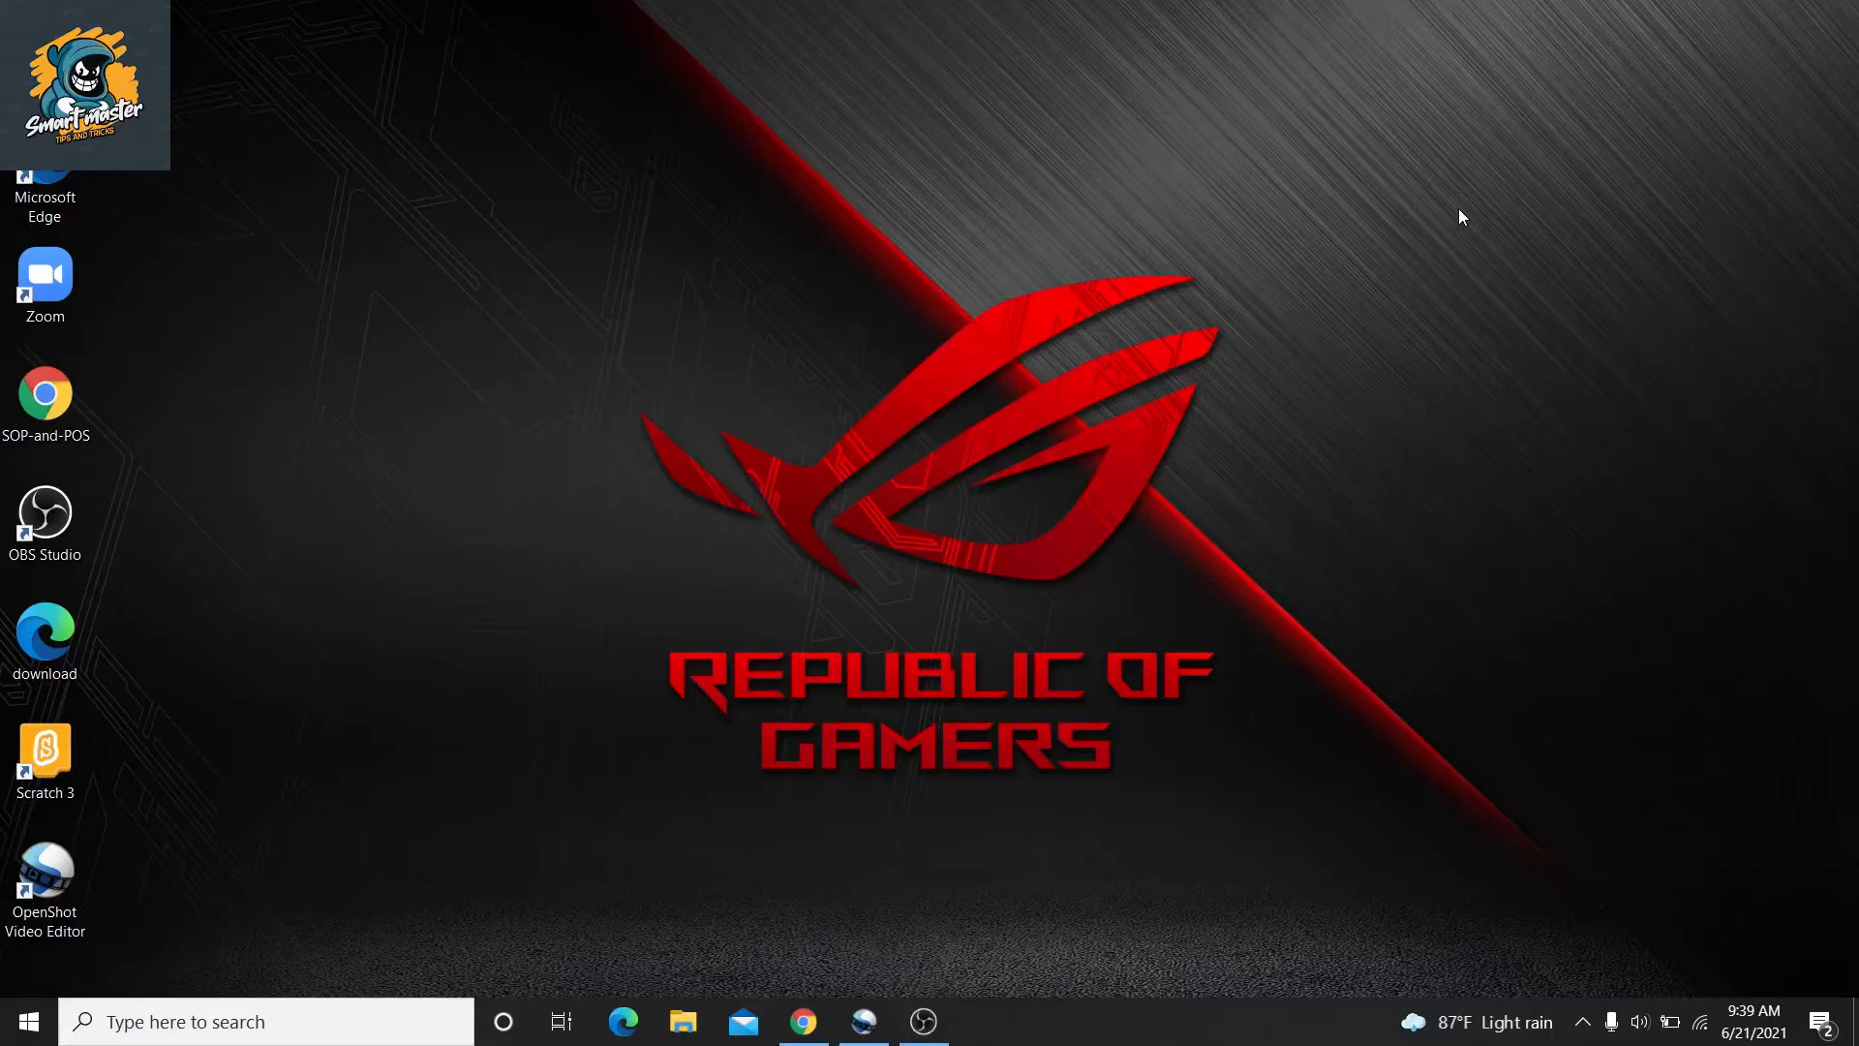
Search Google for qrcodemonkey in Chrome and open the qrcode-monkey.com generator
click(807, 1029)
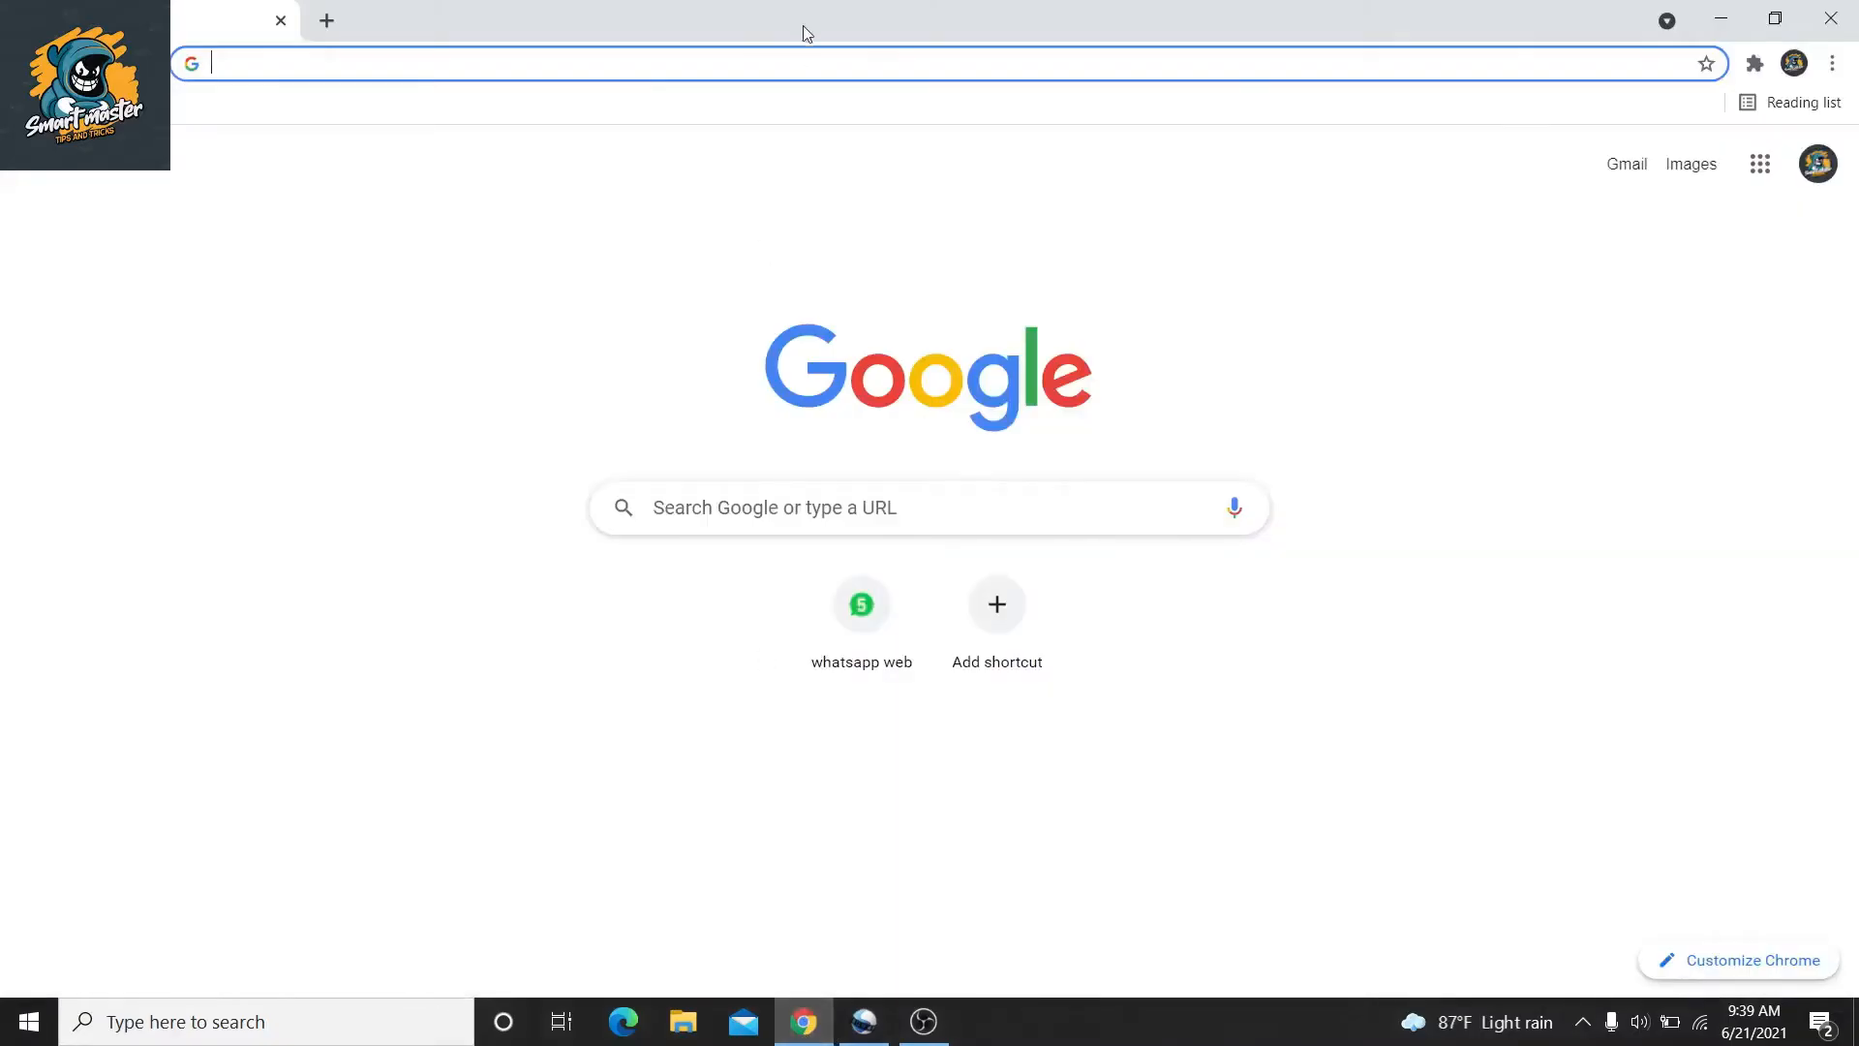
text(qrc)
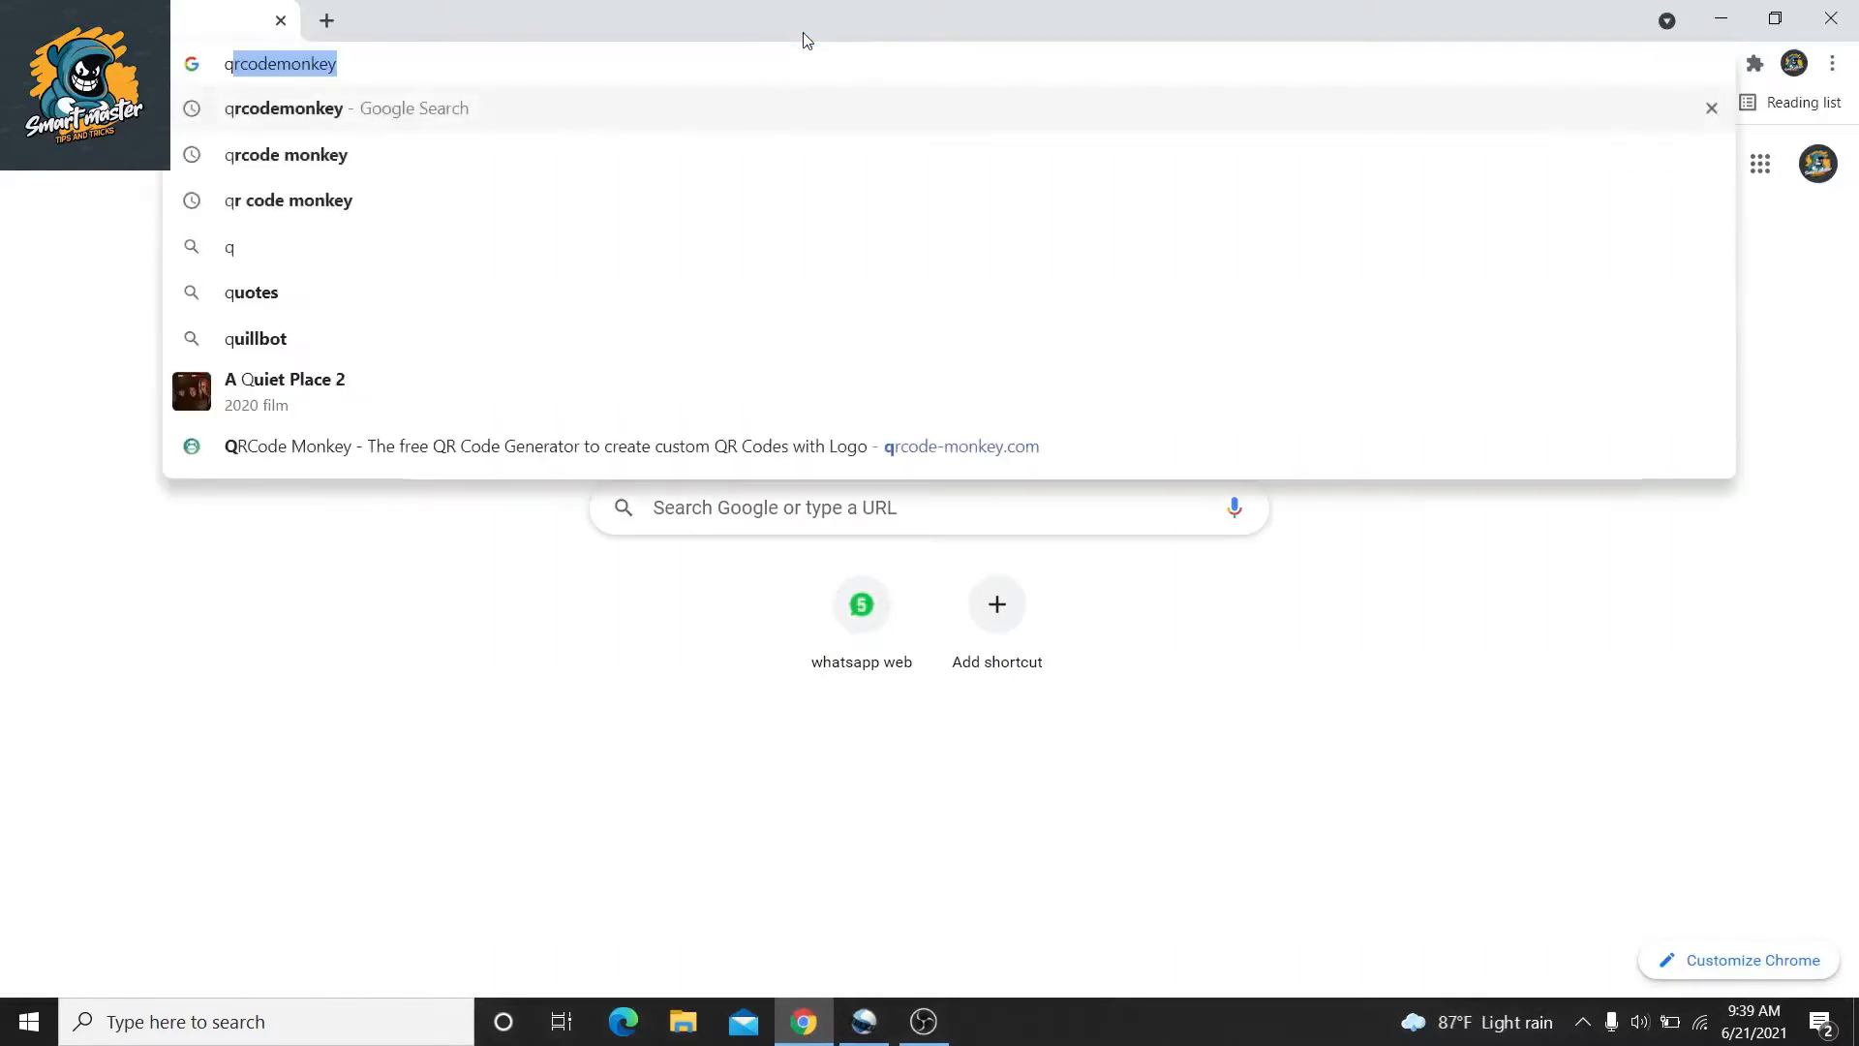
text(od)
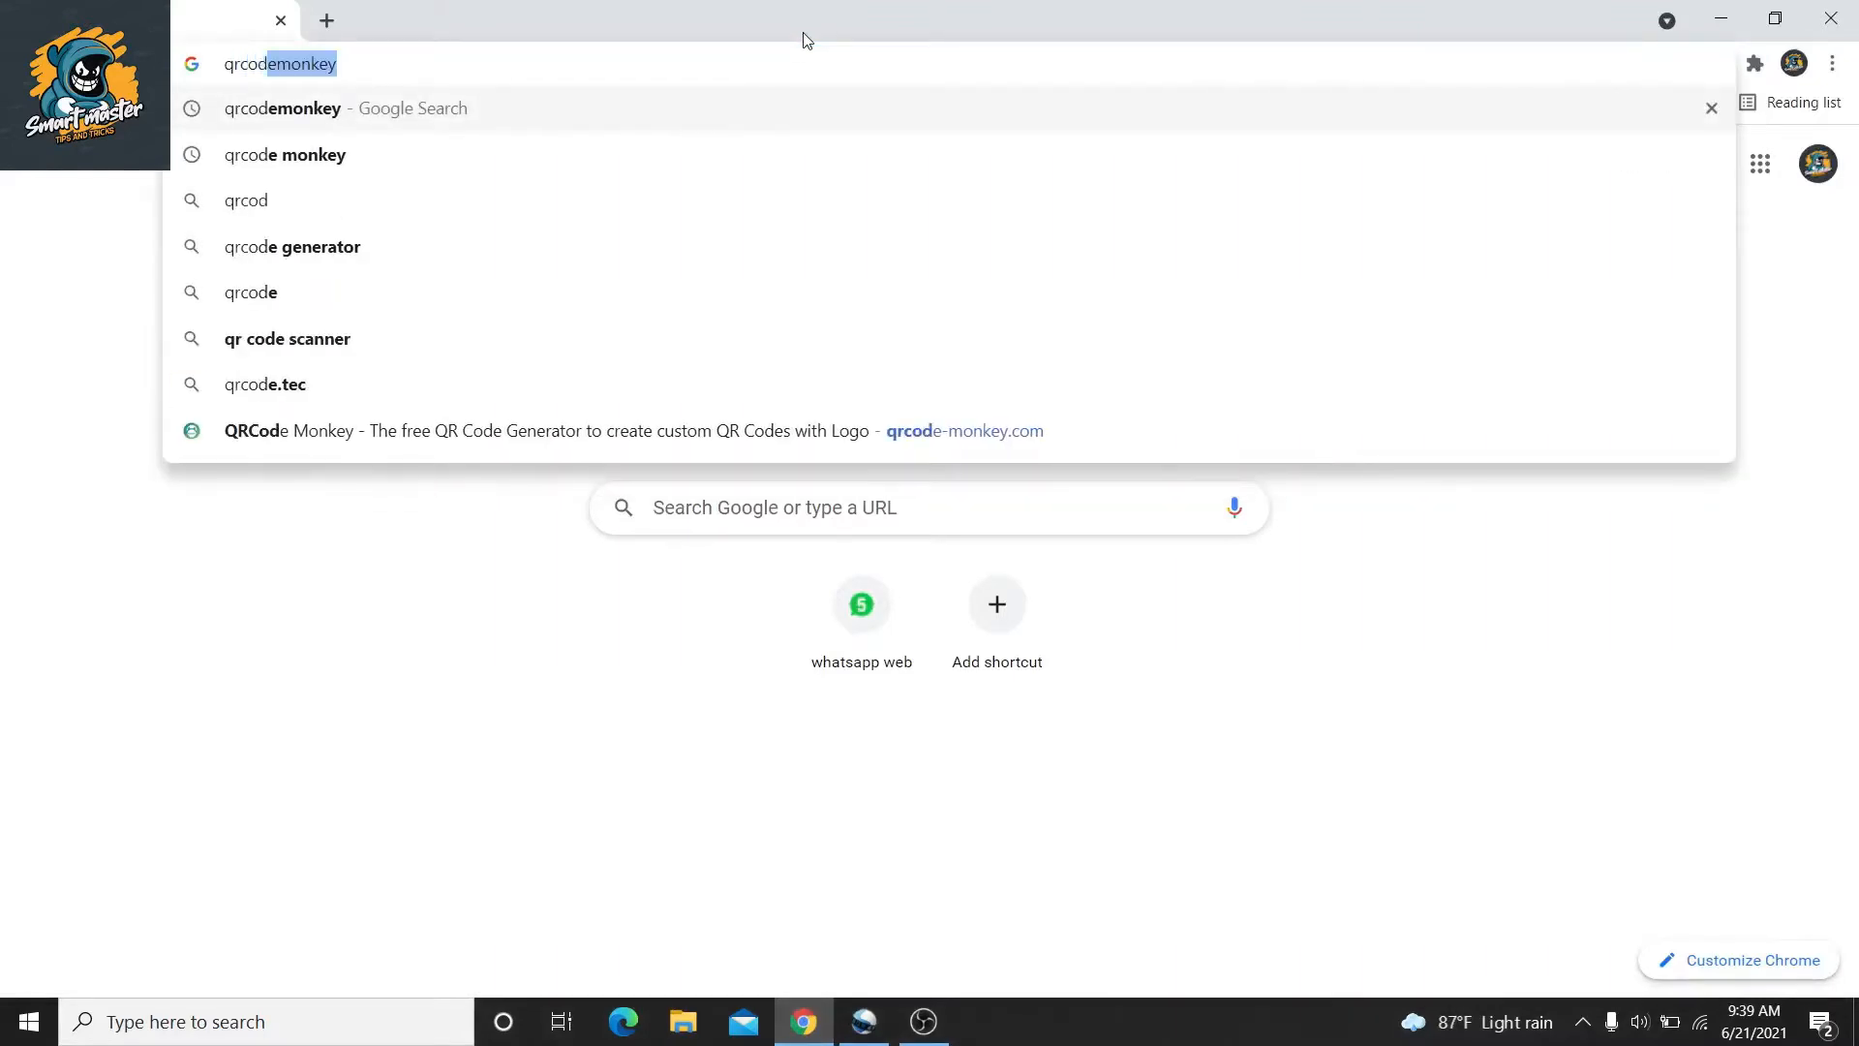
text(emonkey)
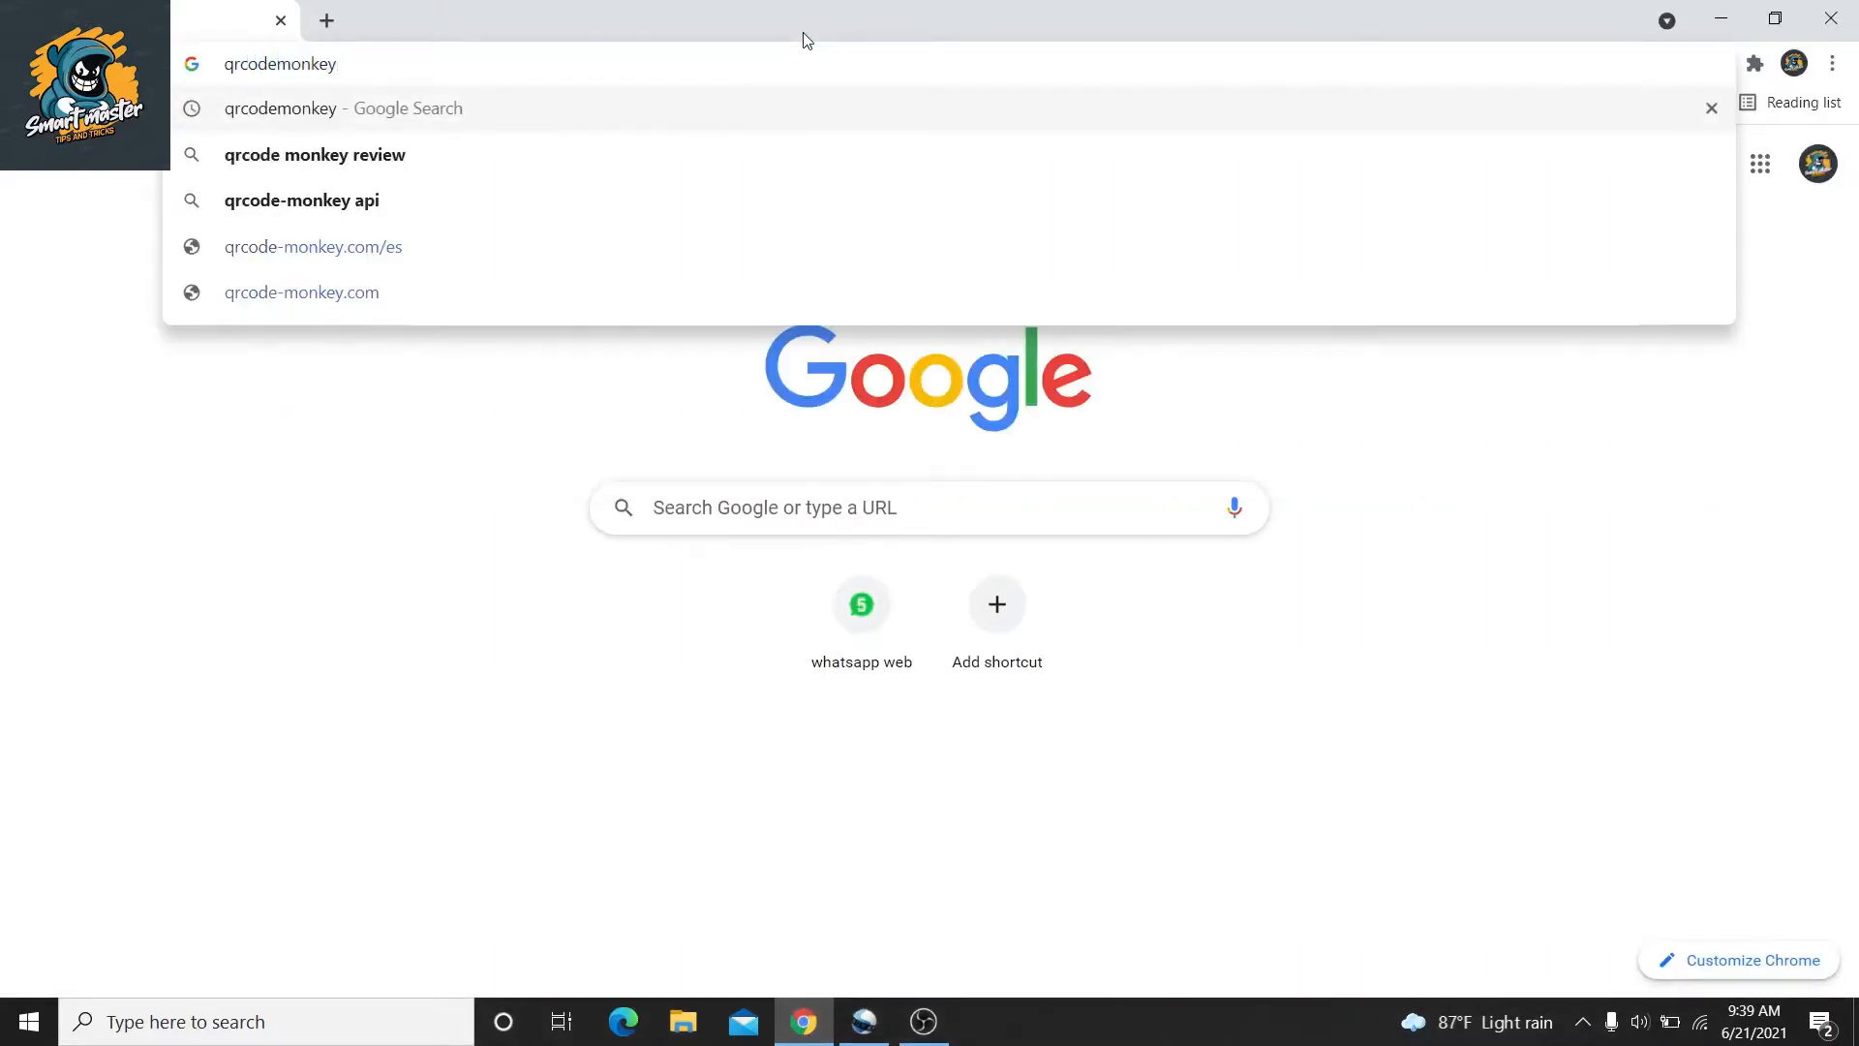
key(Return)
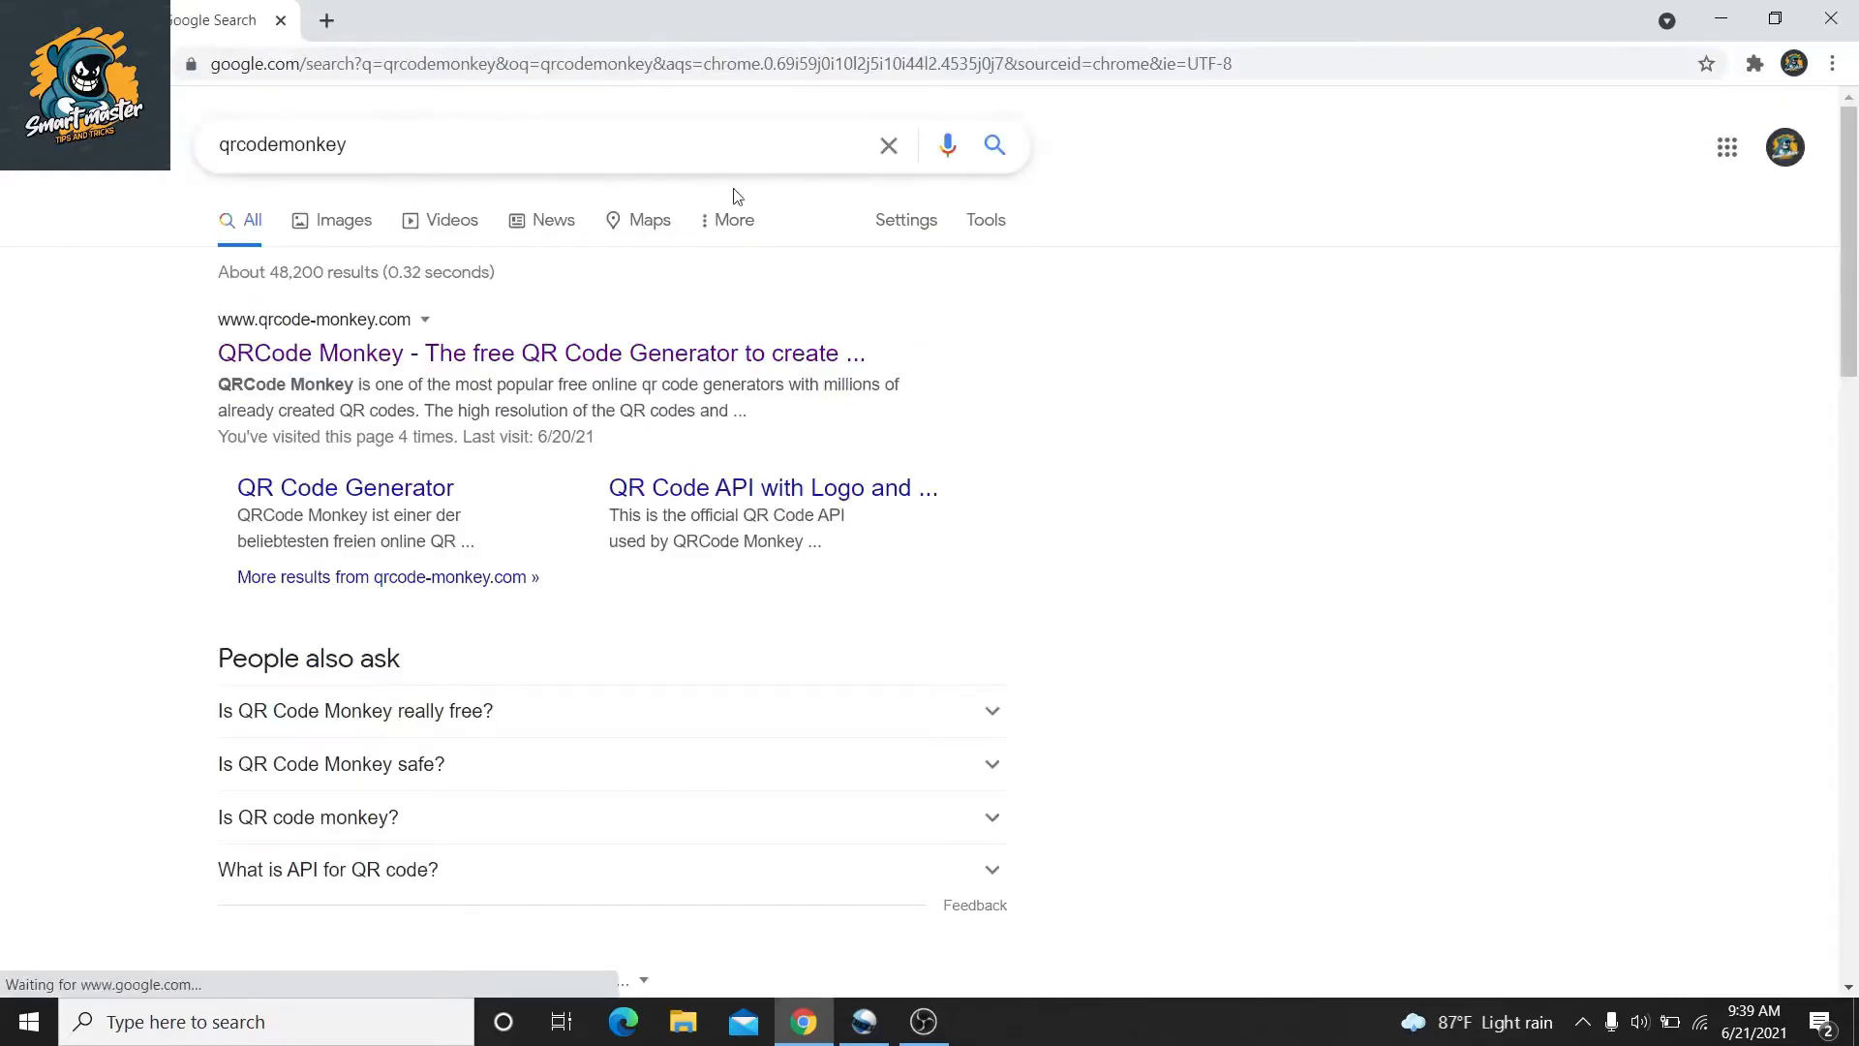
click(630, 358)
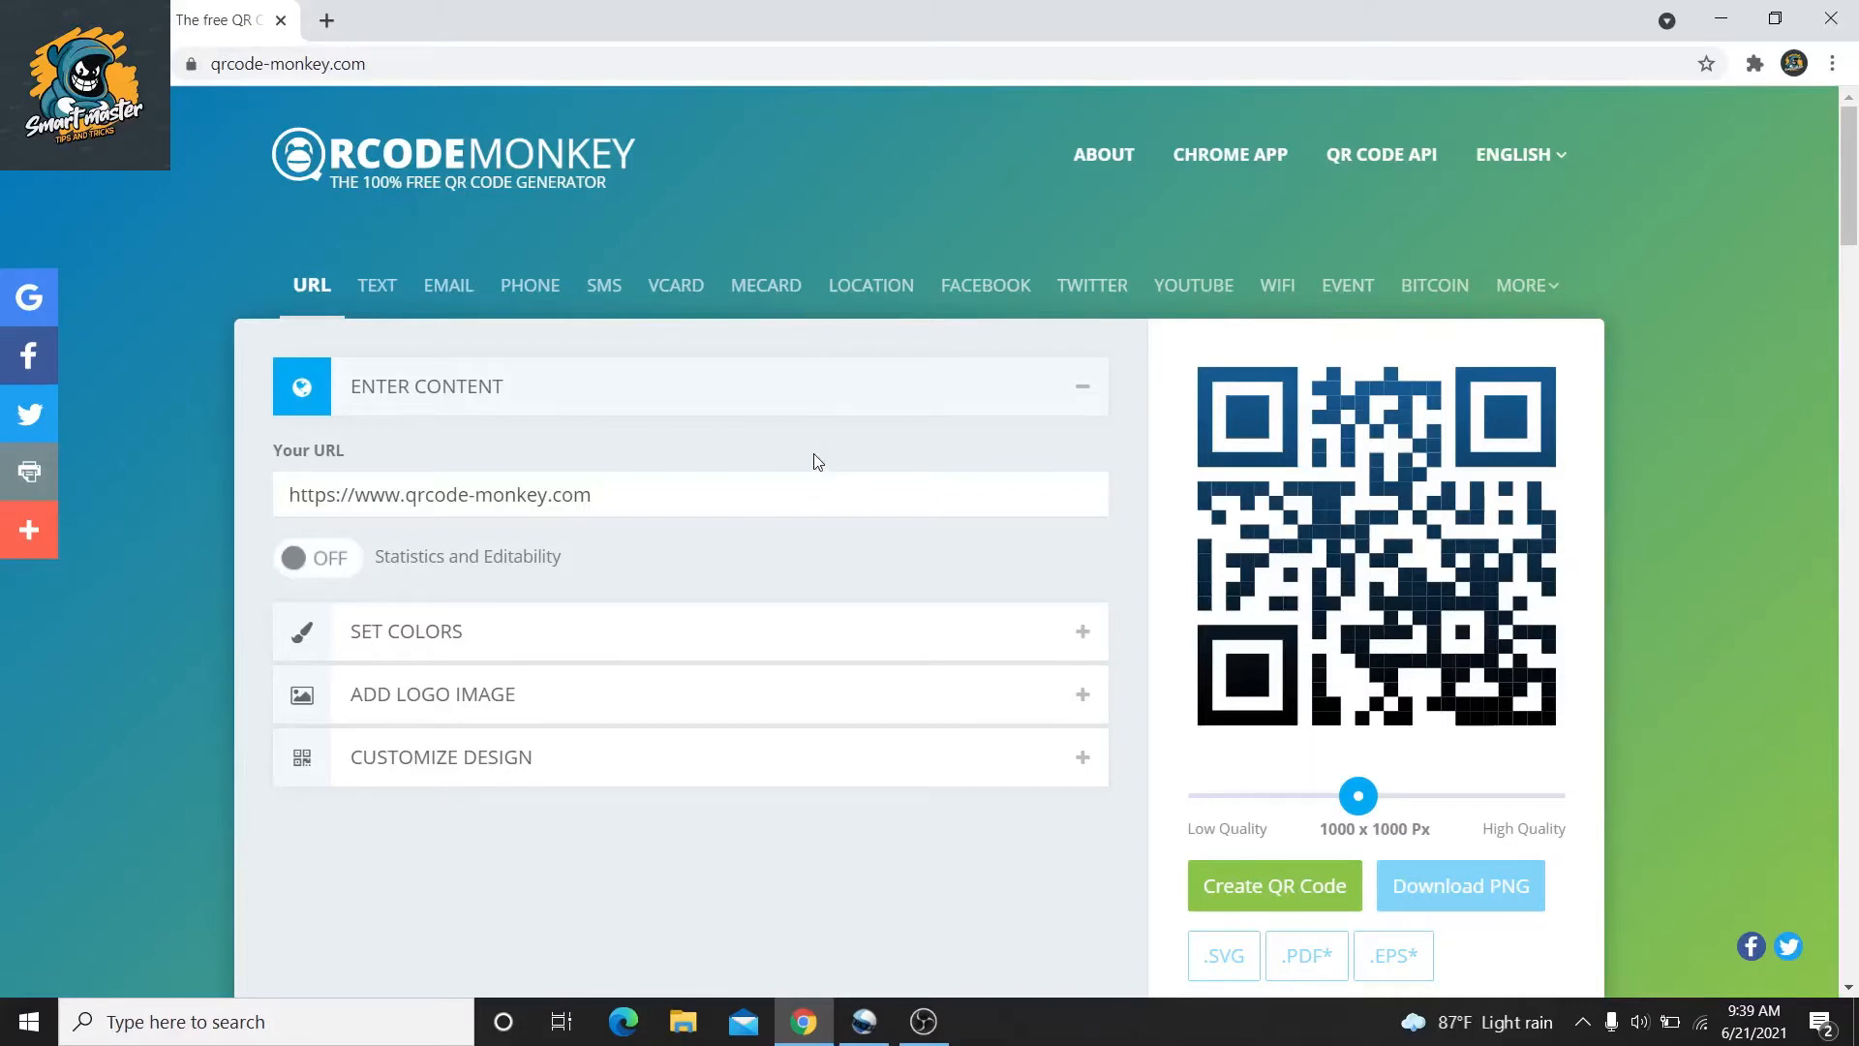
Replace the default URL with the pasted YouTube channel videos link
triple_click(843, 496)
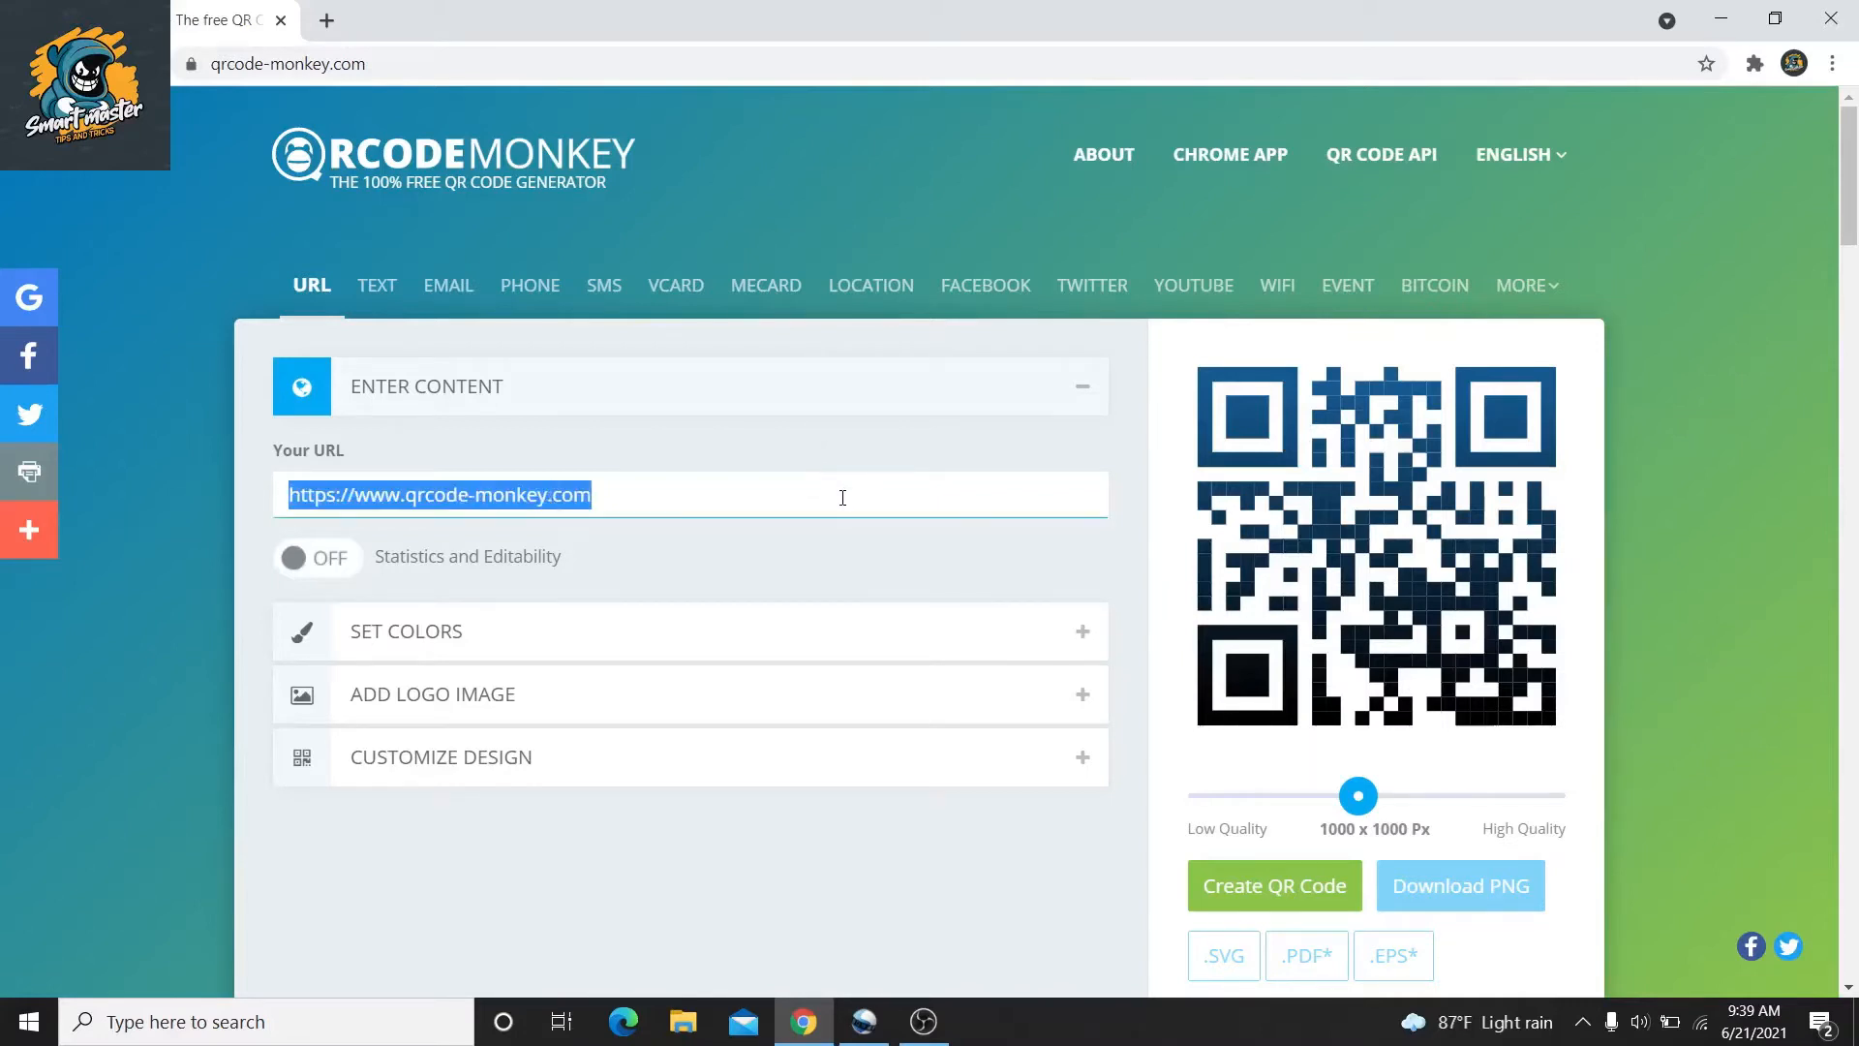
key(BackSpace)
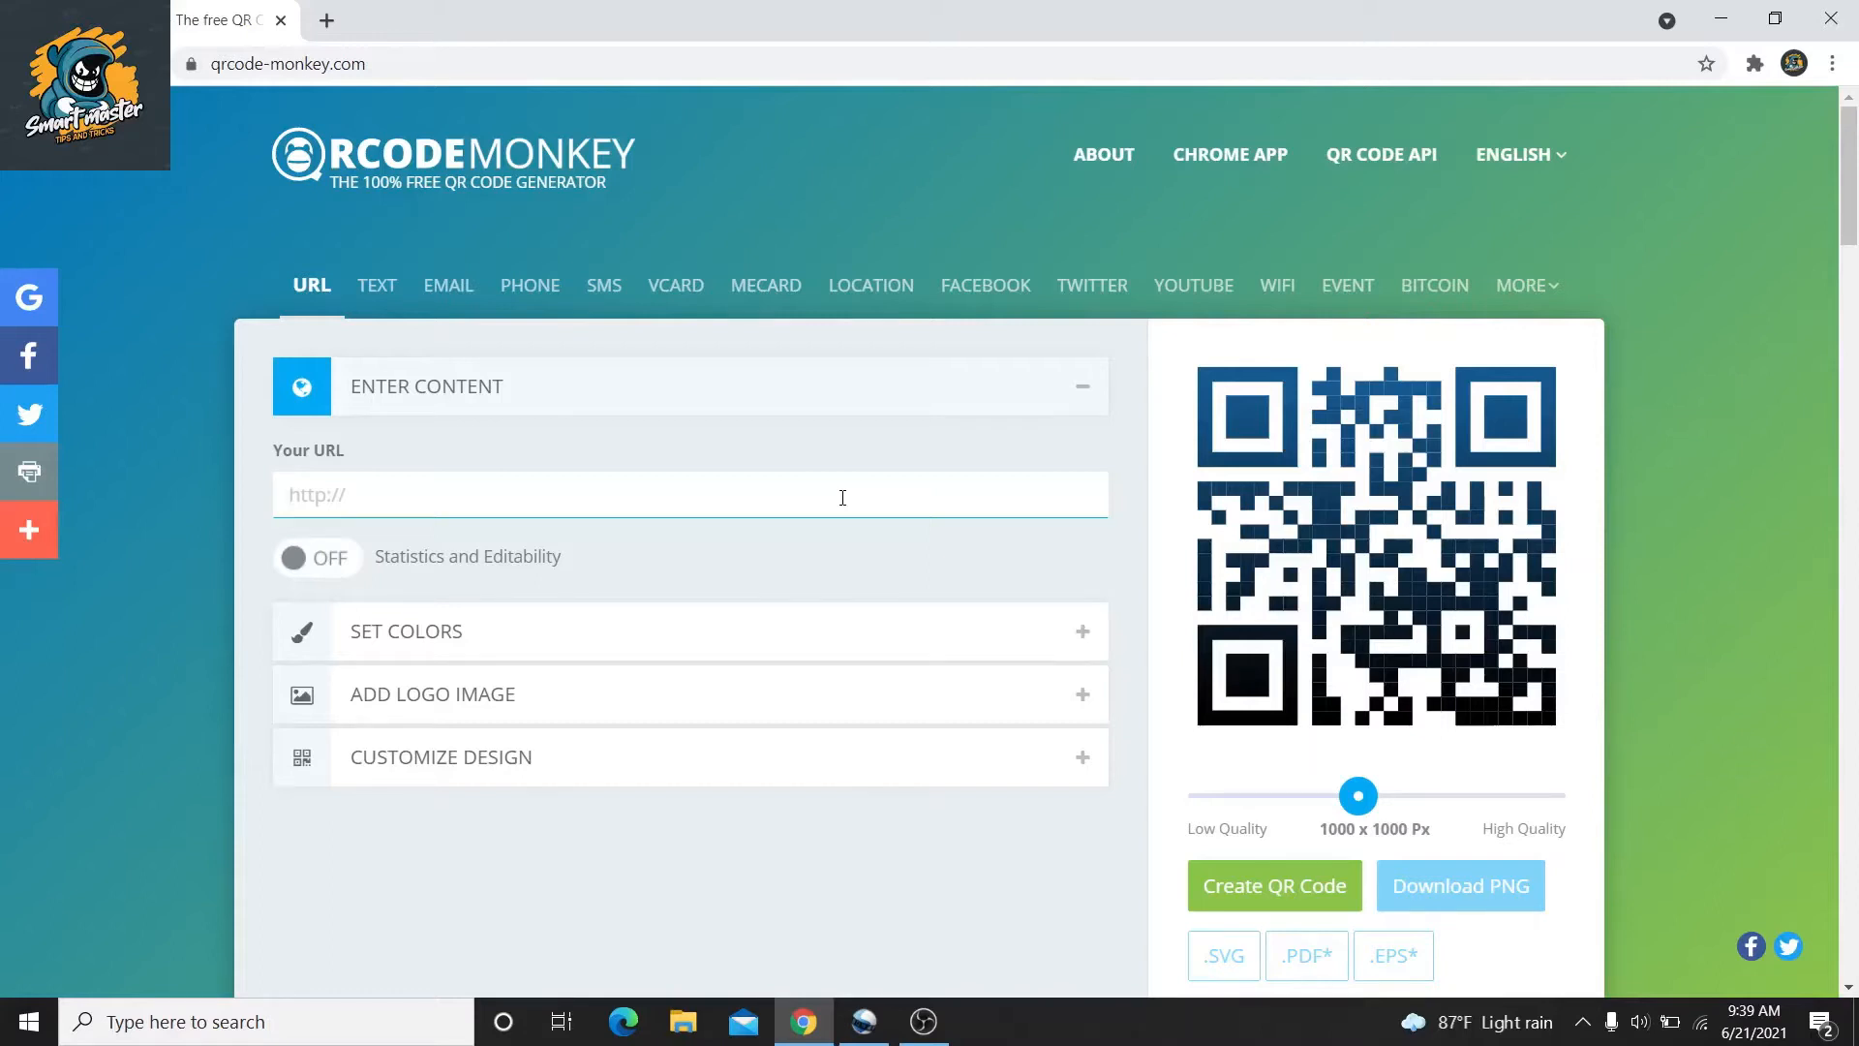
text(https://www.youtube.com/channel/UCcImdwU6KOjlwSJzMP-w-RA/videos)
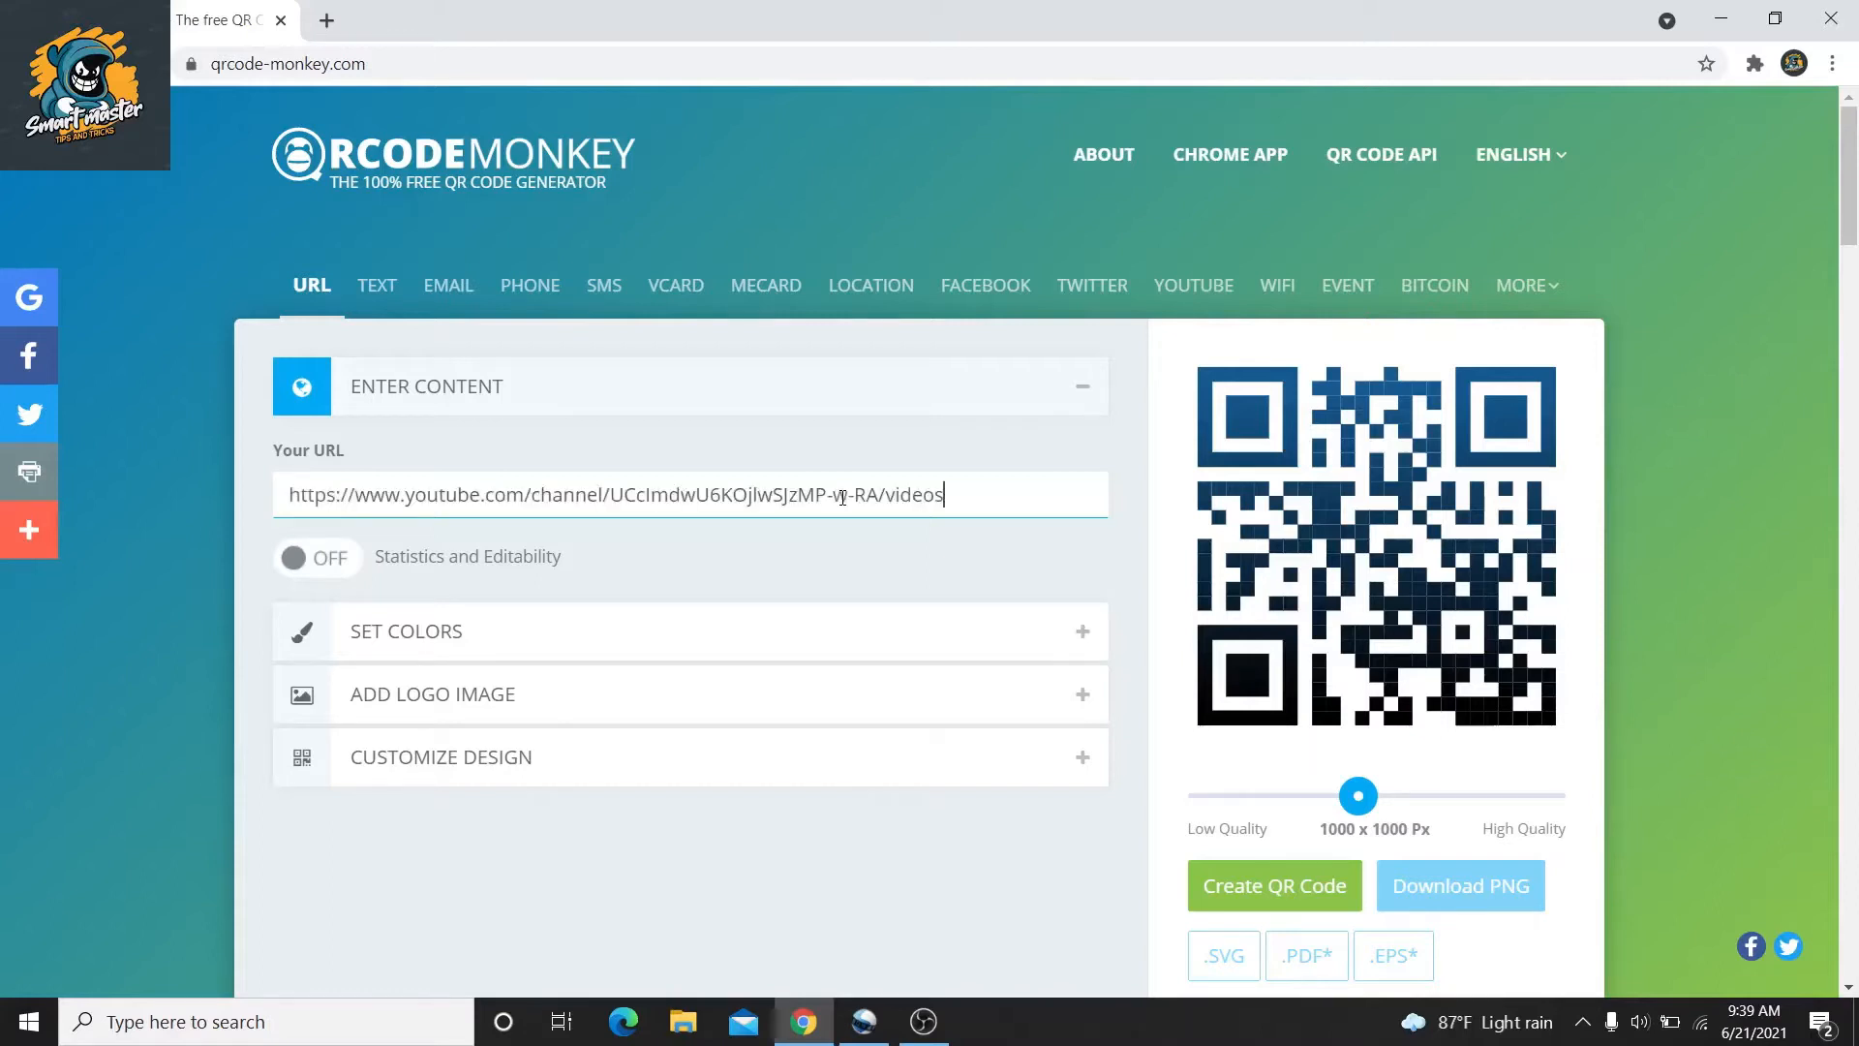
click(1057, 410)
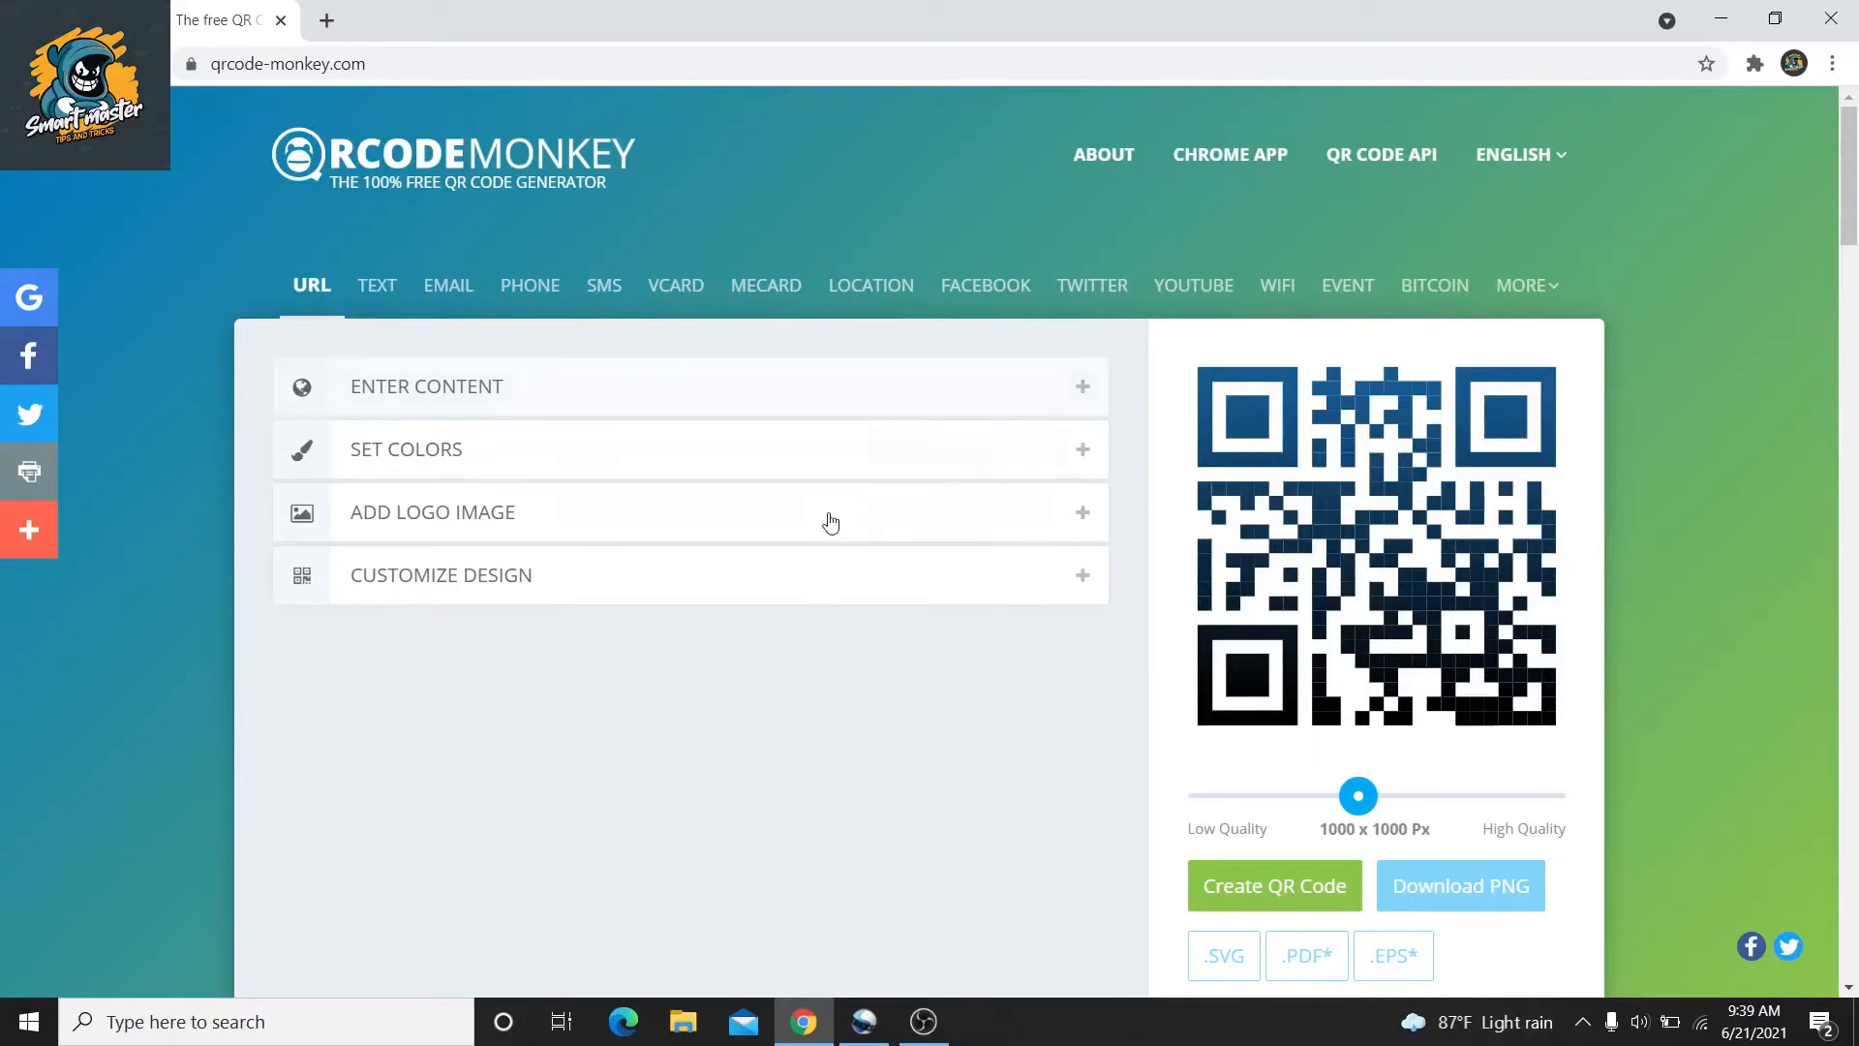
Set the foreground to a Color Gradient from #000000 to #0277BD, custom eye colour off
click(872, 463)
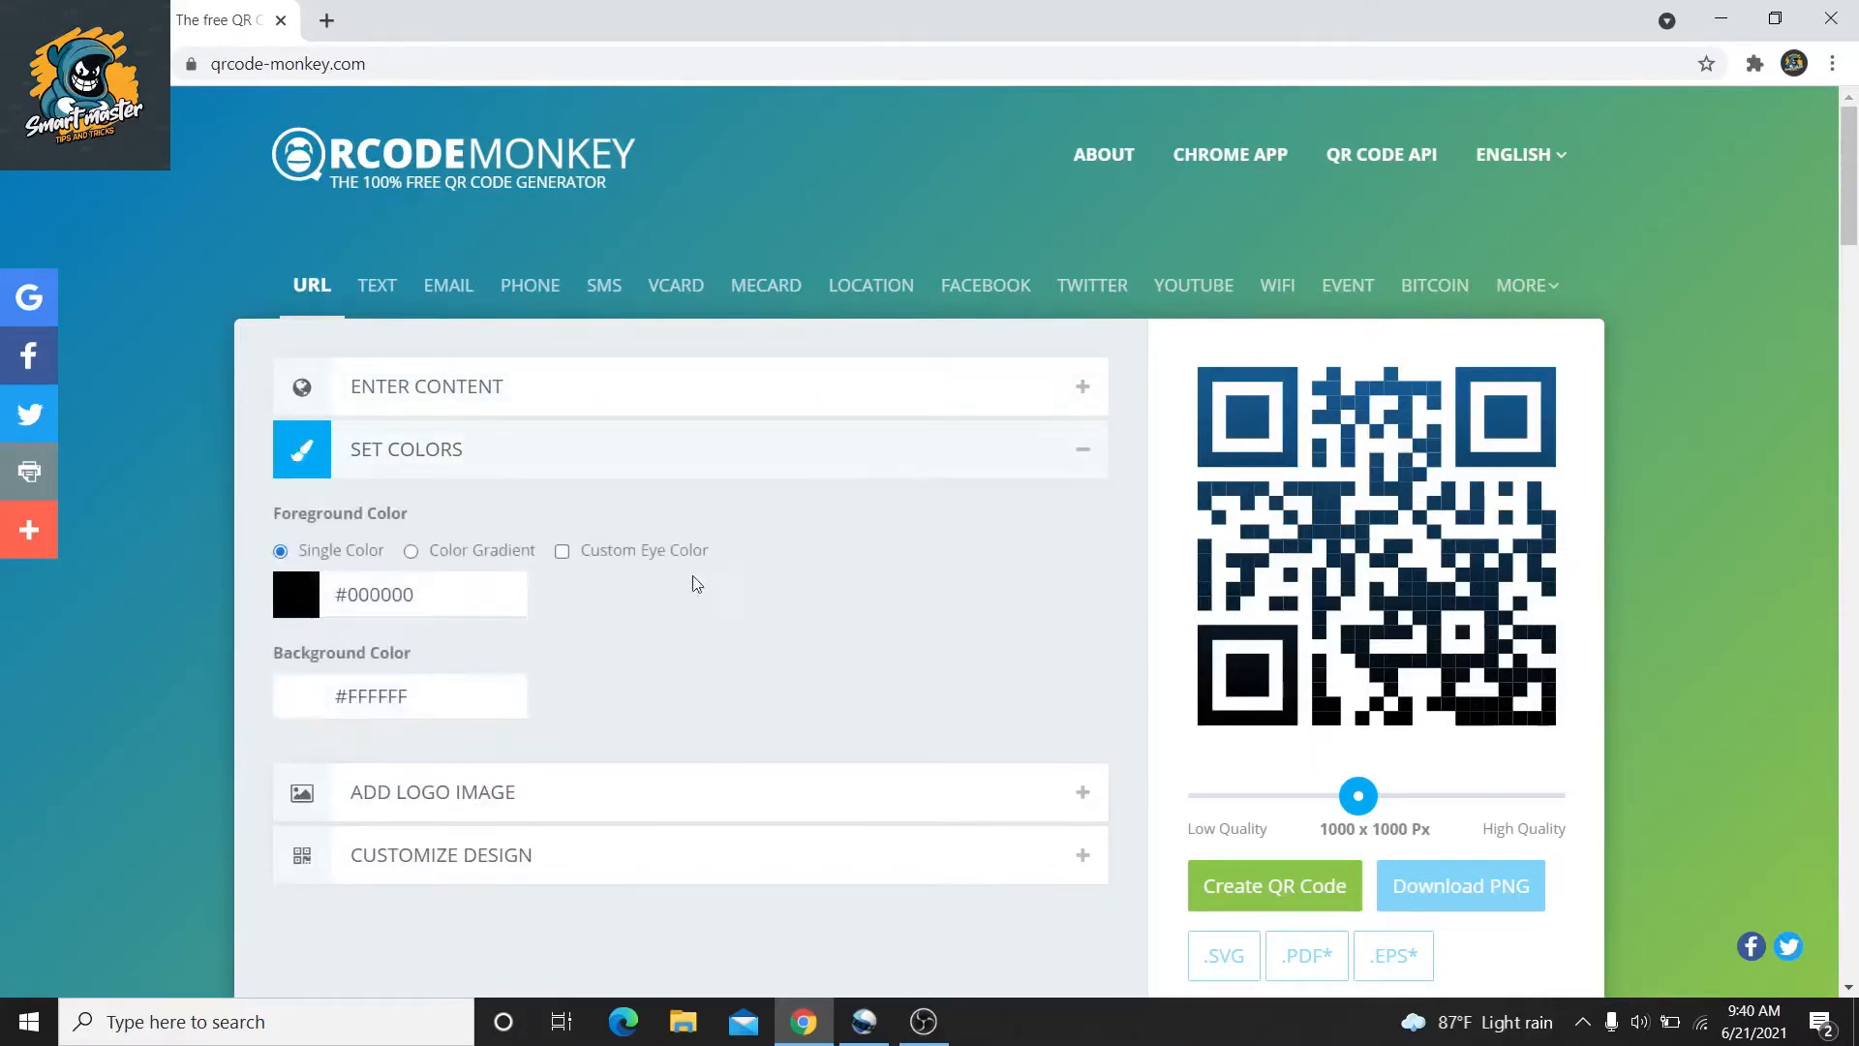
click(523, 612)
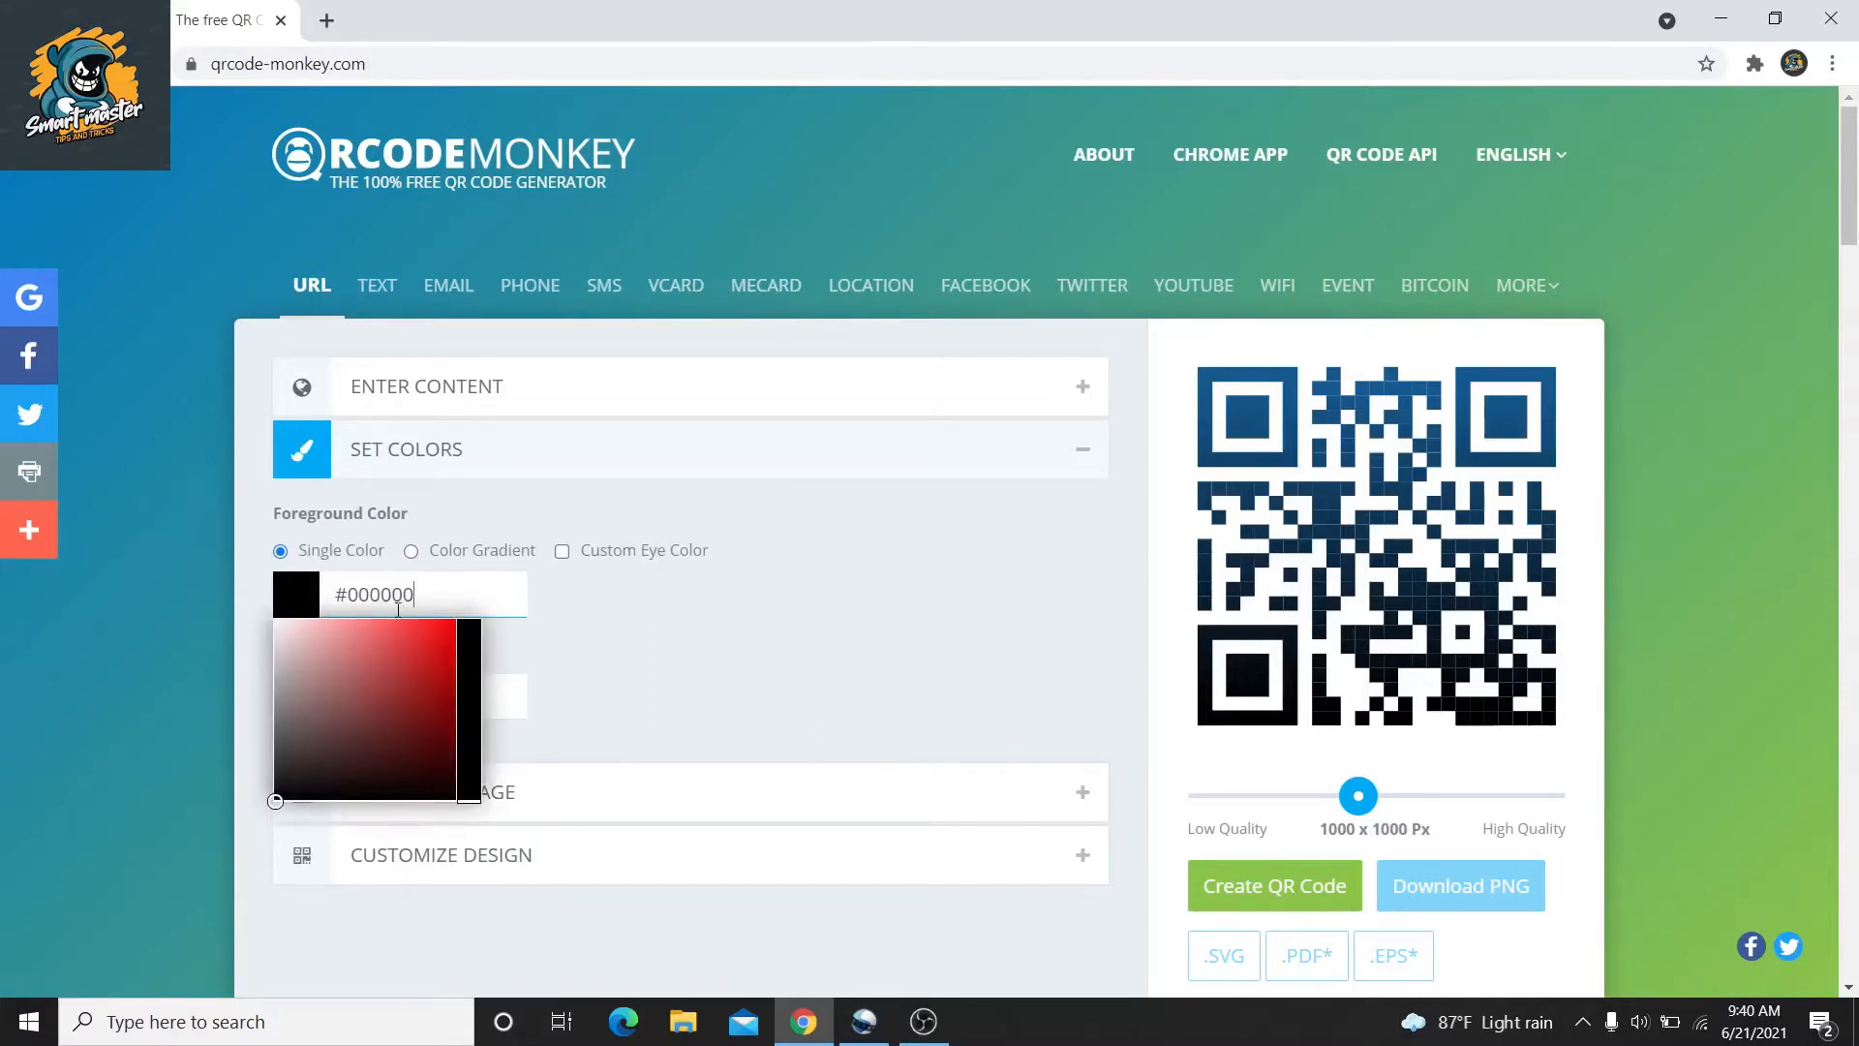
click(639, 695)
click(474, 565)
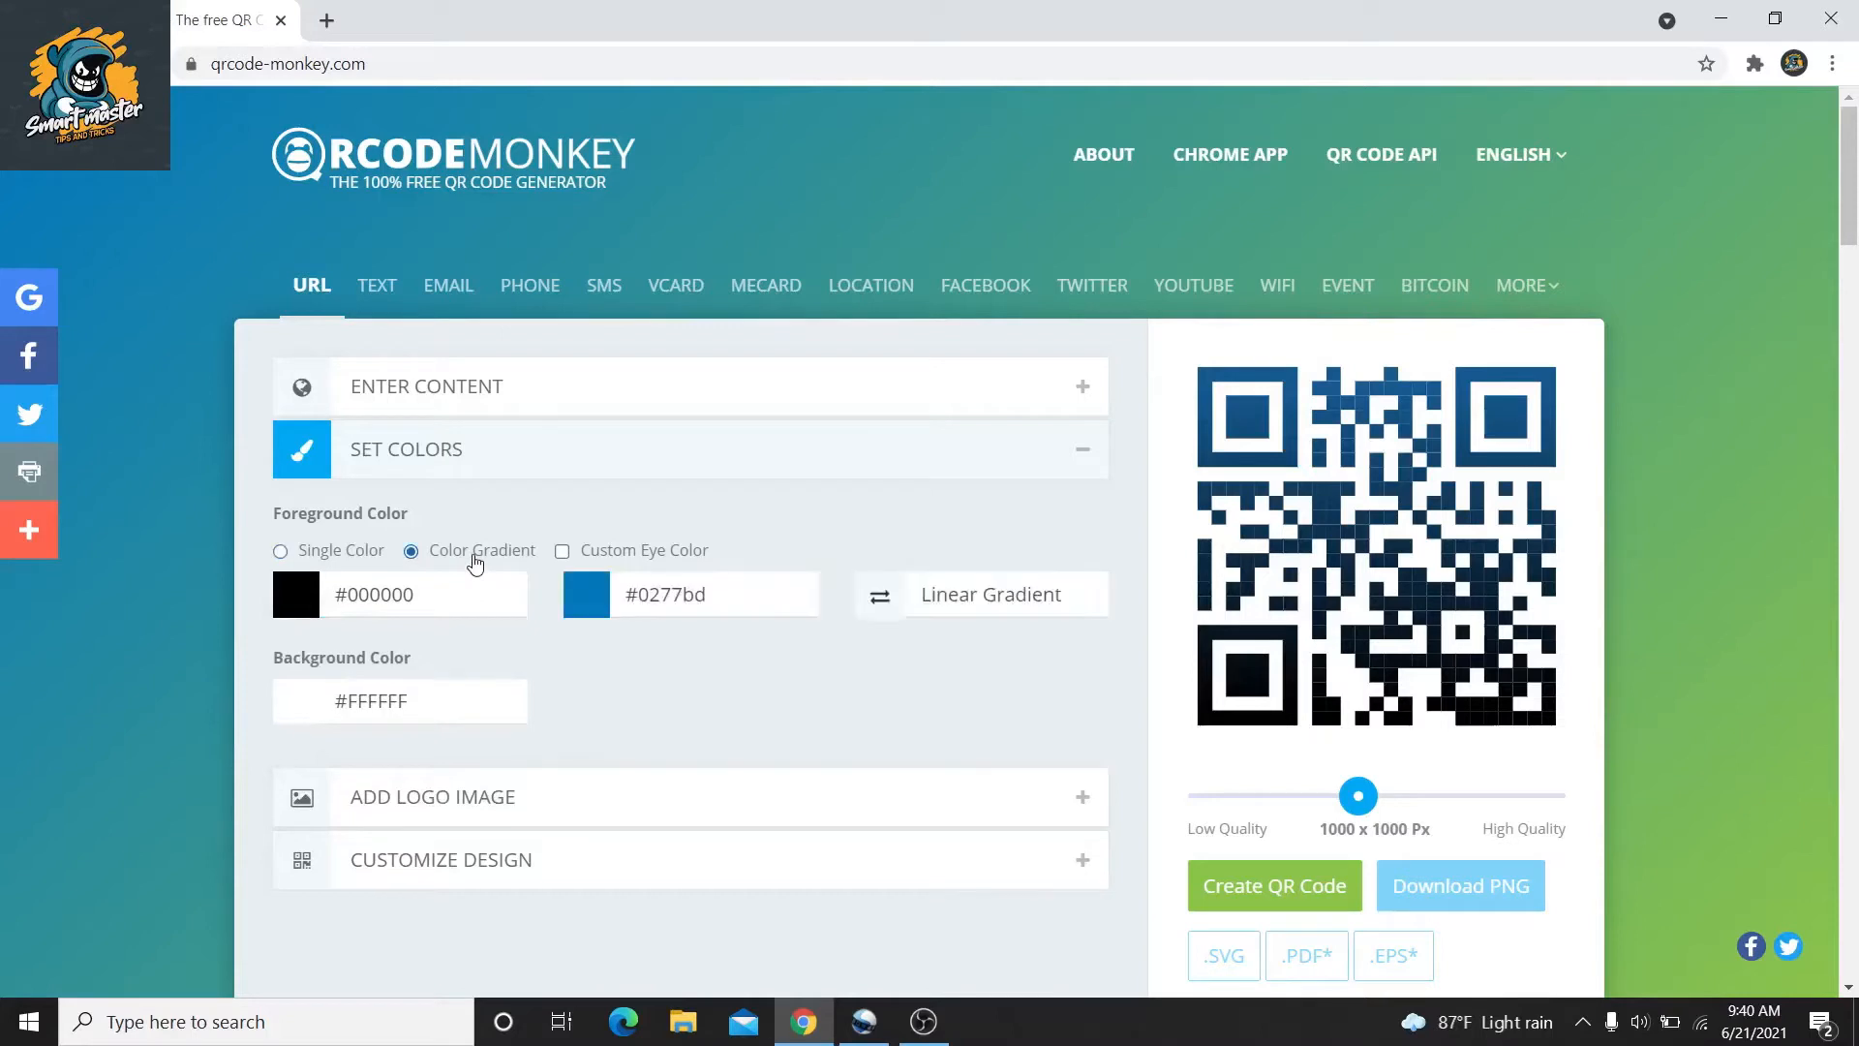
click(661, 561)
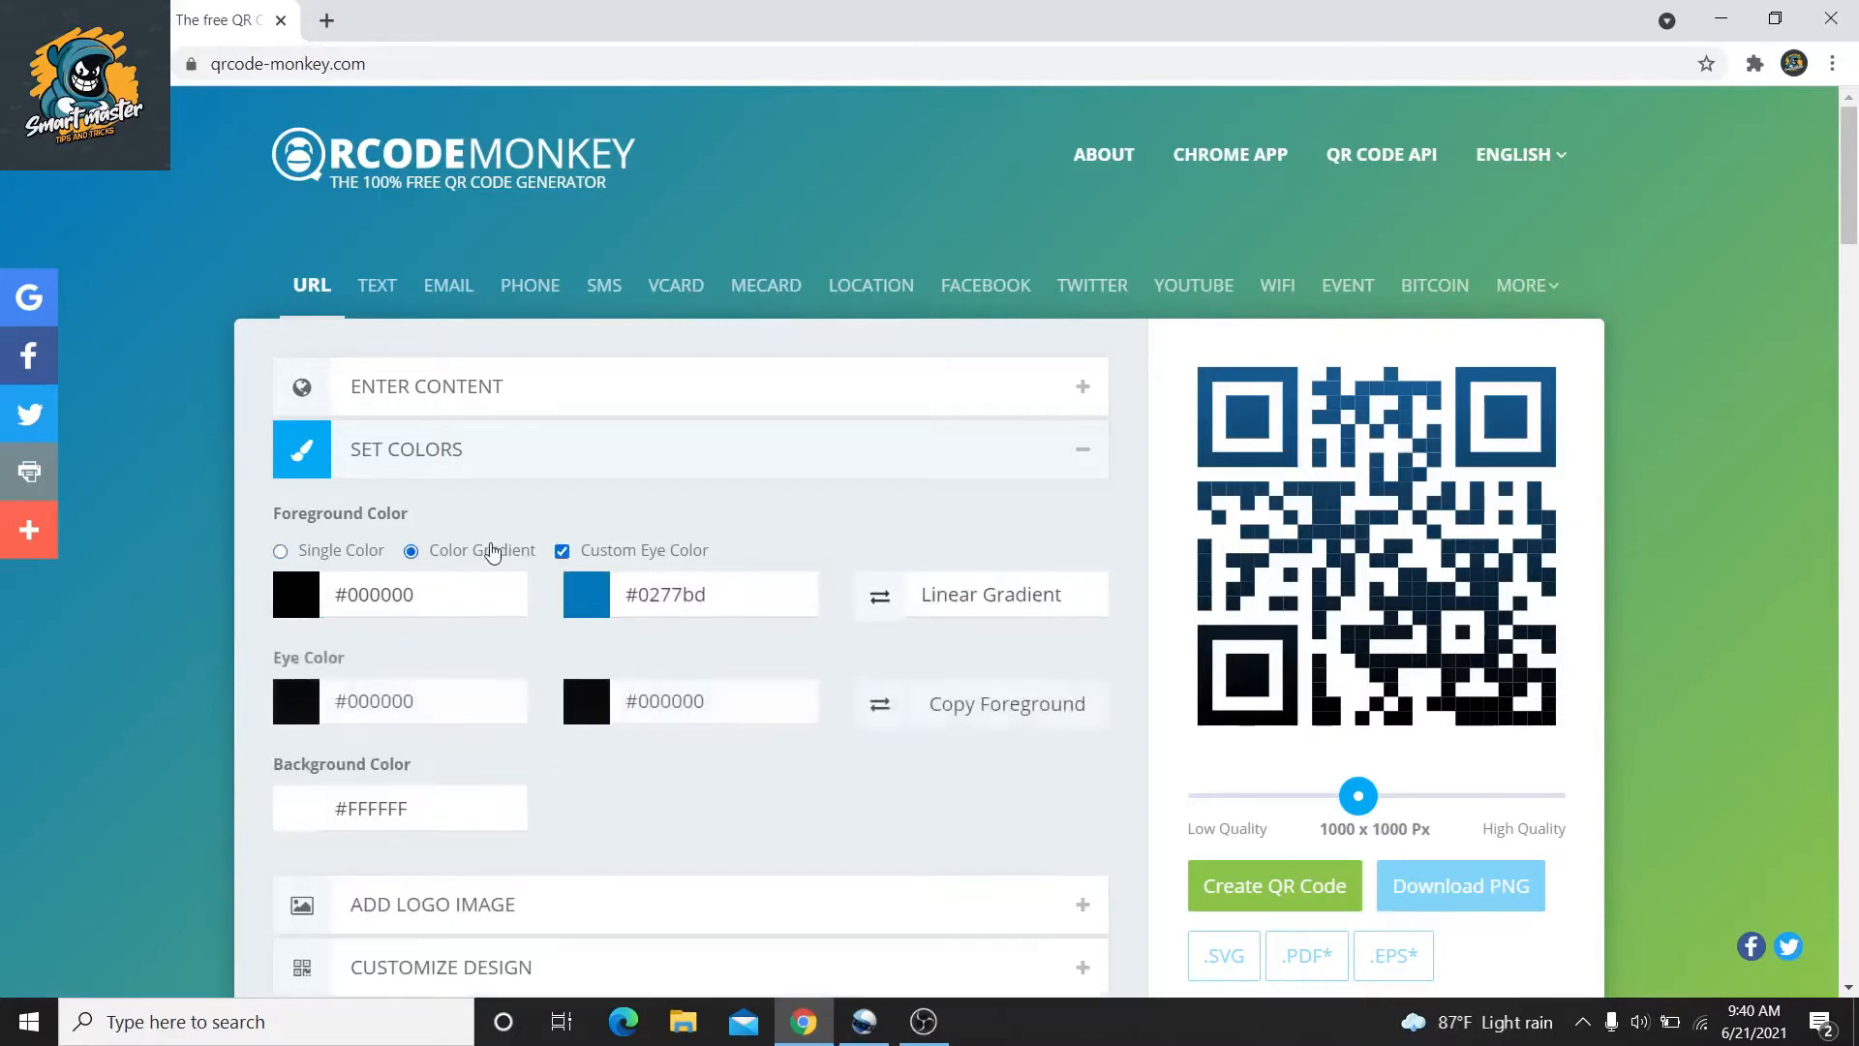
click(562, 551)
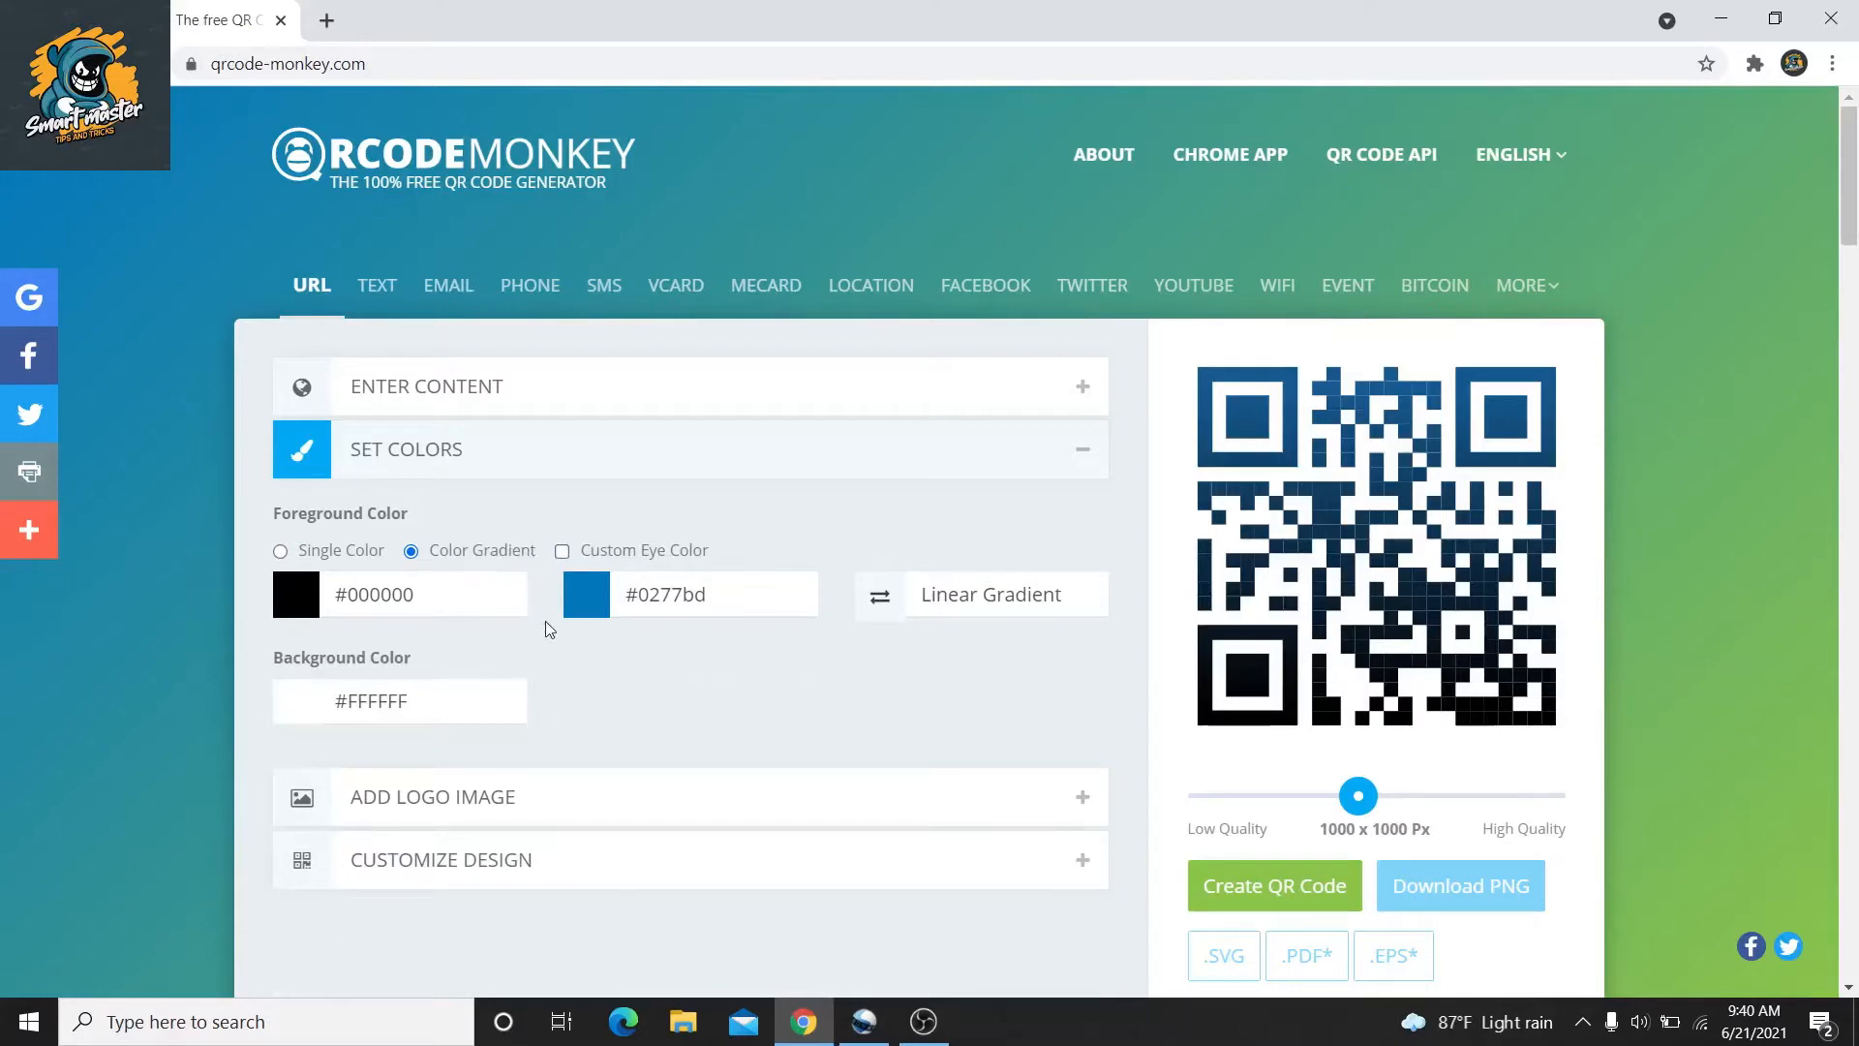
click(581, 619)
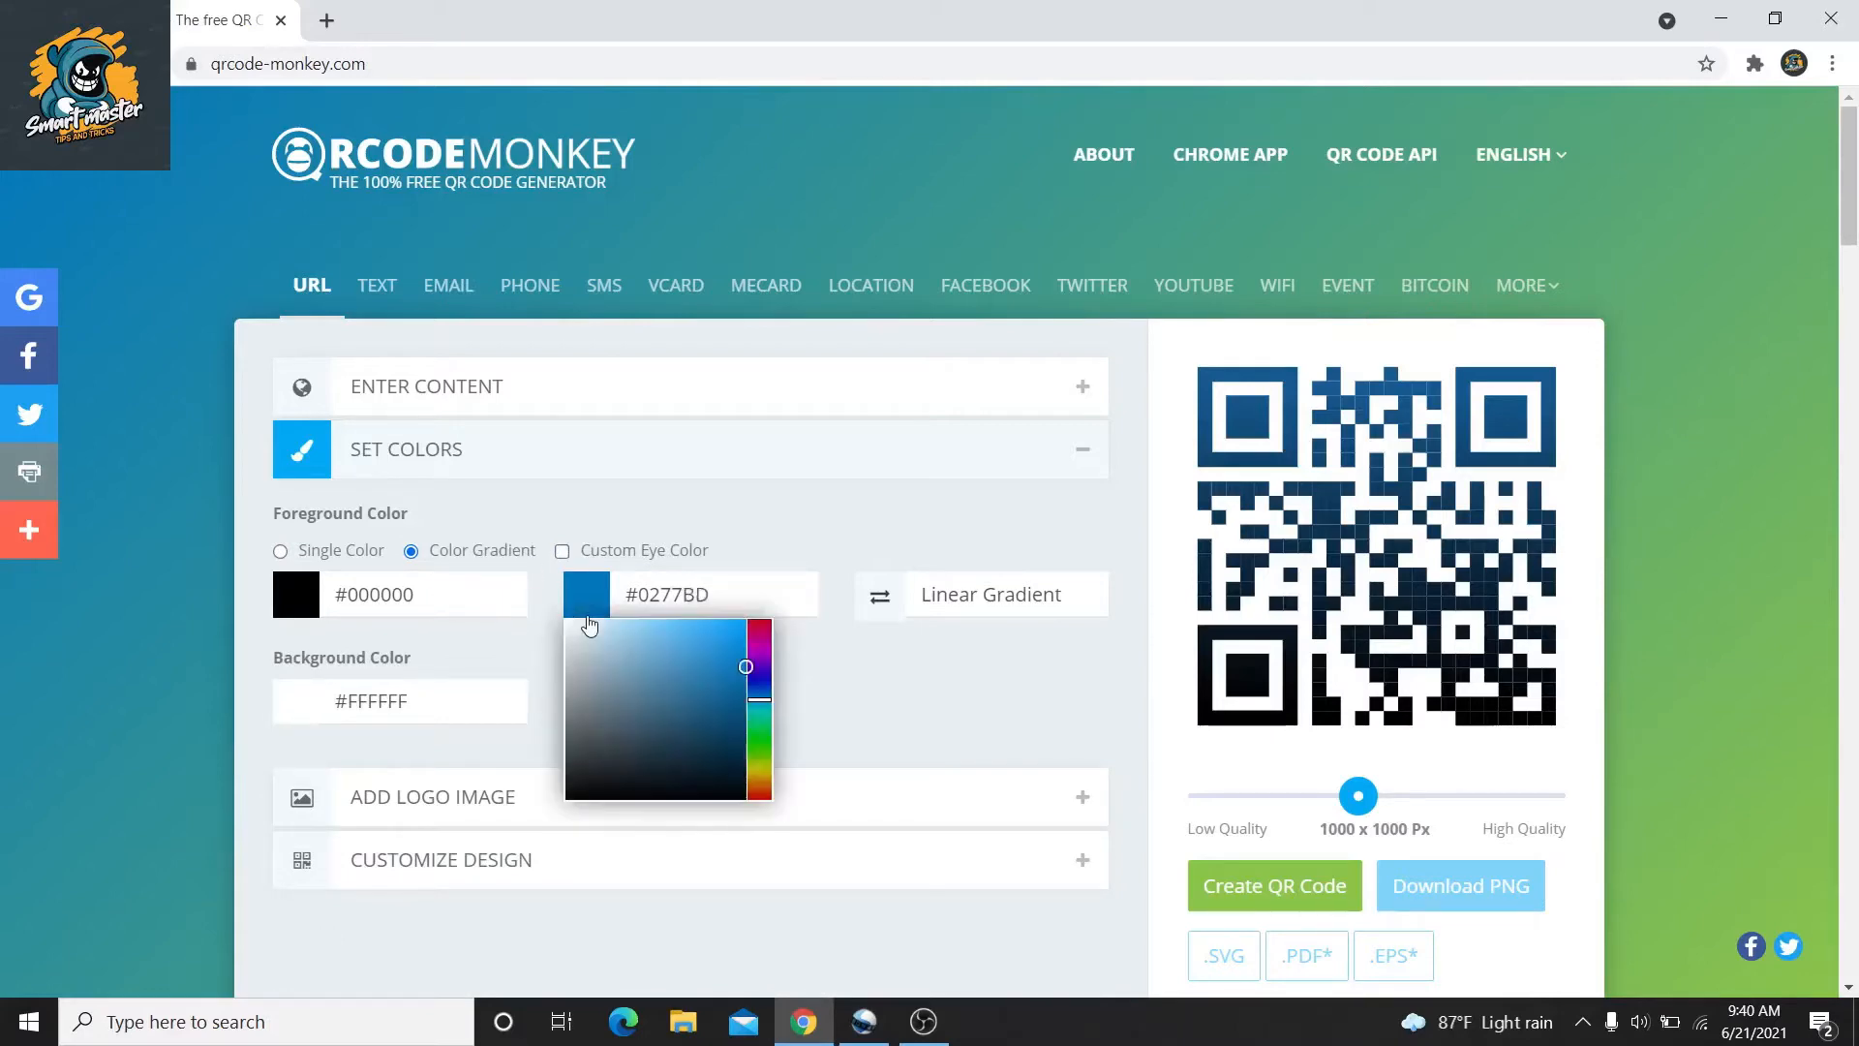
click(461, 597)
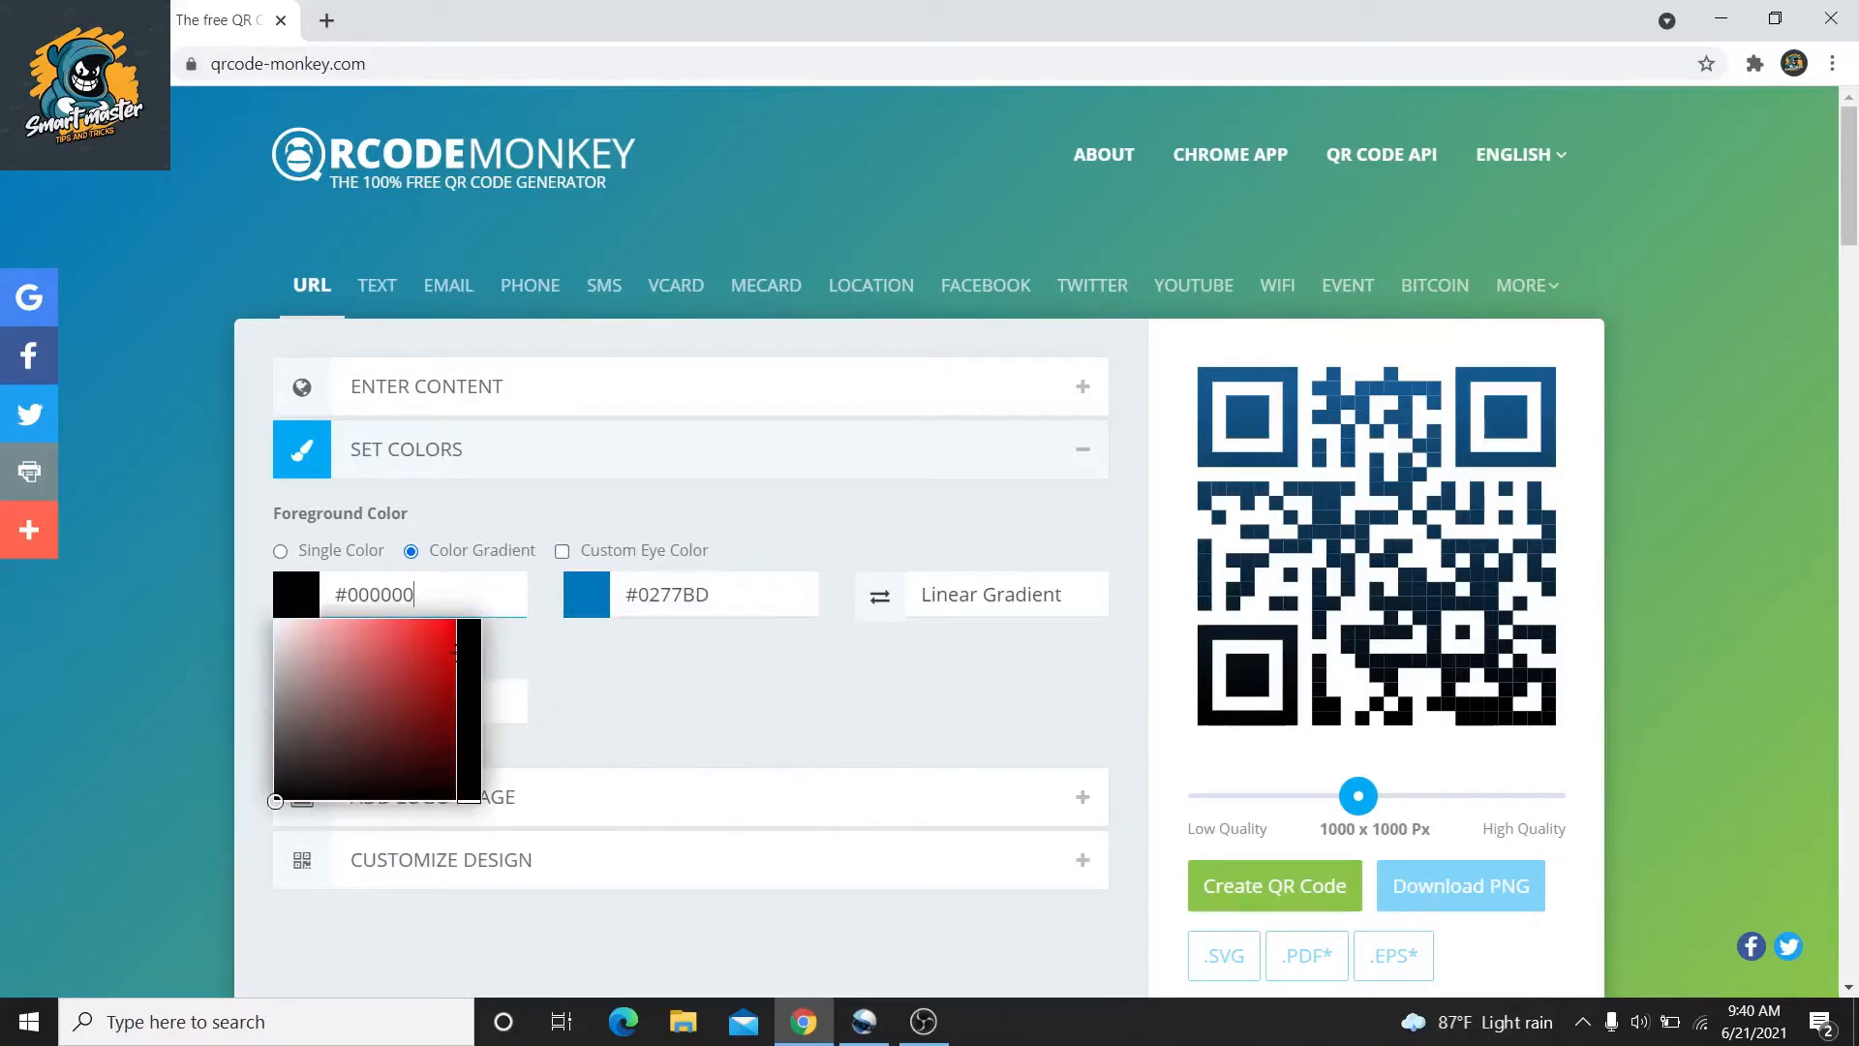
click(588, 680)
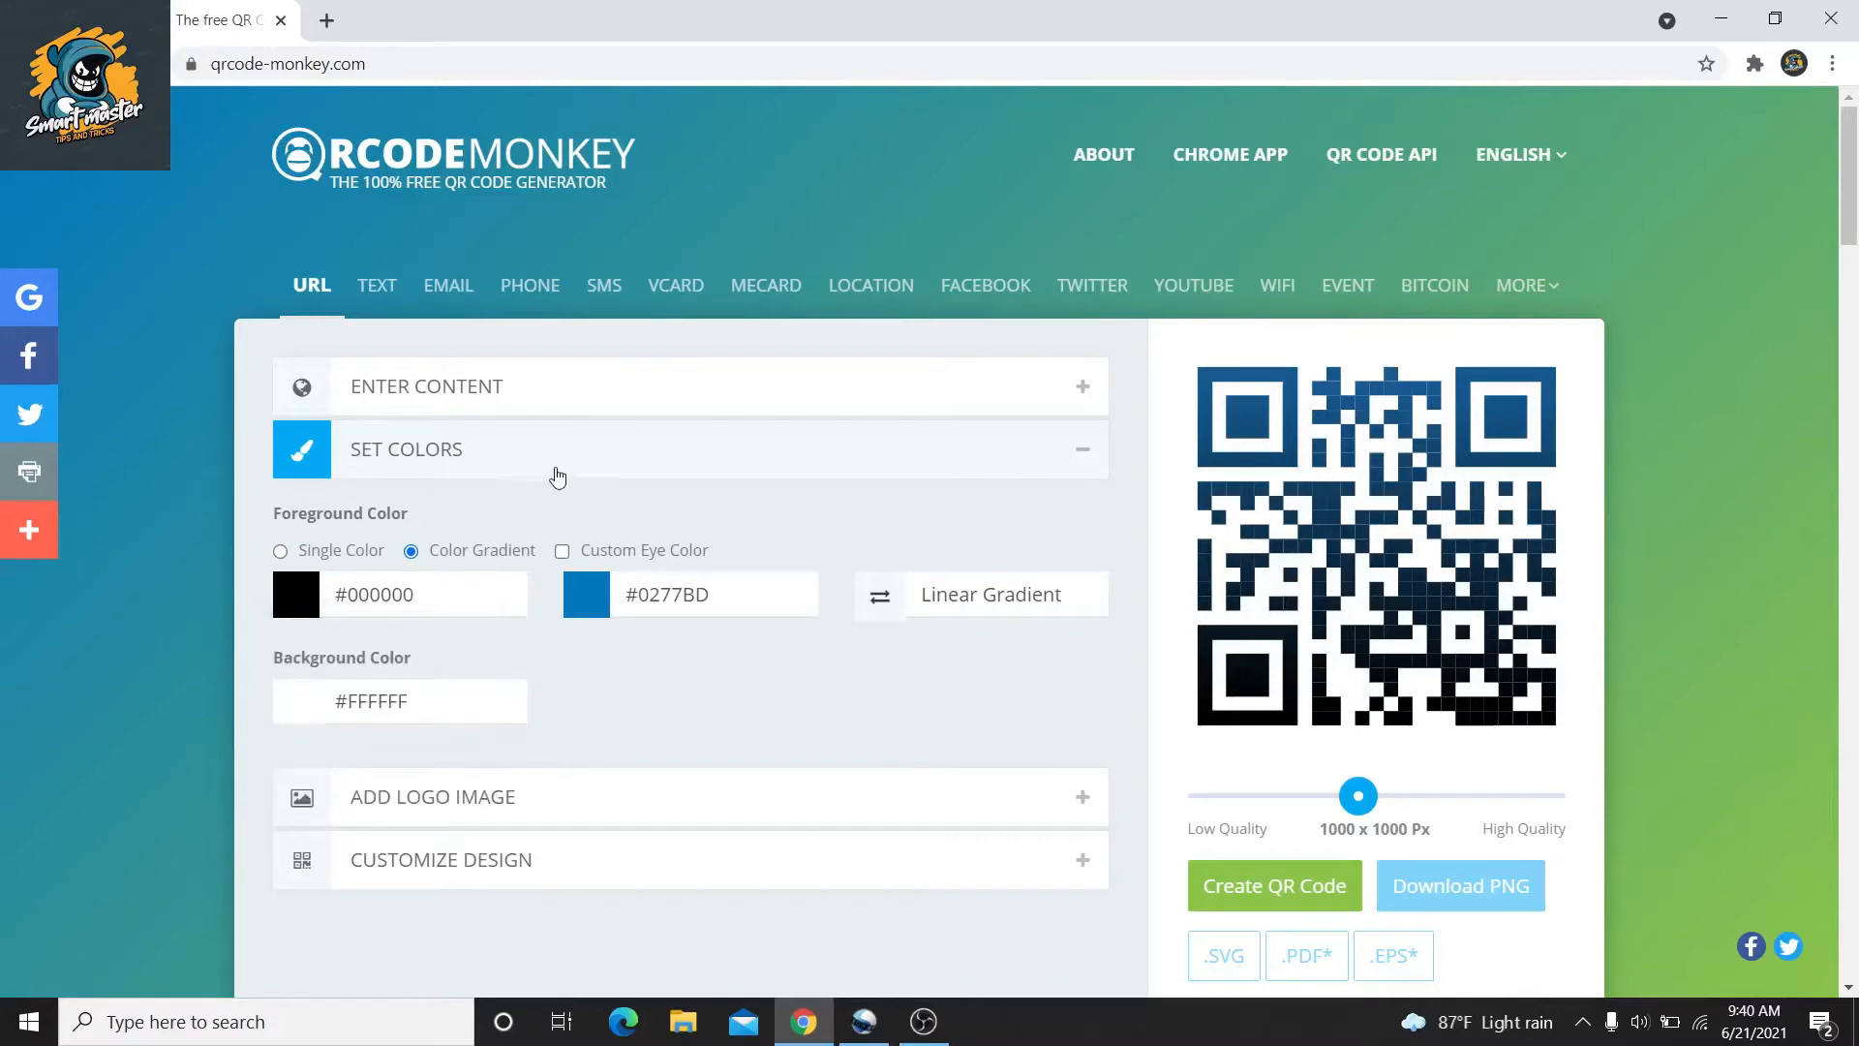
click(557, 475)
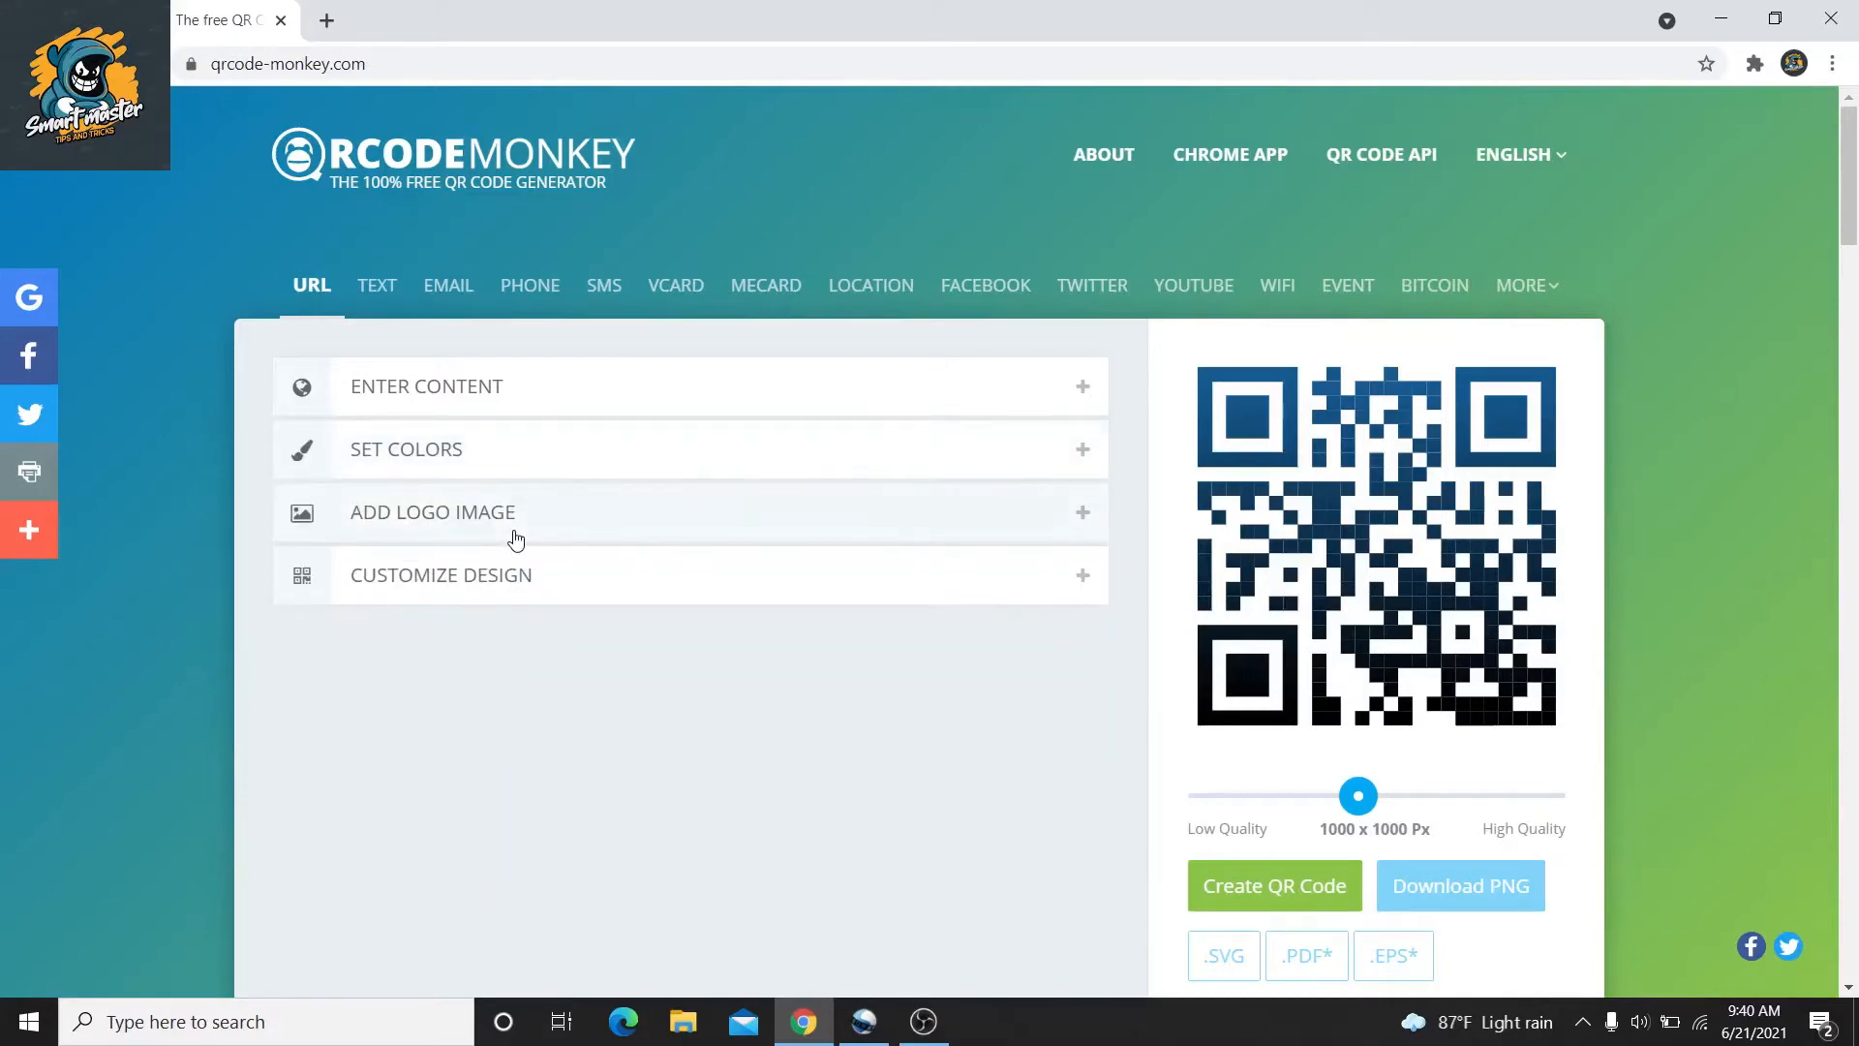
Upload the 'smart master' image from Documents > Smart Master as the logo
click(516, 522)
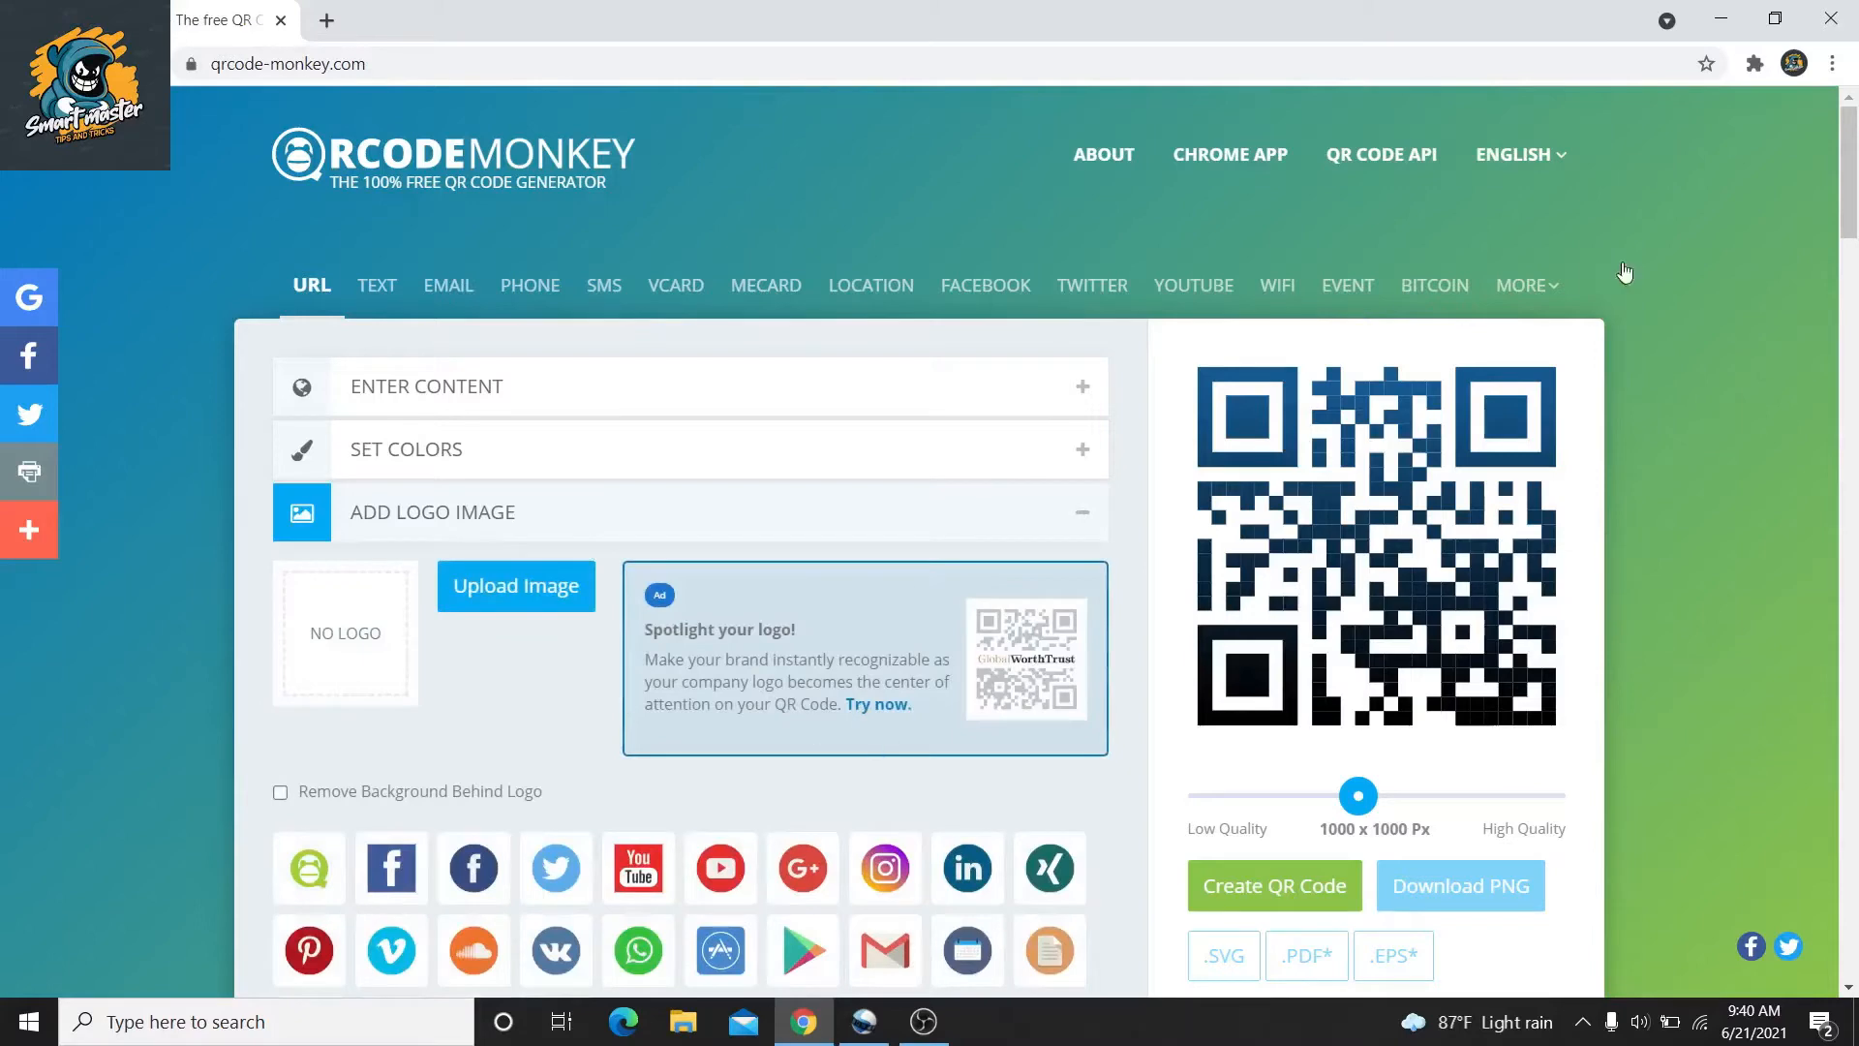
scroll(1007, 332, down, 3)
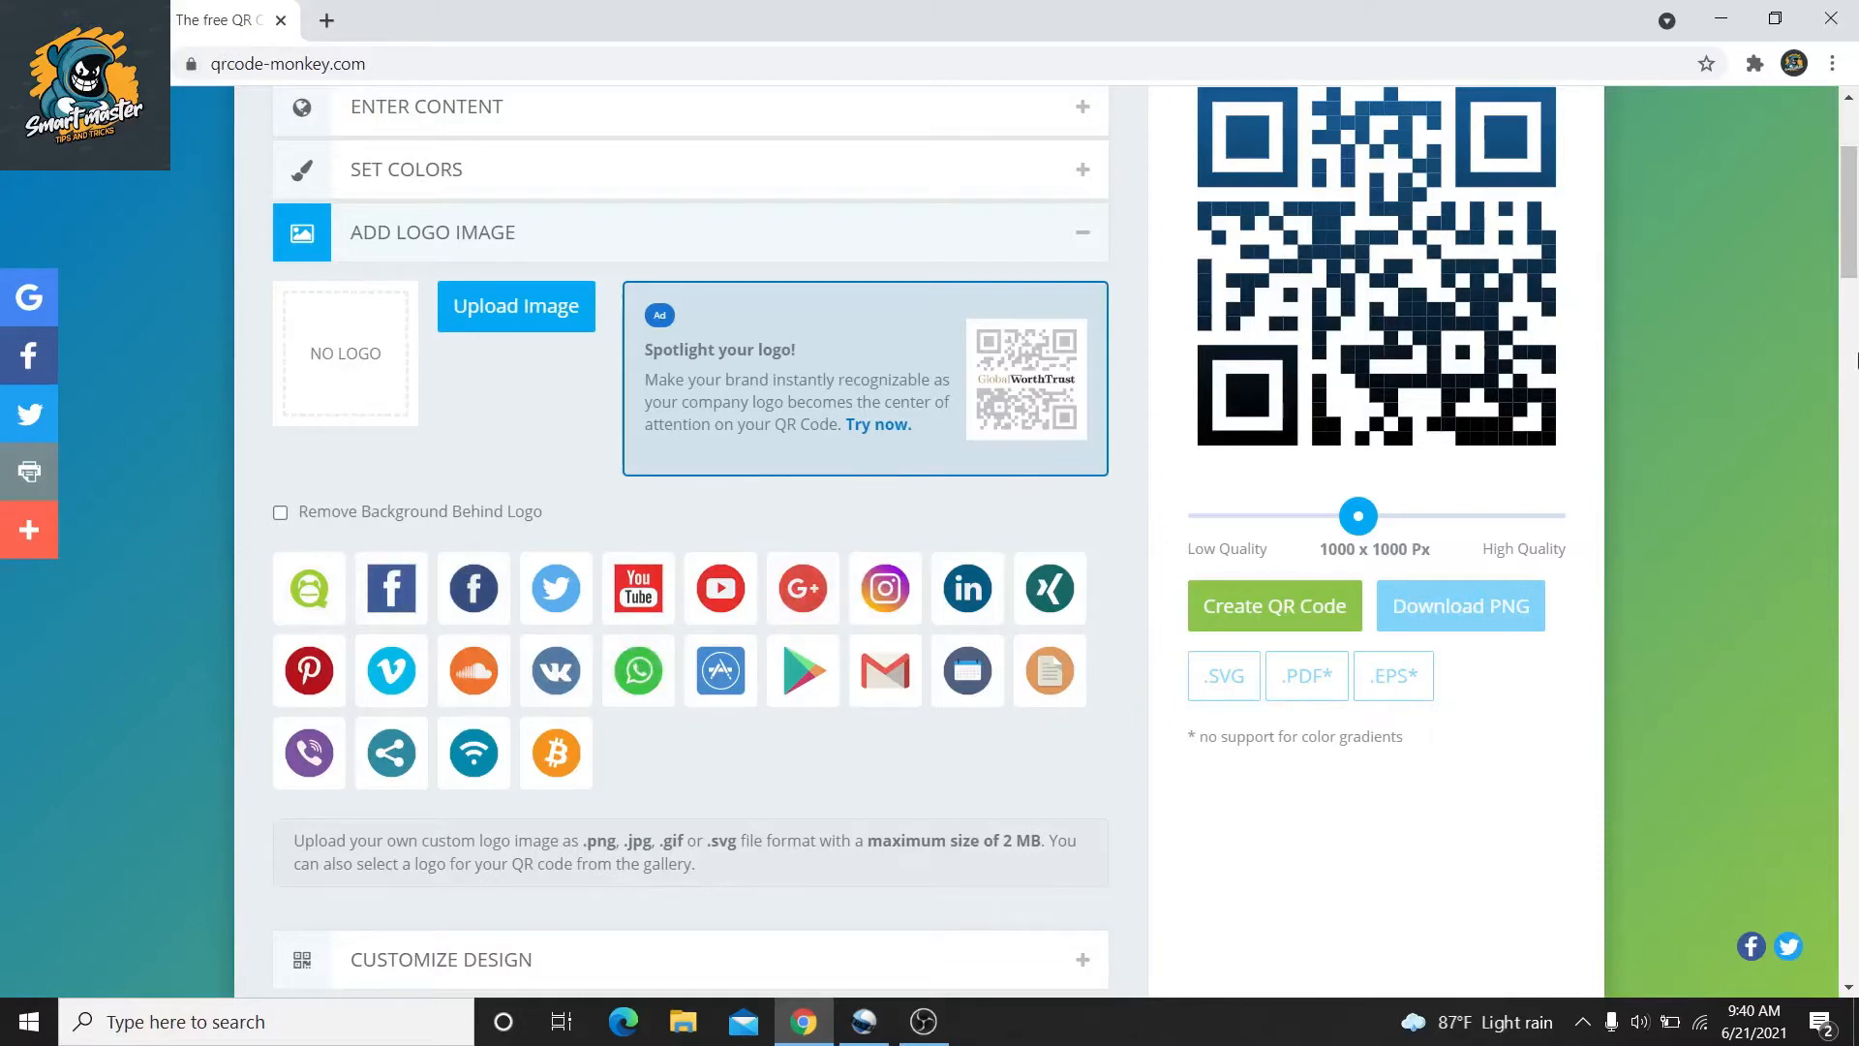
scroll(1851, 242, up, 1)
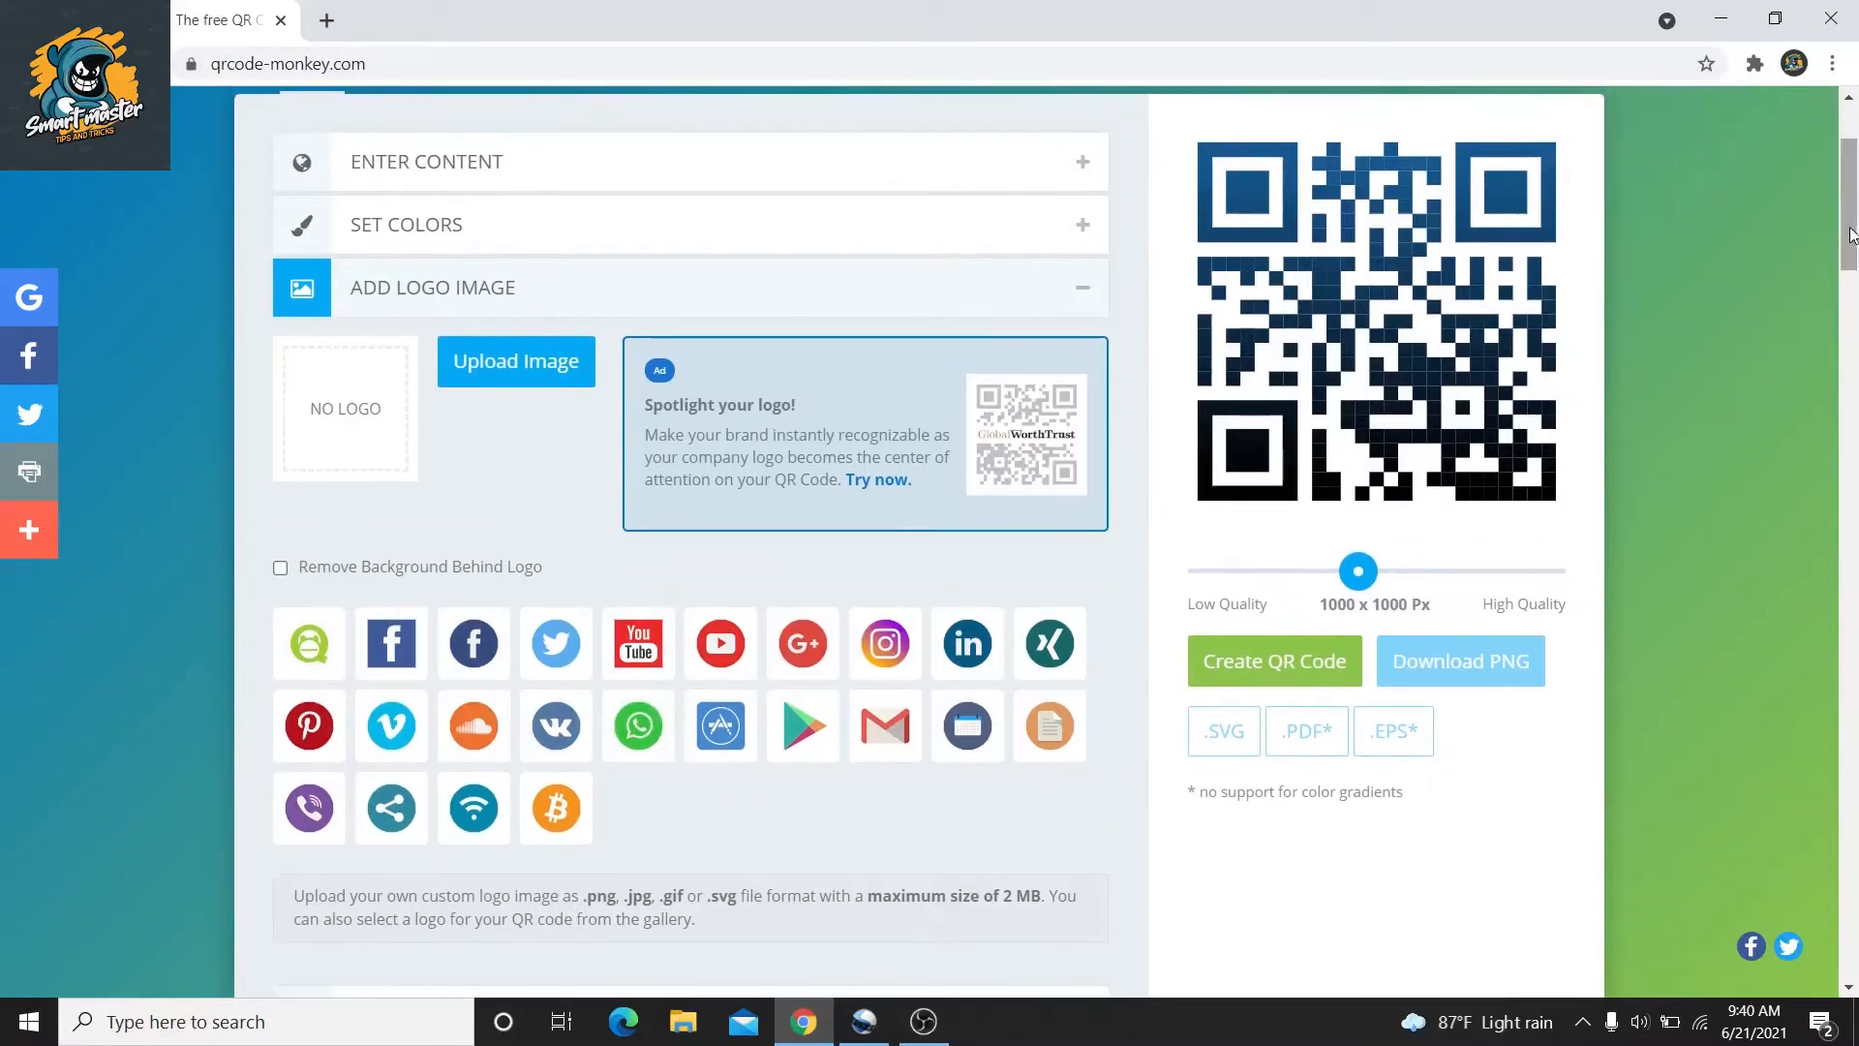
click(449, 368)
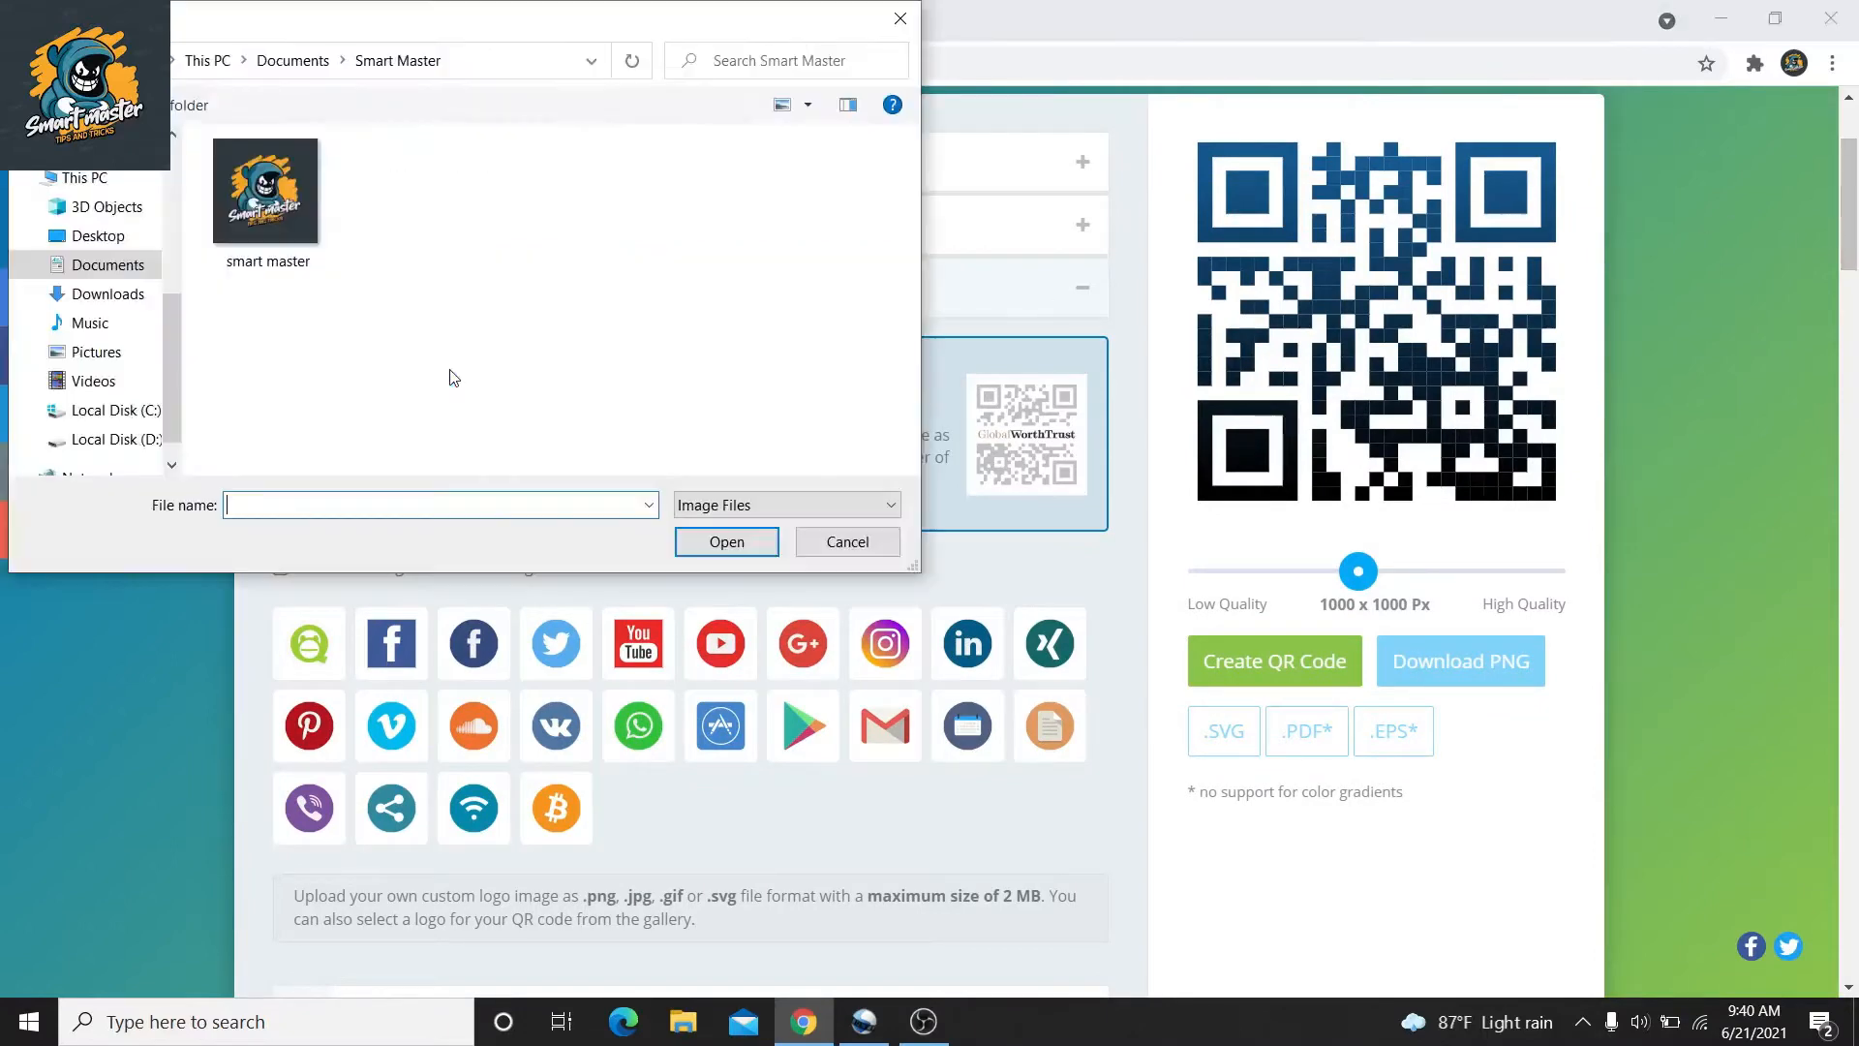
click(275, 278)
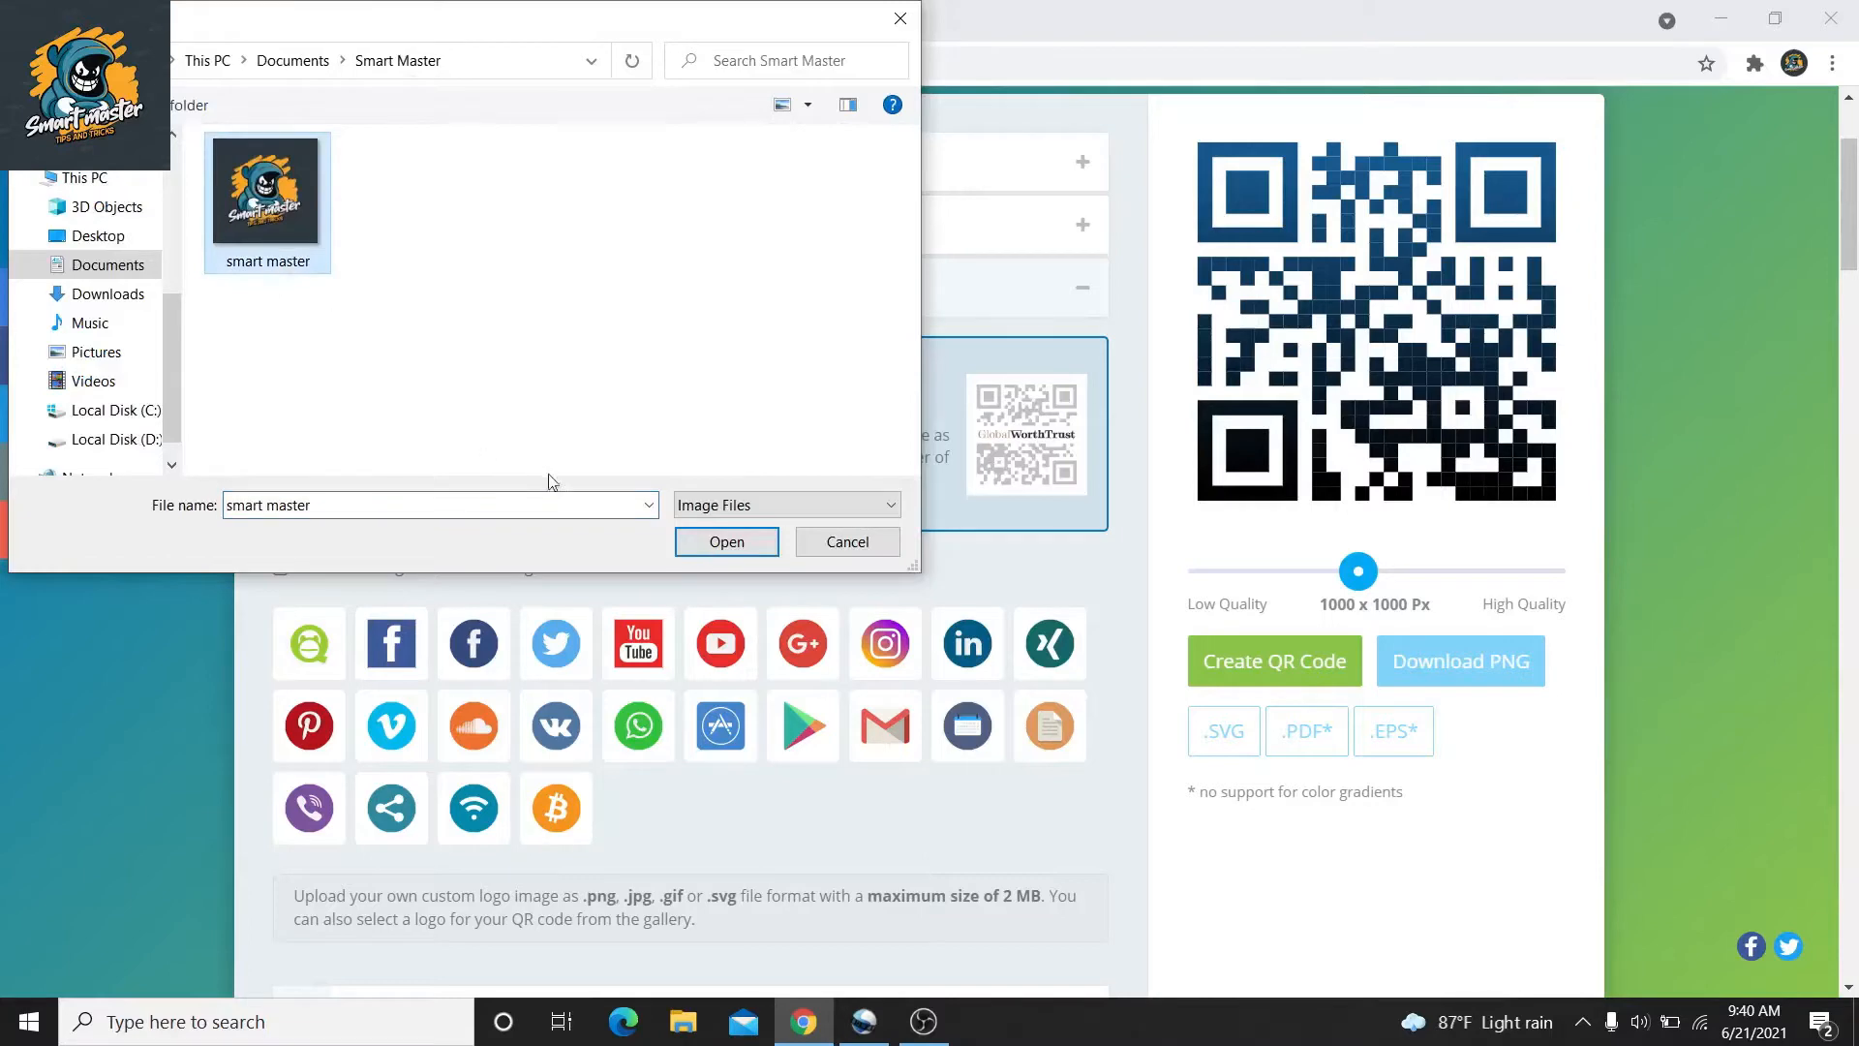
click(722, 541)
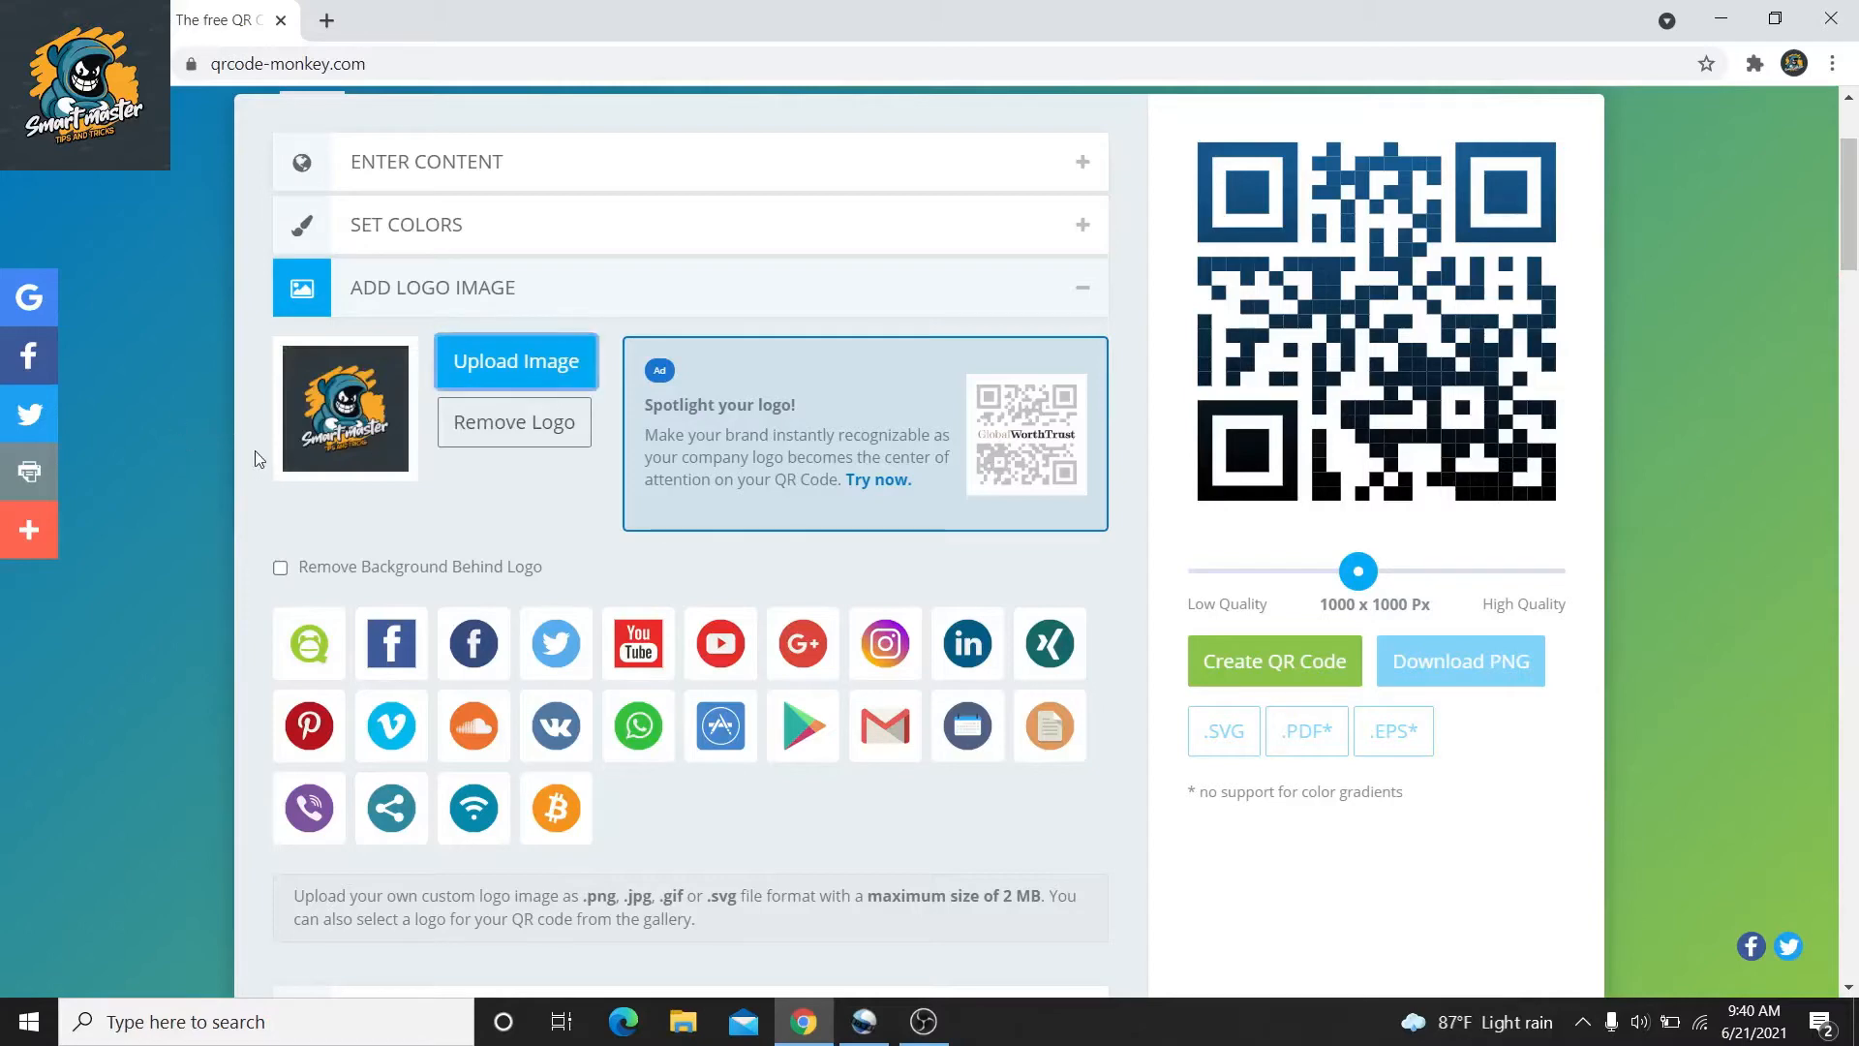
click(811, 297)
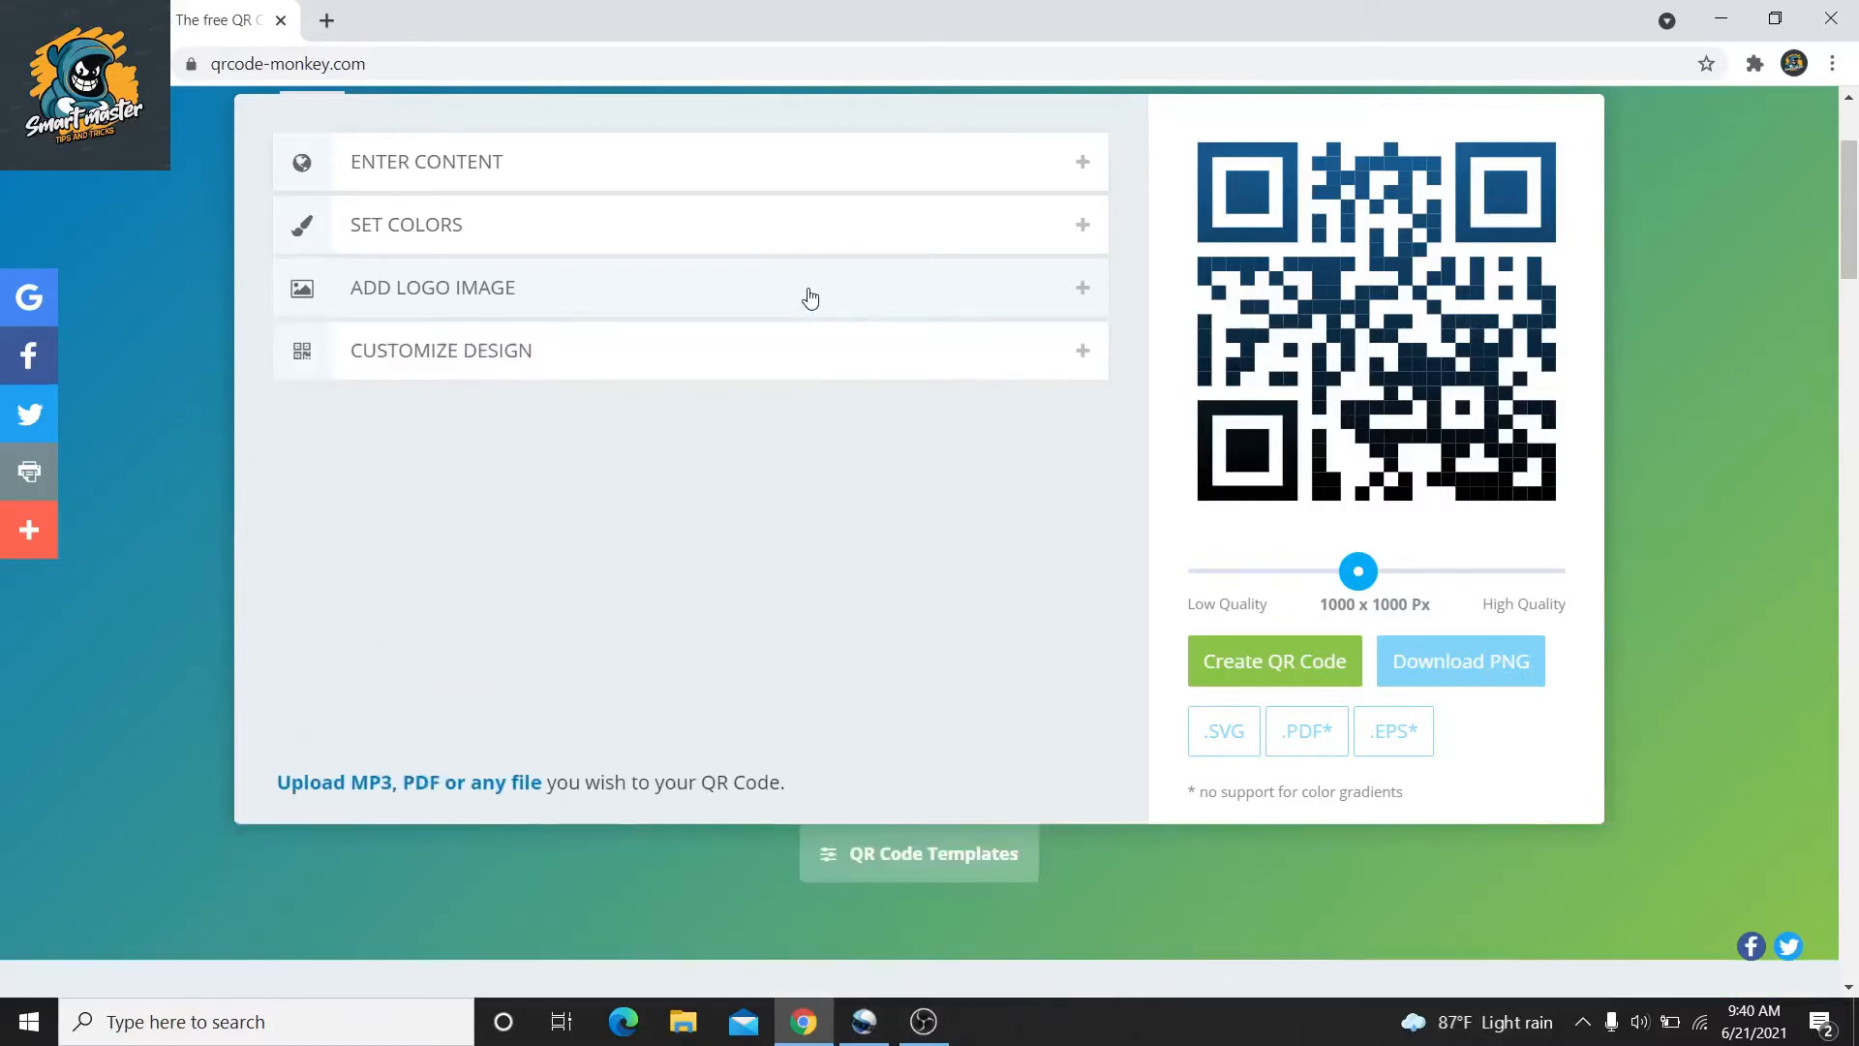
Choose the fourth eye ball shape, rounded eye frames and a new body pattern
click(878, 355)
drag(1854, 179, 1854, 205)
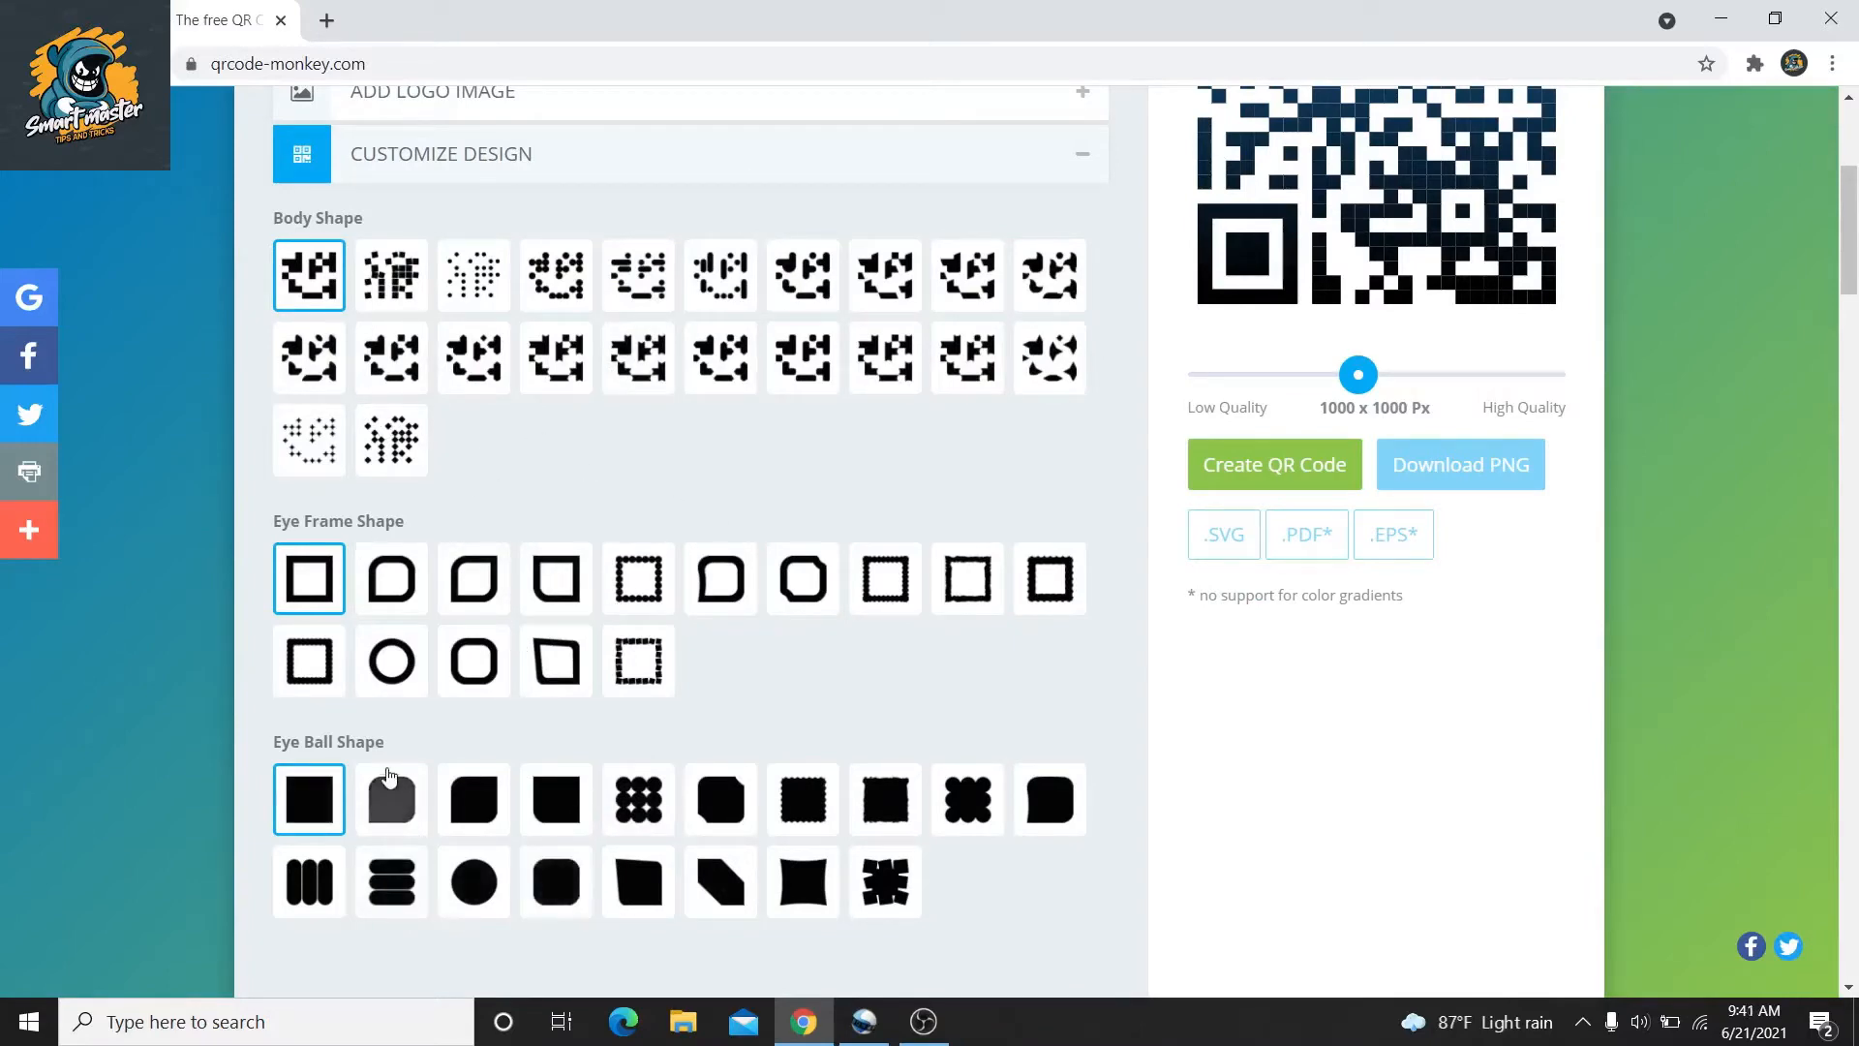
click(551, 833)
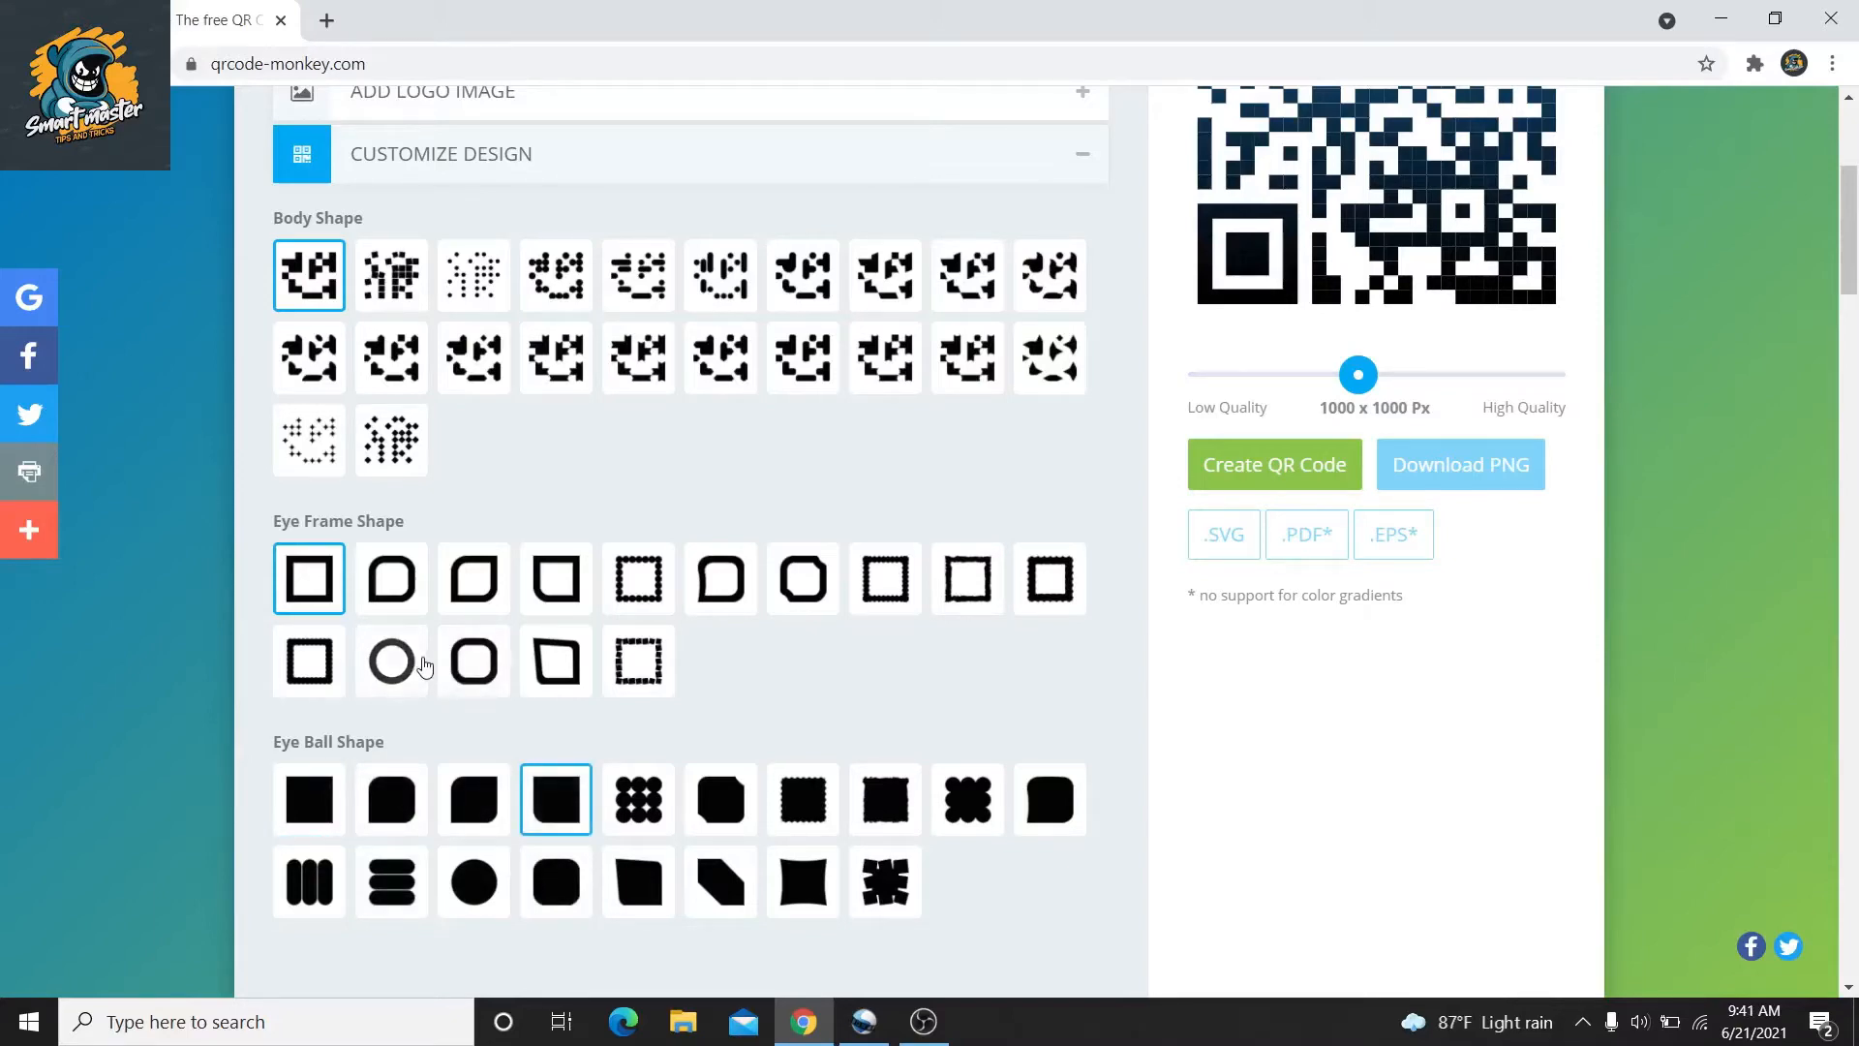
click(393, 595)
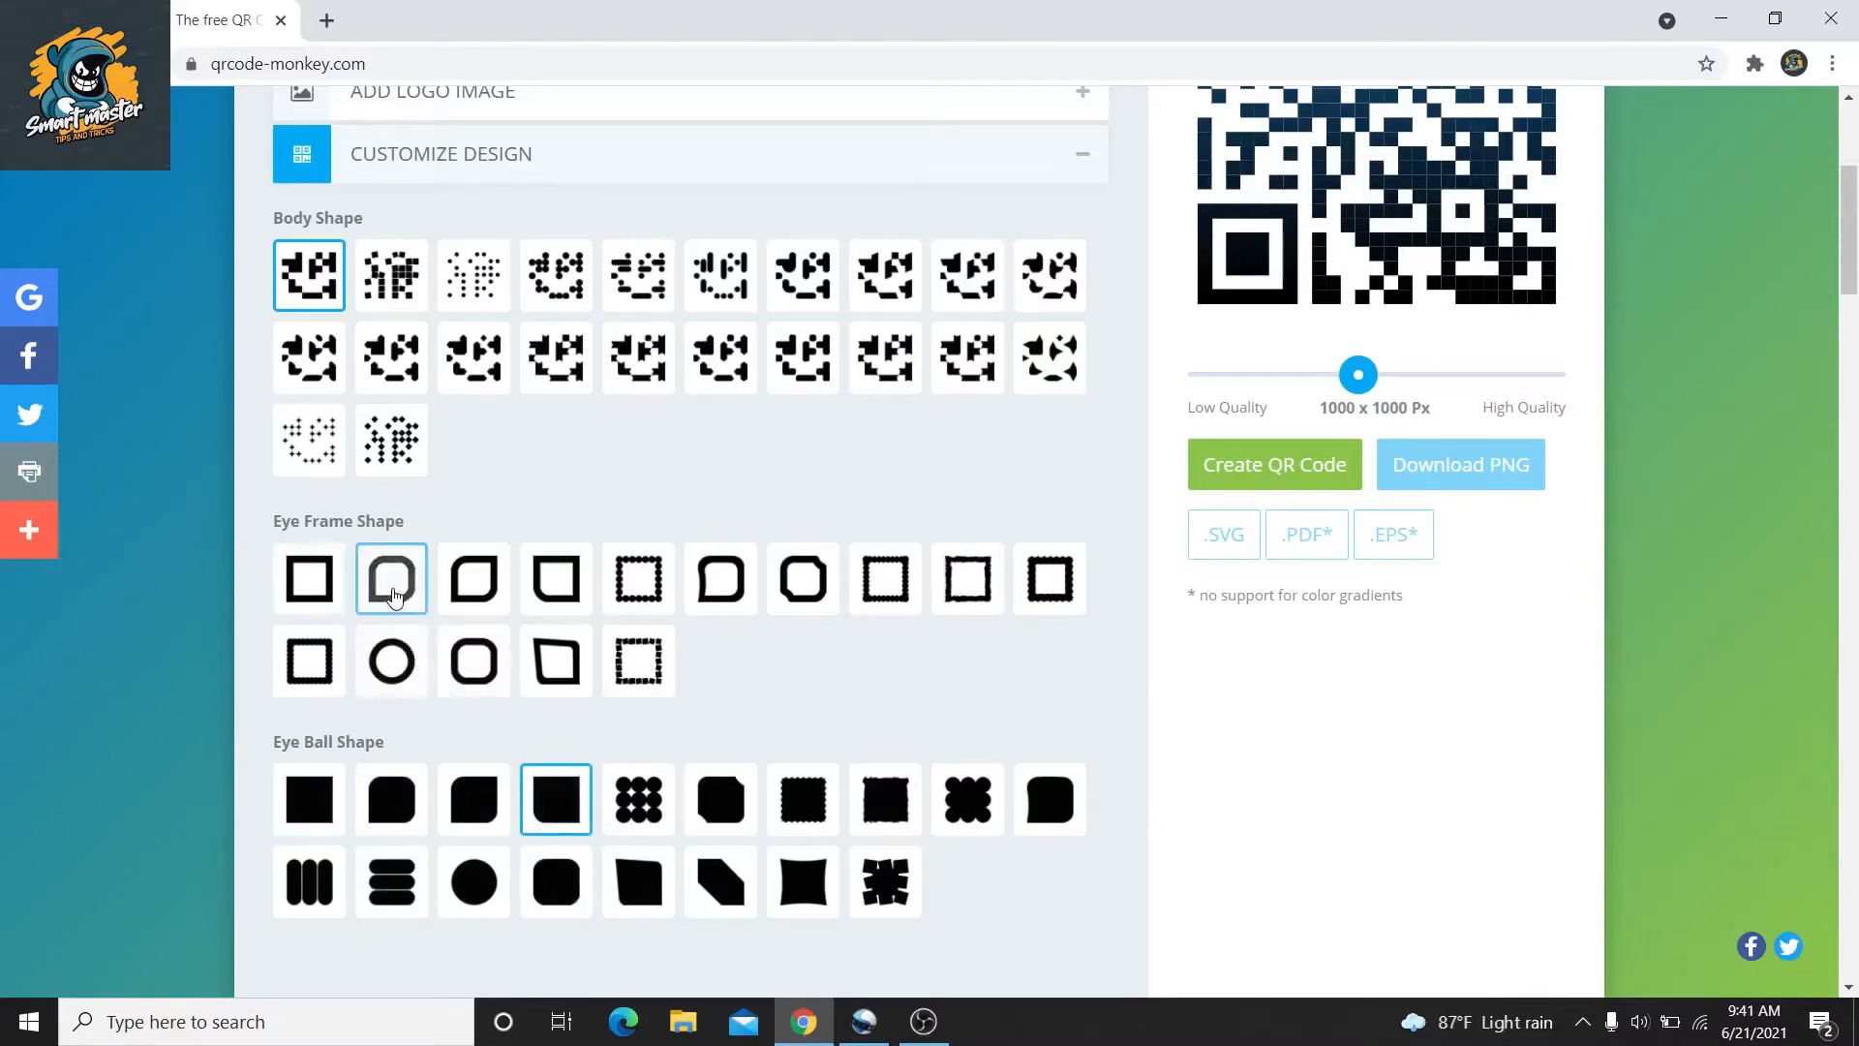
click(548, 360)
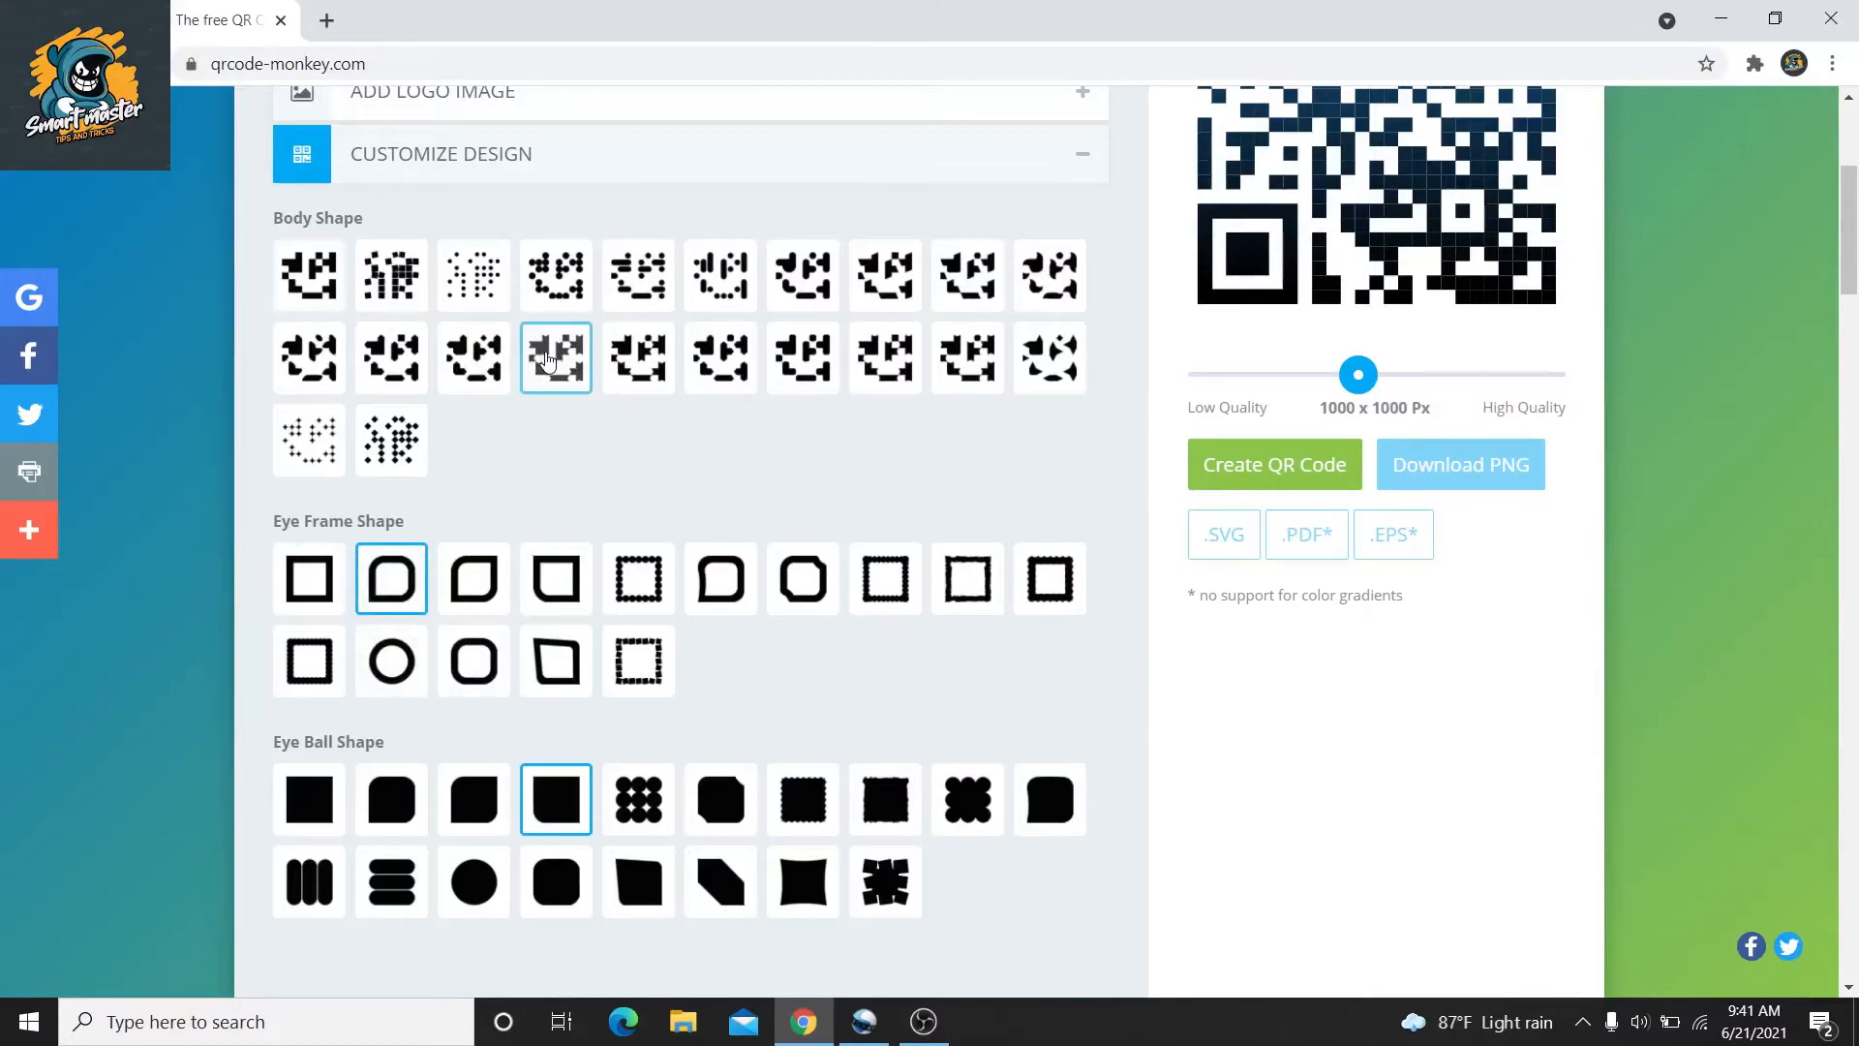
click(1063, 174)
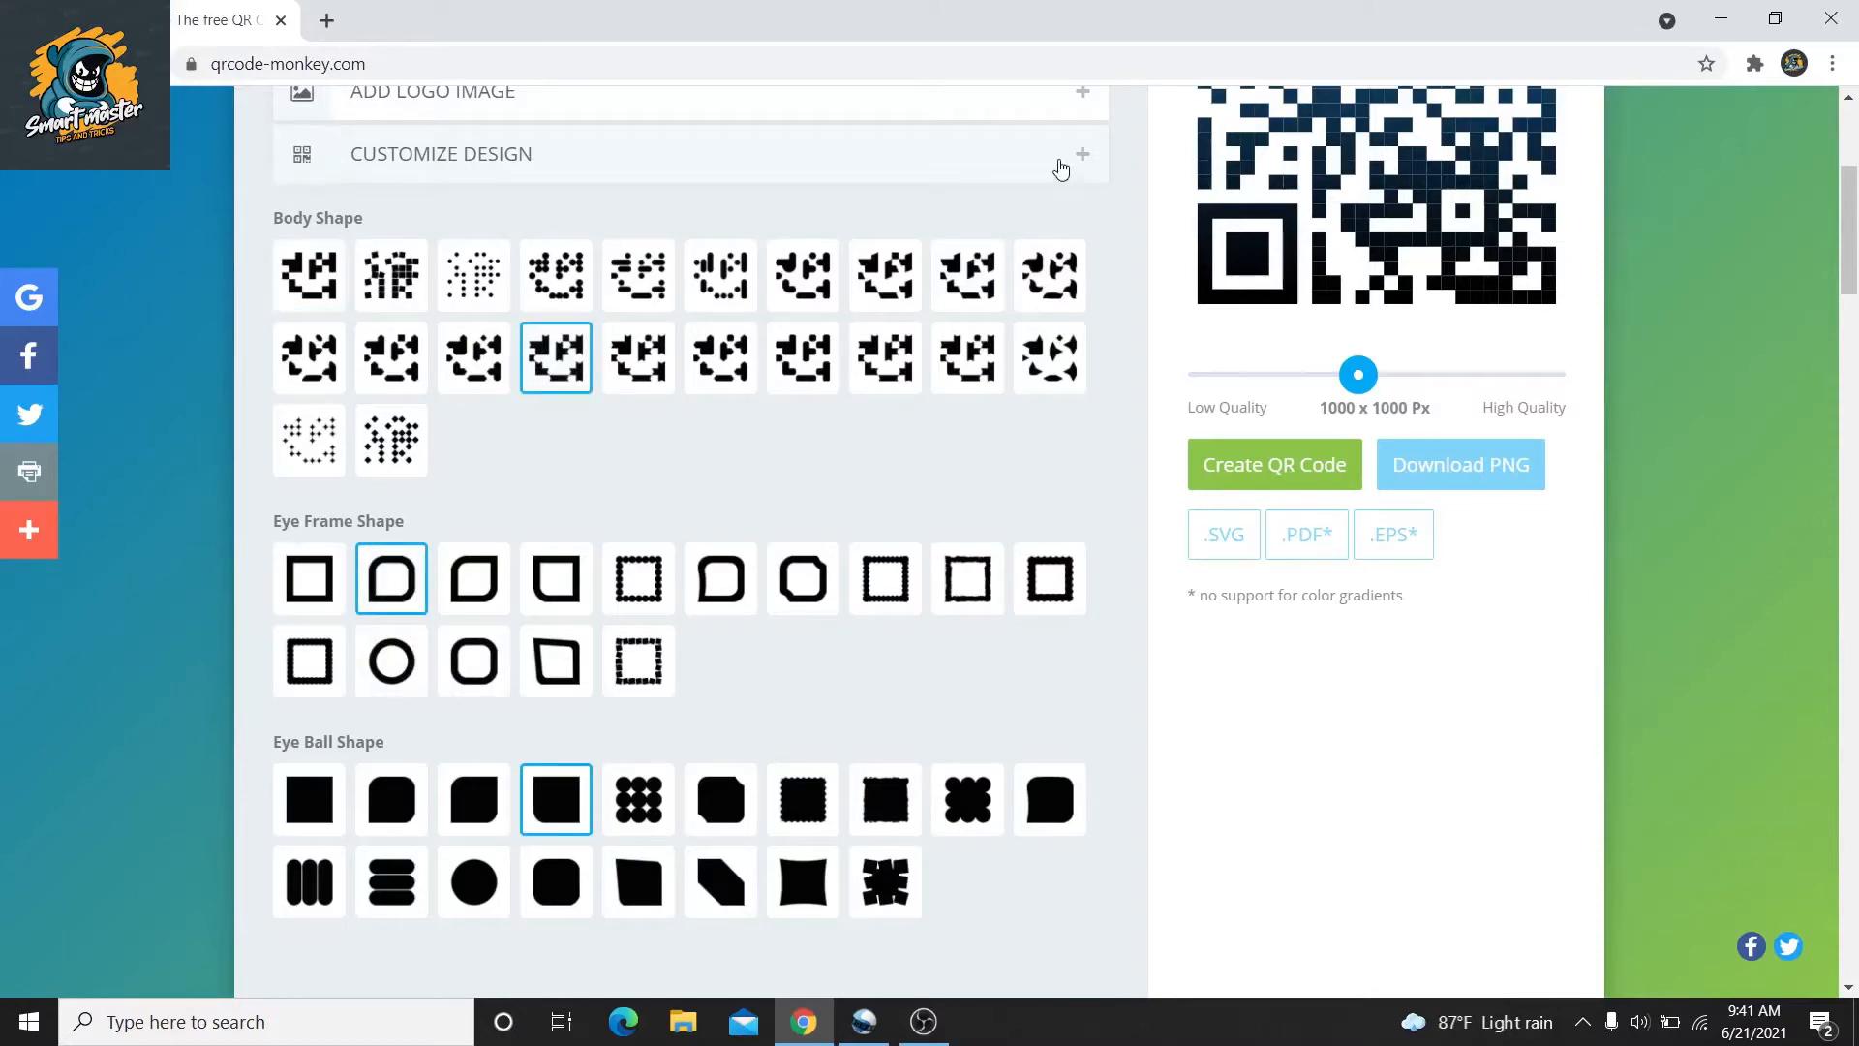
scroll(1854, 228, up, 5)
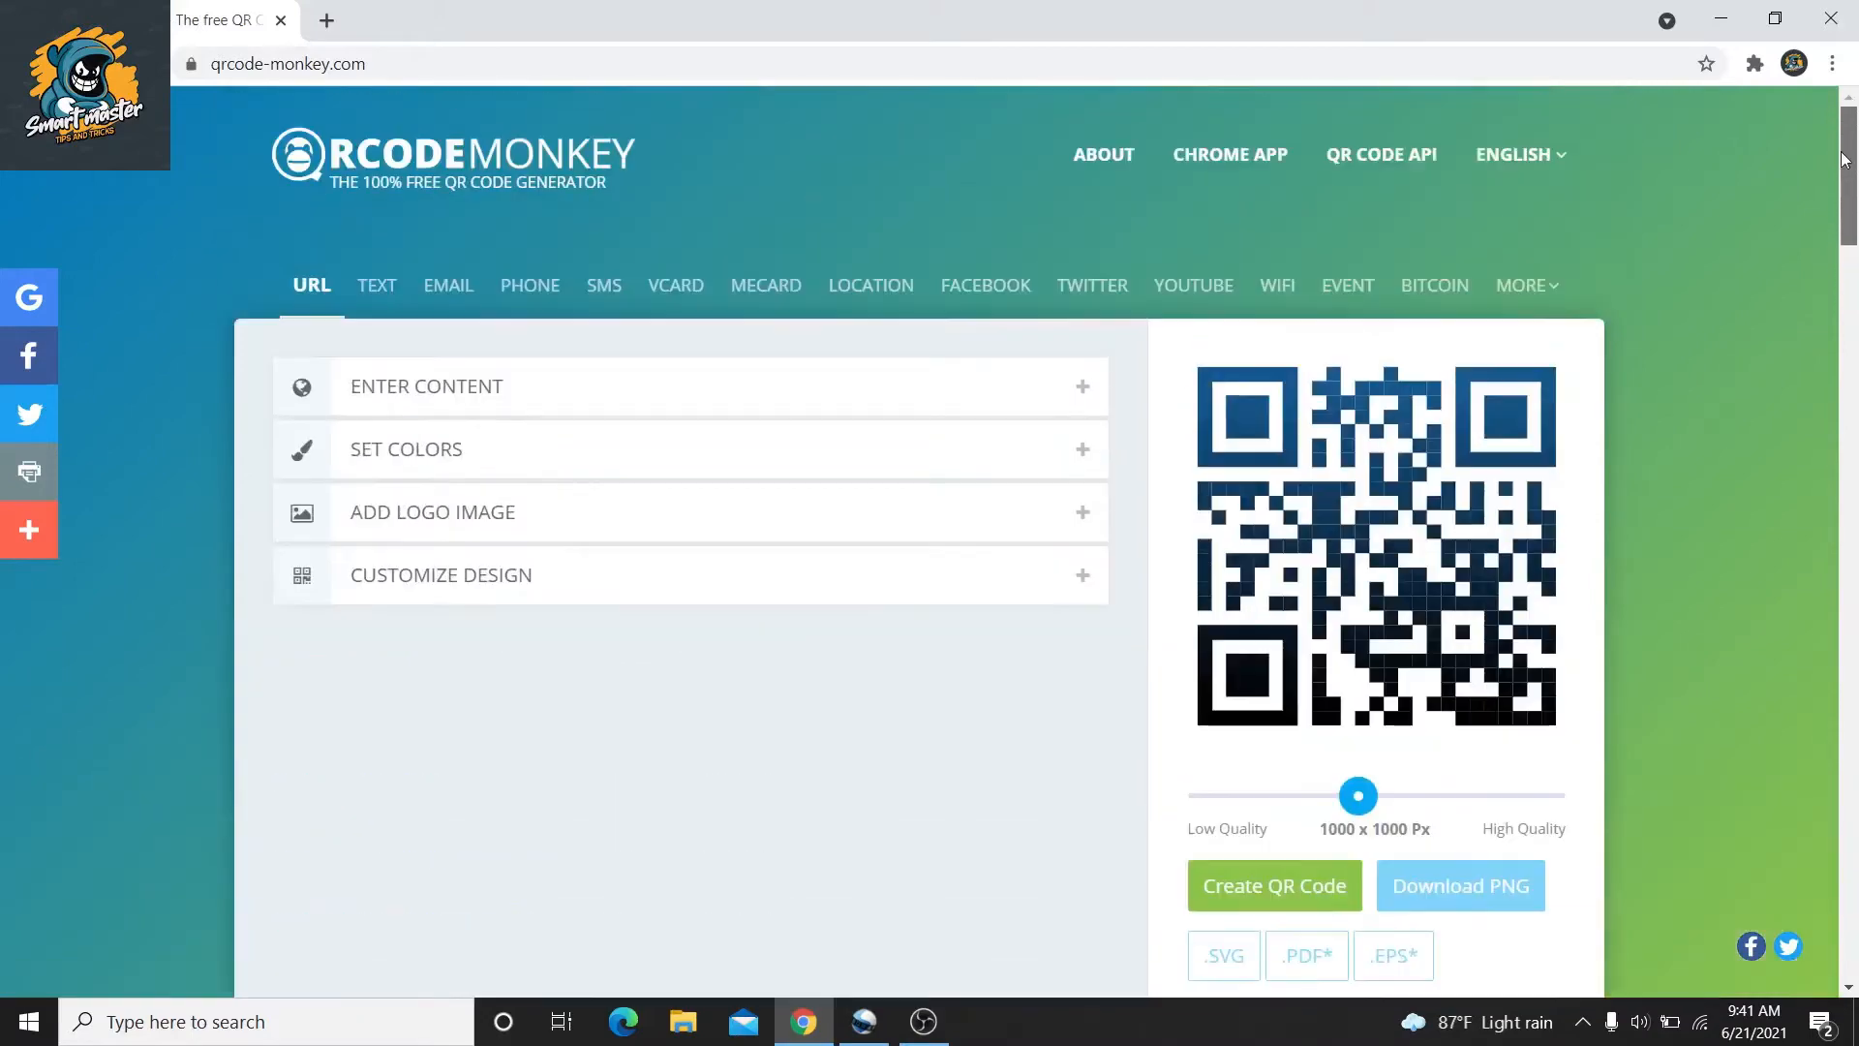
Create the QR code to refresh the 1000 x 1000 Px gradient preview
click(1267, 892)
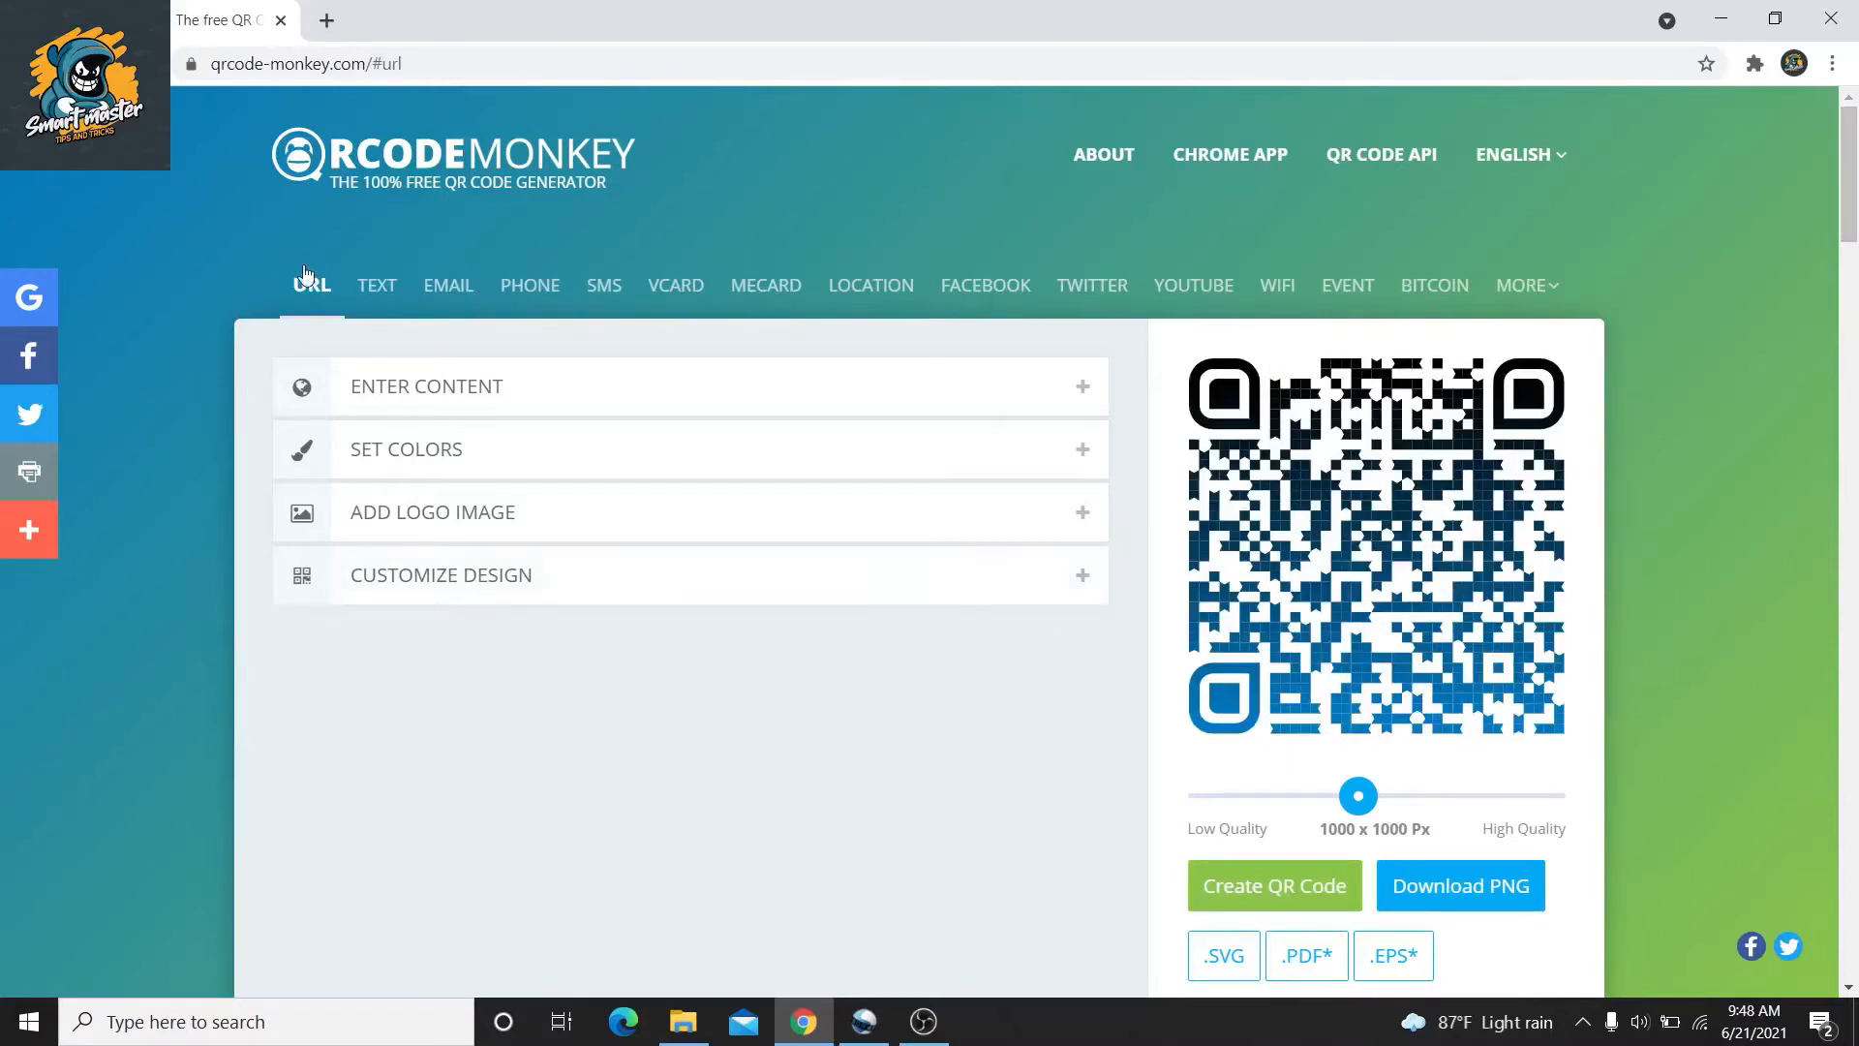
Switch to the Text tab, empty the Your Text box, and bring OBS Studio forward
click(376, 308)
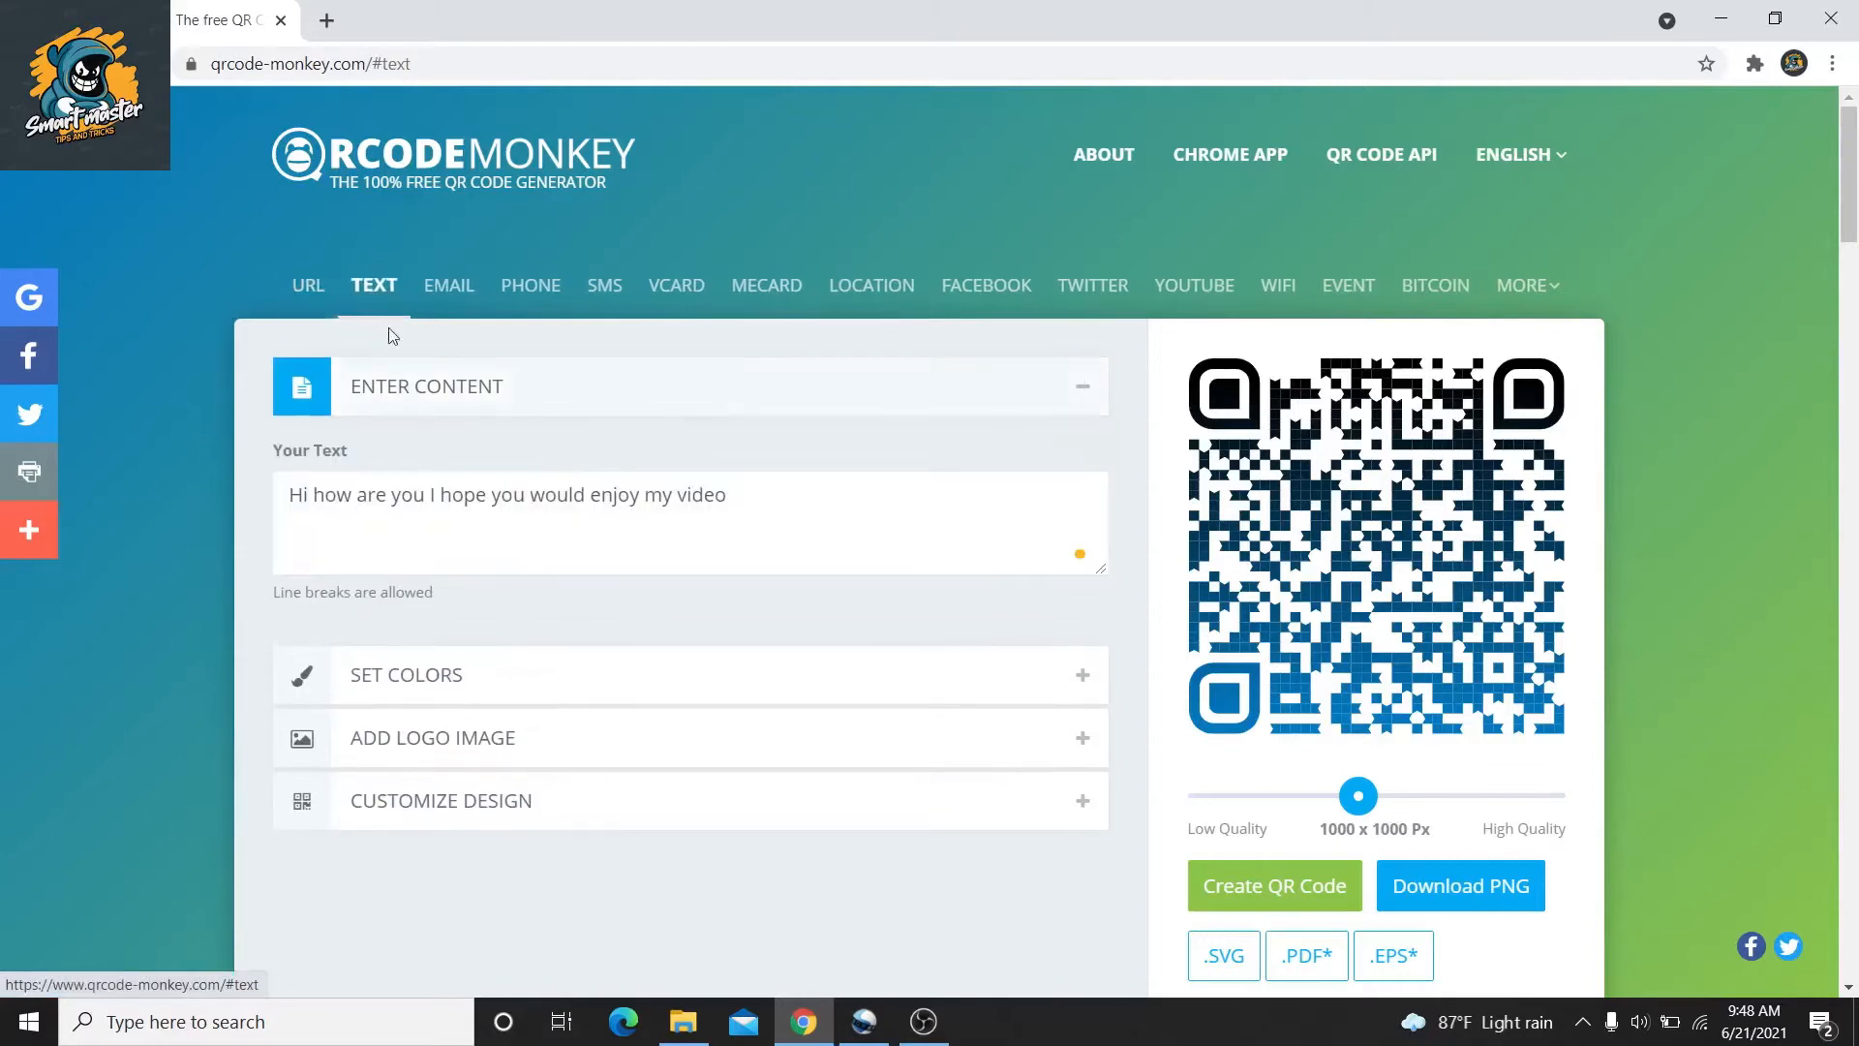
triple_click(624, 516)
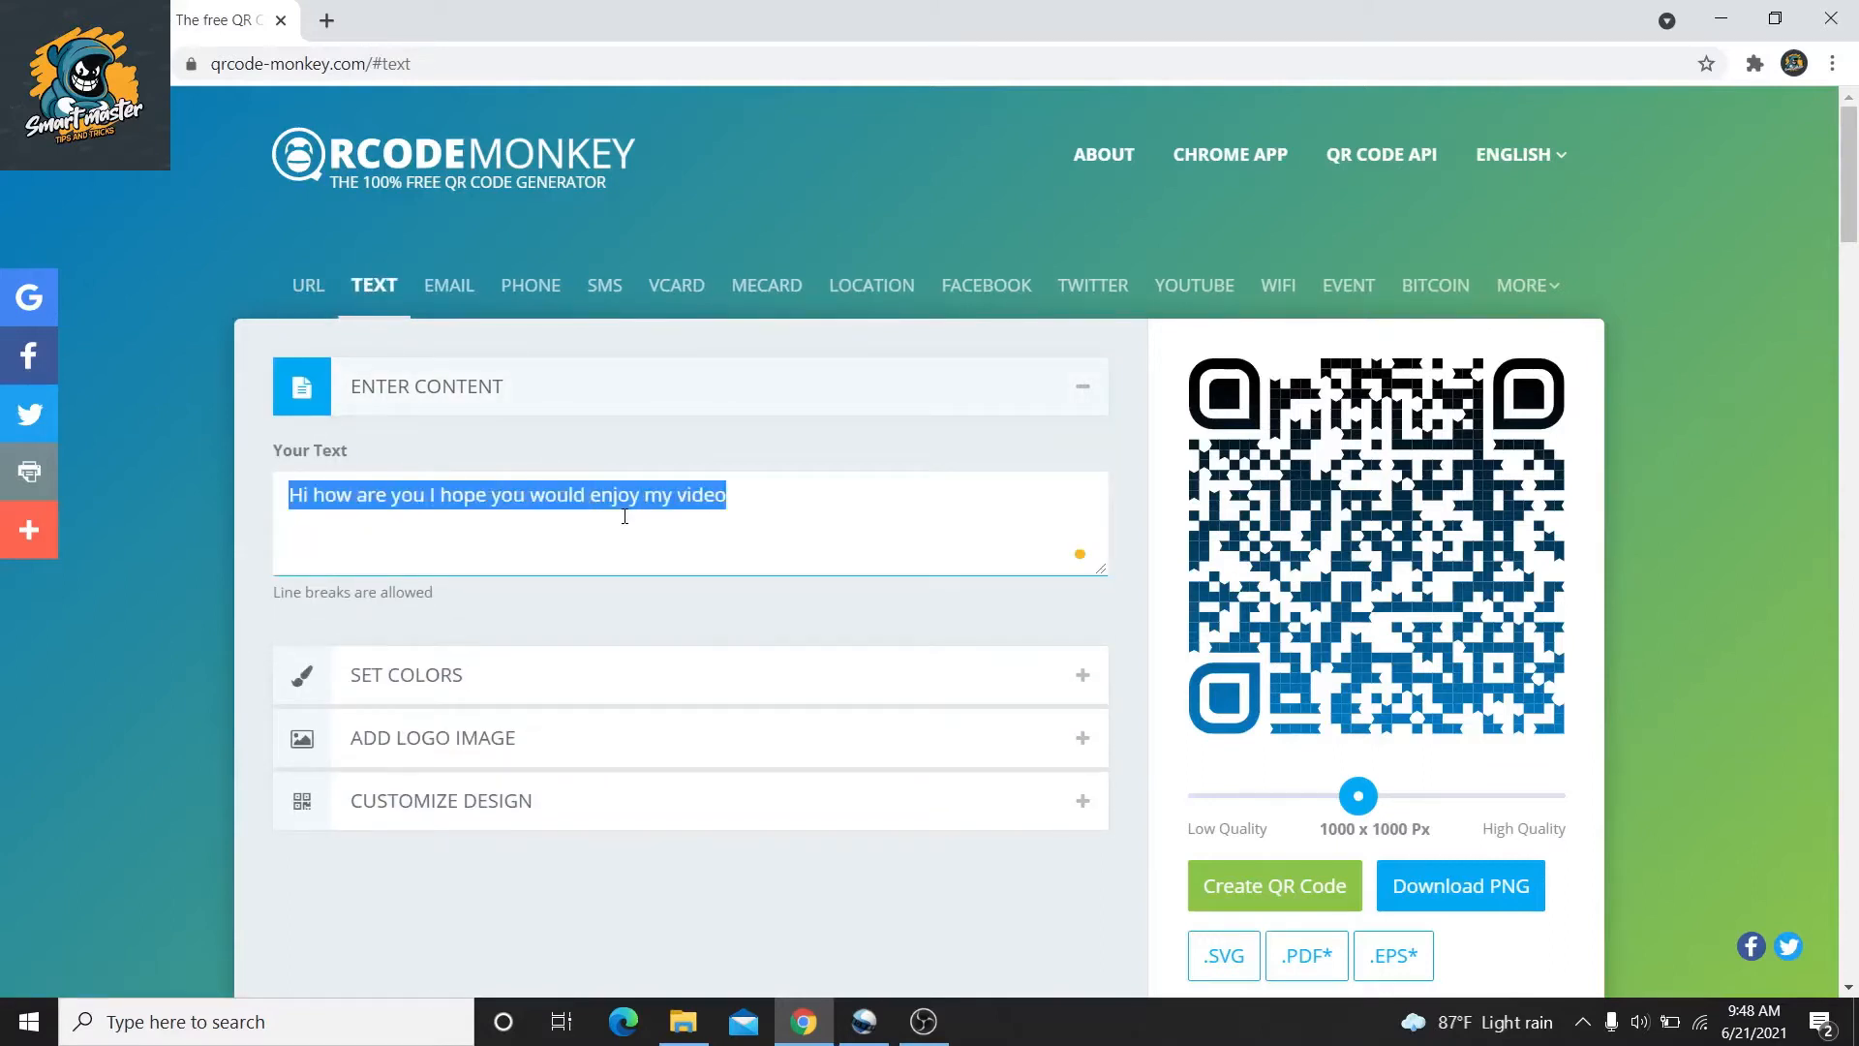
key(BackSpace)
click(688, 417)
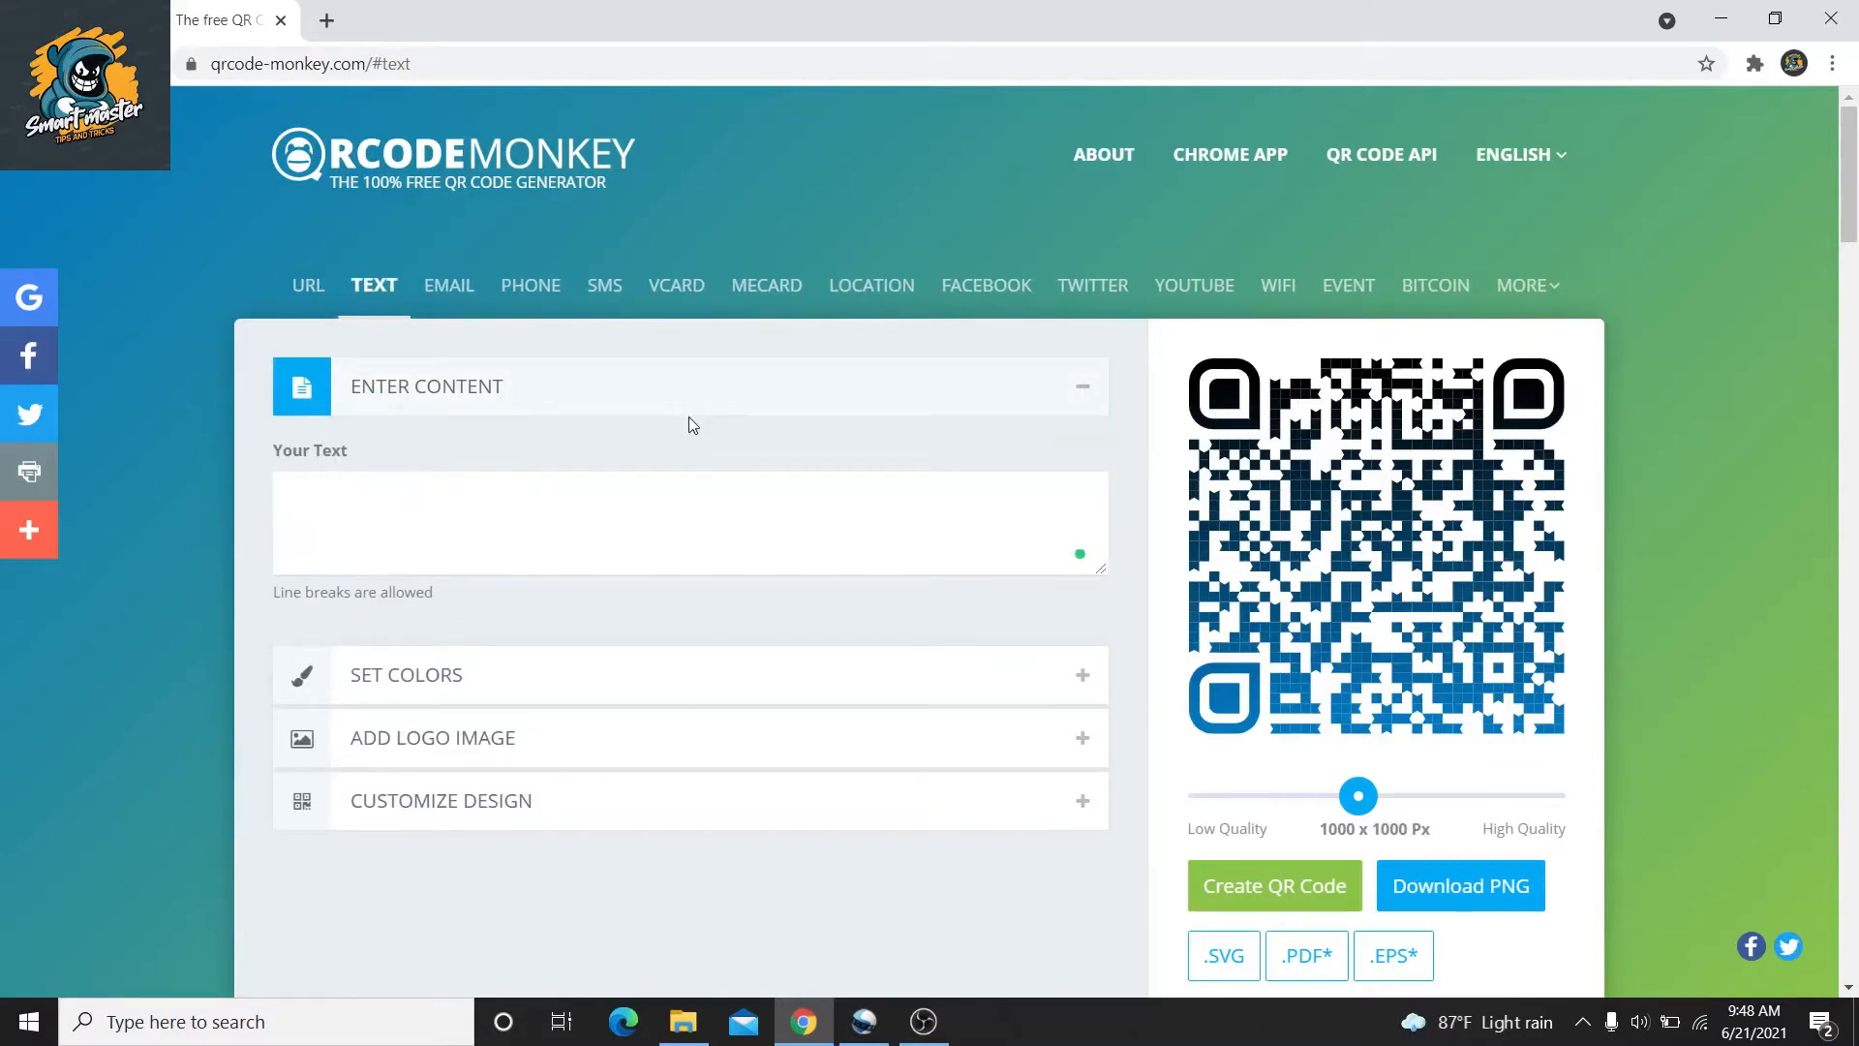
click(902, 1028)
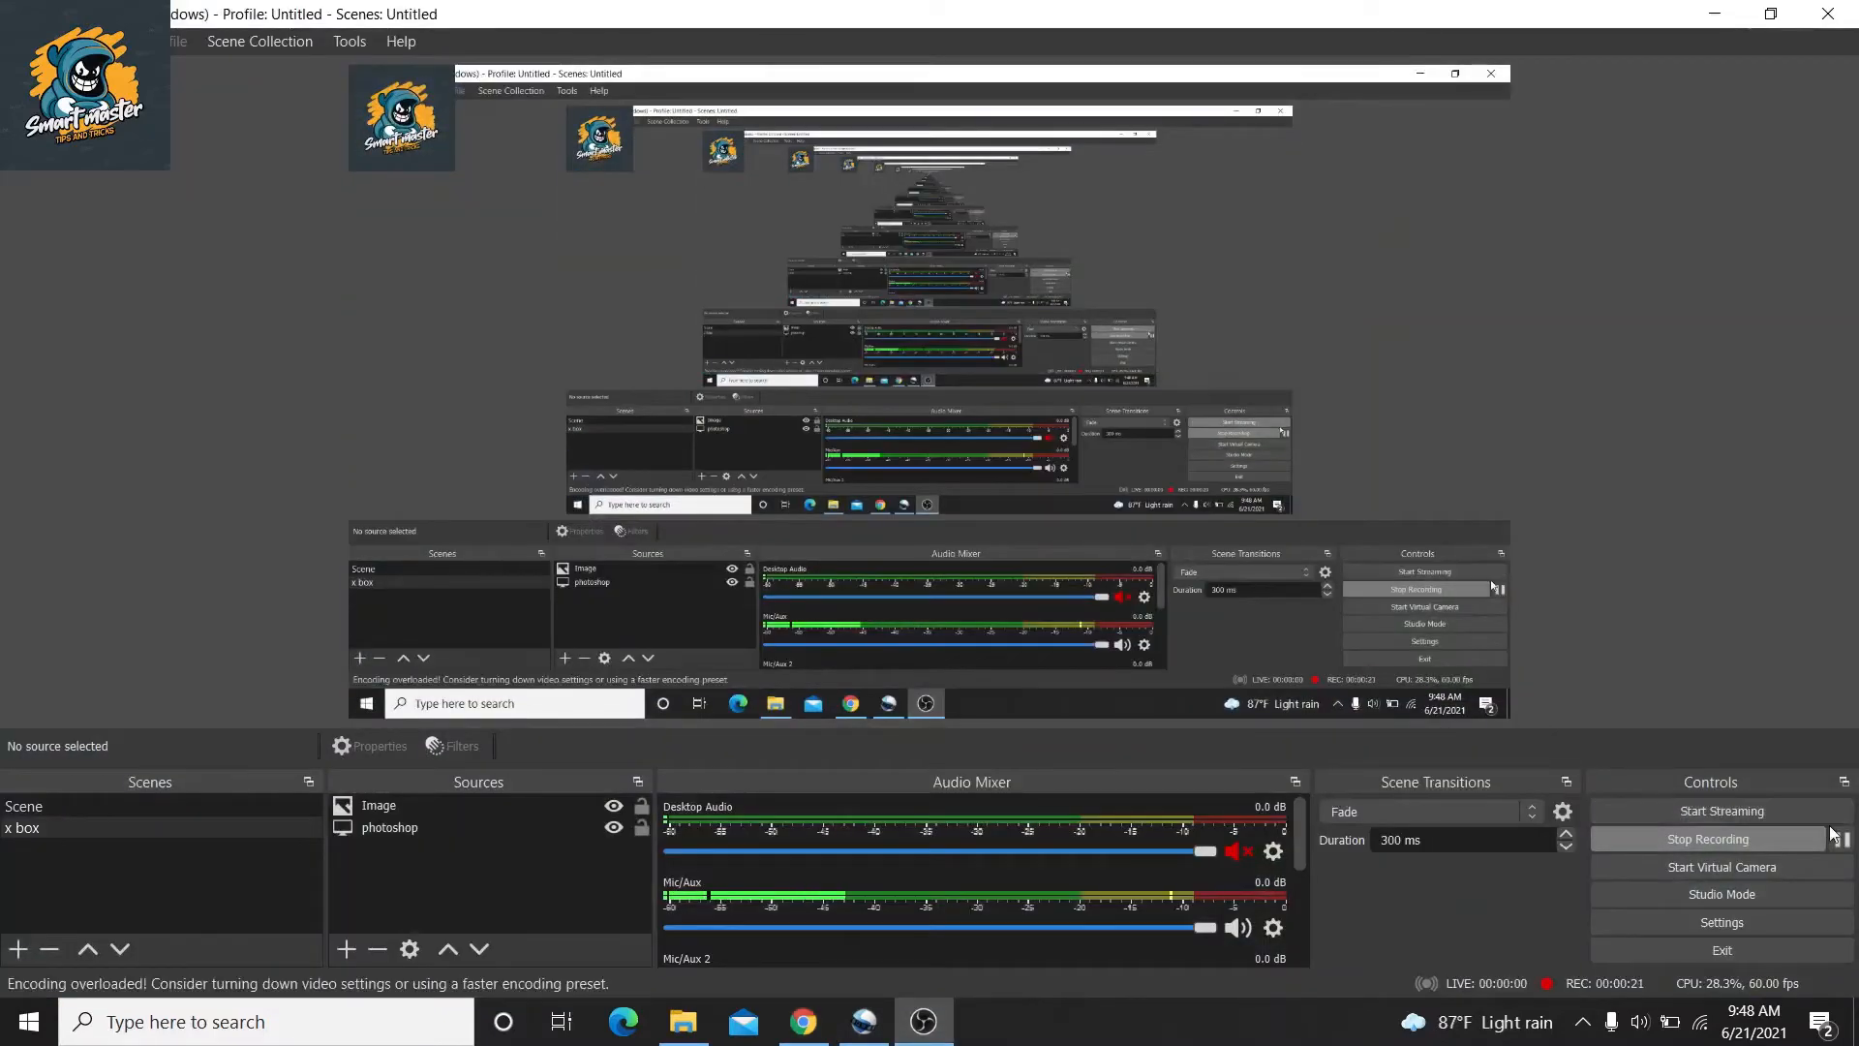
Pause the OBS screen recording
click(1842, 838)
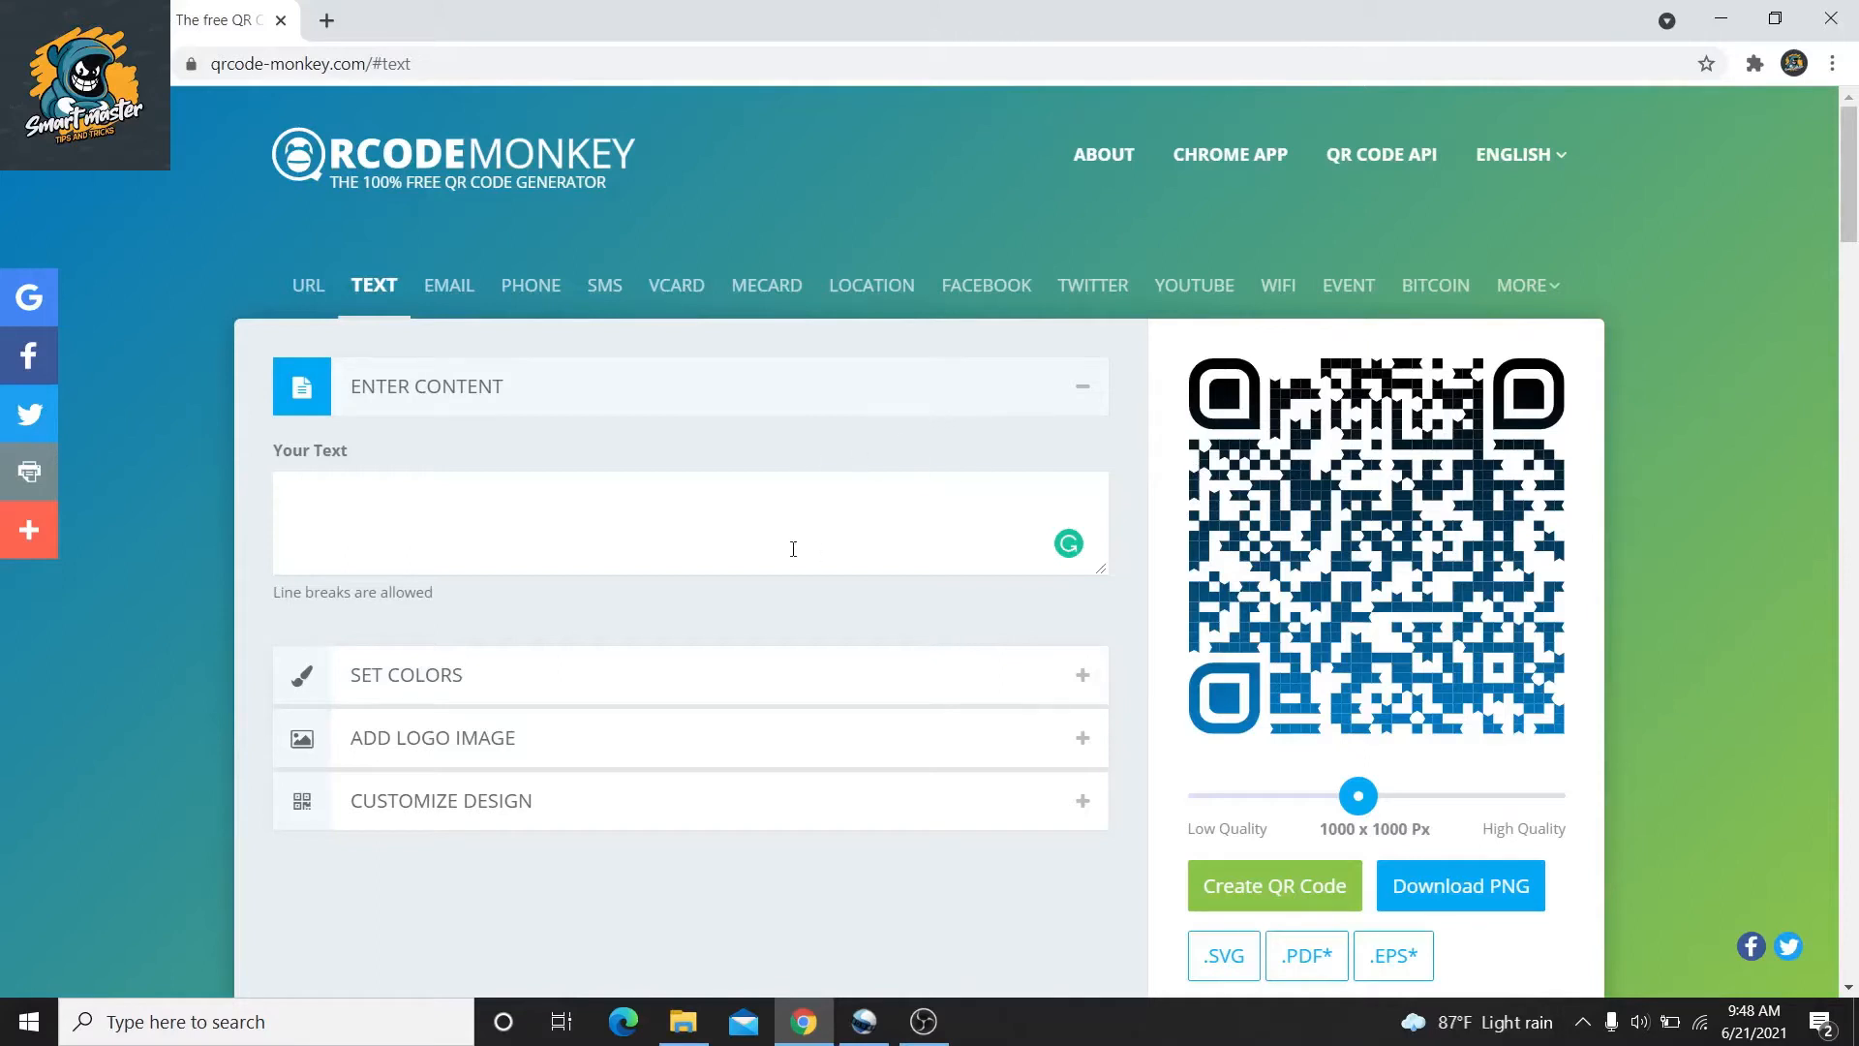
Type 'hi, How are you?' in Your Text, accepting Grammarly's comma and question-mark fixes
click(873, 504)
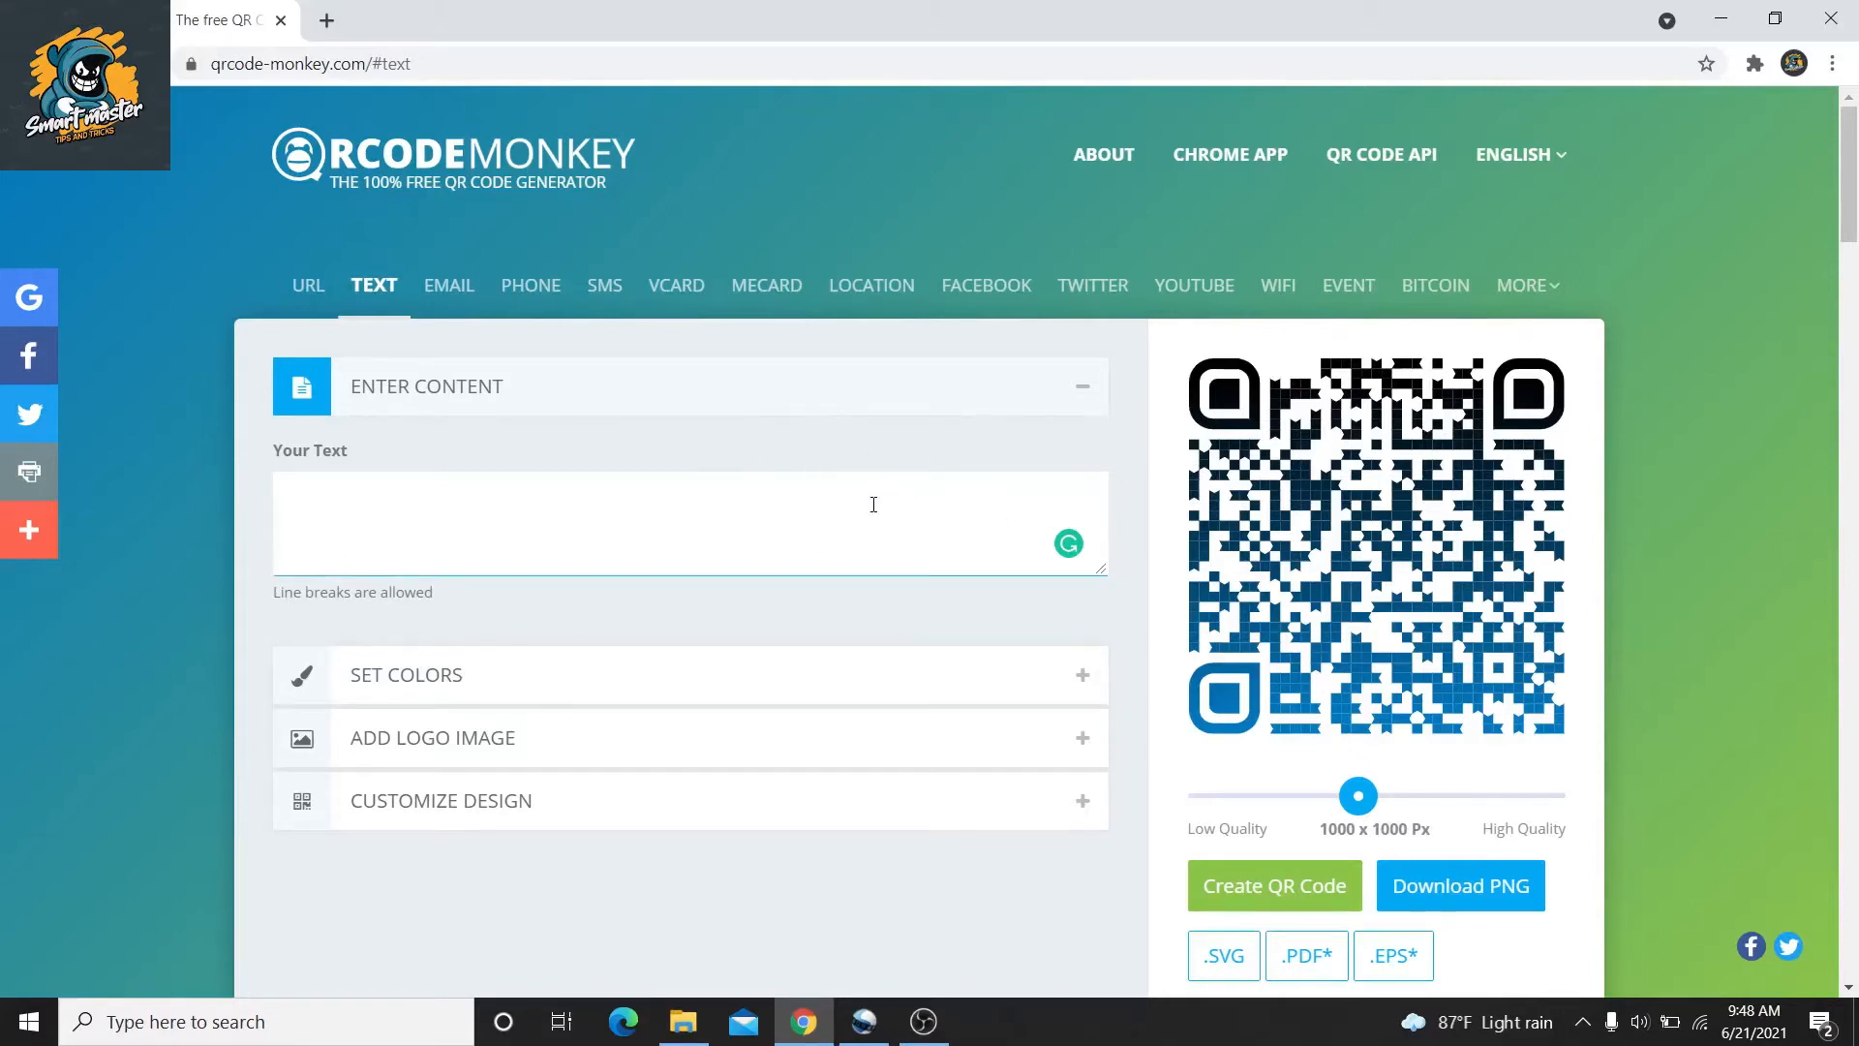
text(hi How are you)
key(Left)
key(Left)
text(.)
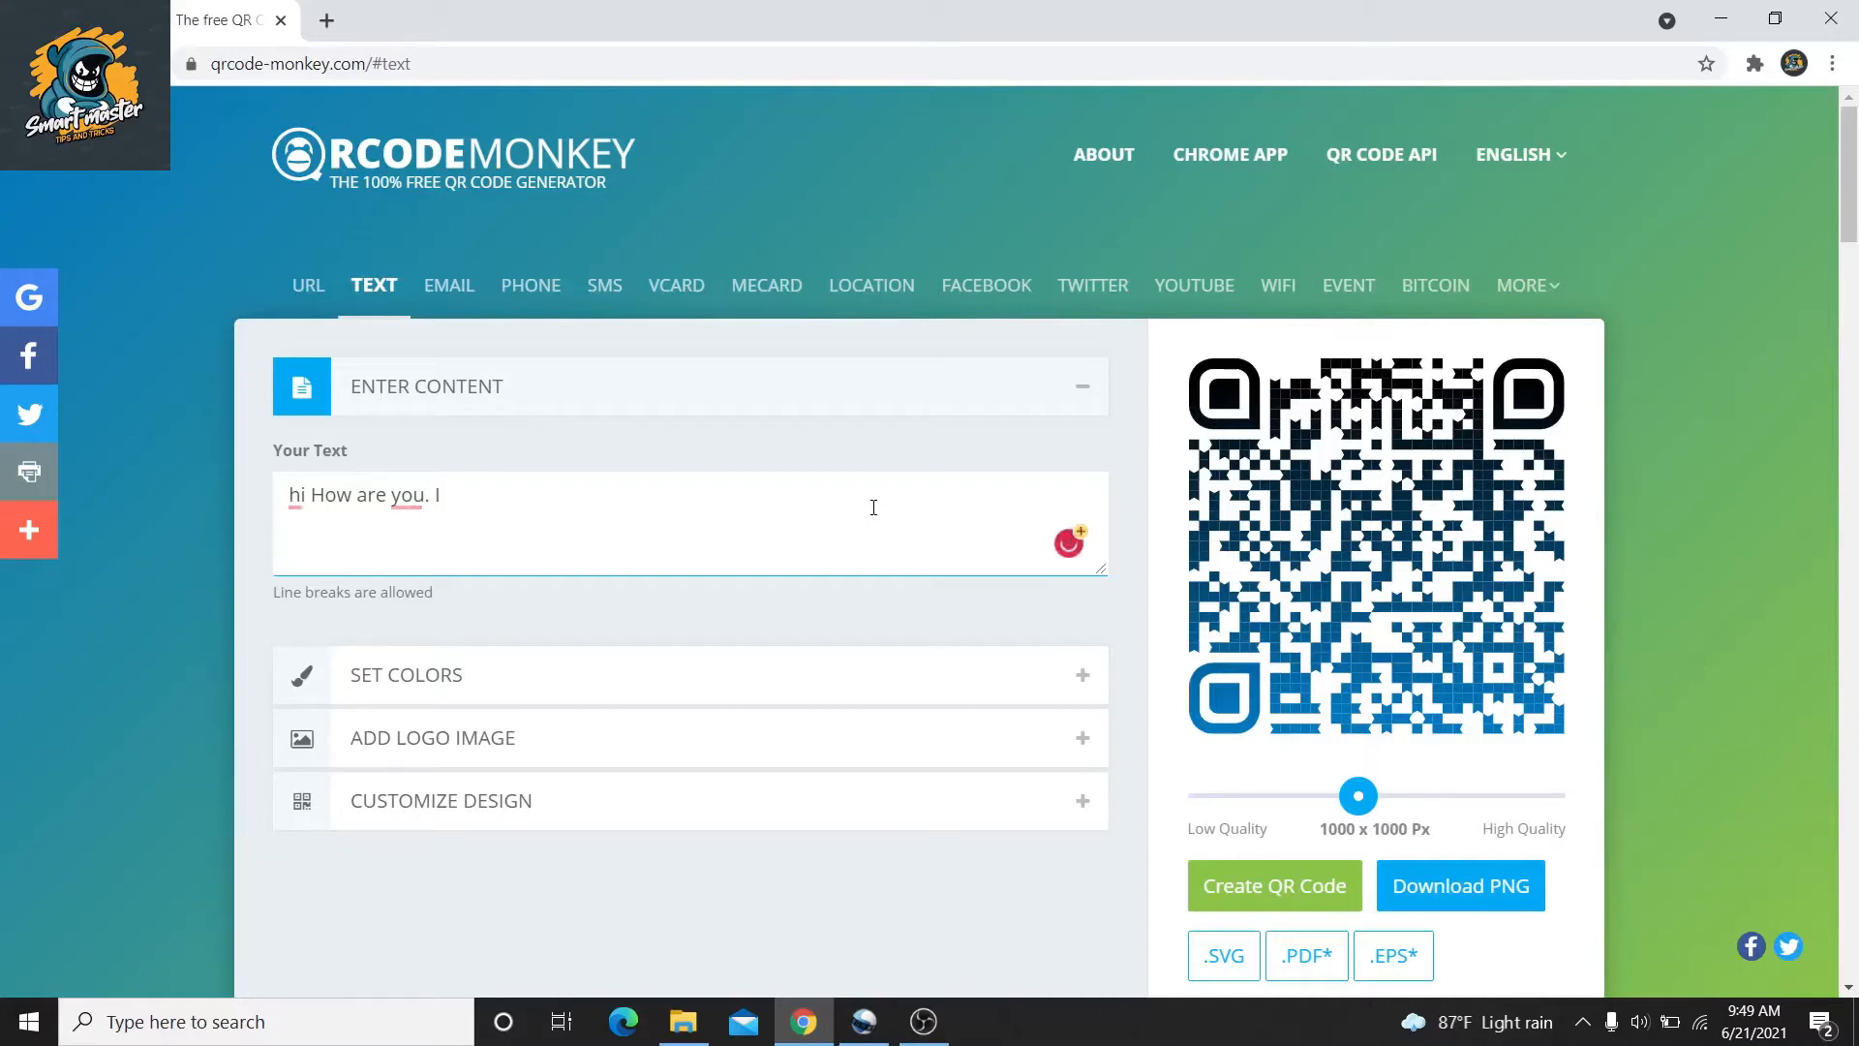
click(297, 494)
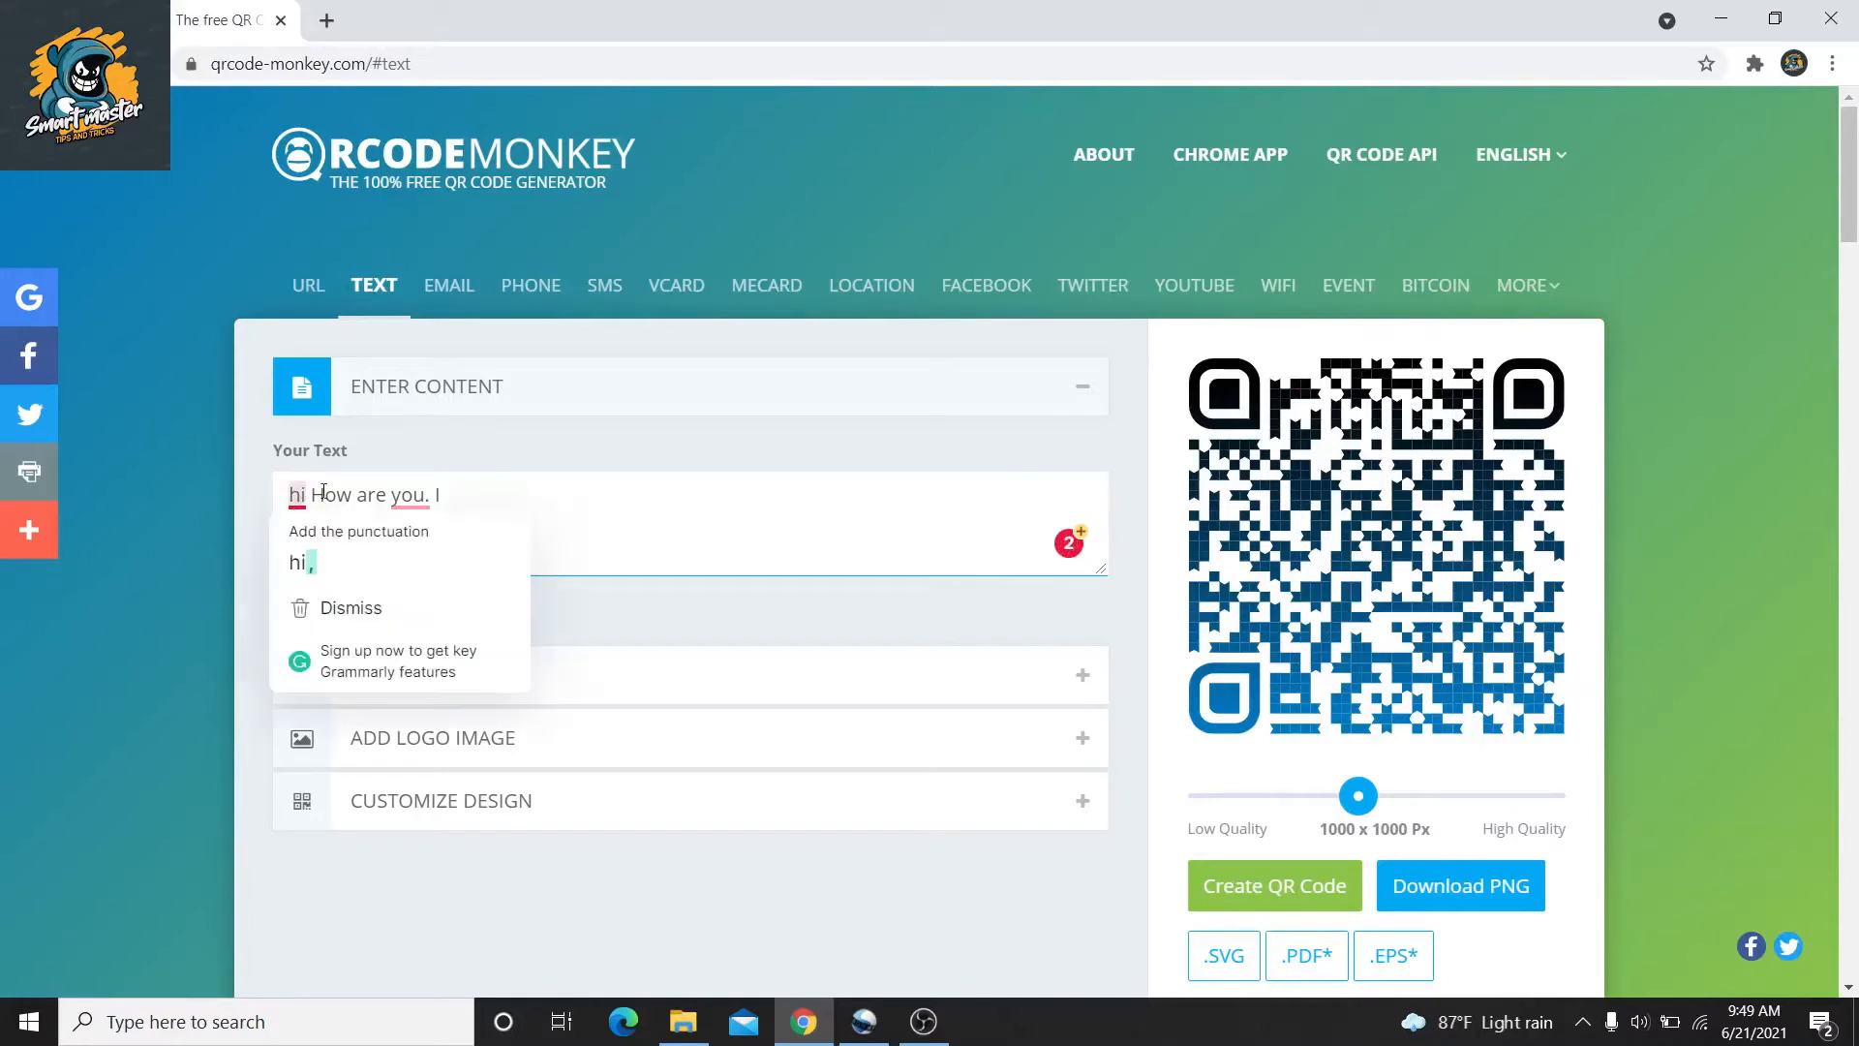
click(414, 495)
click(438, 548)
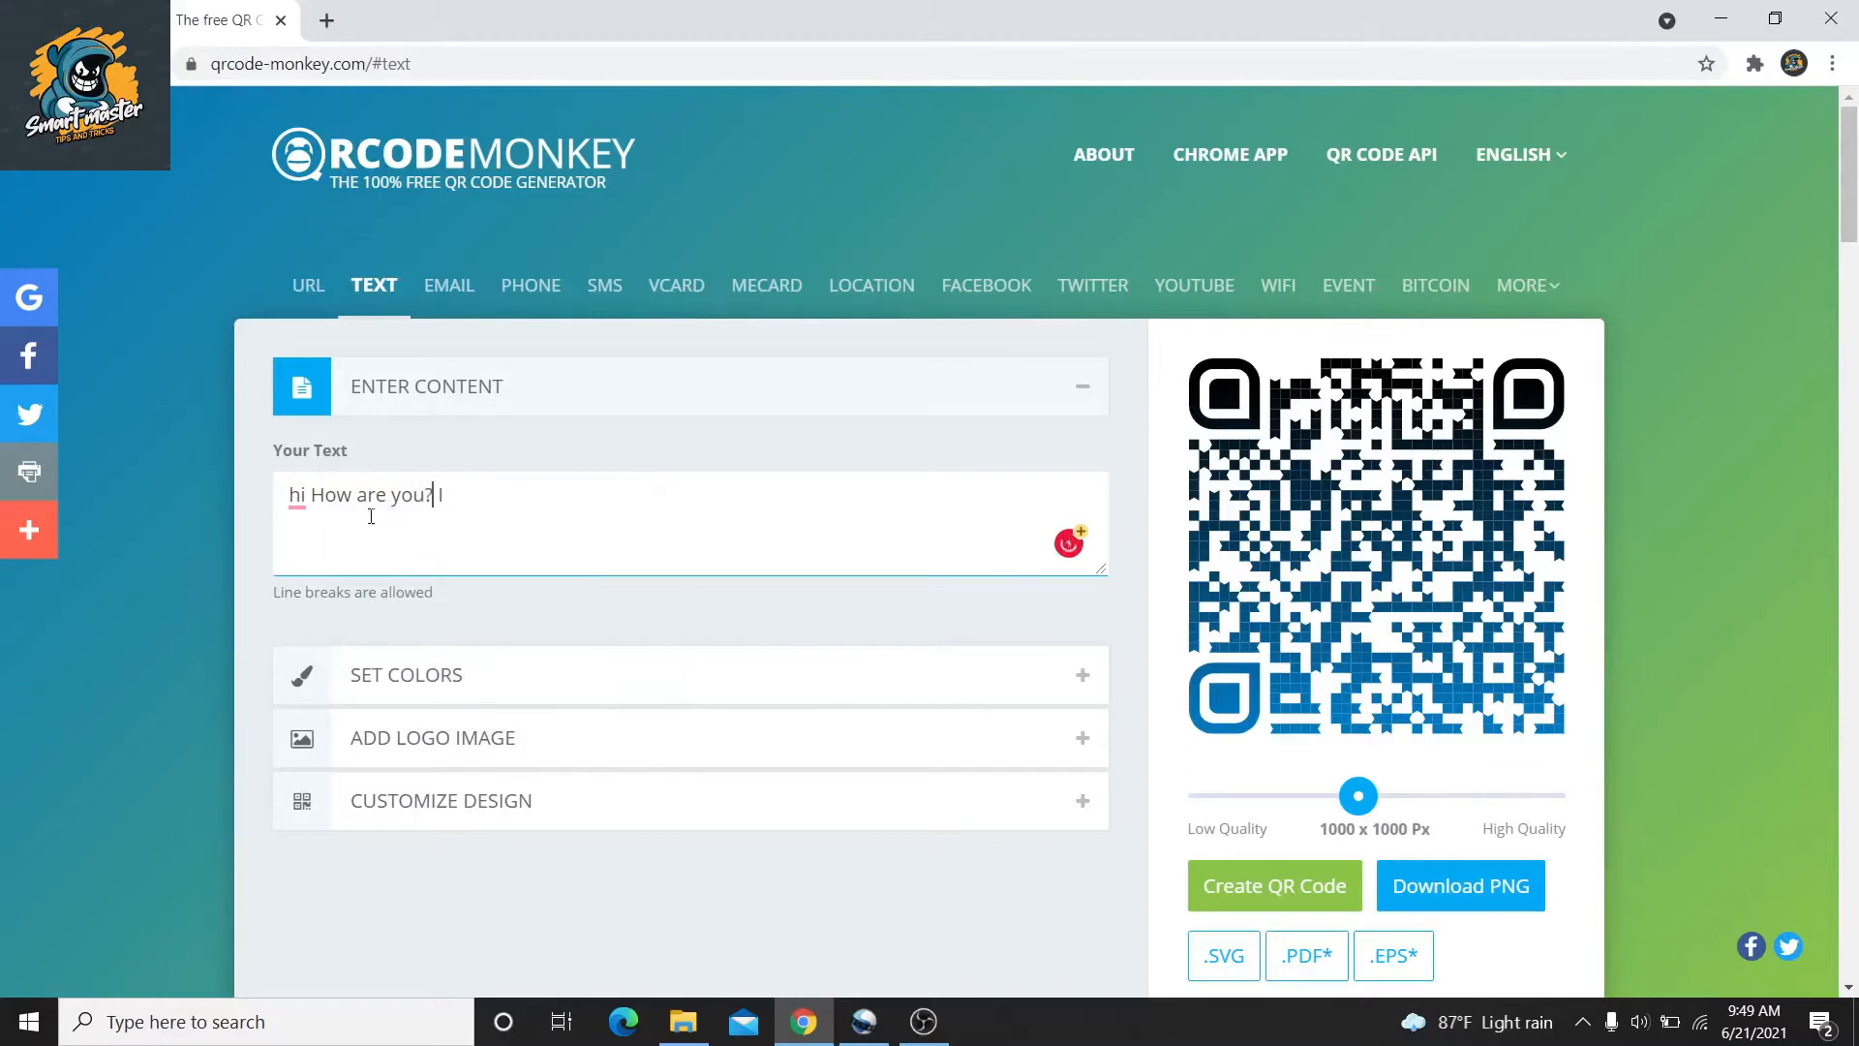
click(306, 495)
click(312, 549)
Add 'I hope you would enjoy my video' and collapse the content section
text(hope )
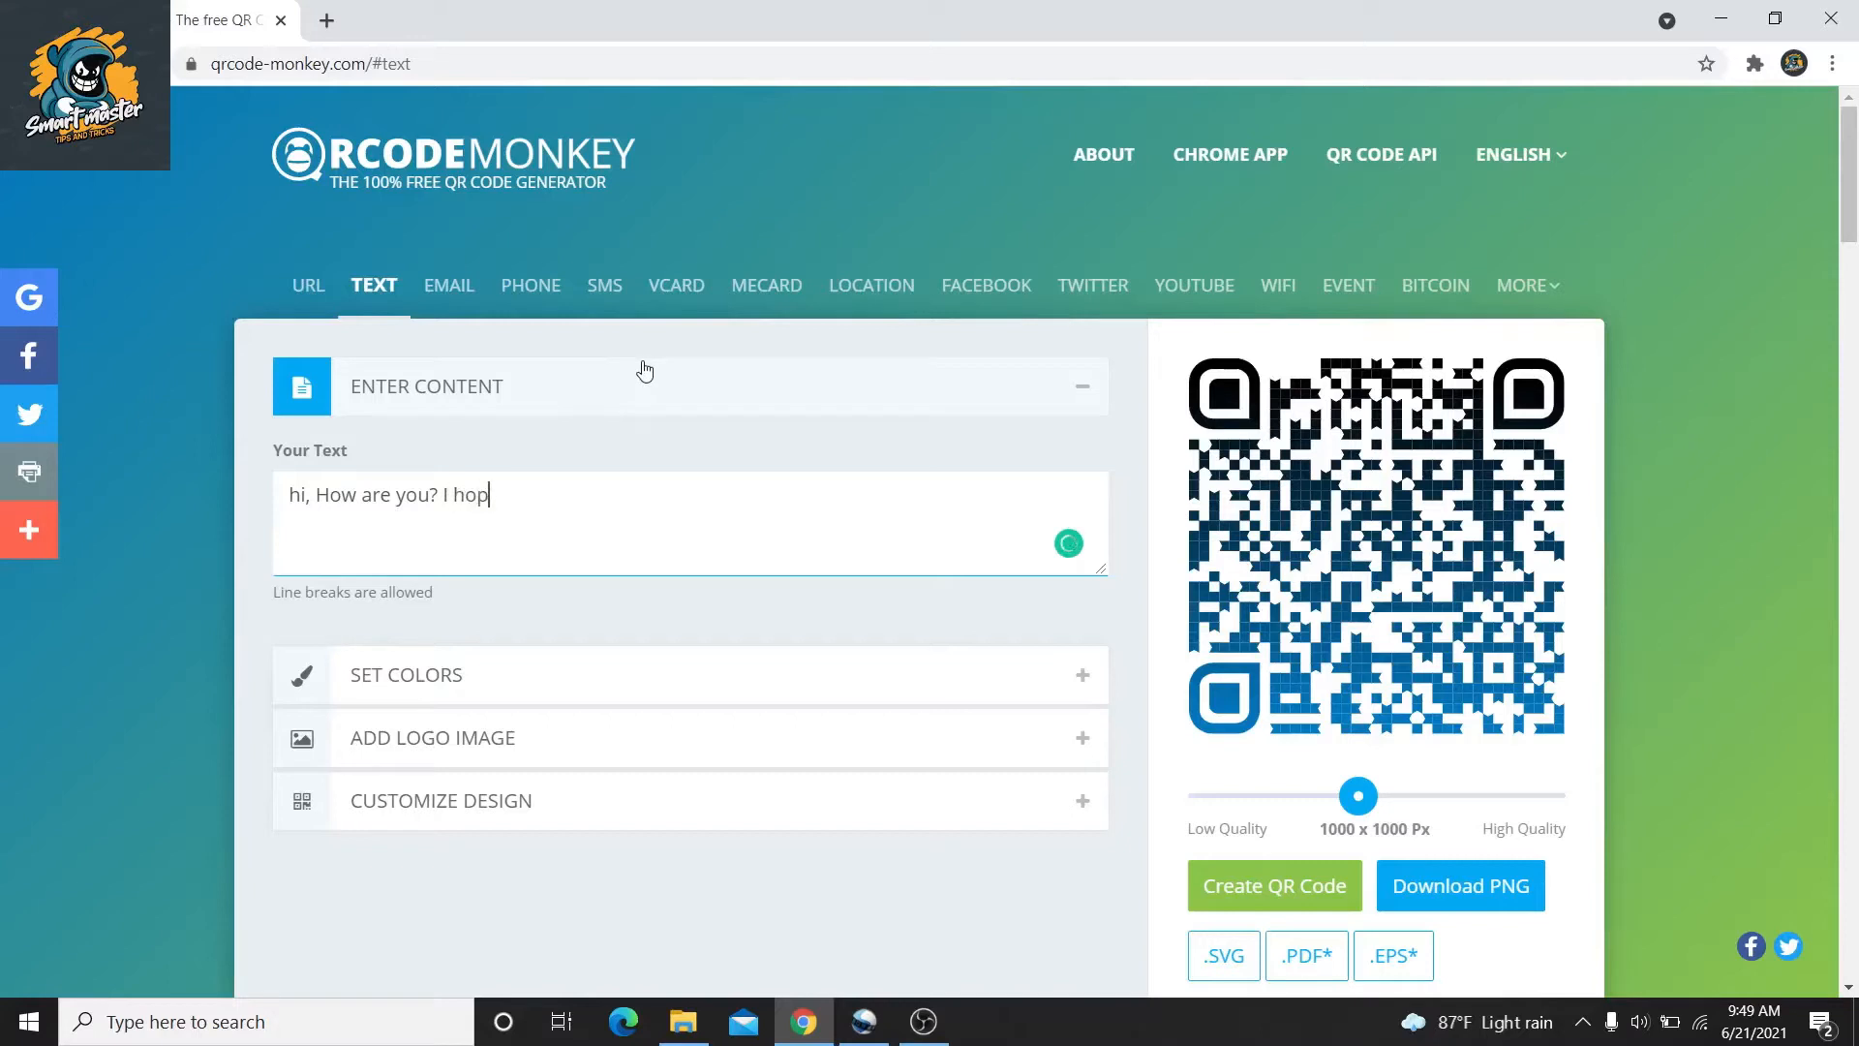
text(you wouldenjoy)
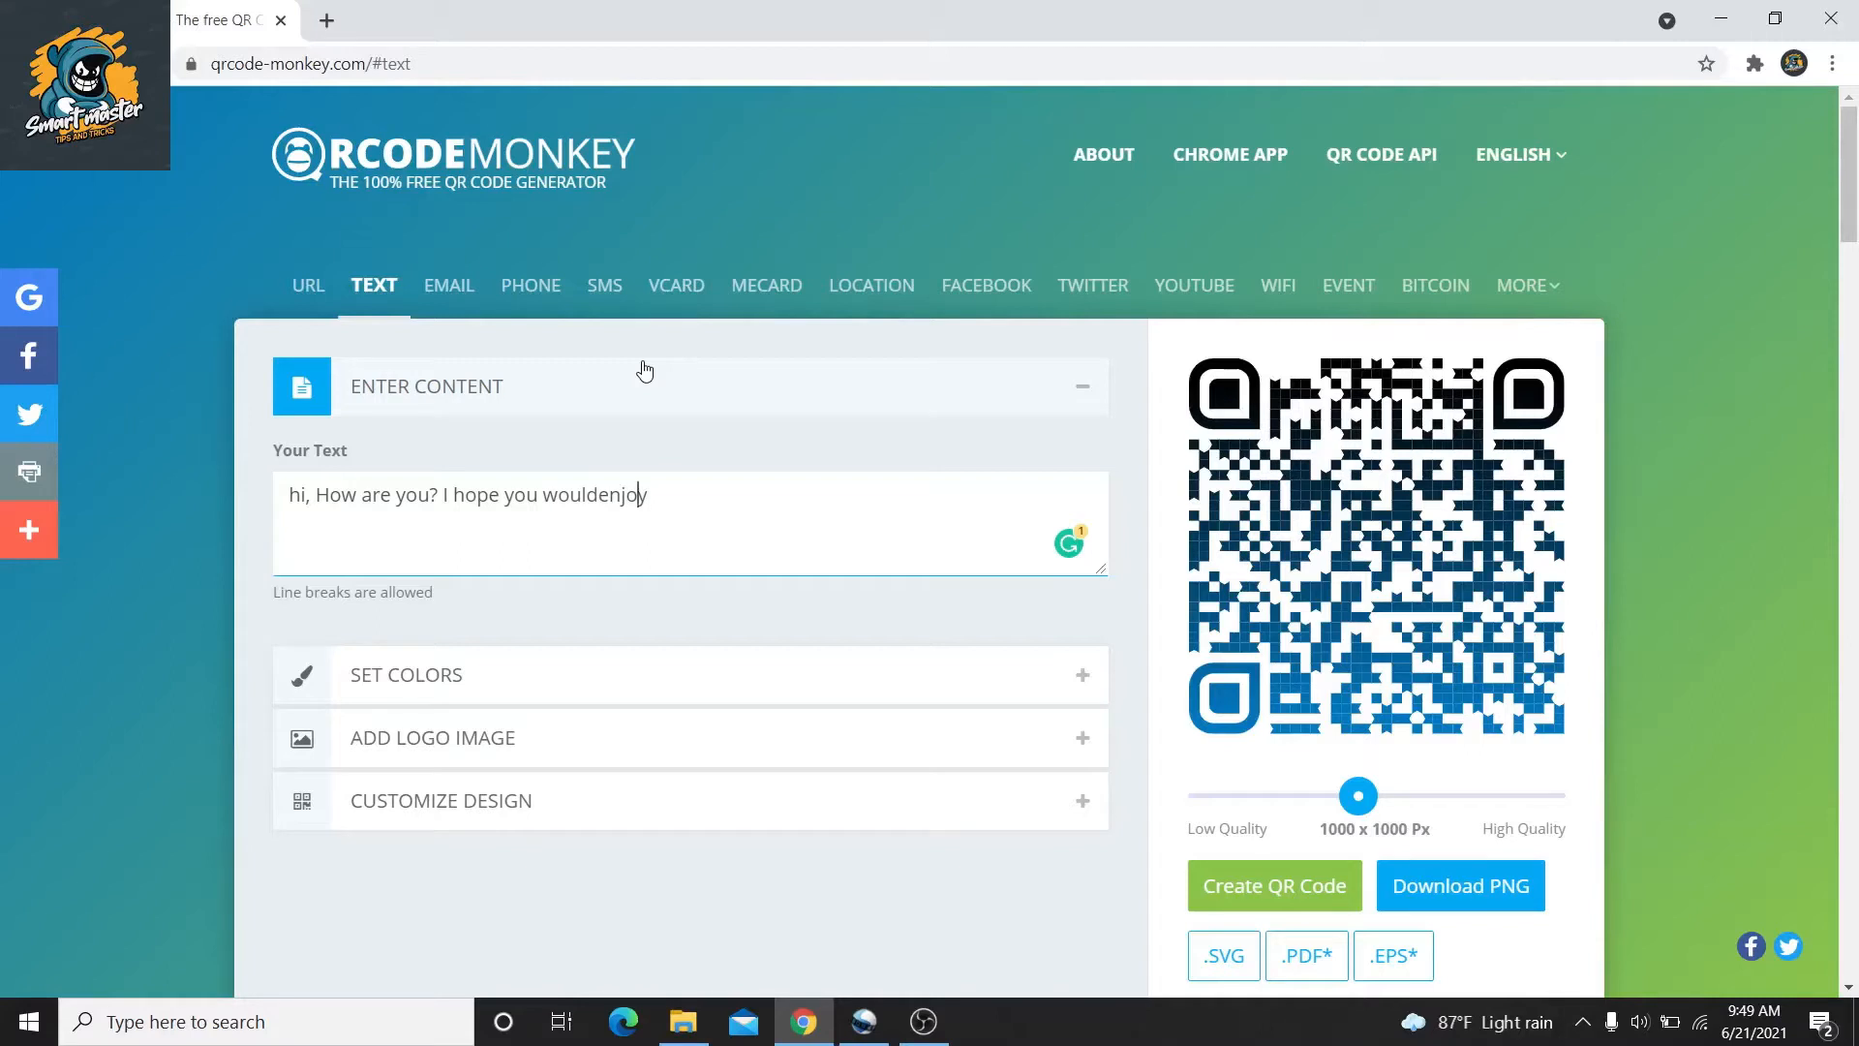
key(Left)
key(Left)
text(enjoy my video)
click(644, 379)
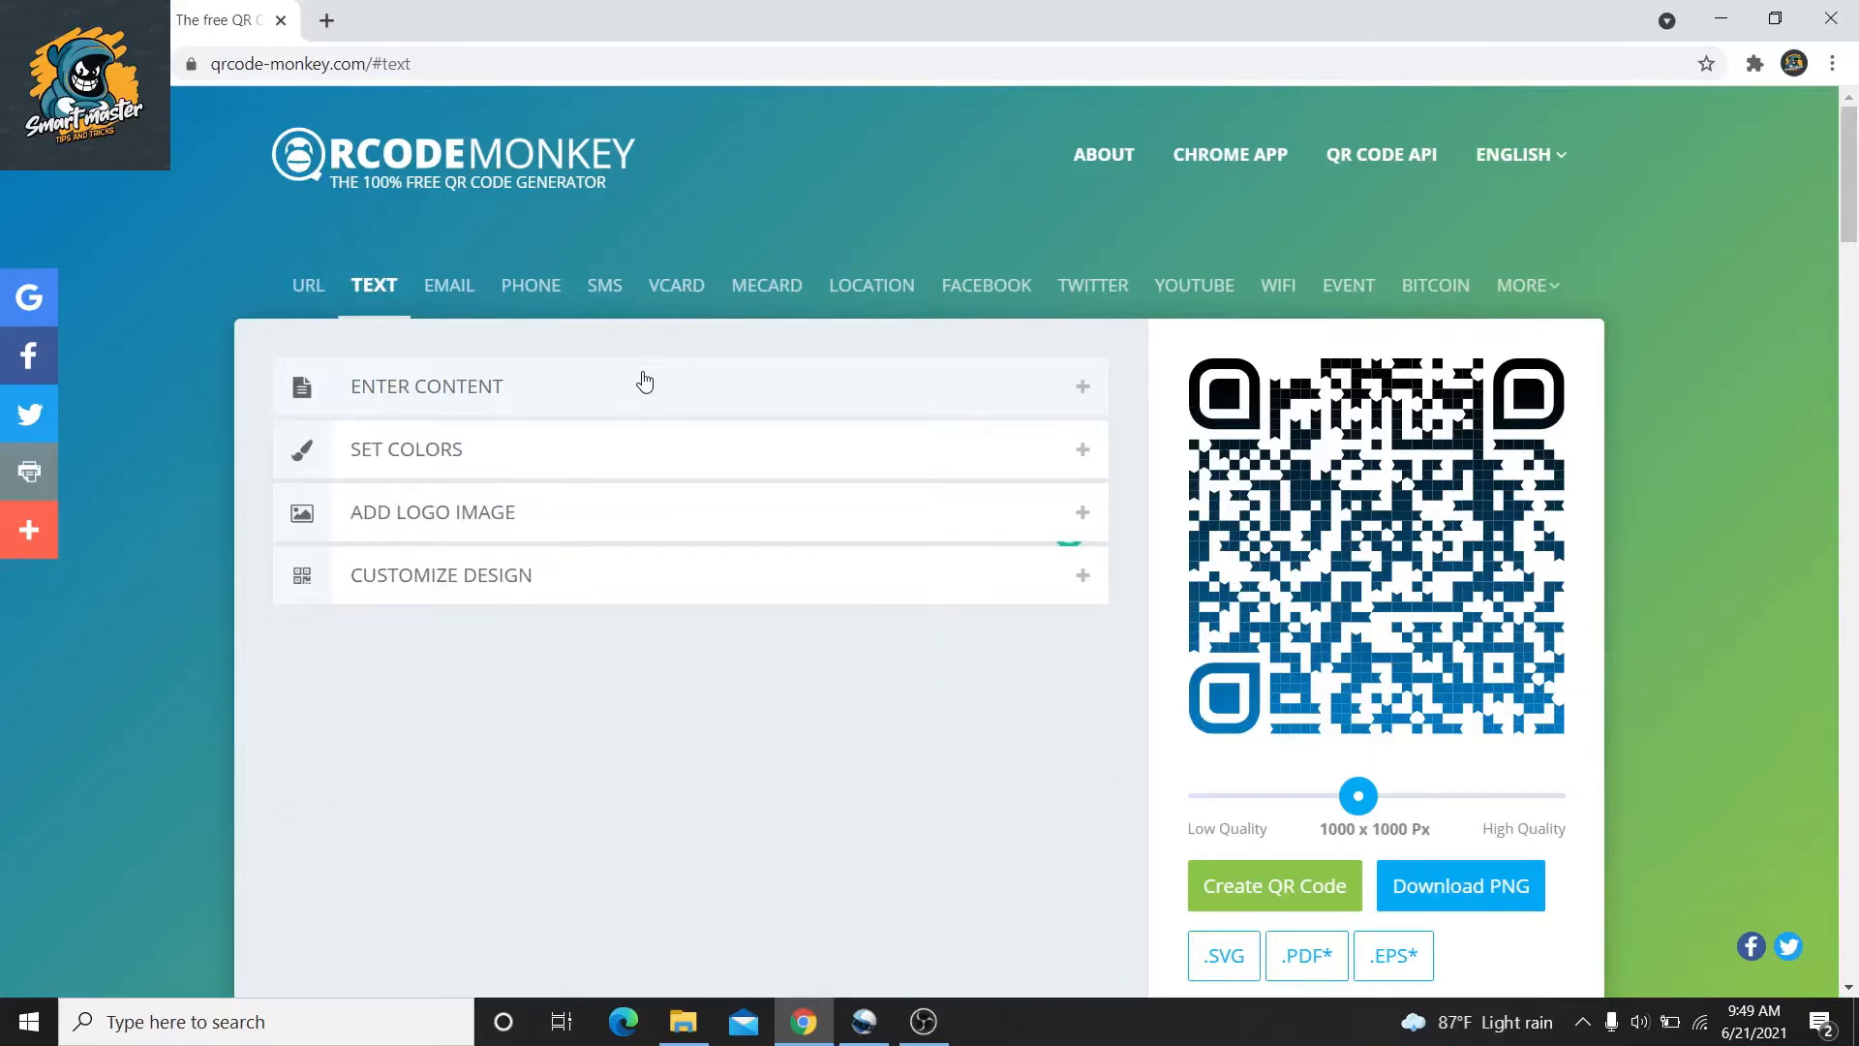
Keep the foreground a single #000000 colour and open the logo image options
click(597, 443)
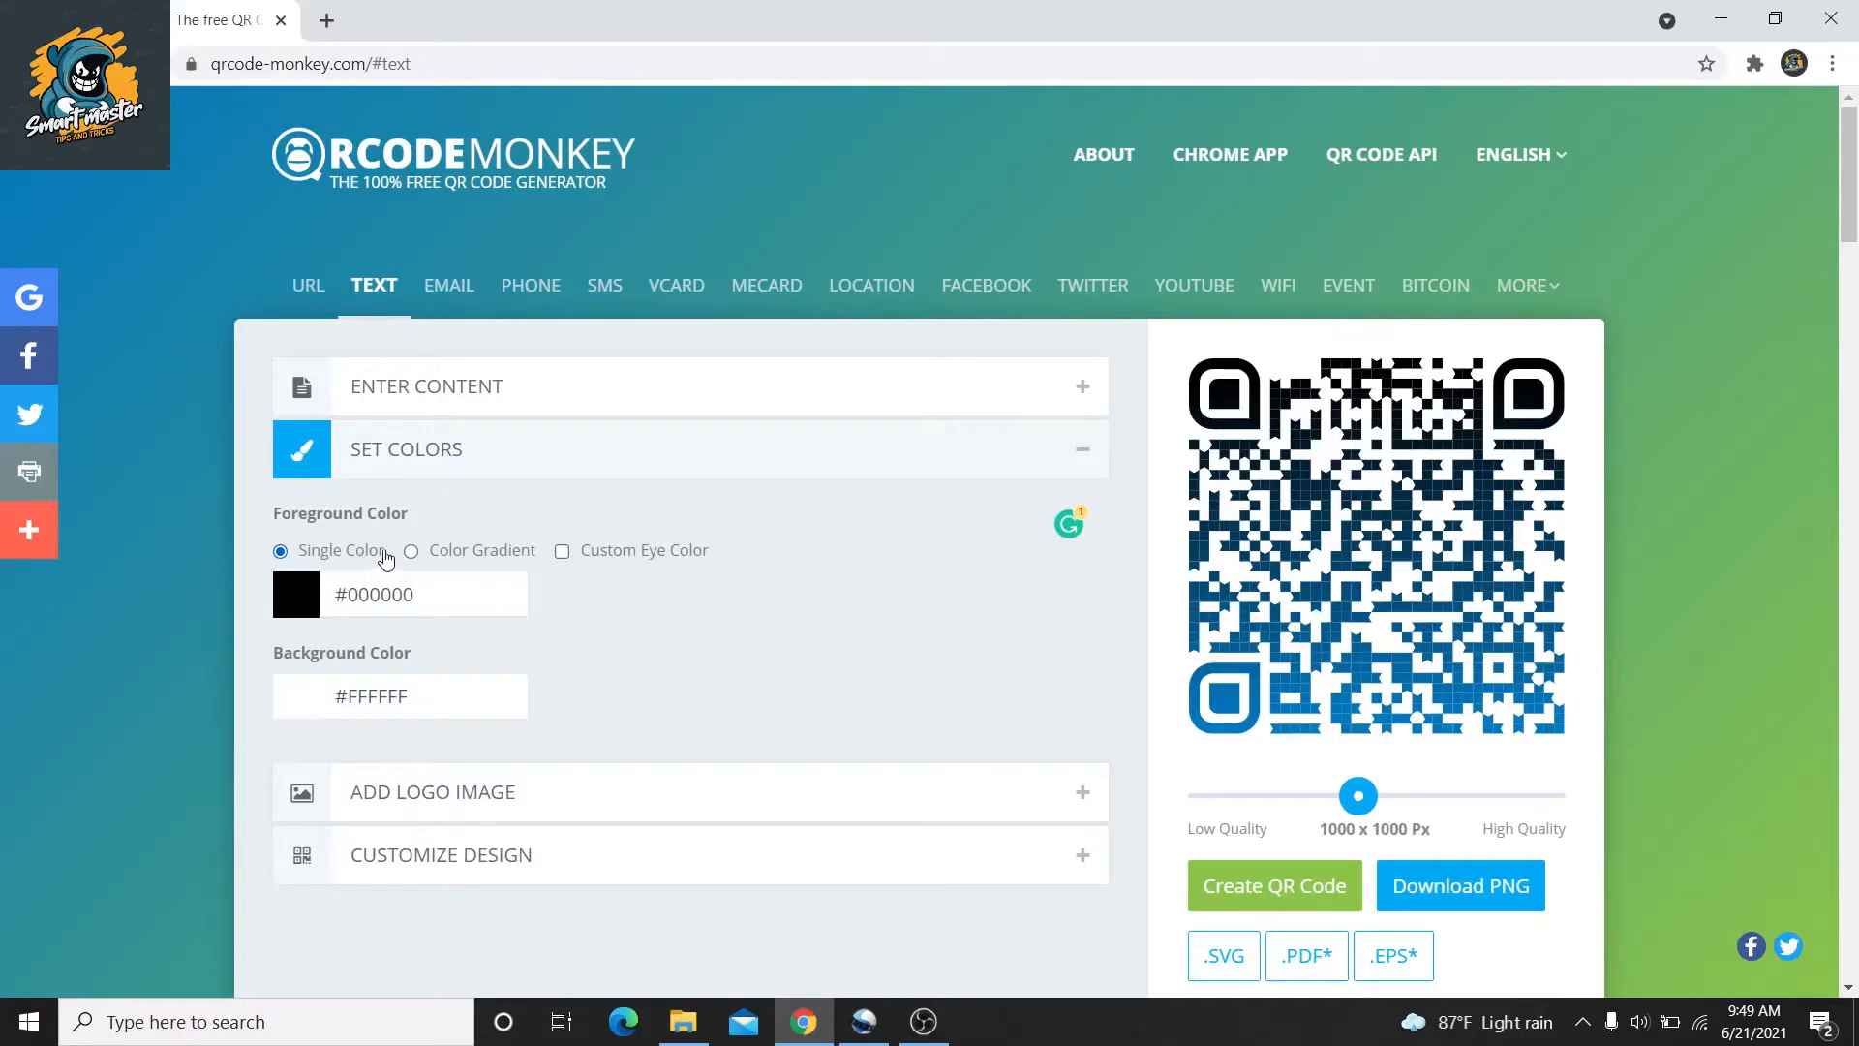
click(479, 559)
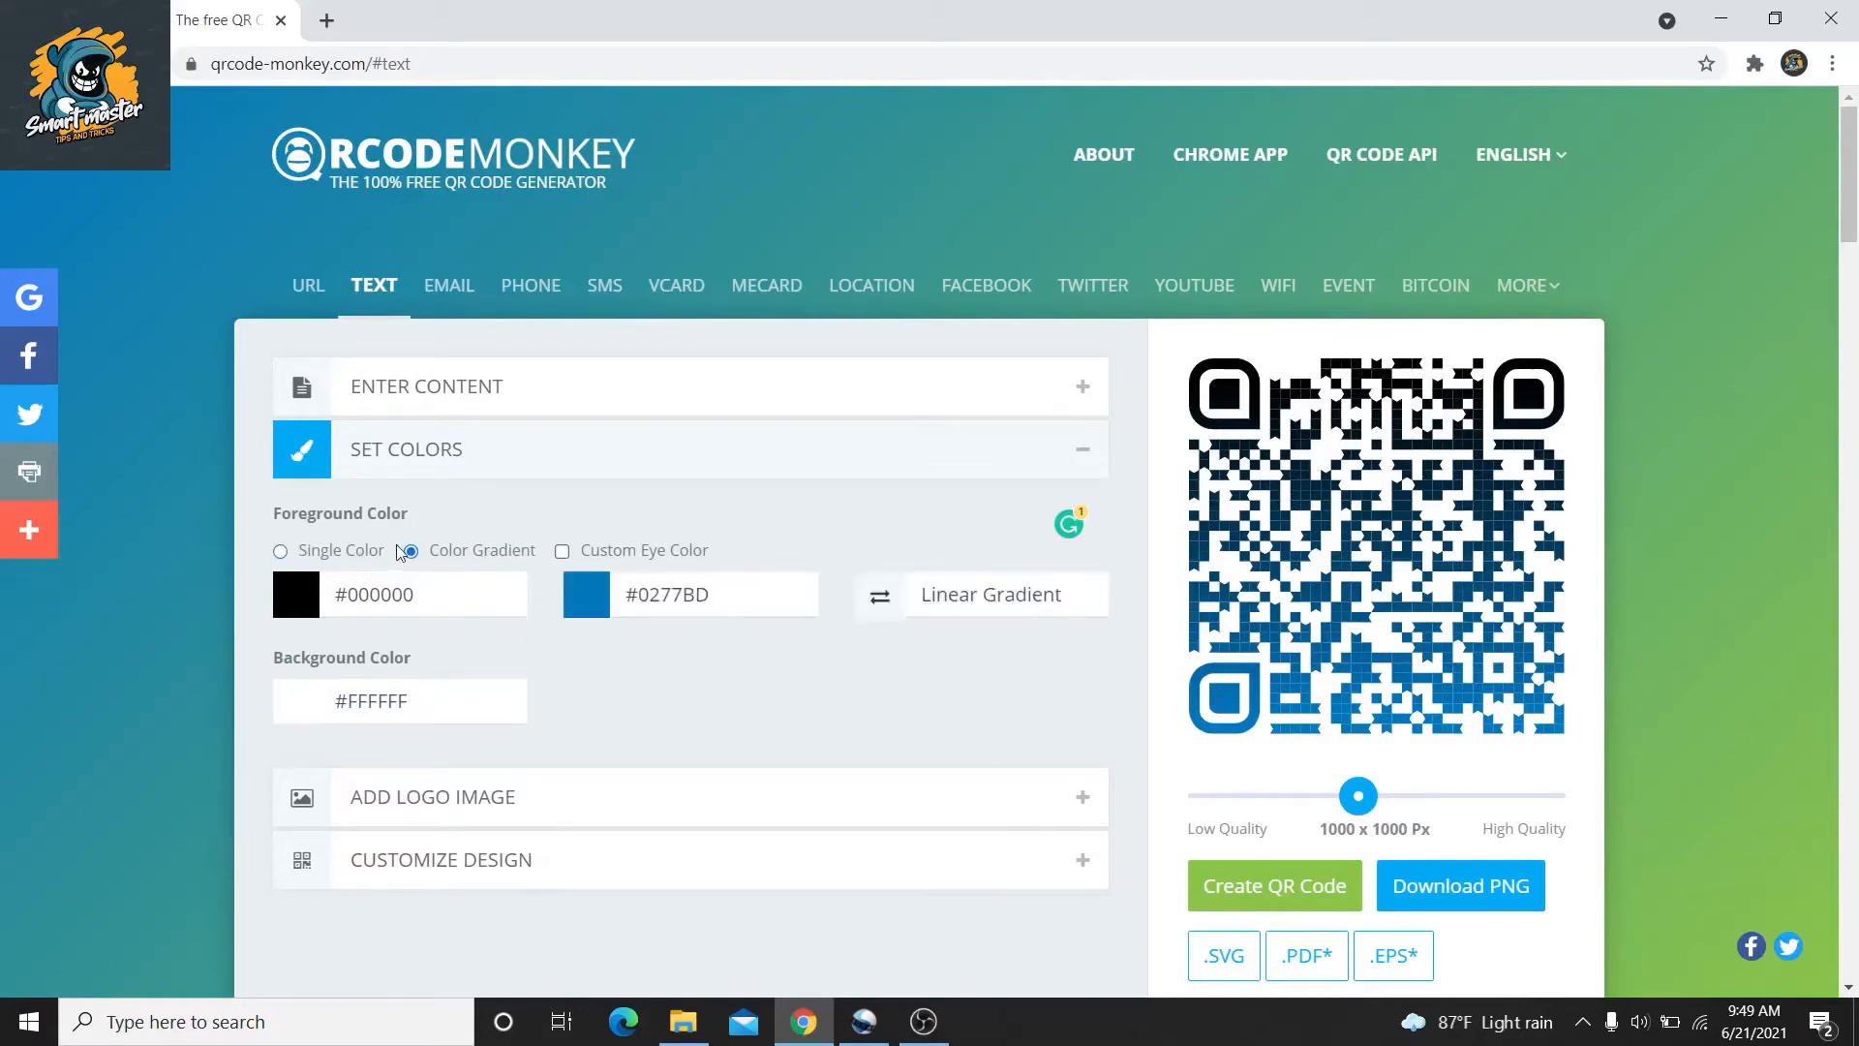
click(372, 555)
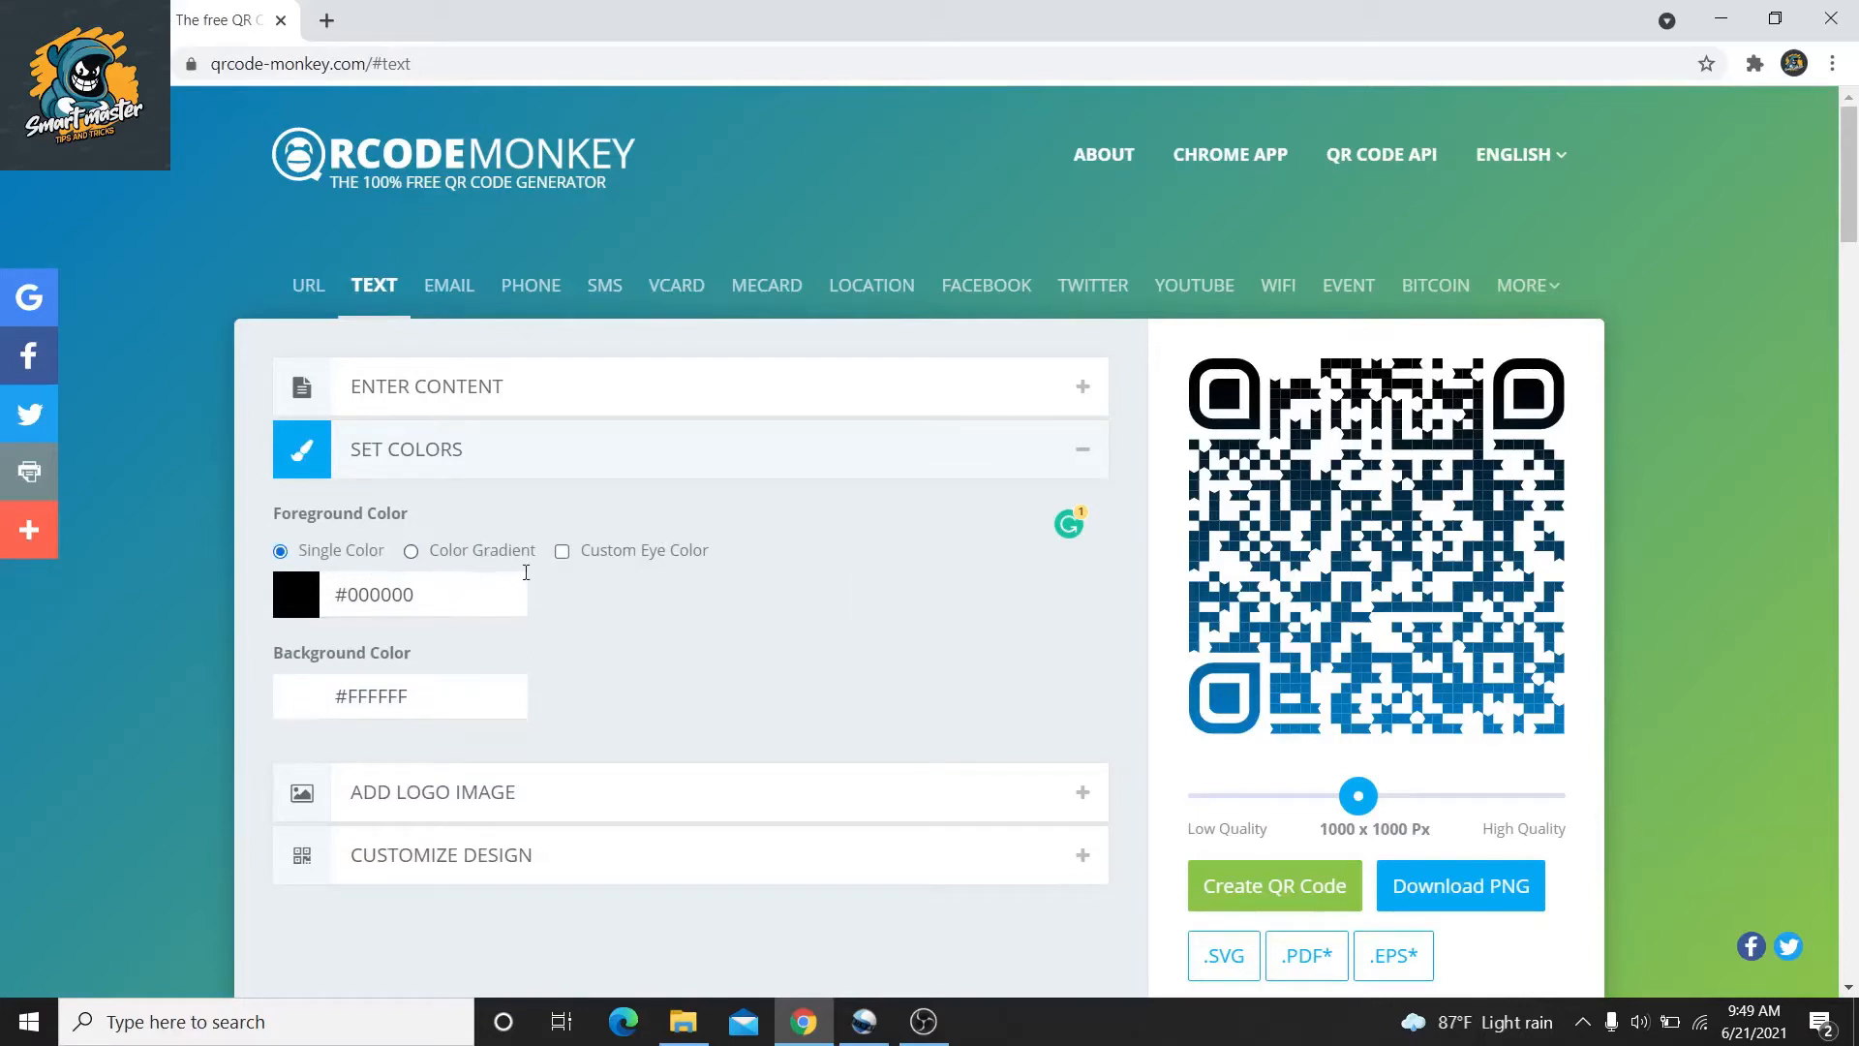
click(426, 607)
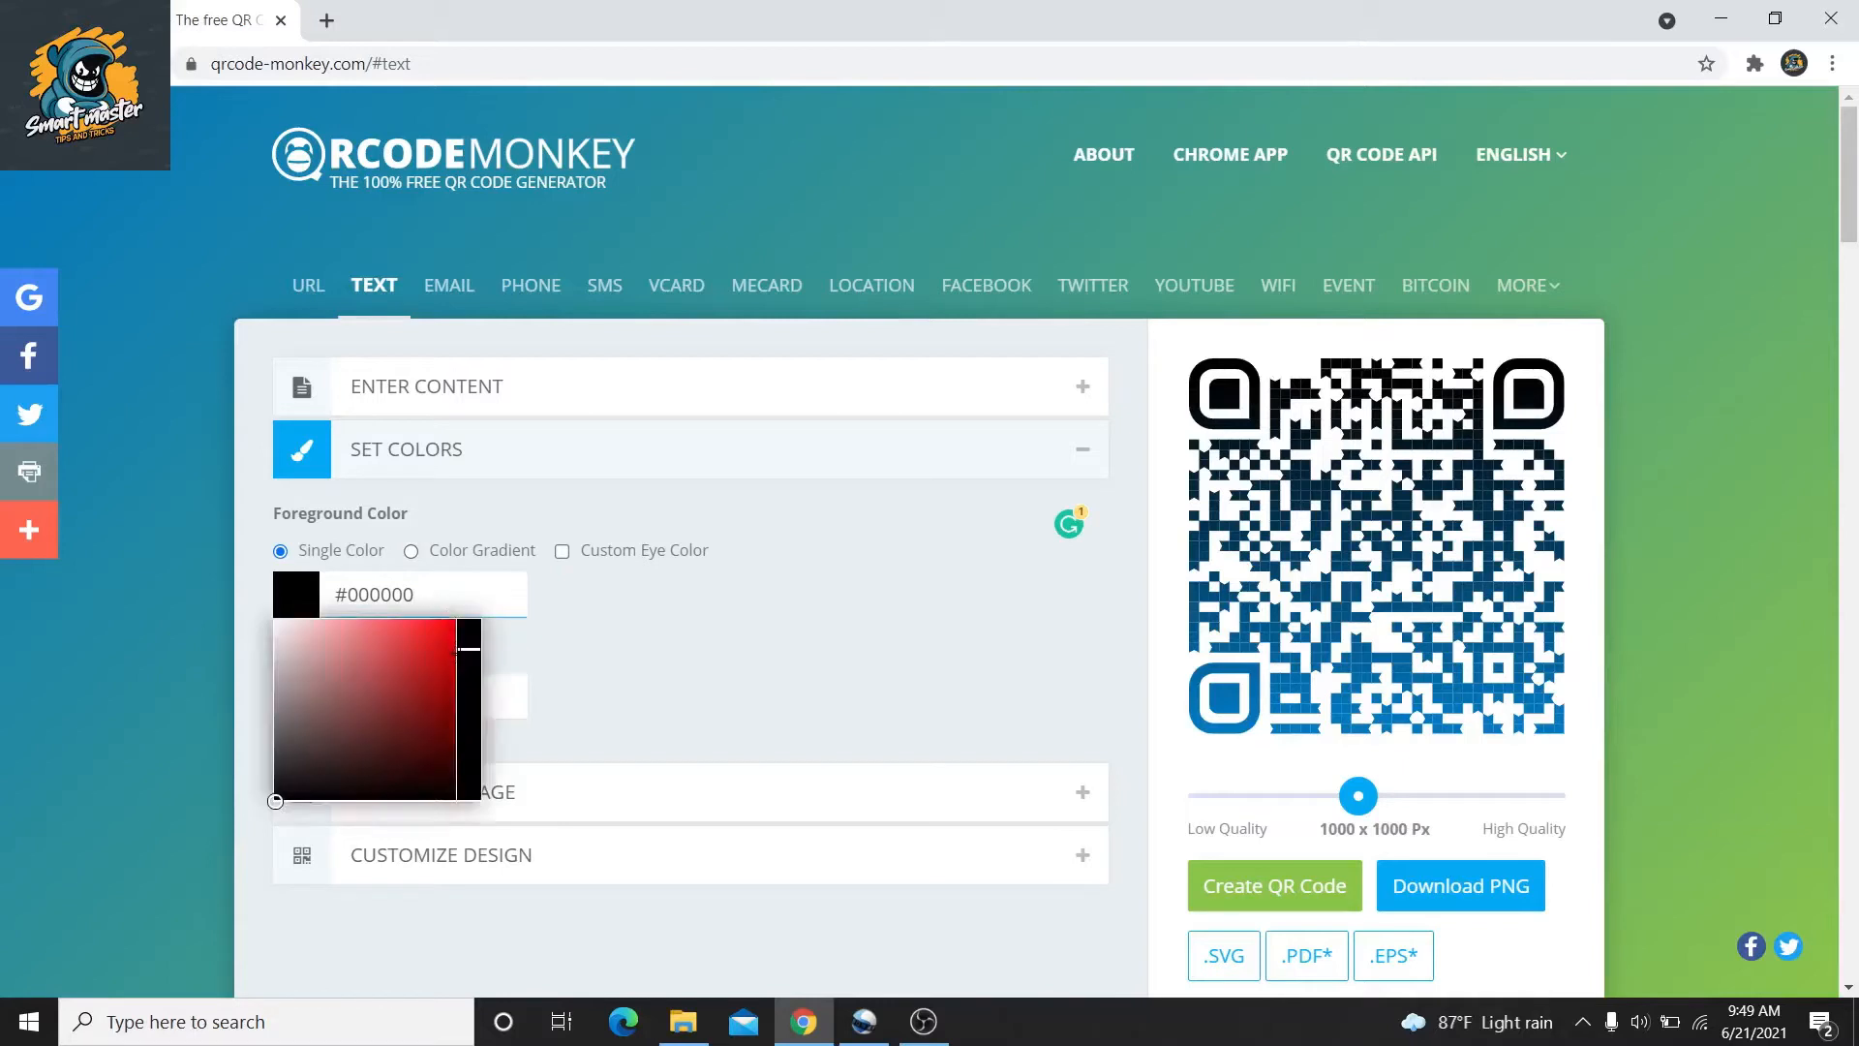
click(542, 646)
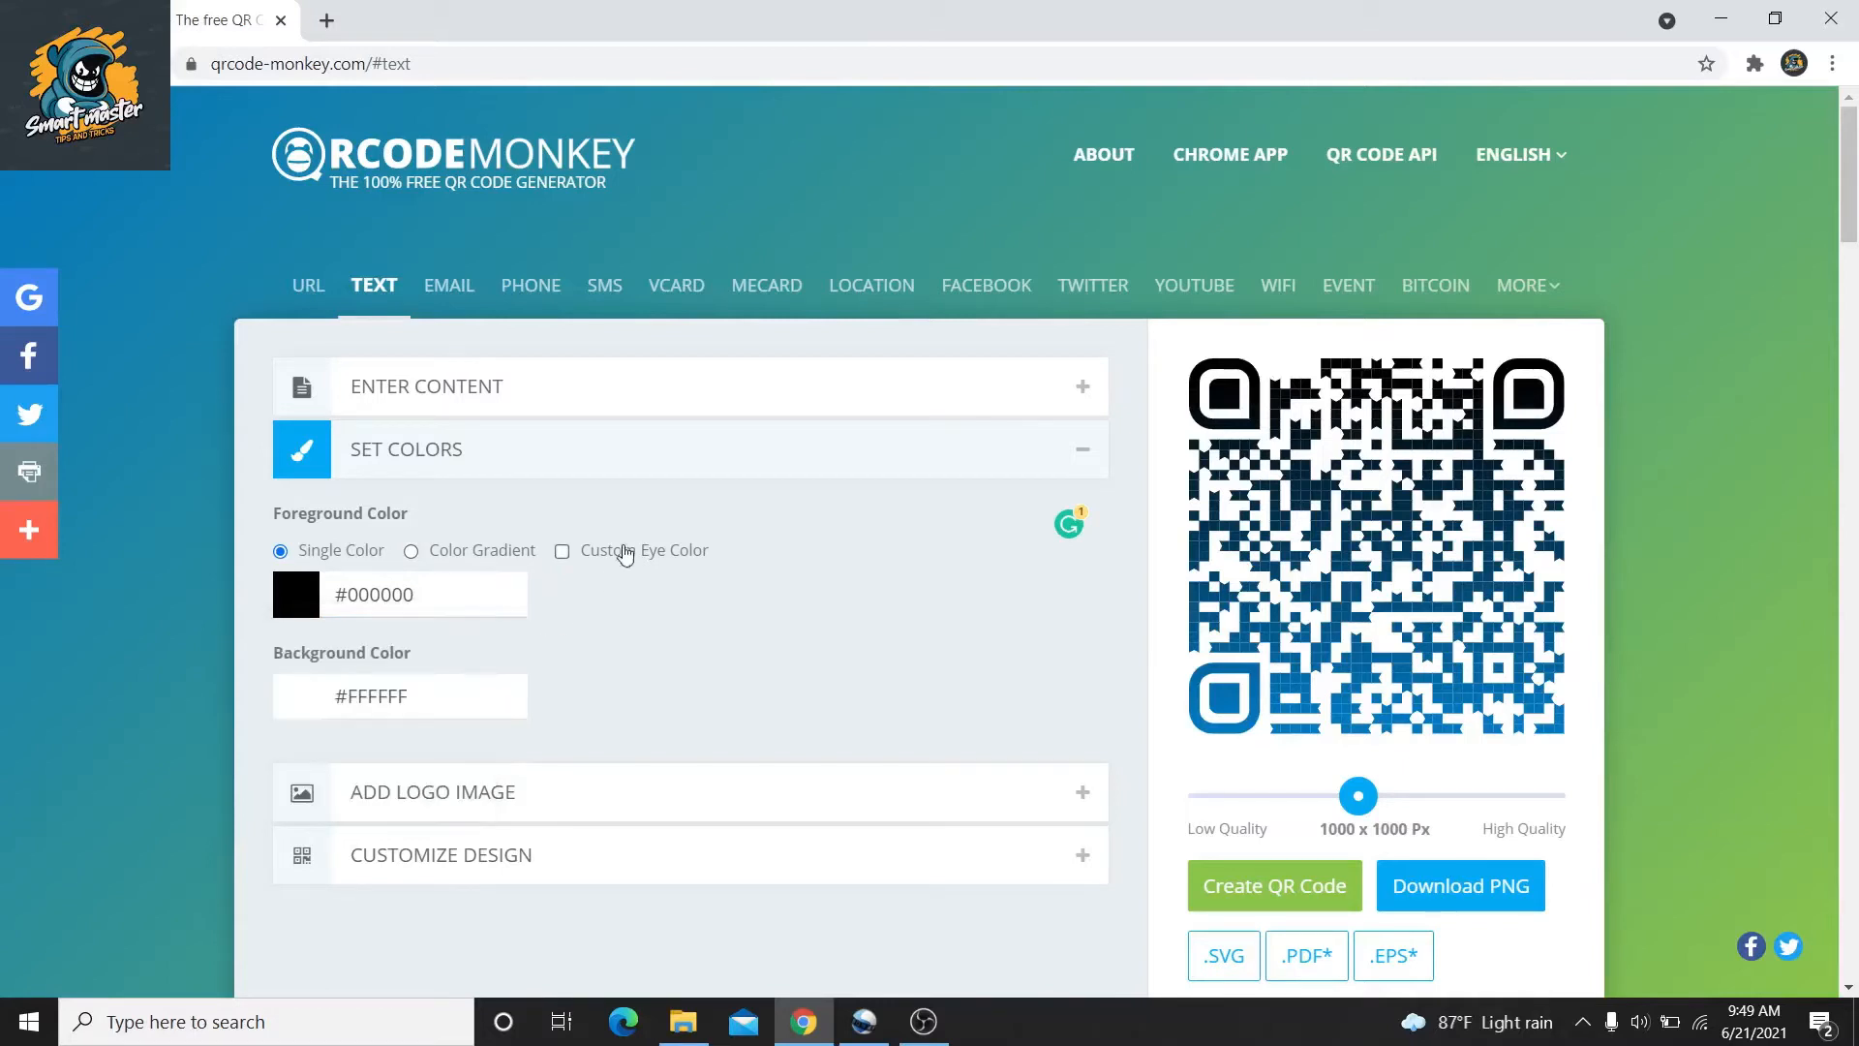
click(684, 475)
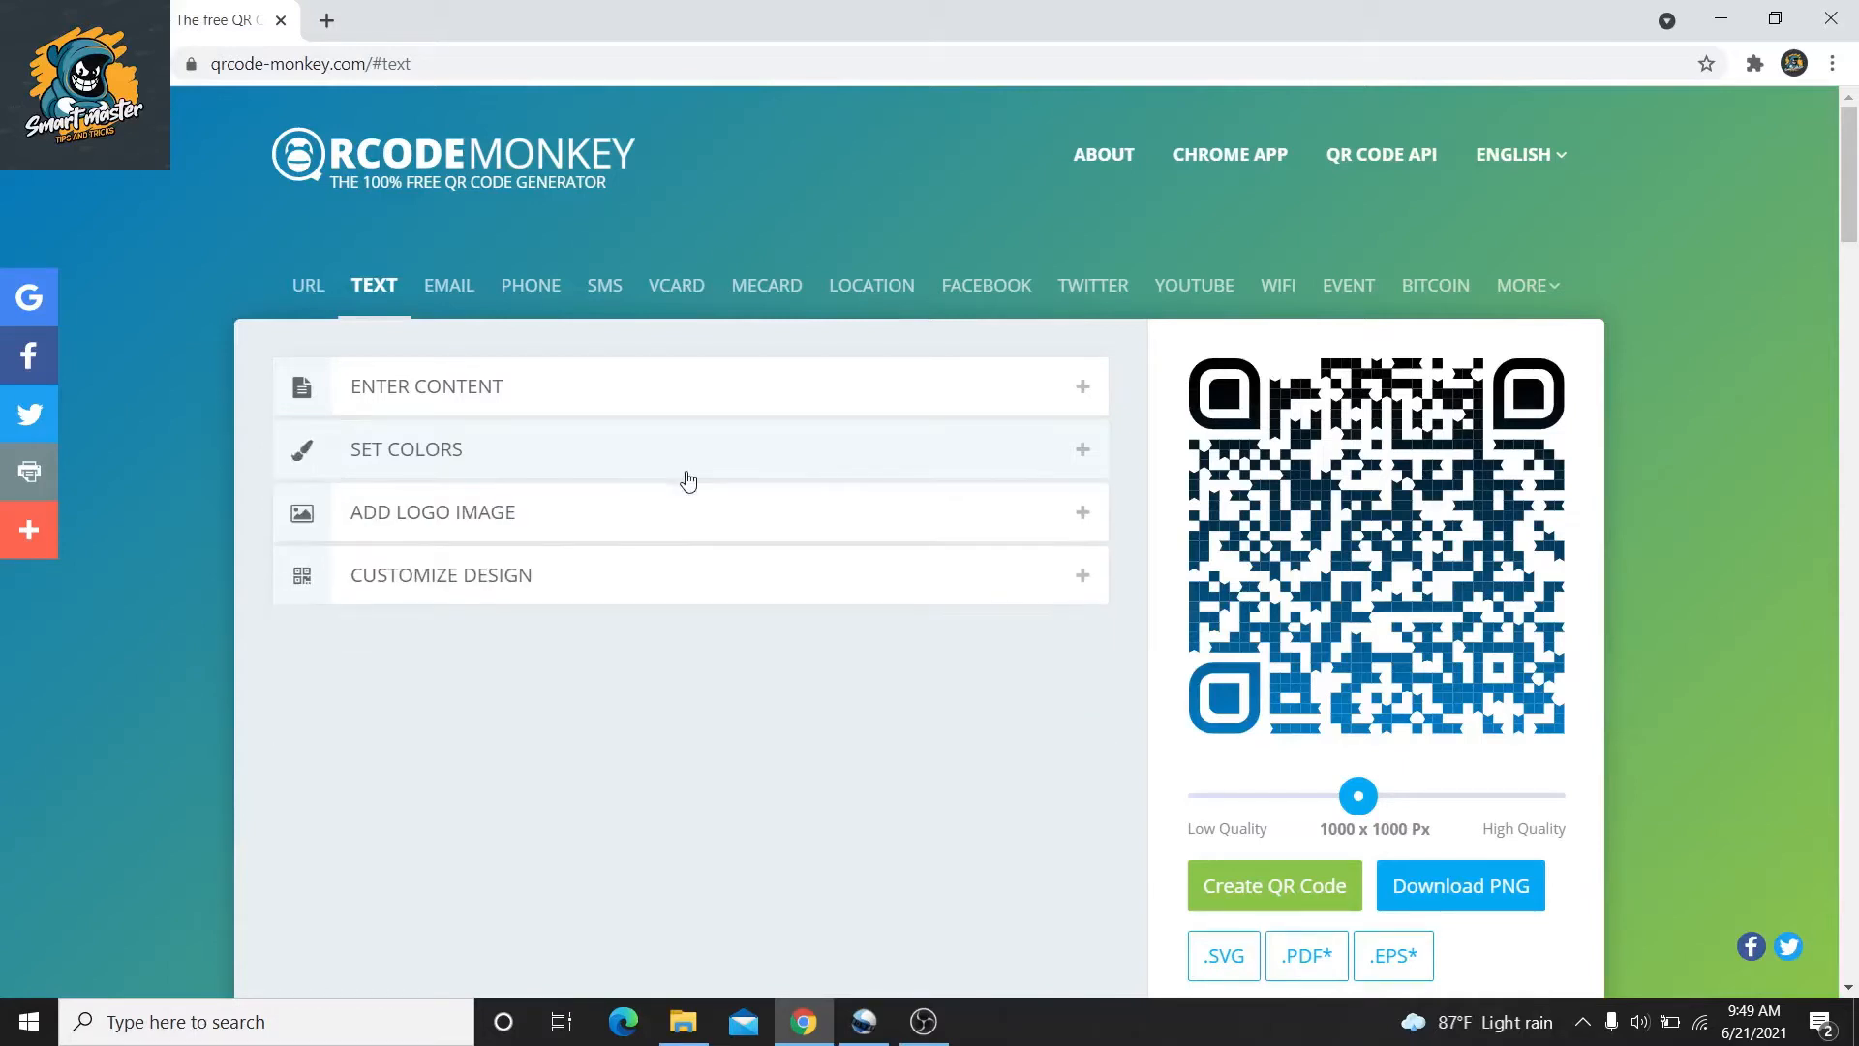
click(709, 522)
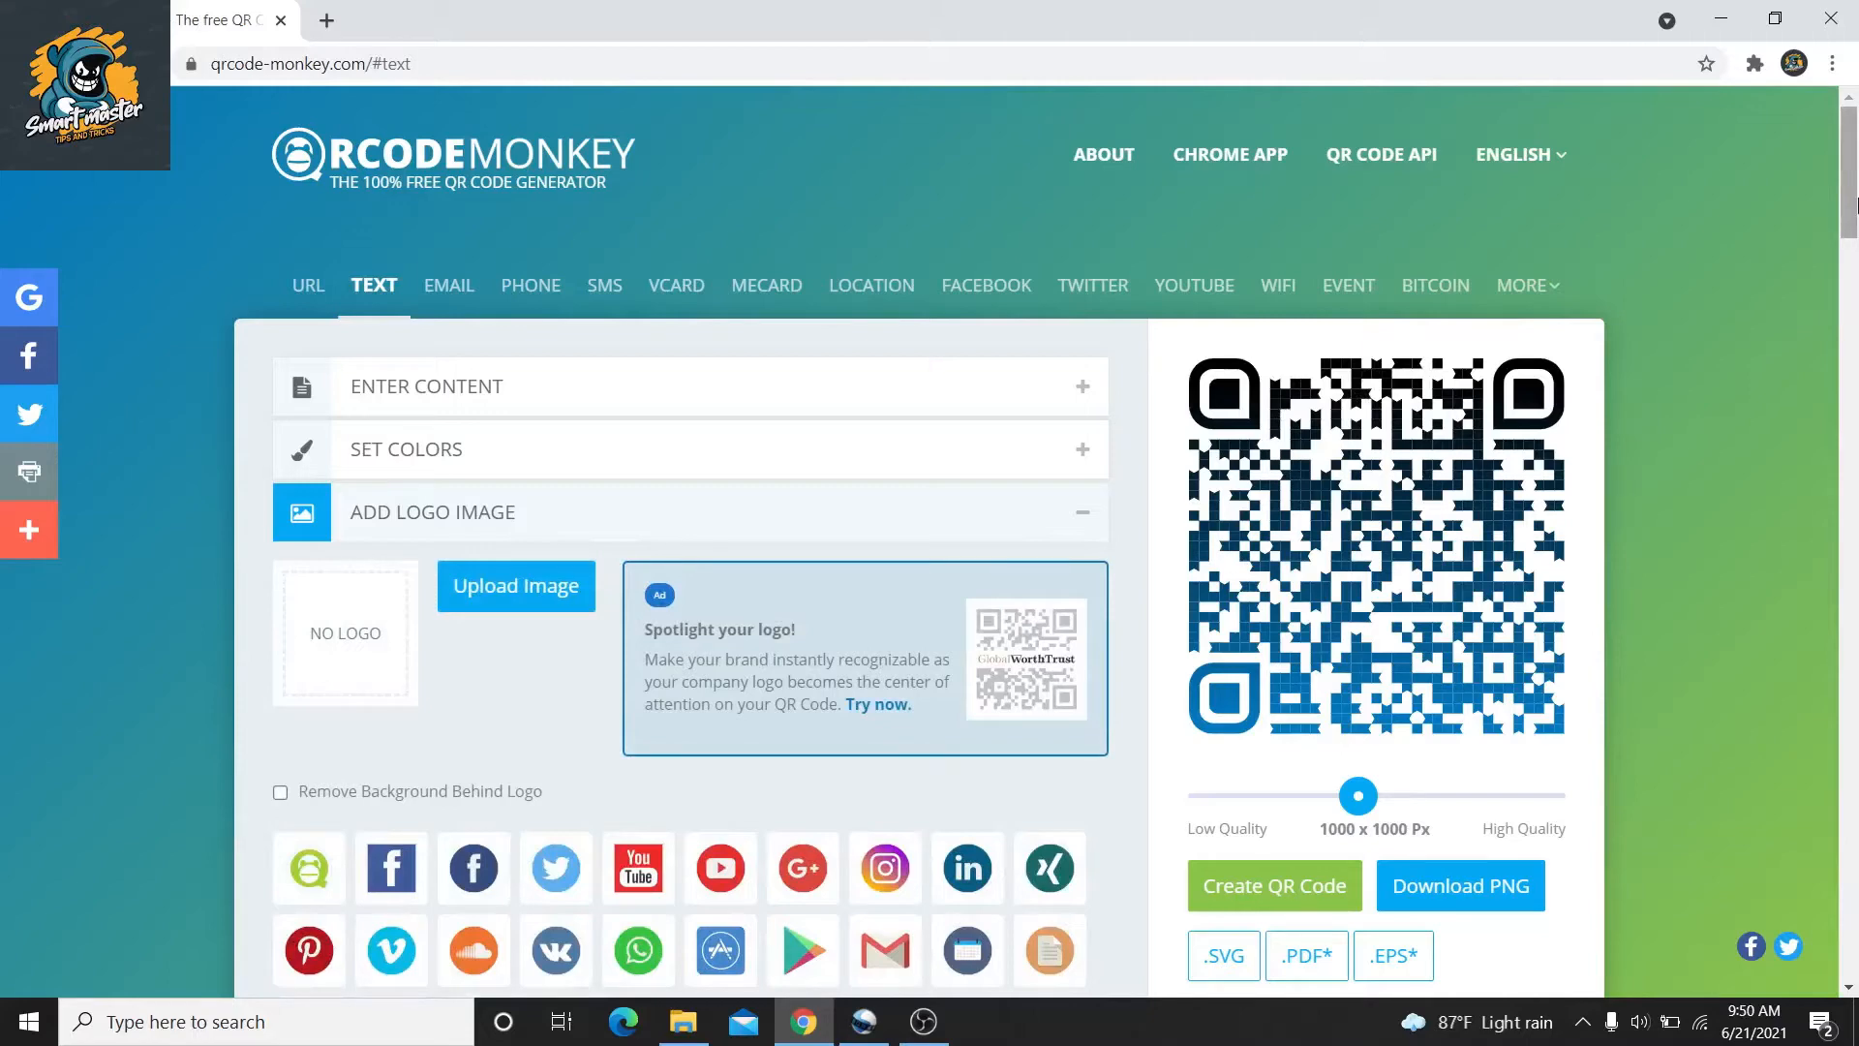
Upload the smart master image as the text code's centre logo and collapse the logo options
drag(1854, 232, 1854, 256)
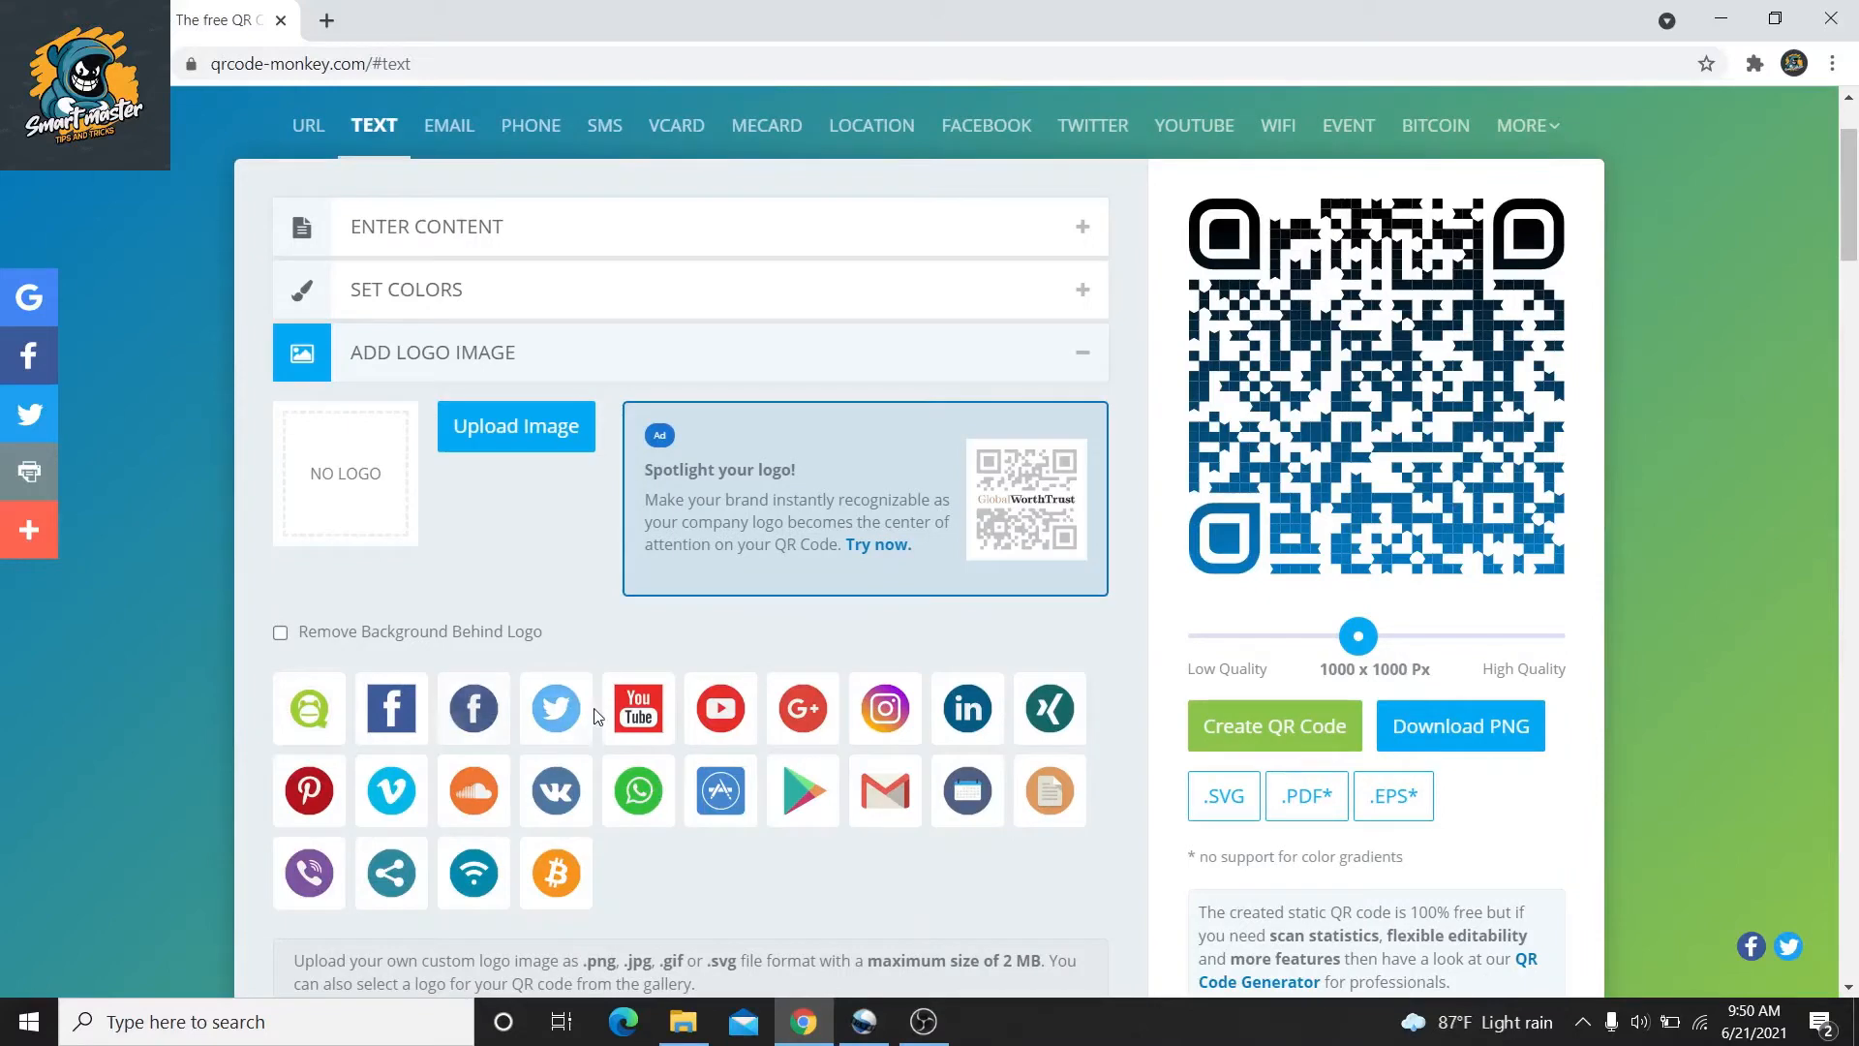
click(480, 451)
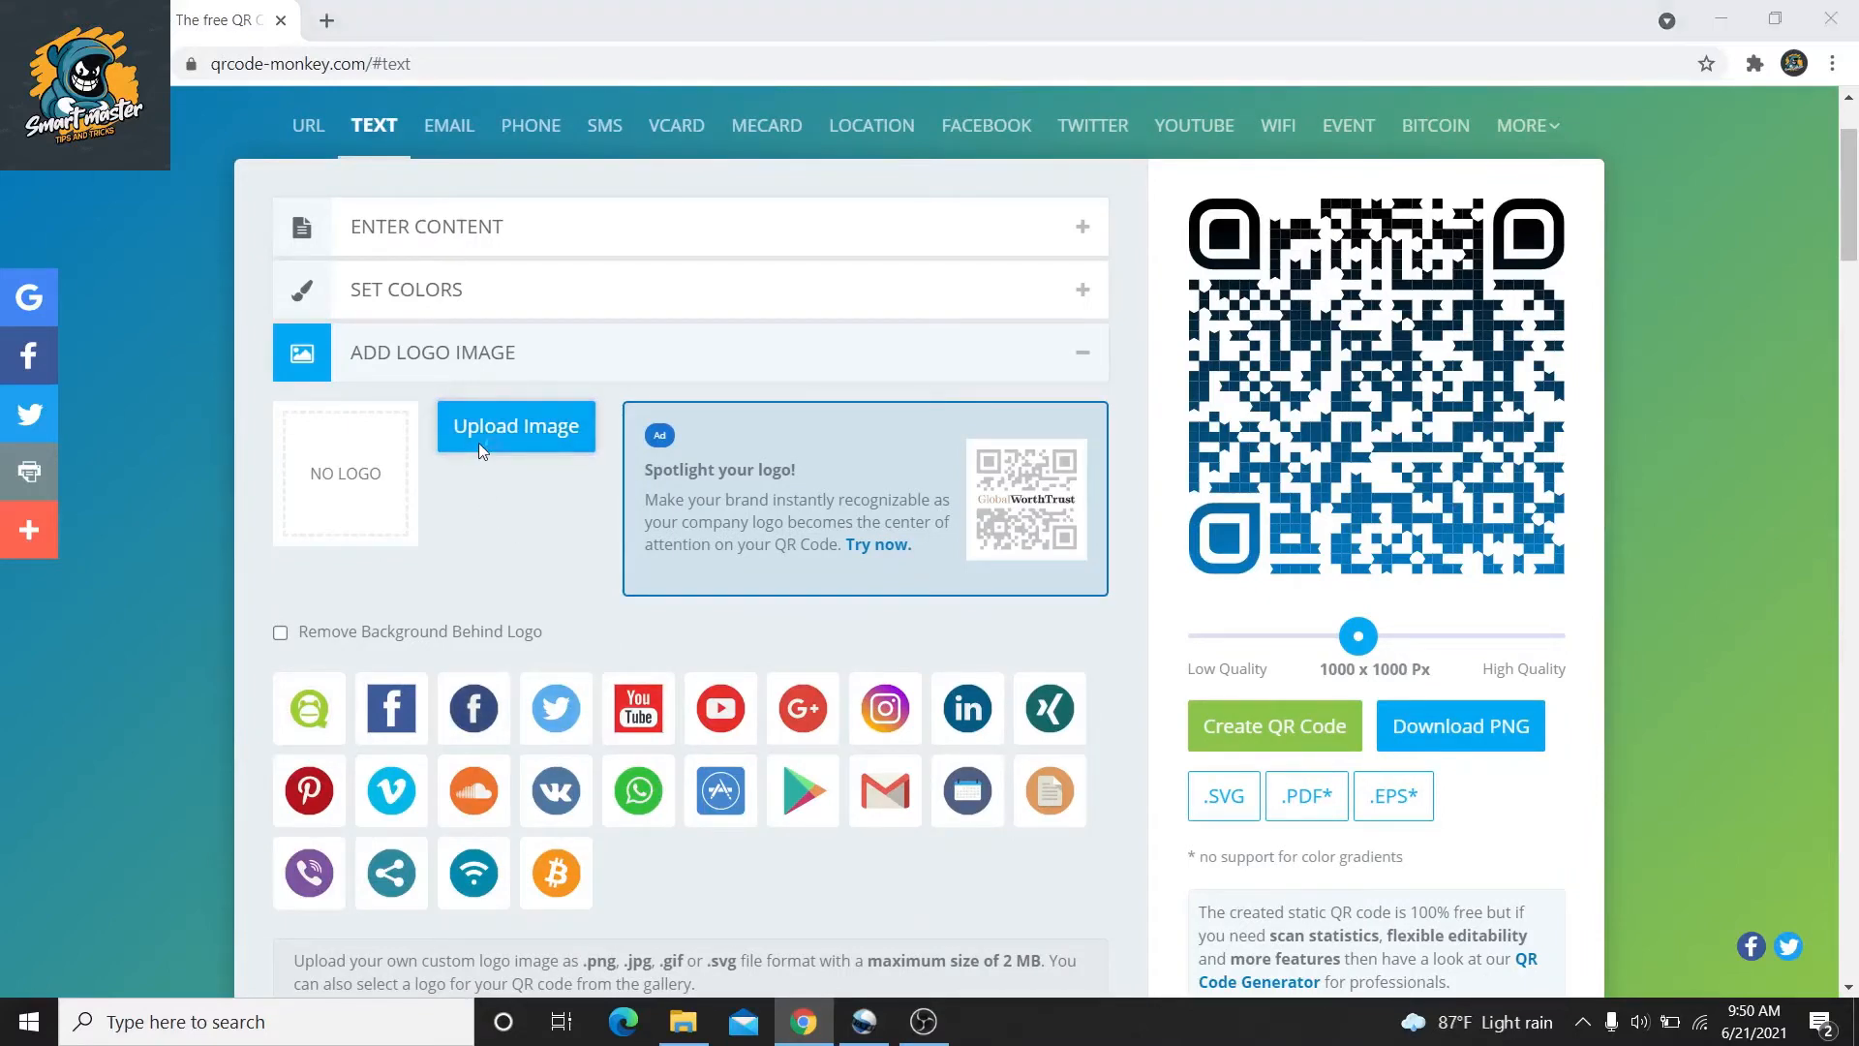
double_click(287, 170)
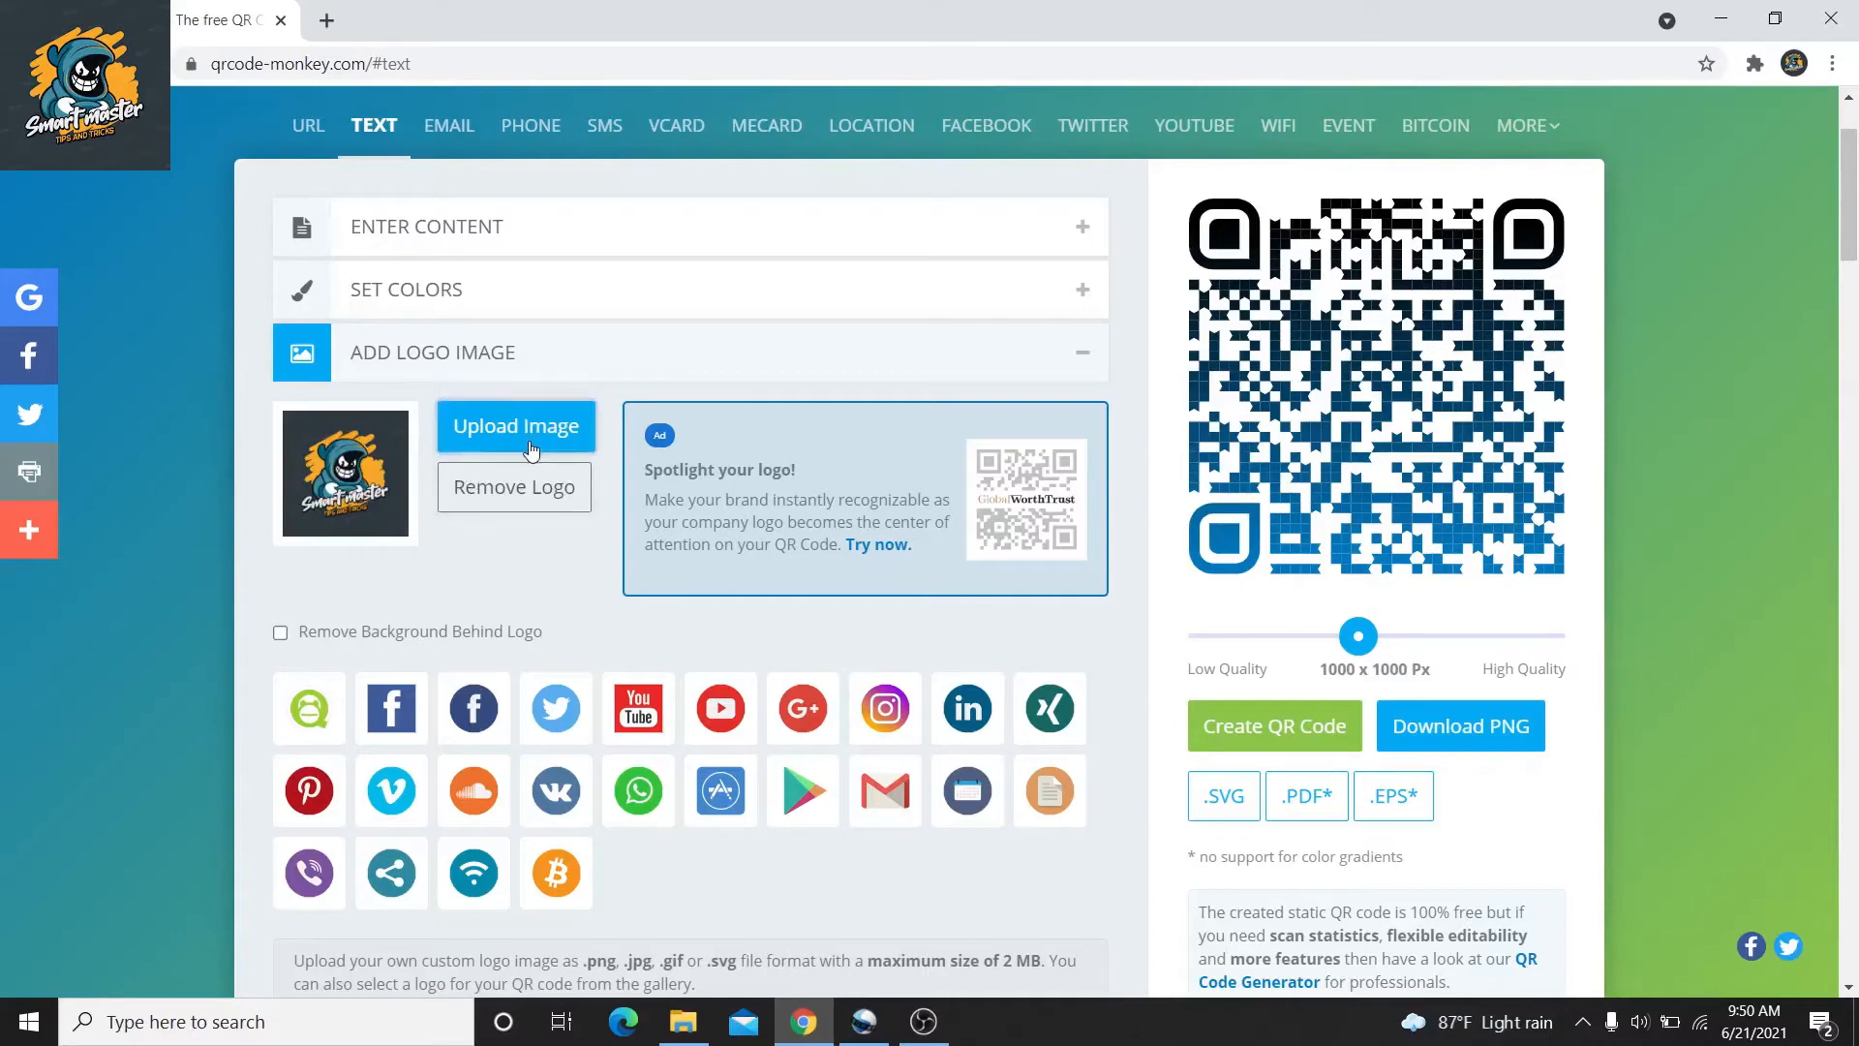
click(988, 379)
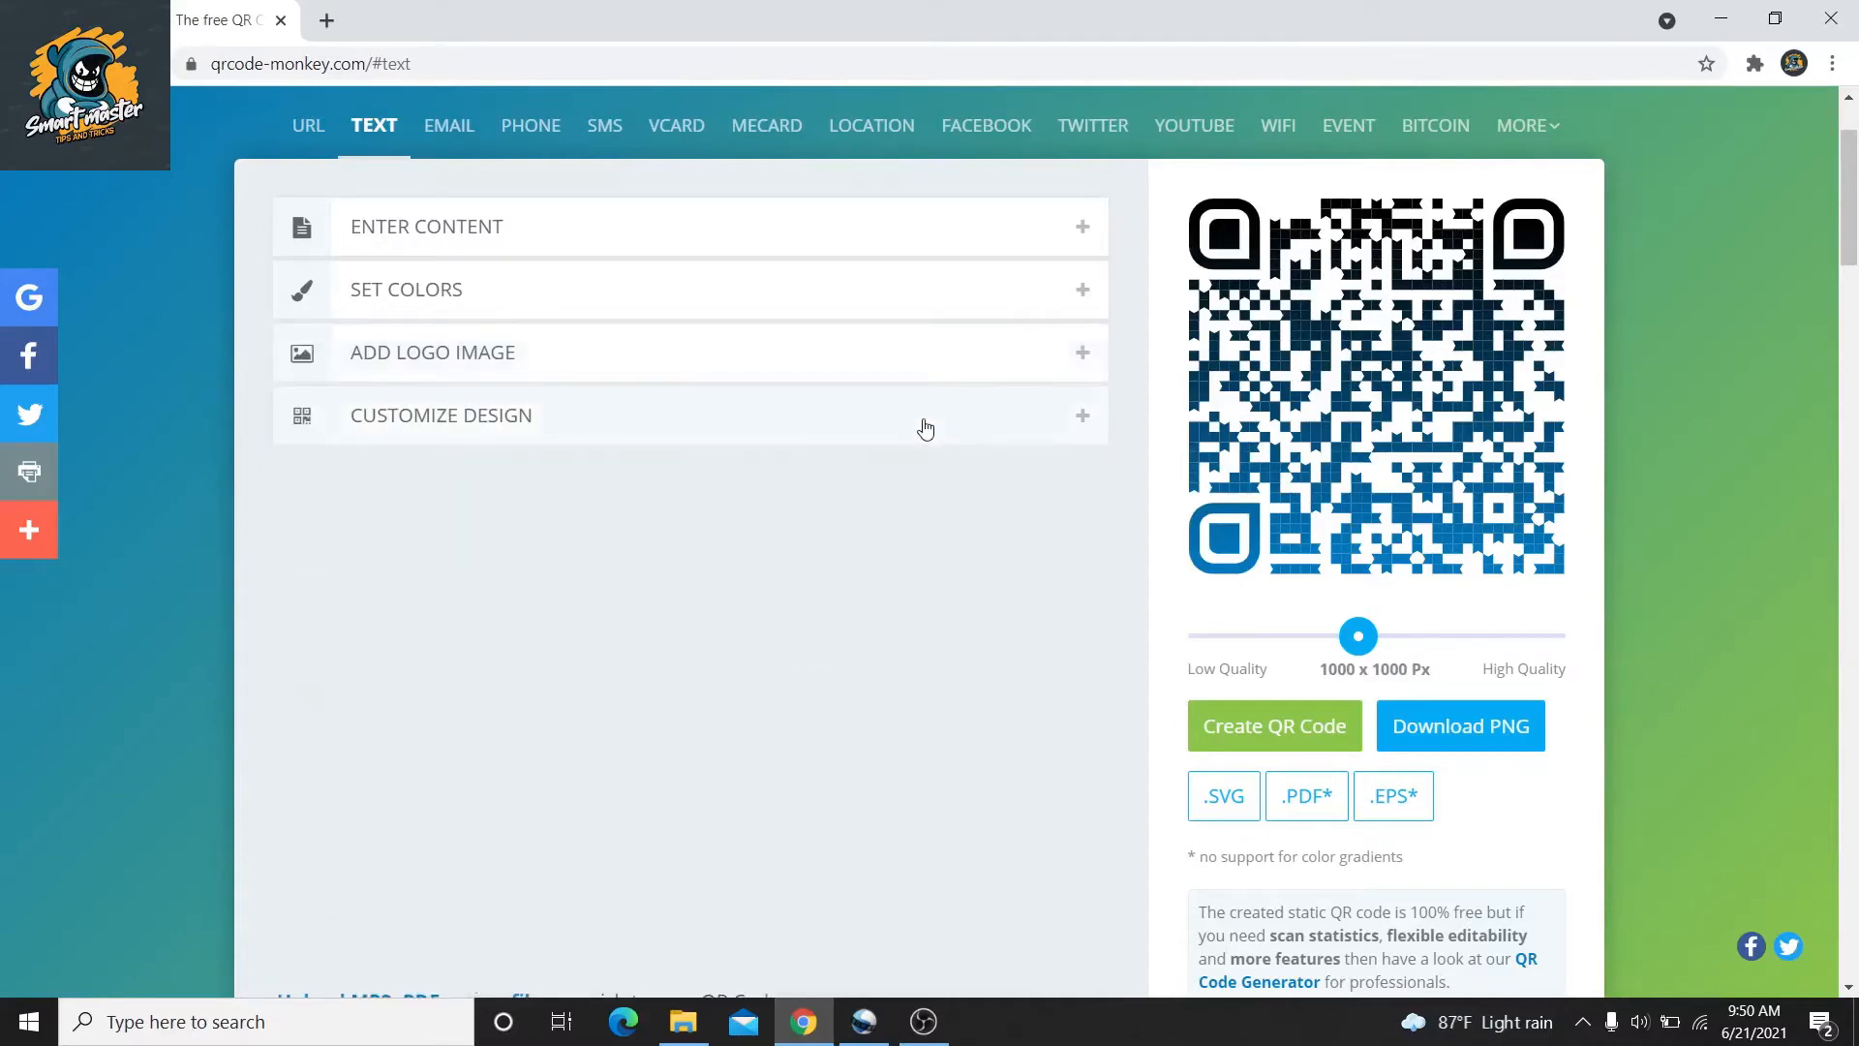
Give the text code circular eye balls, rounded-square eye frames and a dotted body, then regenerate the preview
click(926, 429)
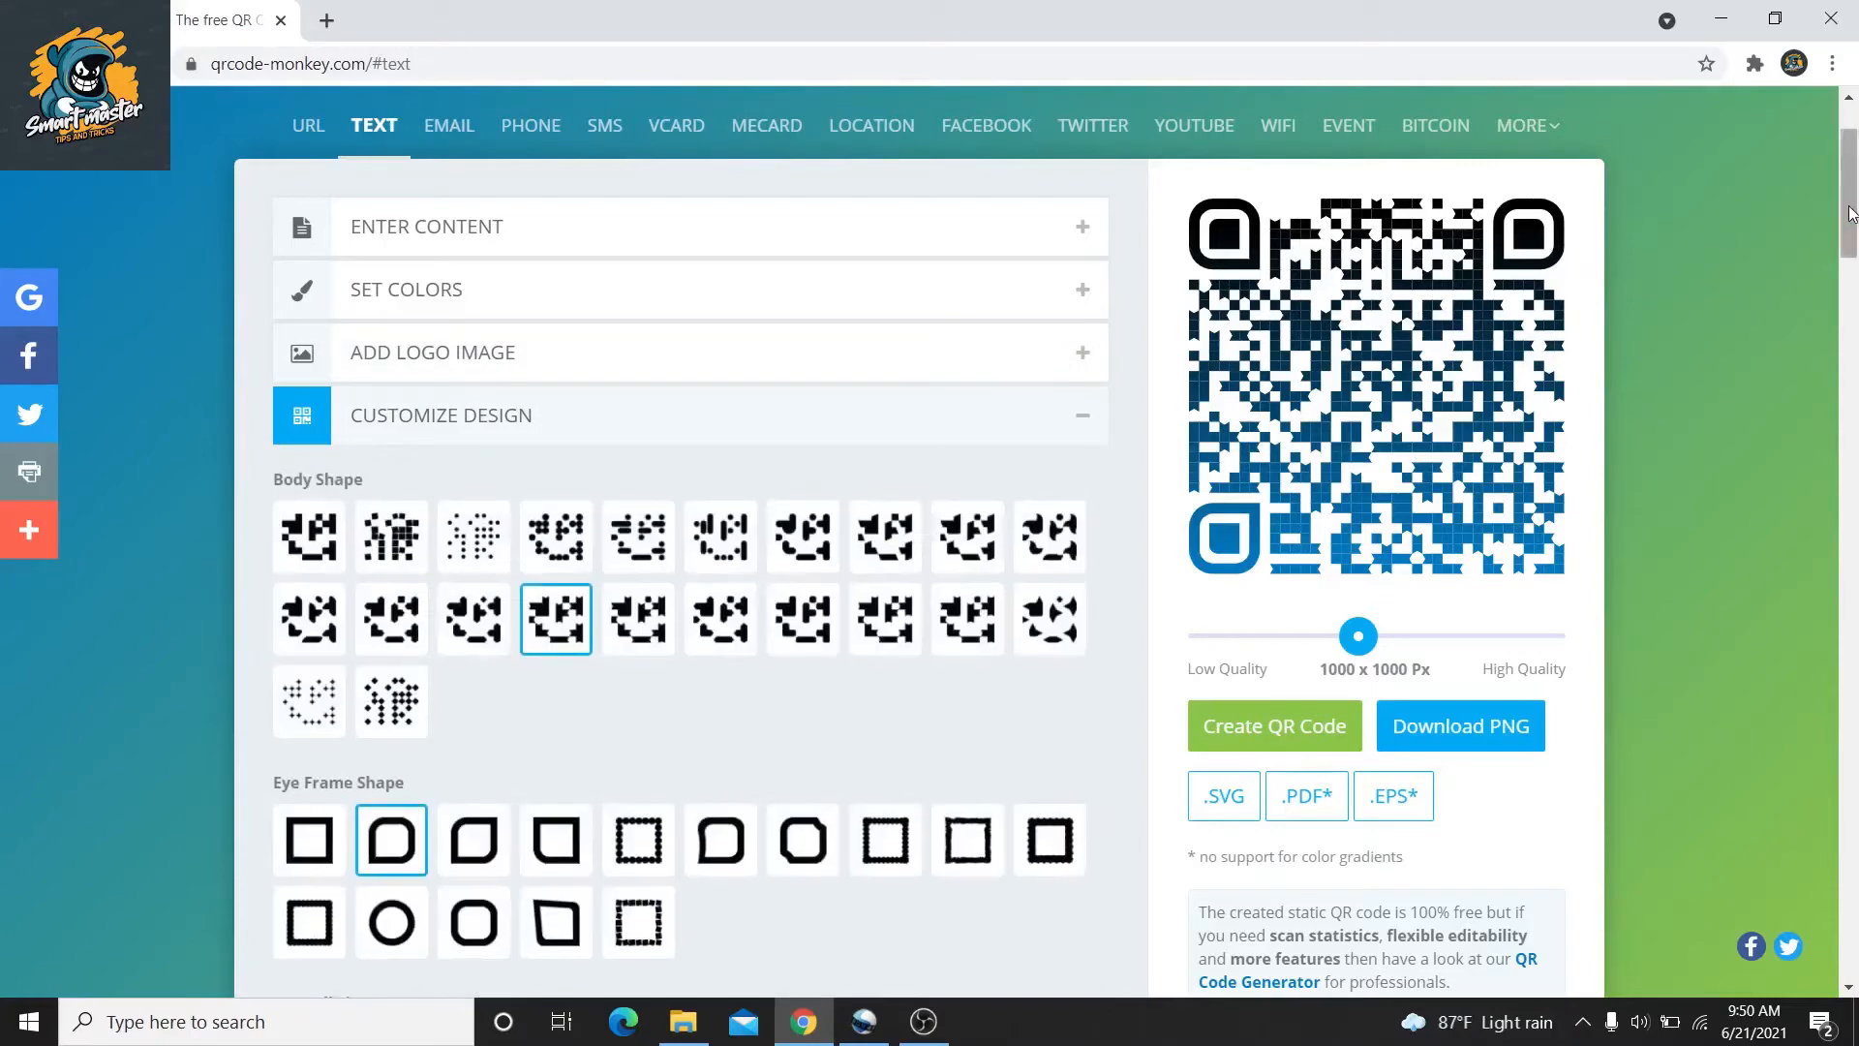
drag(1854, 235, 1857, 295)
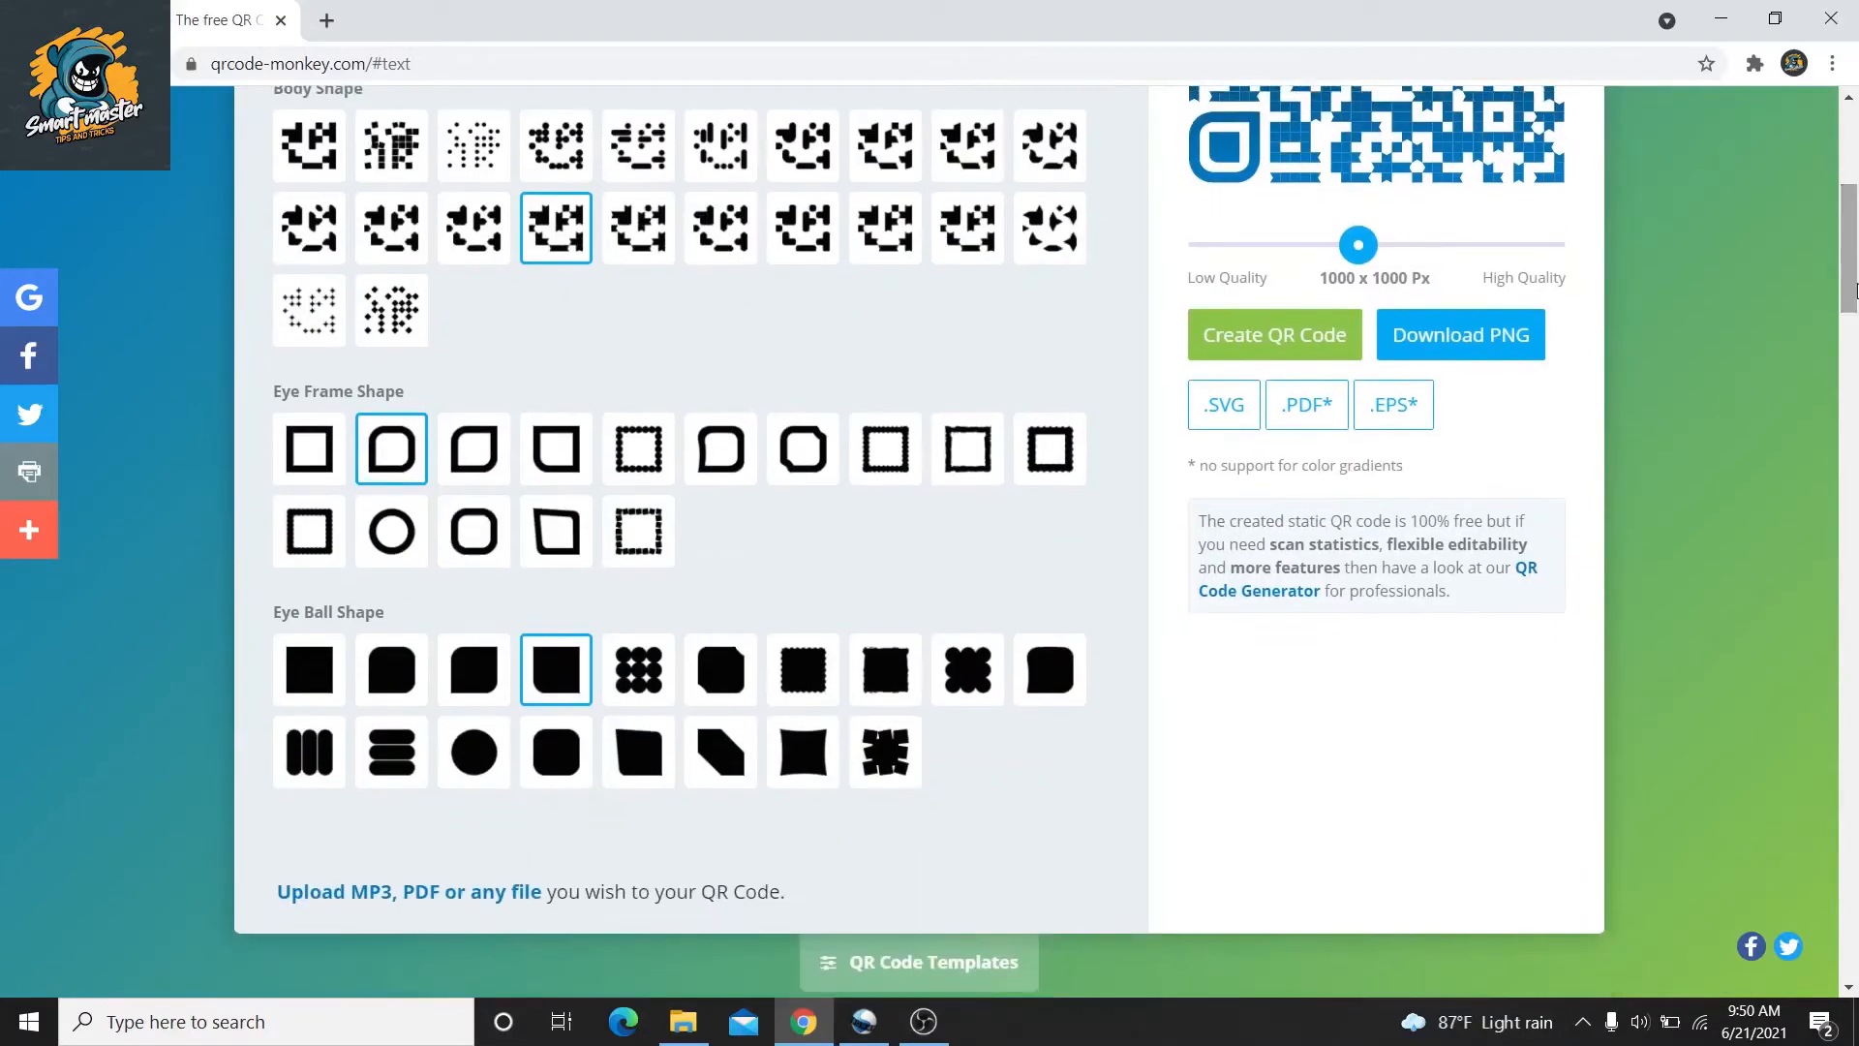
scroll(1844, 296, up, 1)
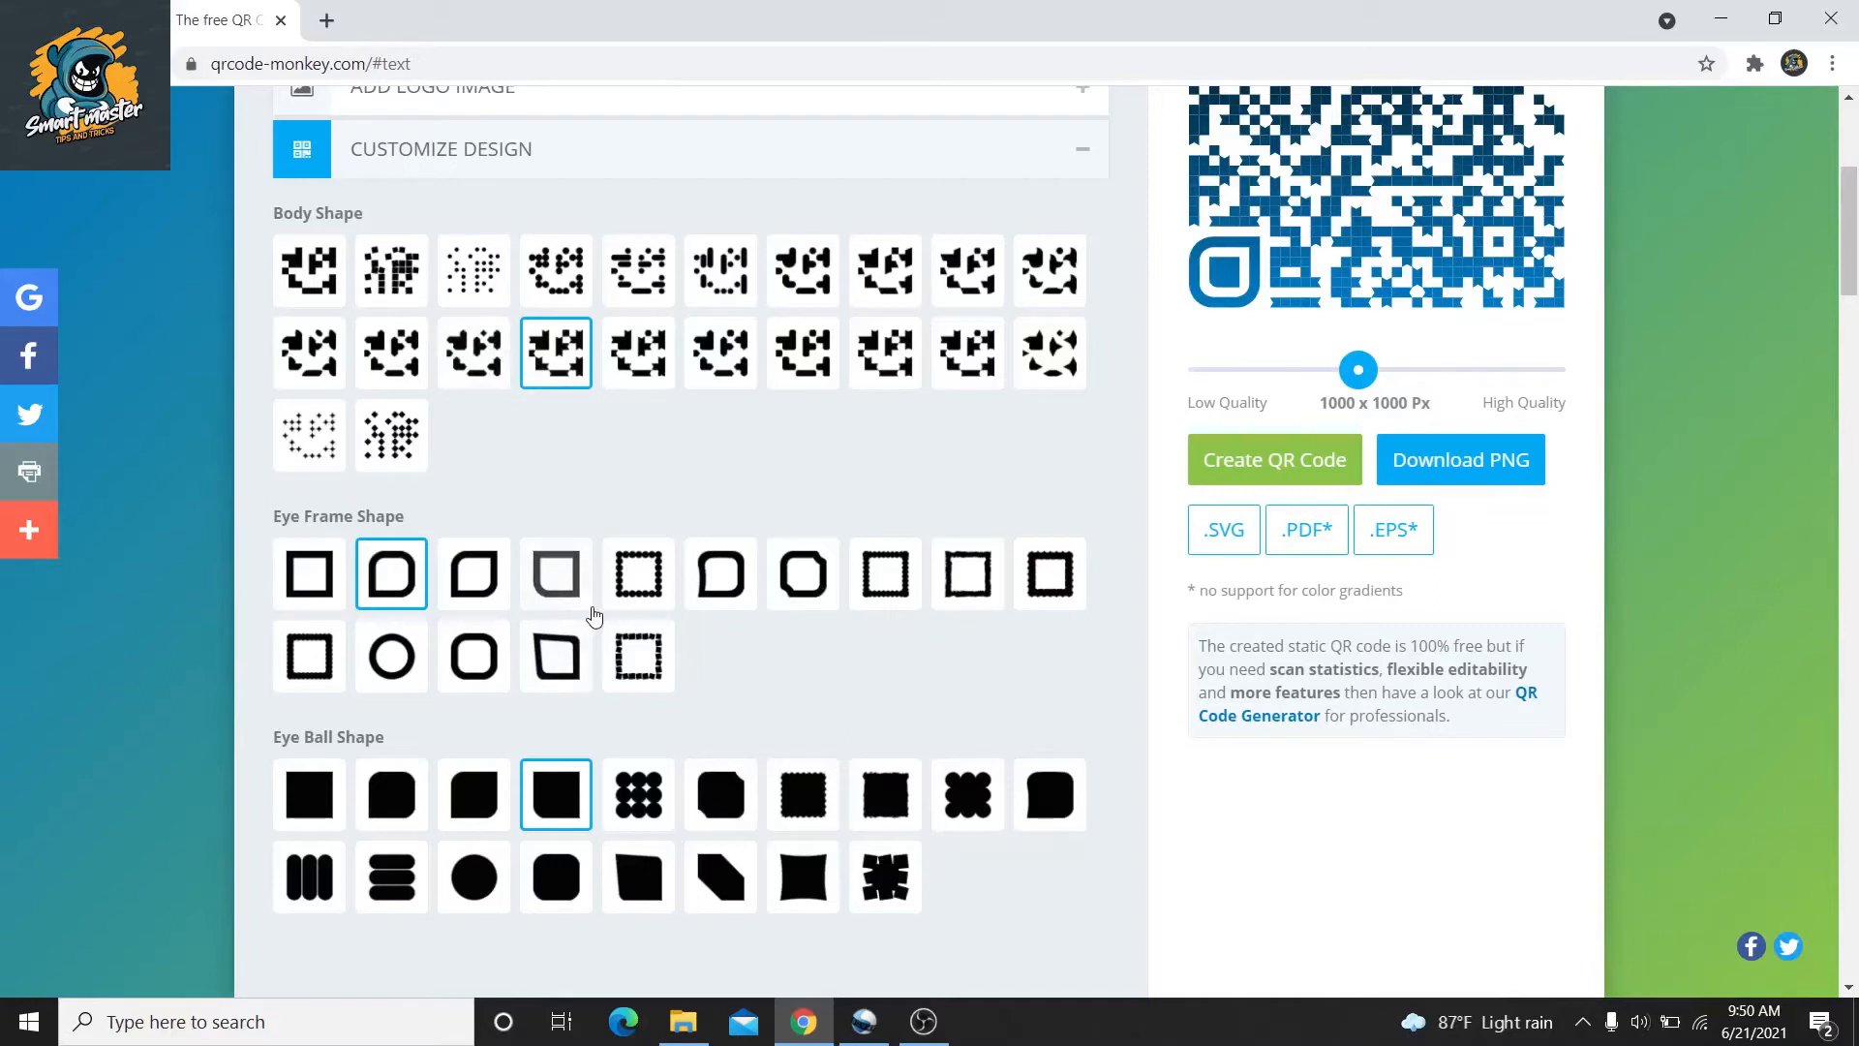
click(481, 874)
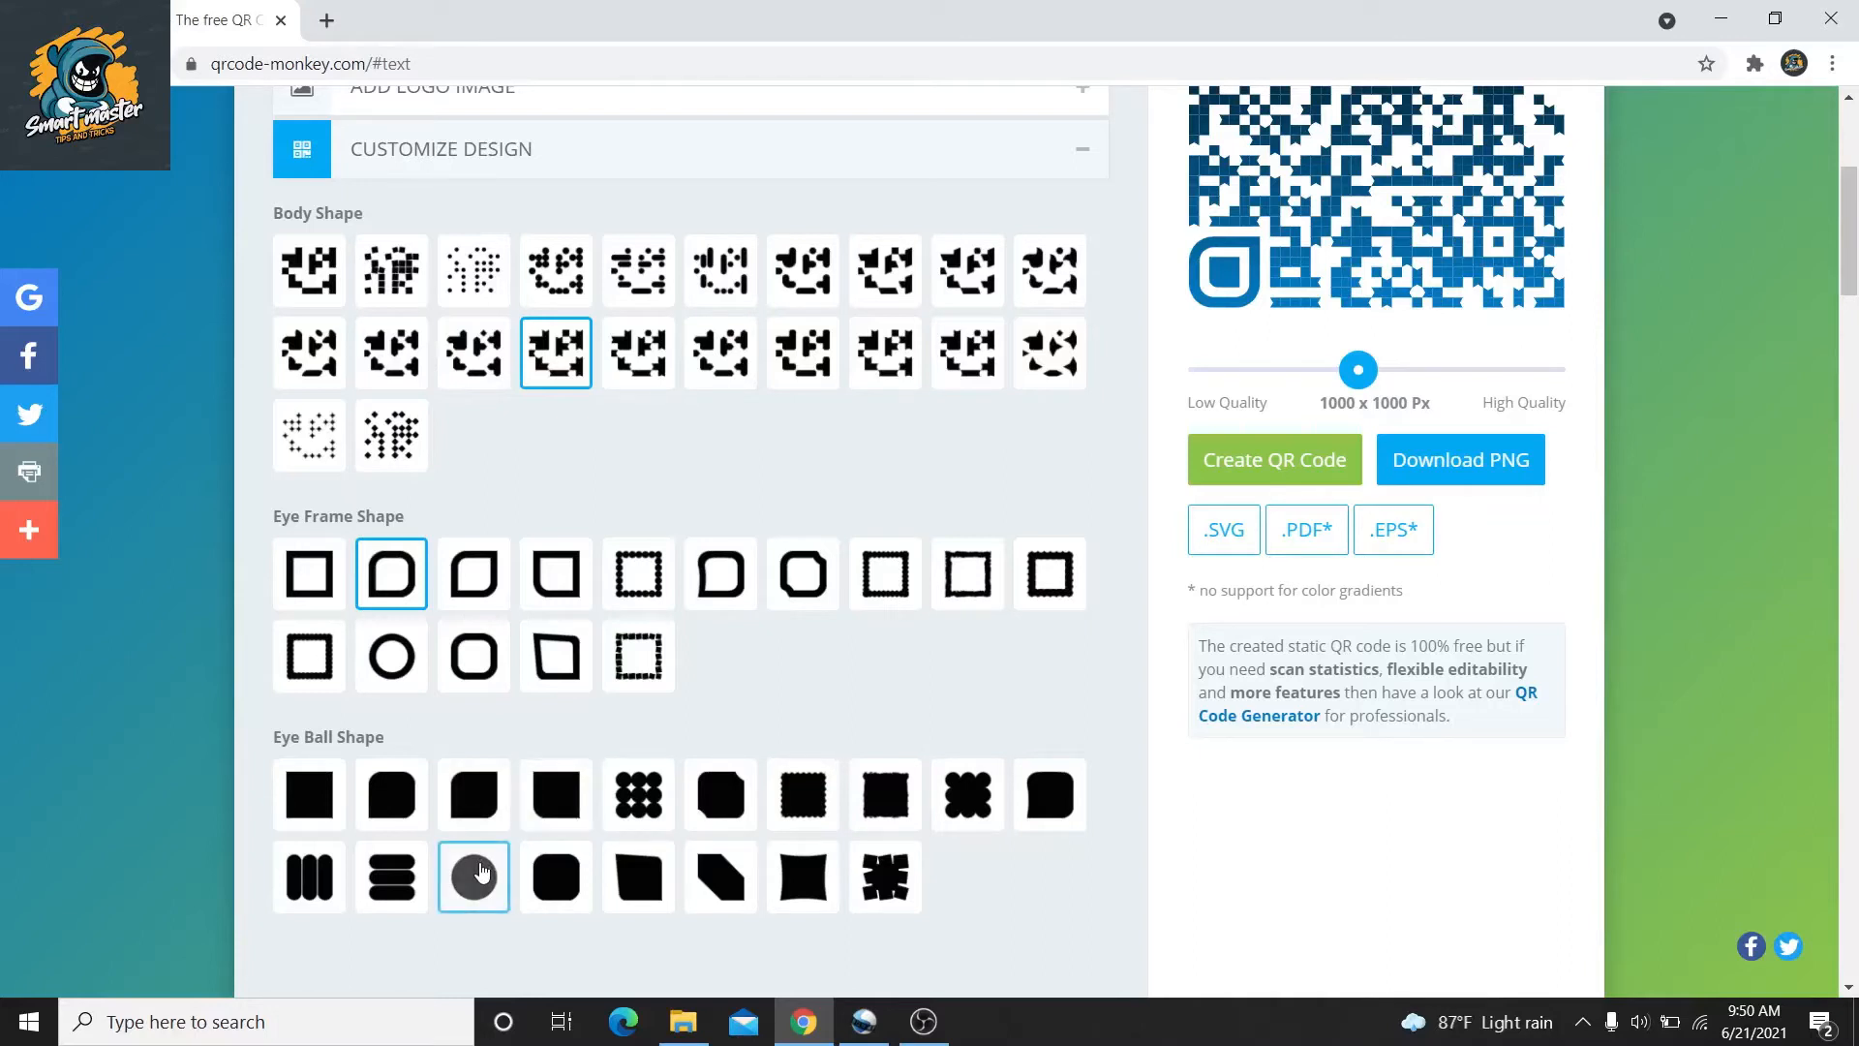
click(489, 653)
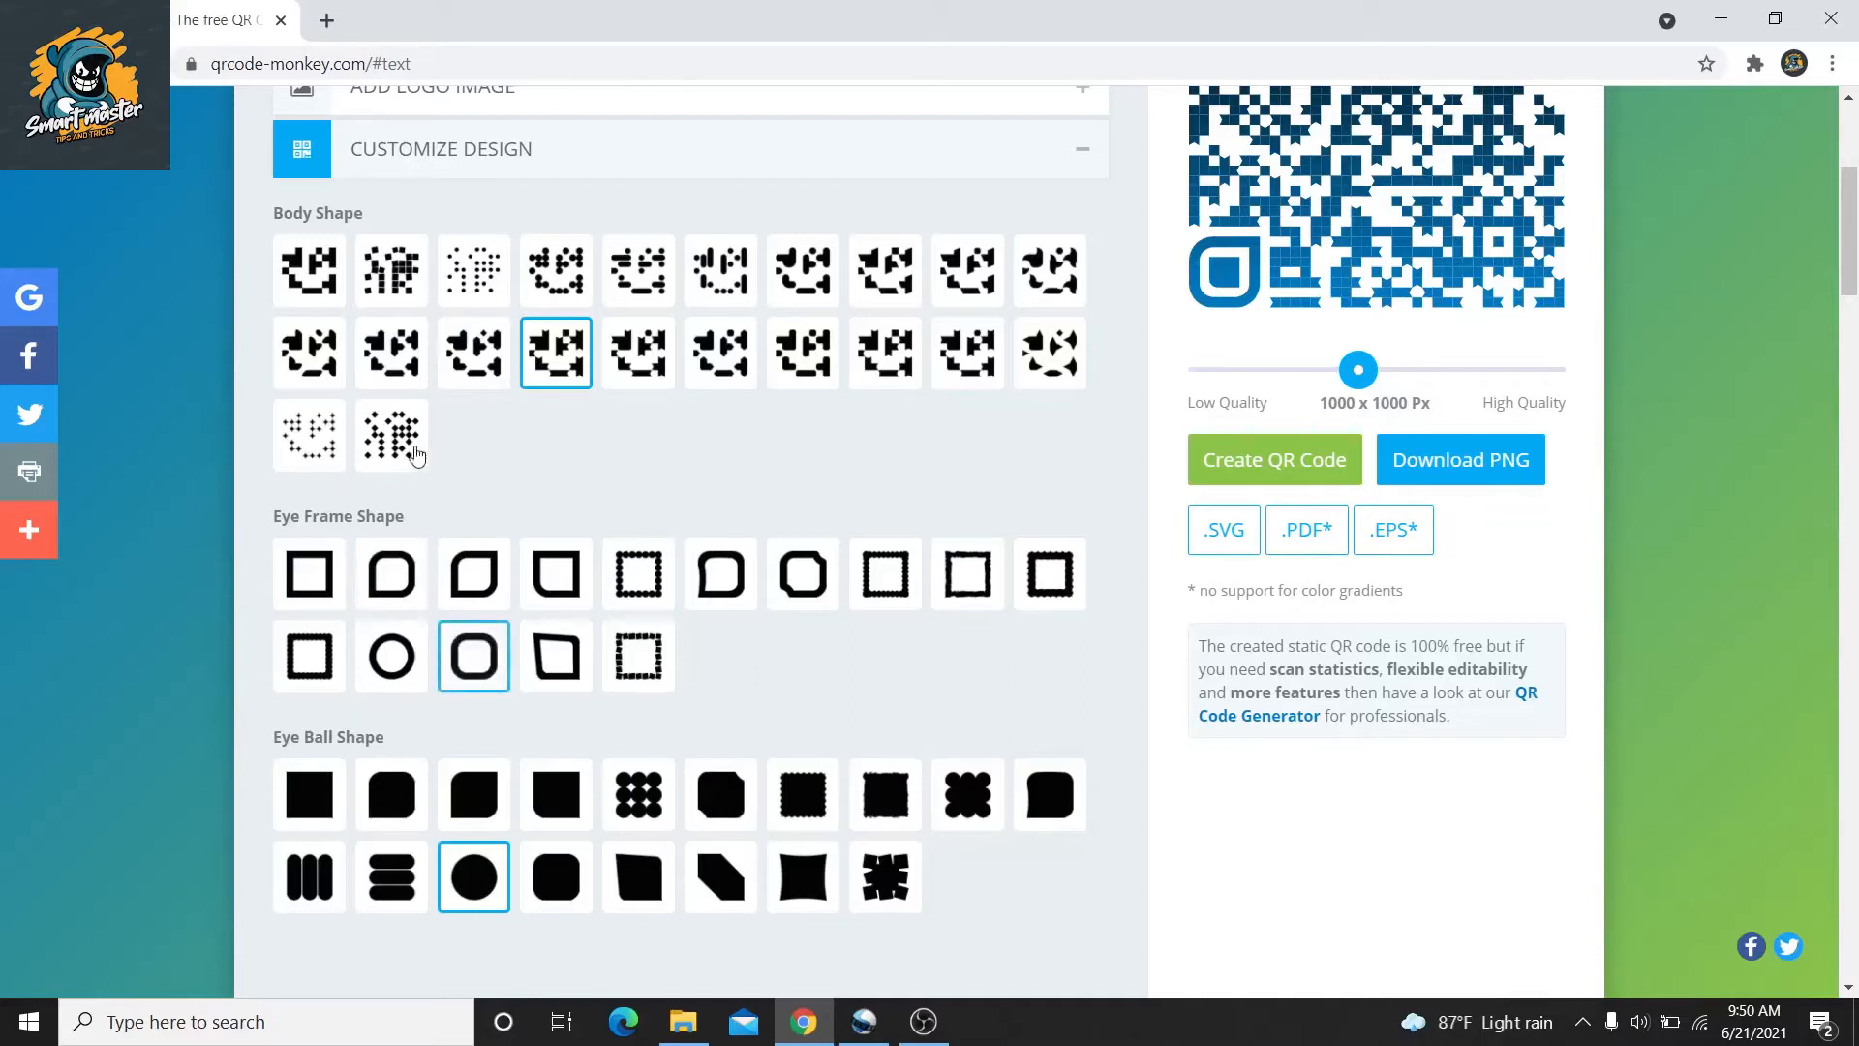
click(368, 381)
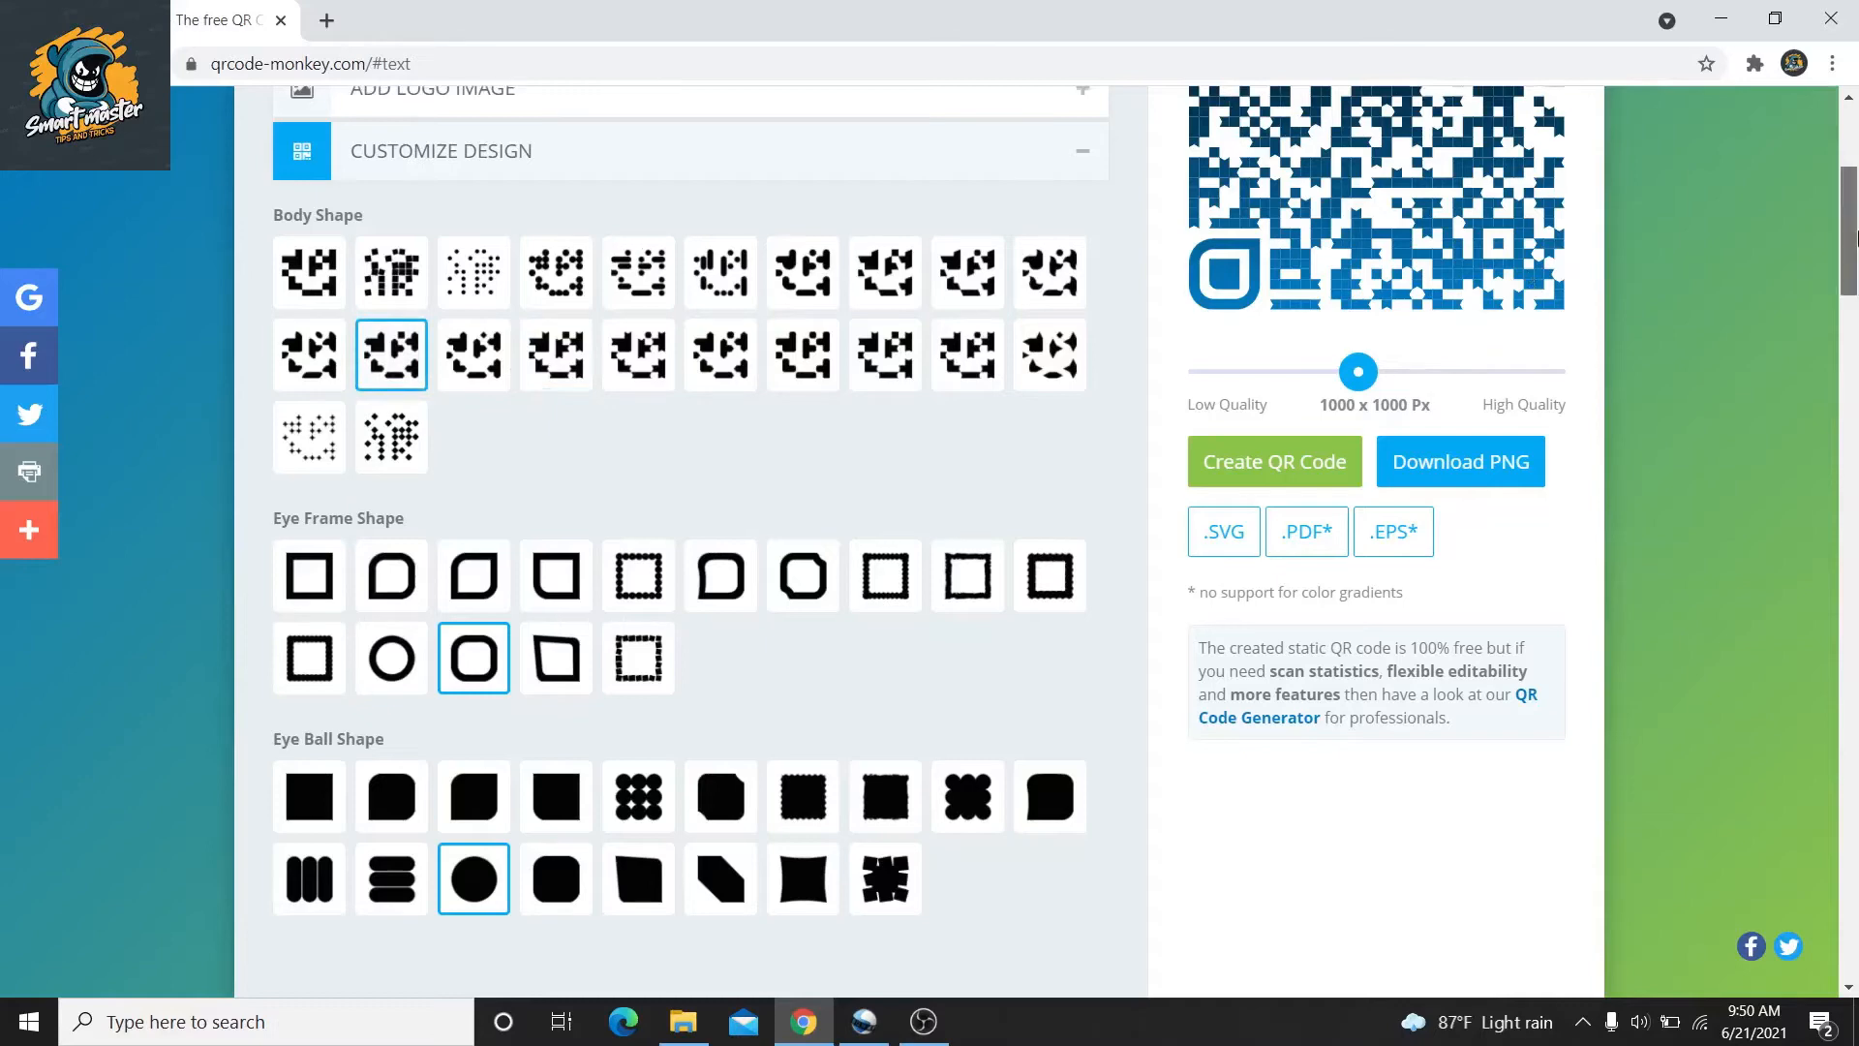
scroll(1855, 238, up, 3)
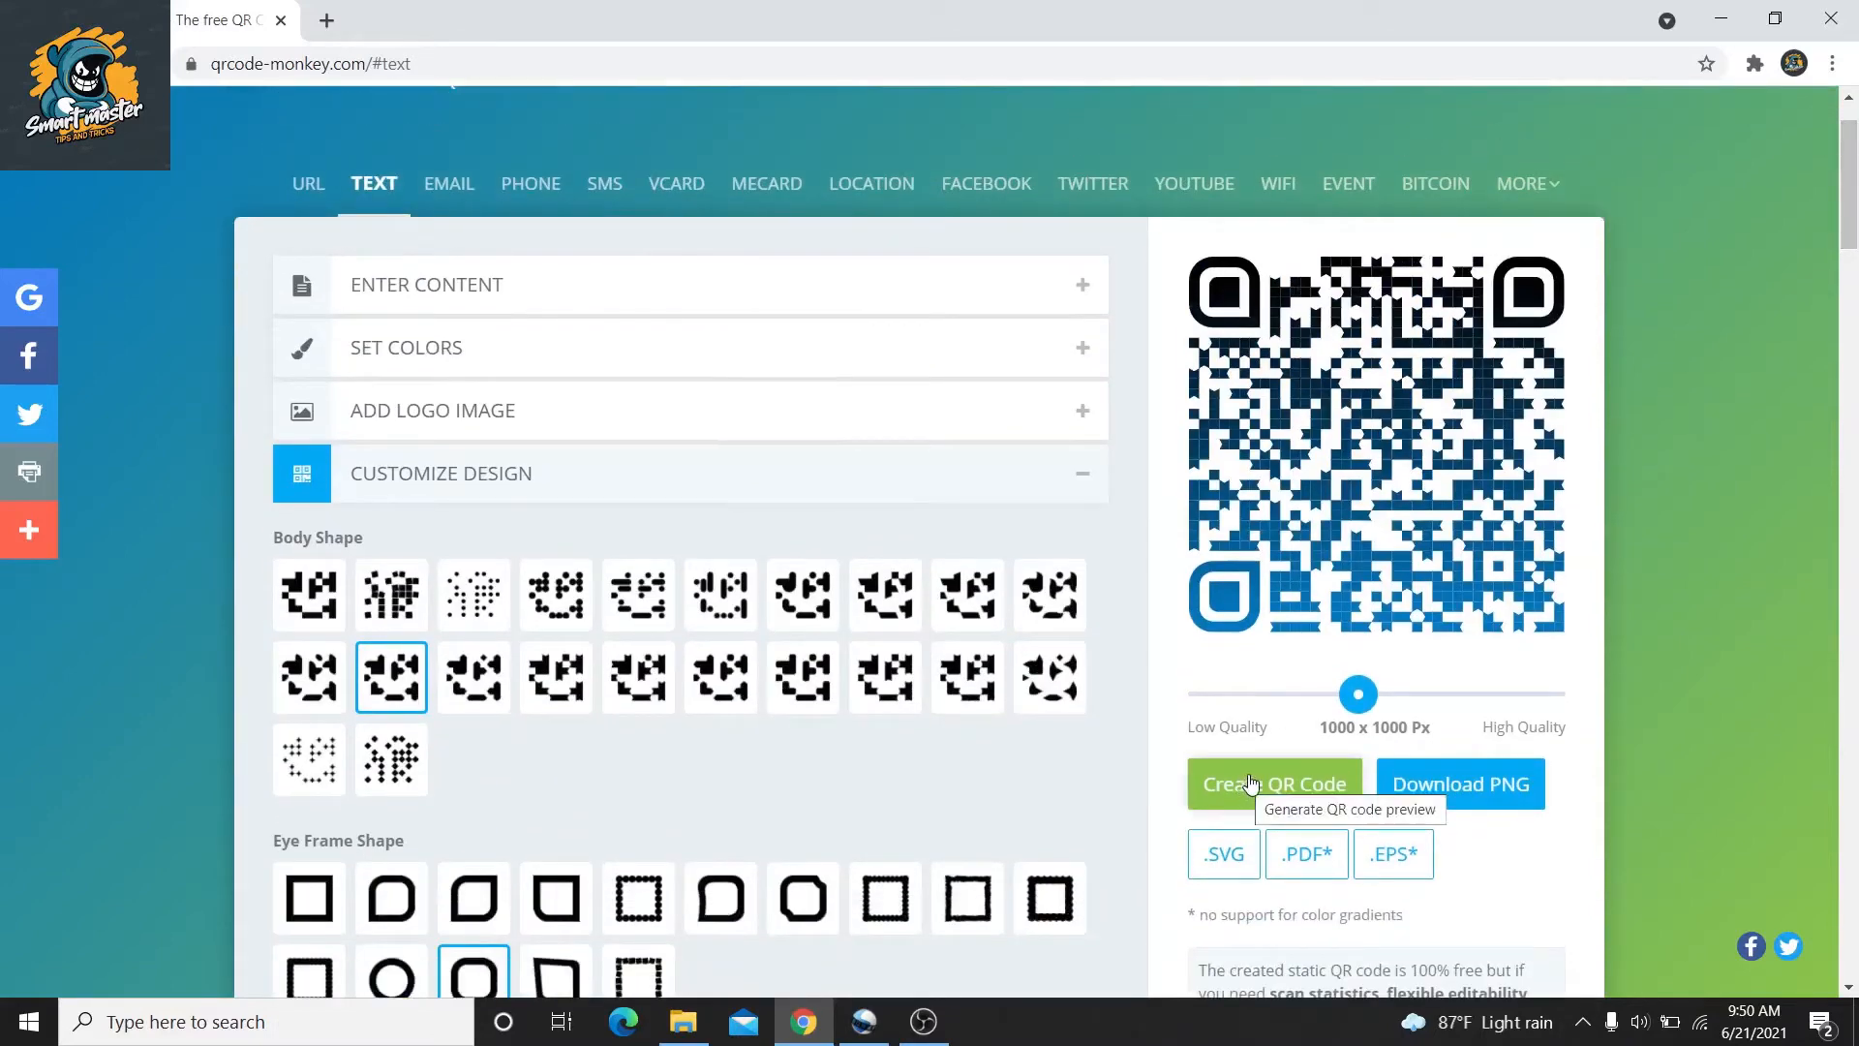
click(1246, 785)
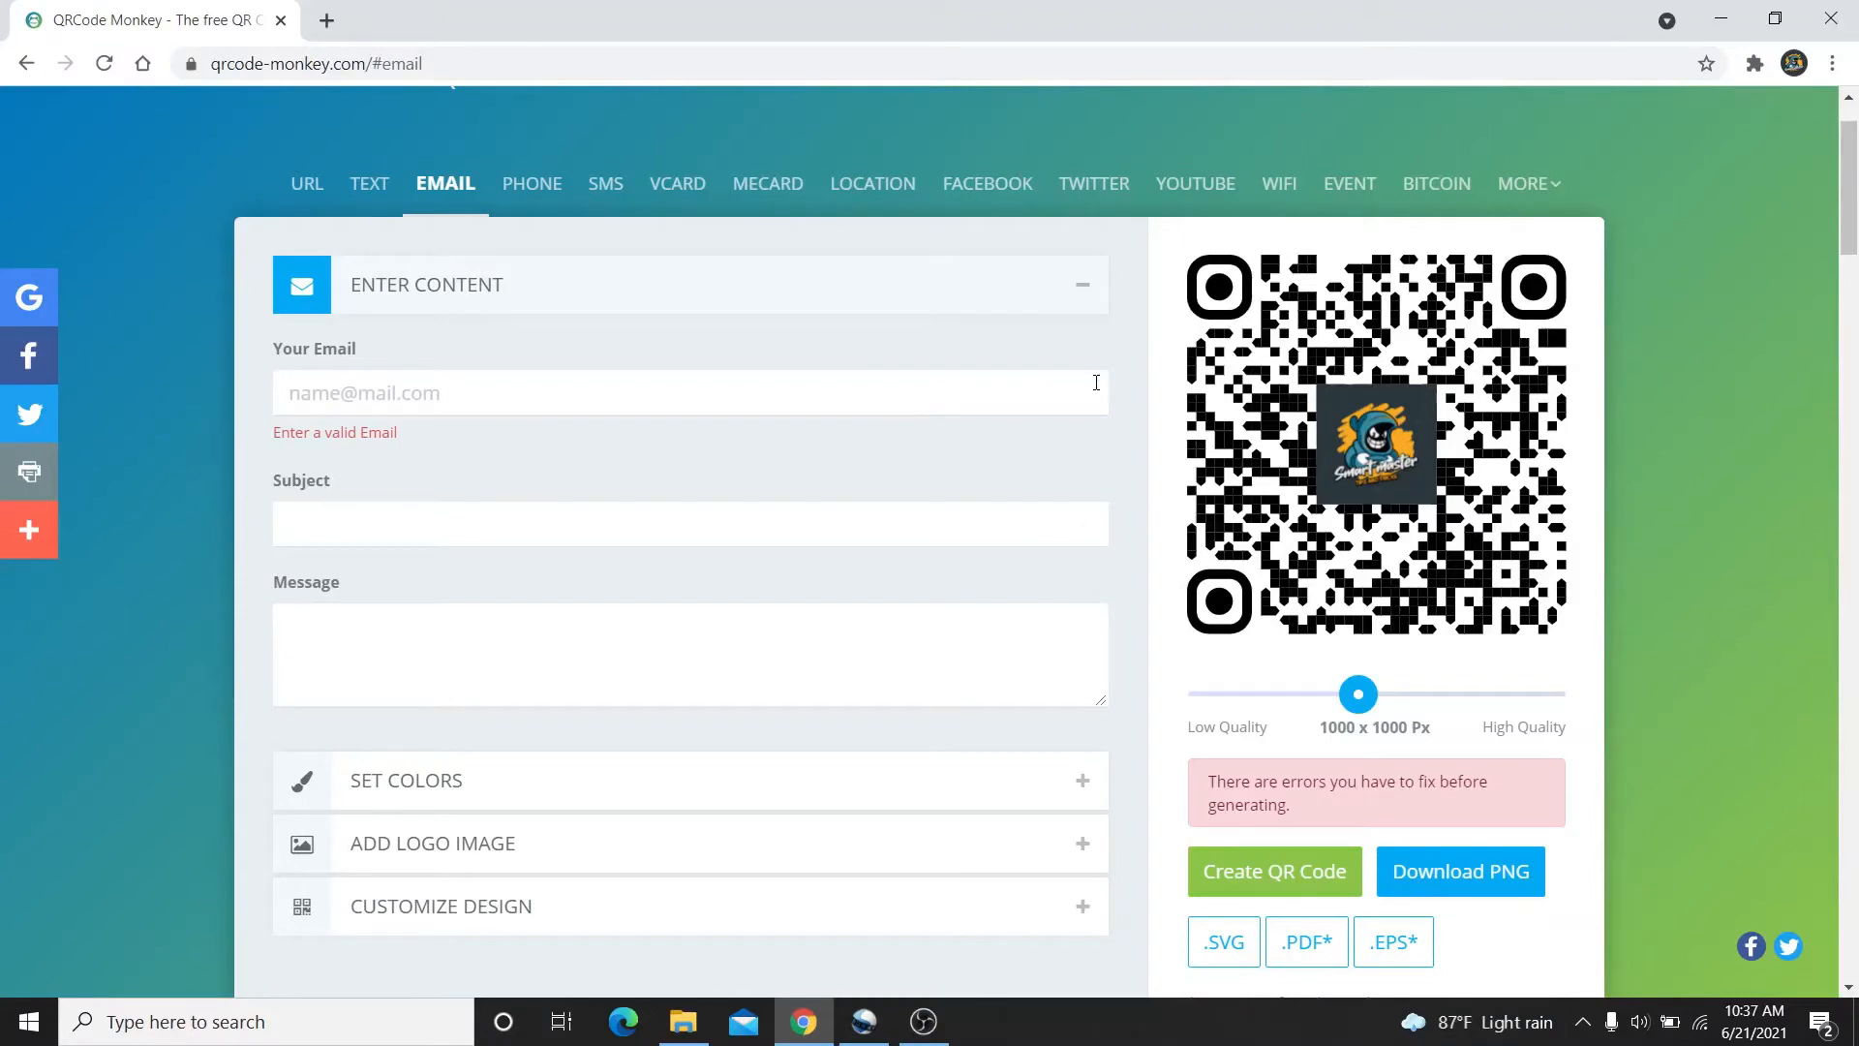
Enter the recipient's e-mail address in the email code's Your Email field
click(1056, 397)
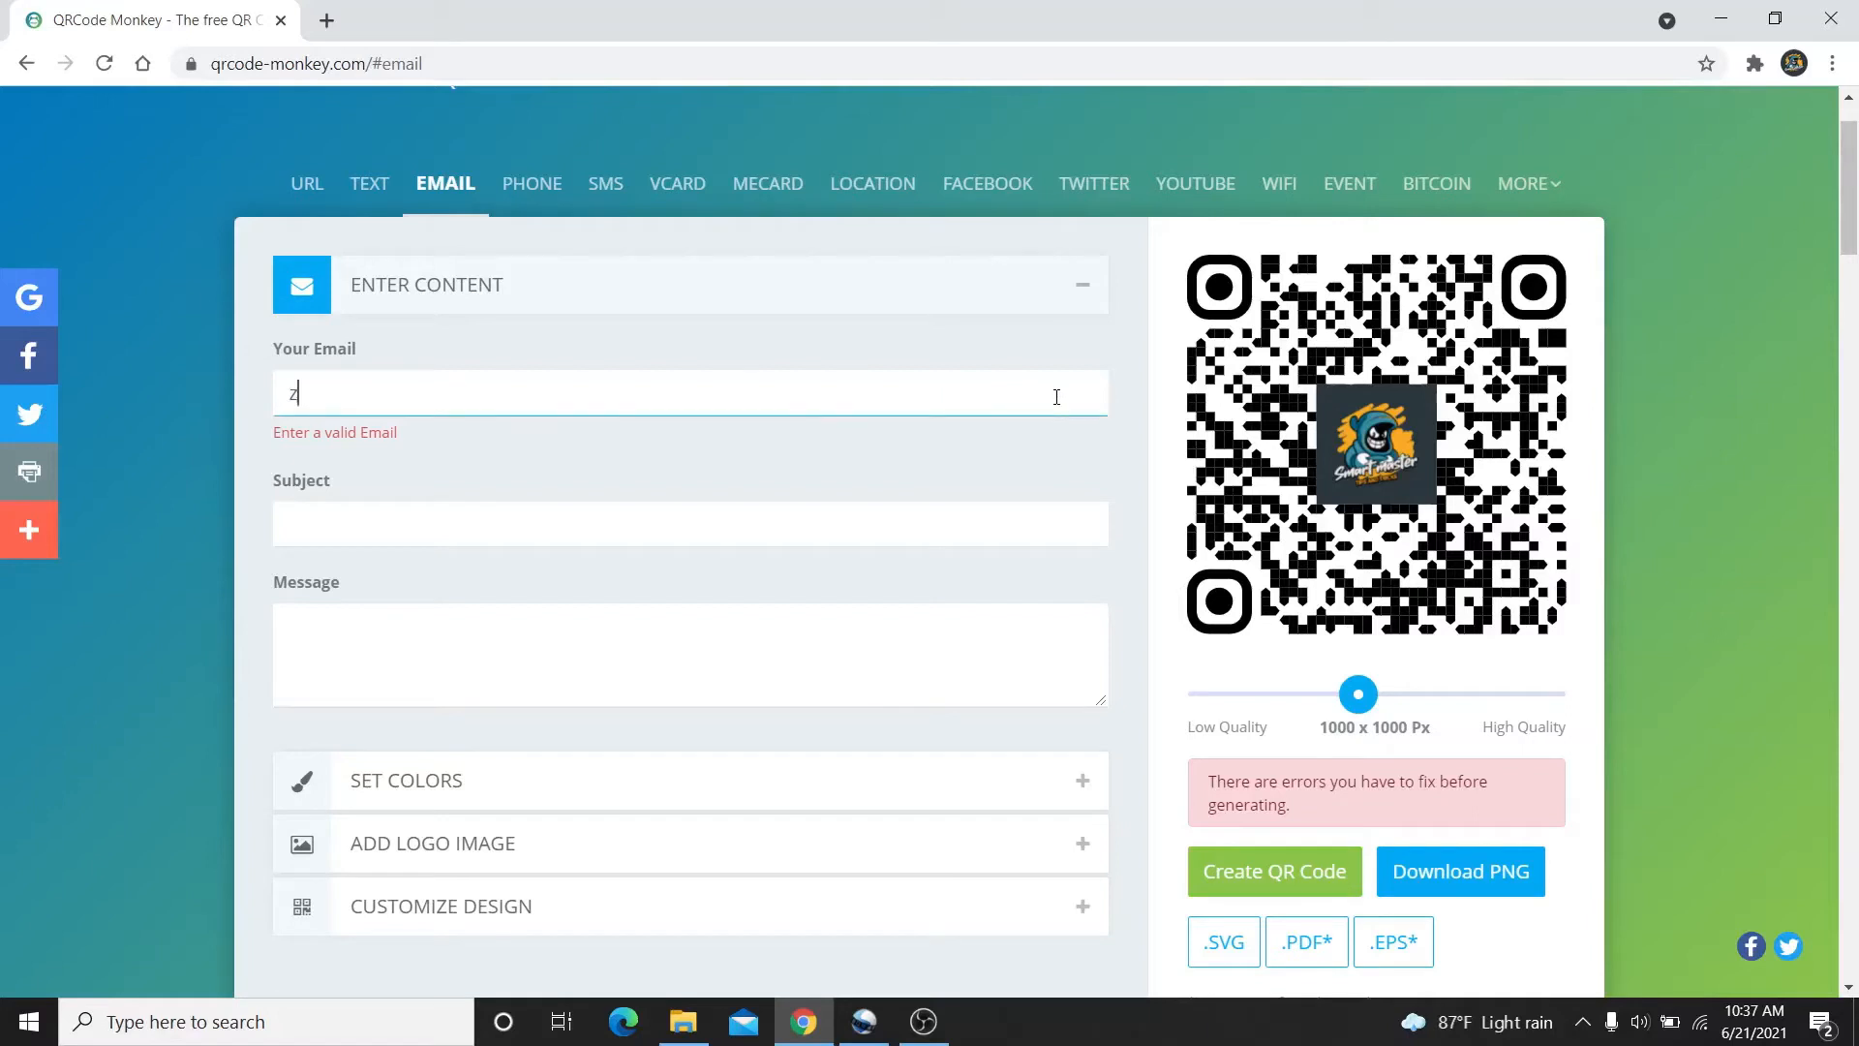
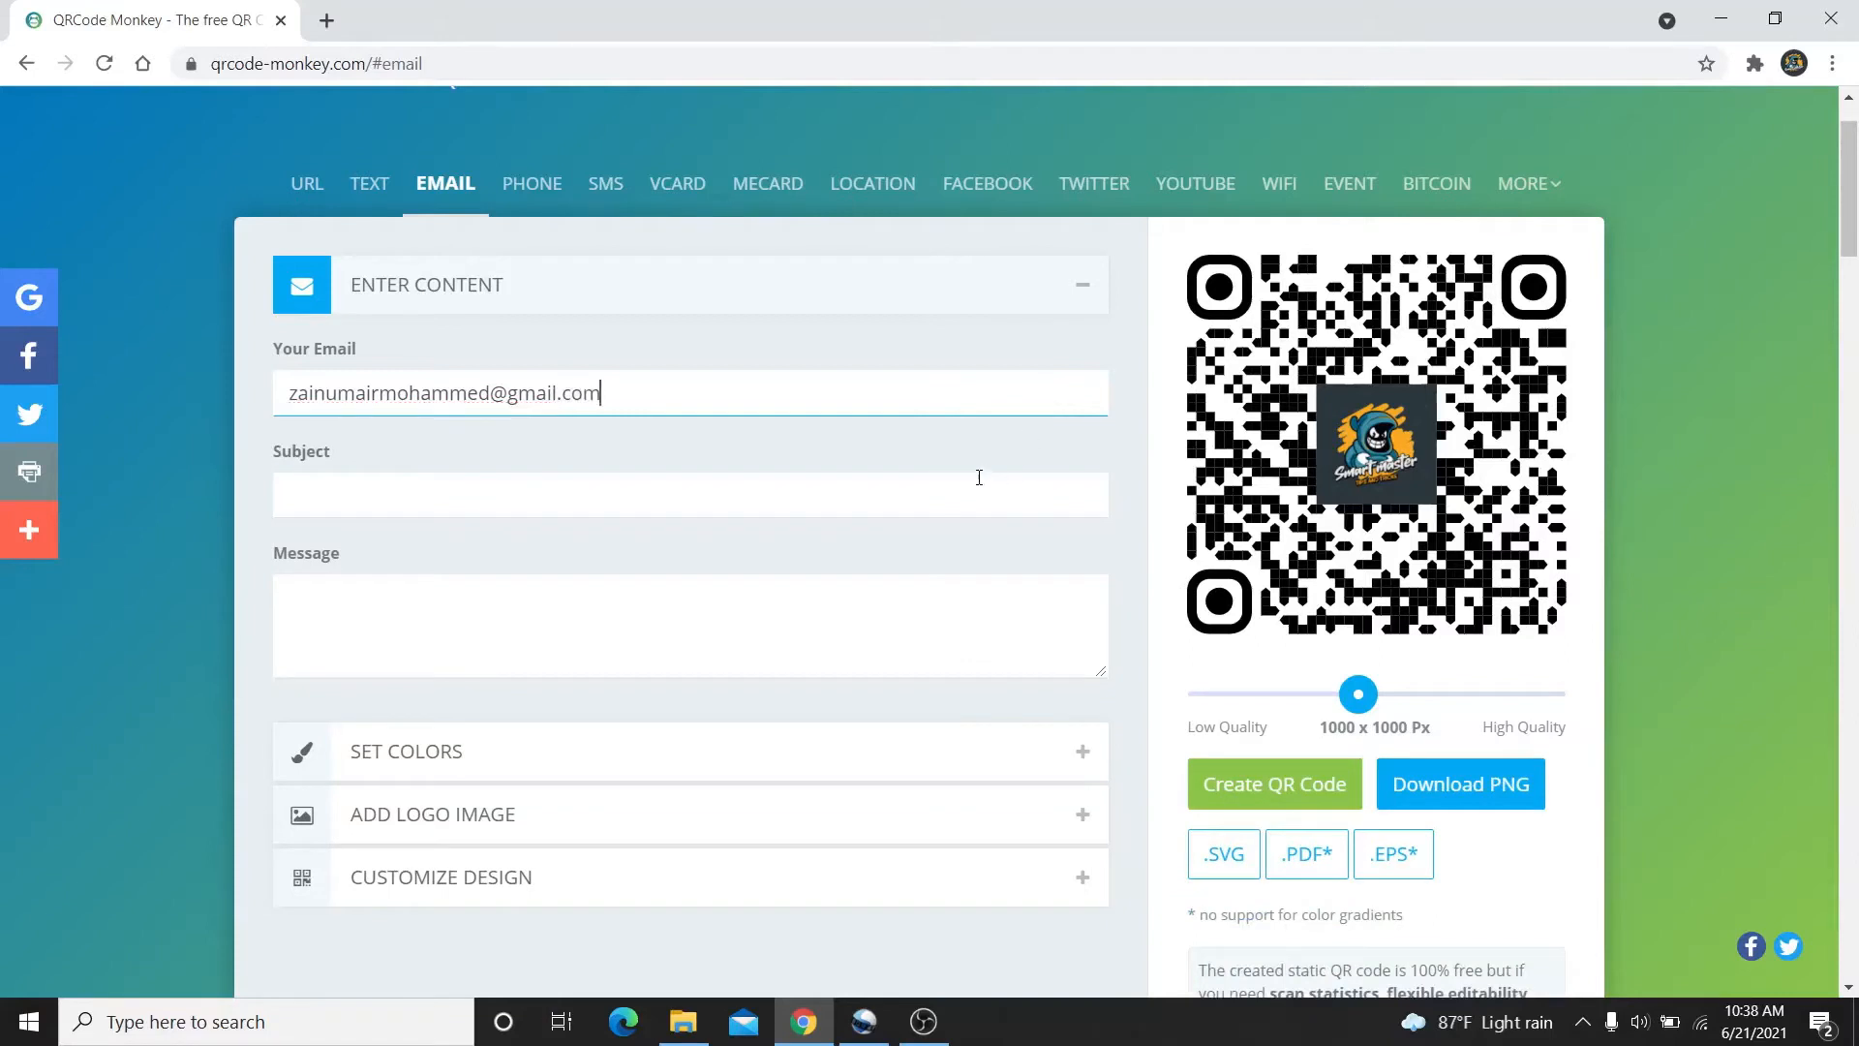
click(977, 483)
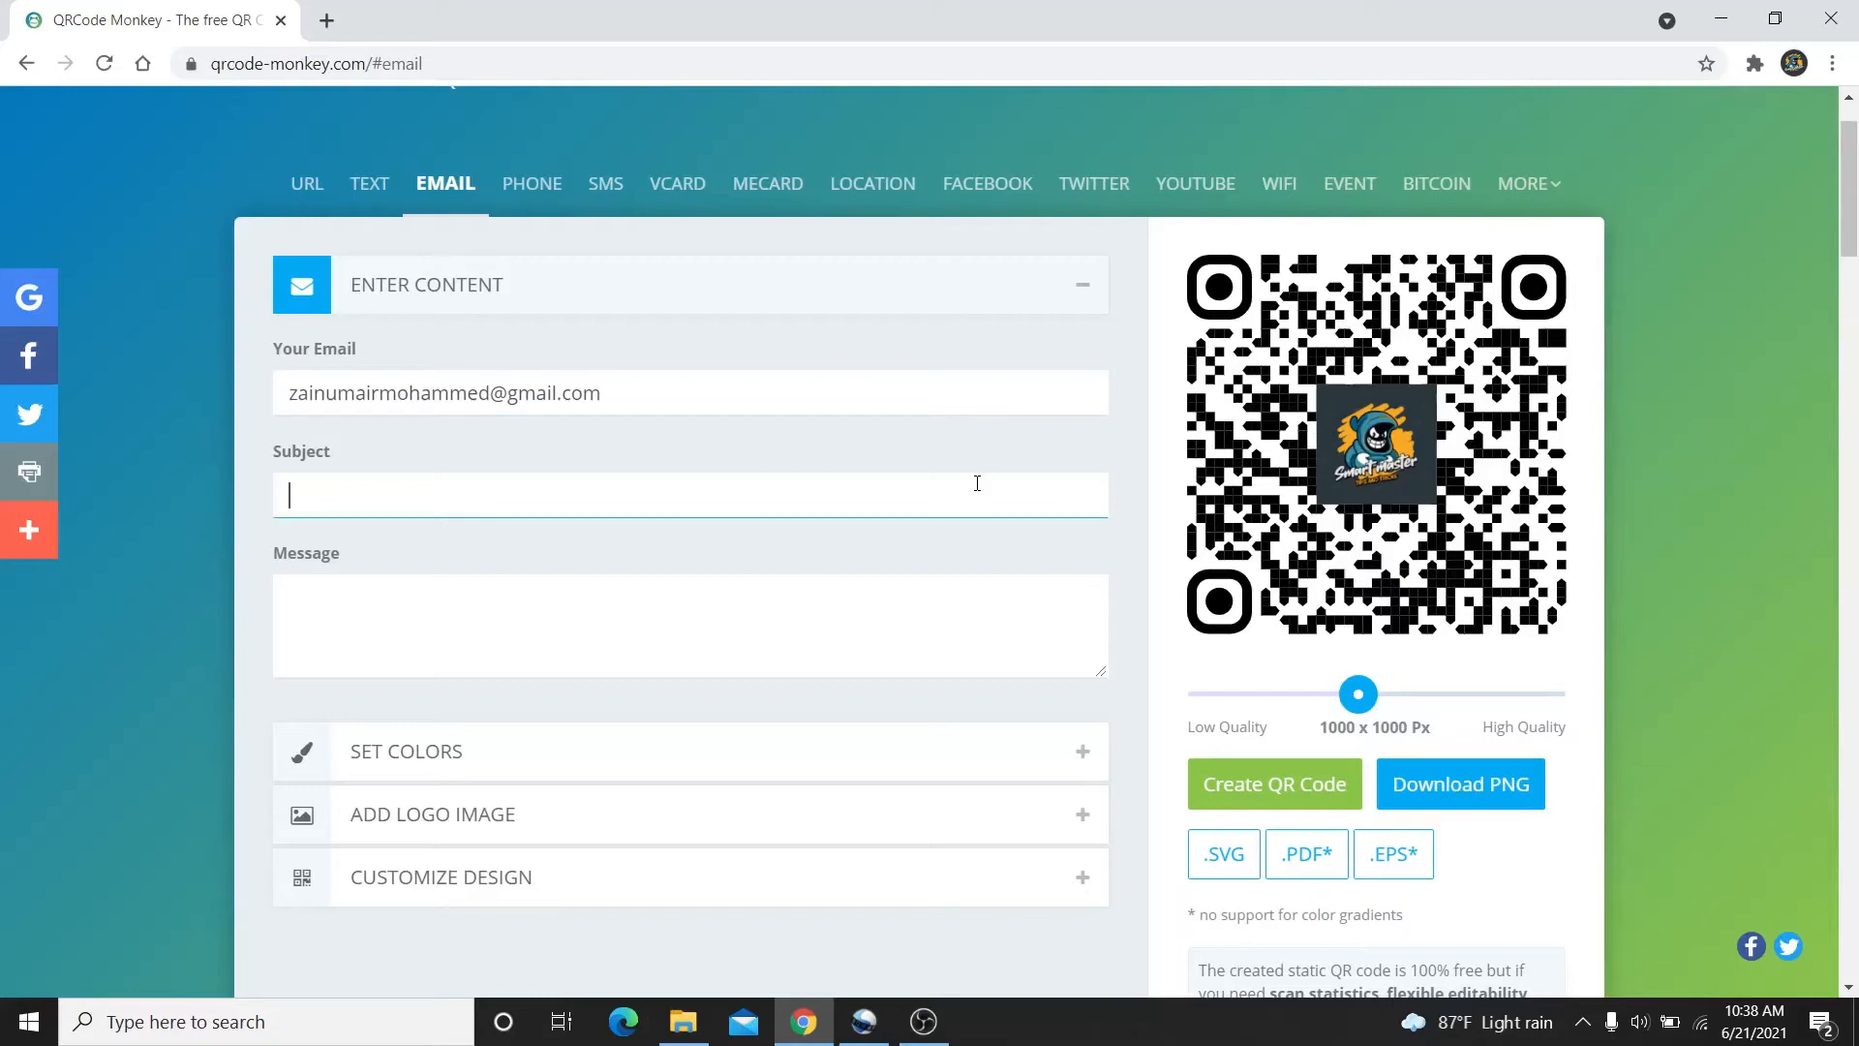
Set the subject 'creating a QR code' and the message 'this is way how we create a QR code for a em'
text(creating a QR code)
click(938, 607)
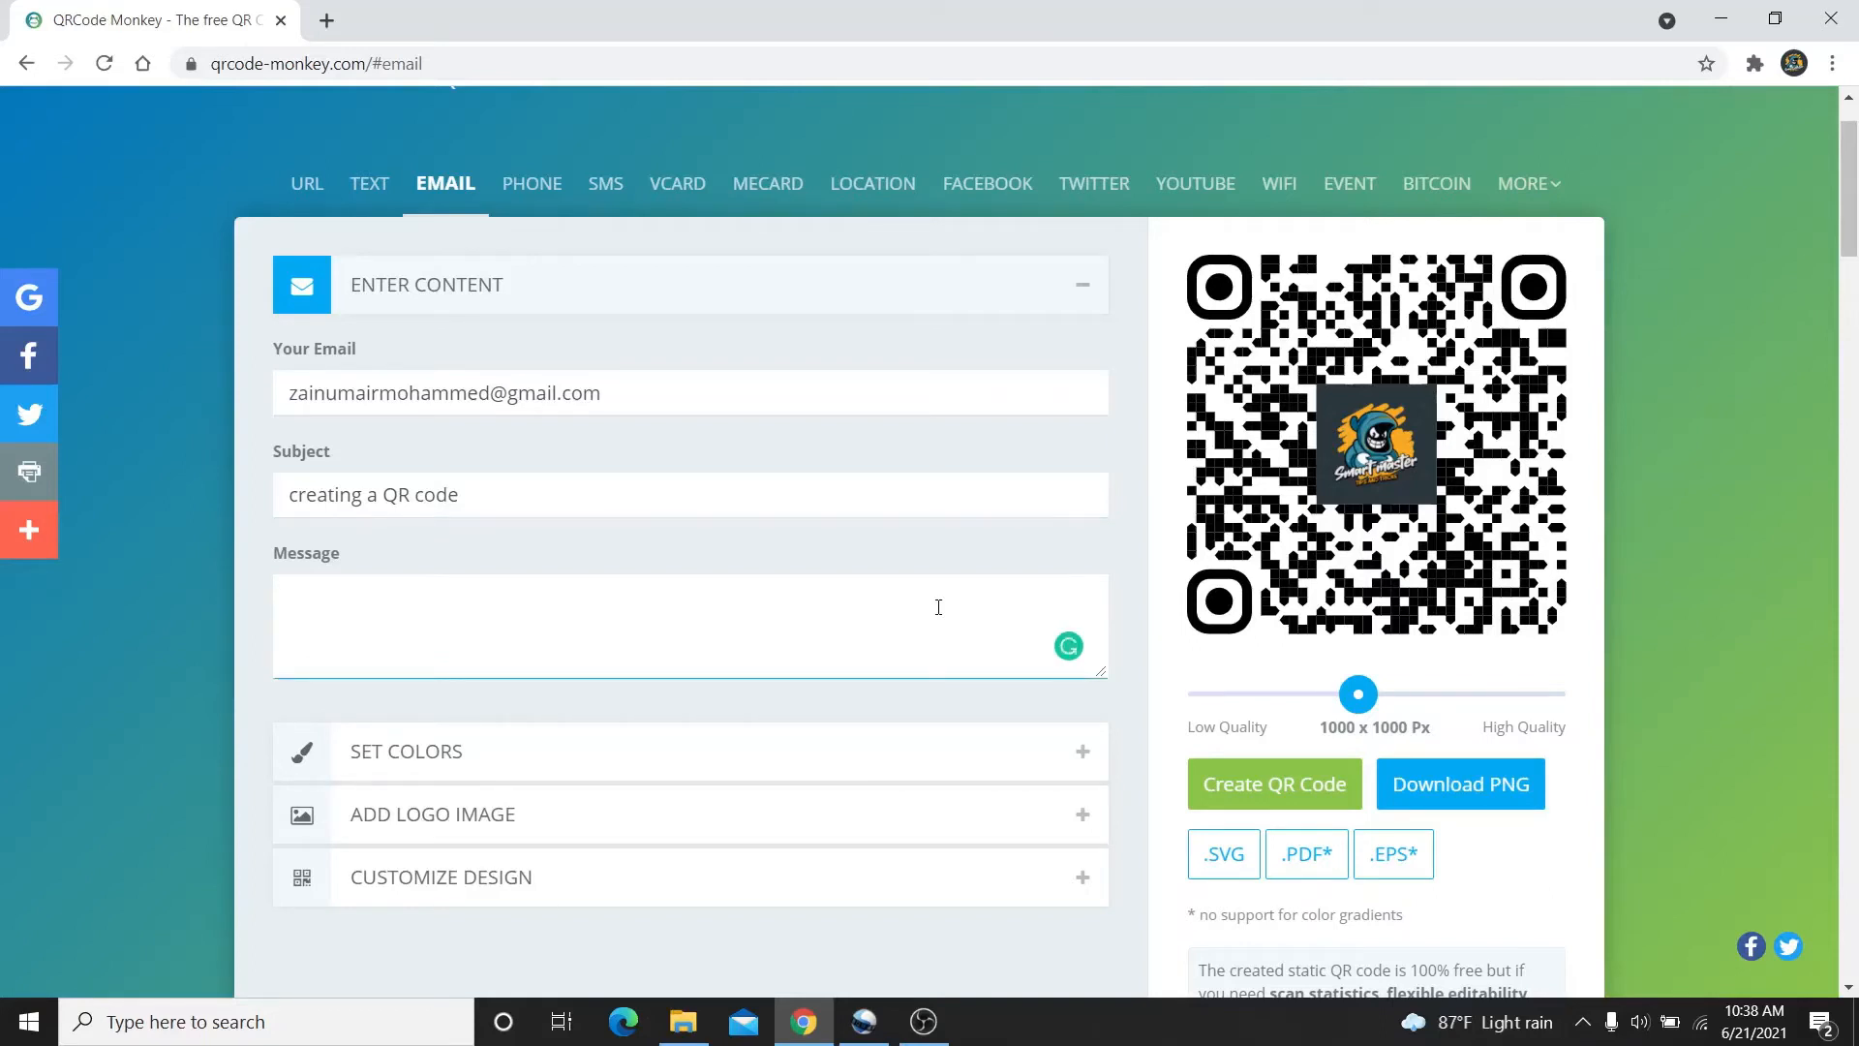
text(this is the)
text(way how we cre)
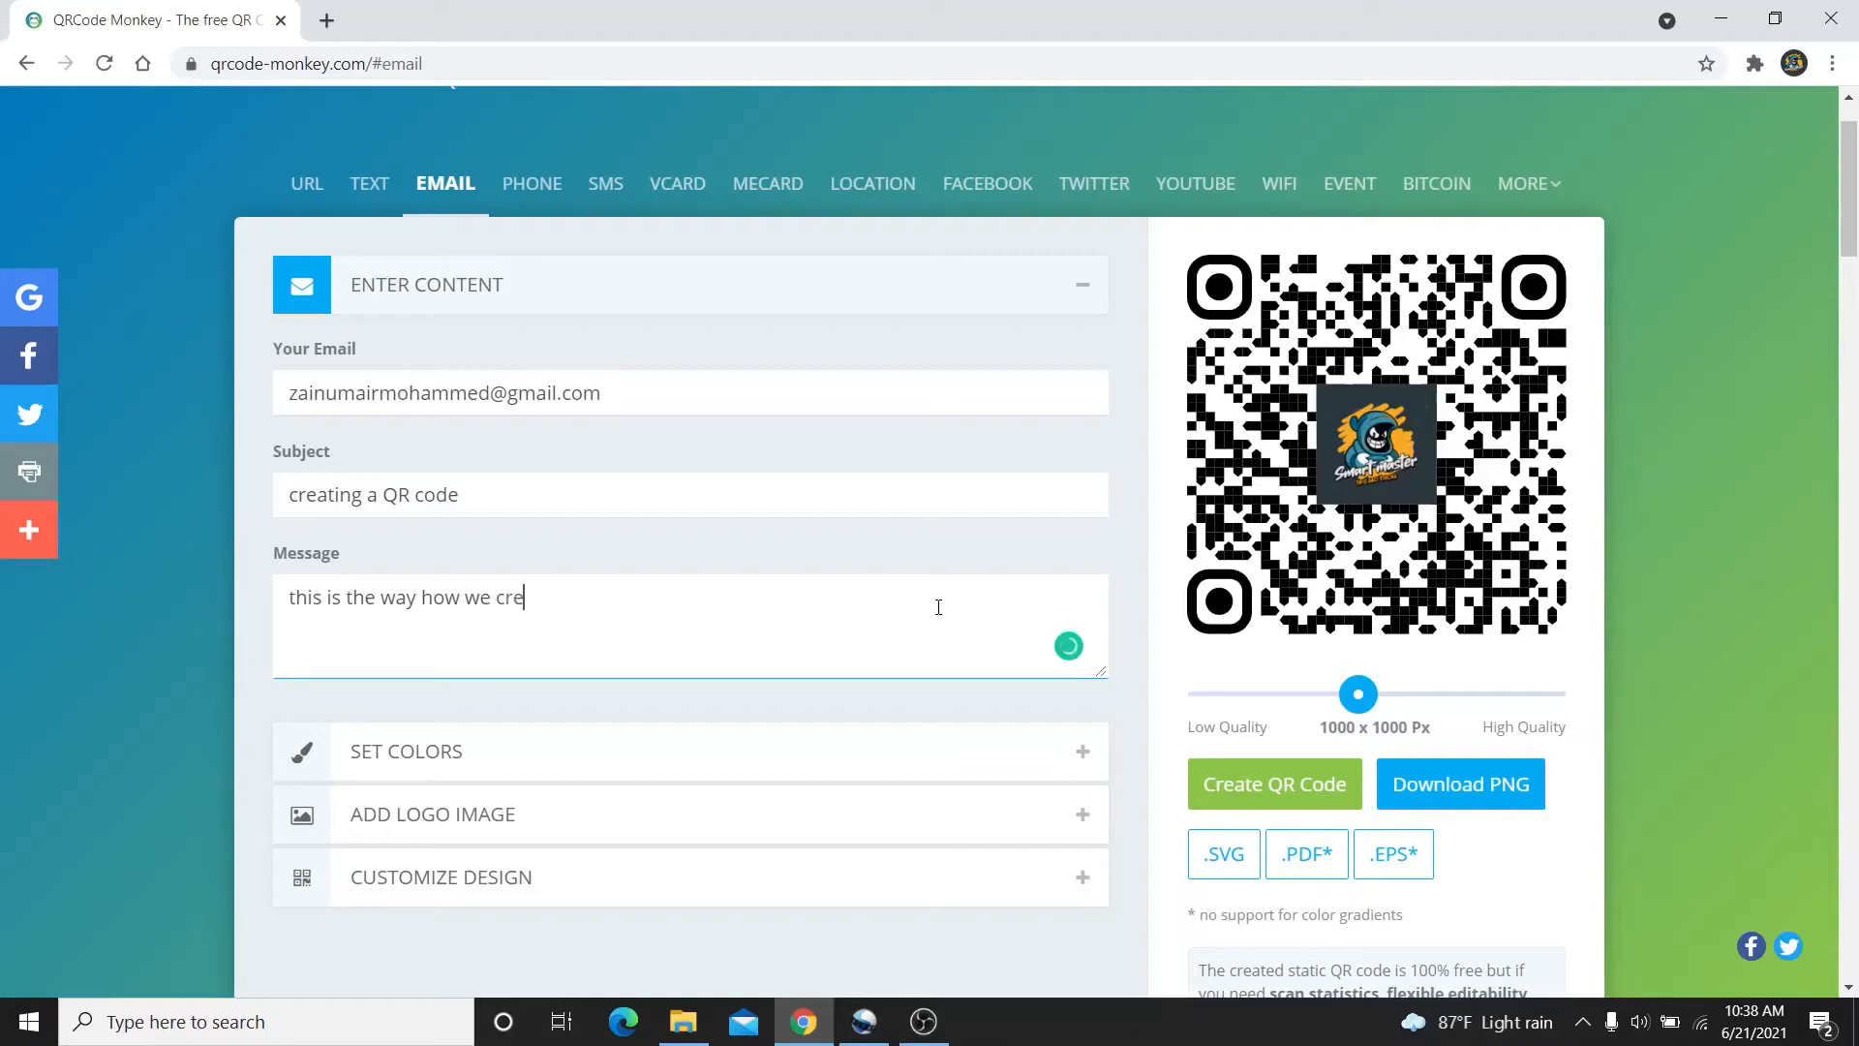
text(ate a QR code for a email)
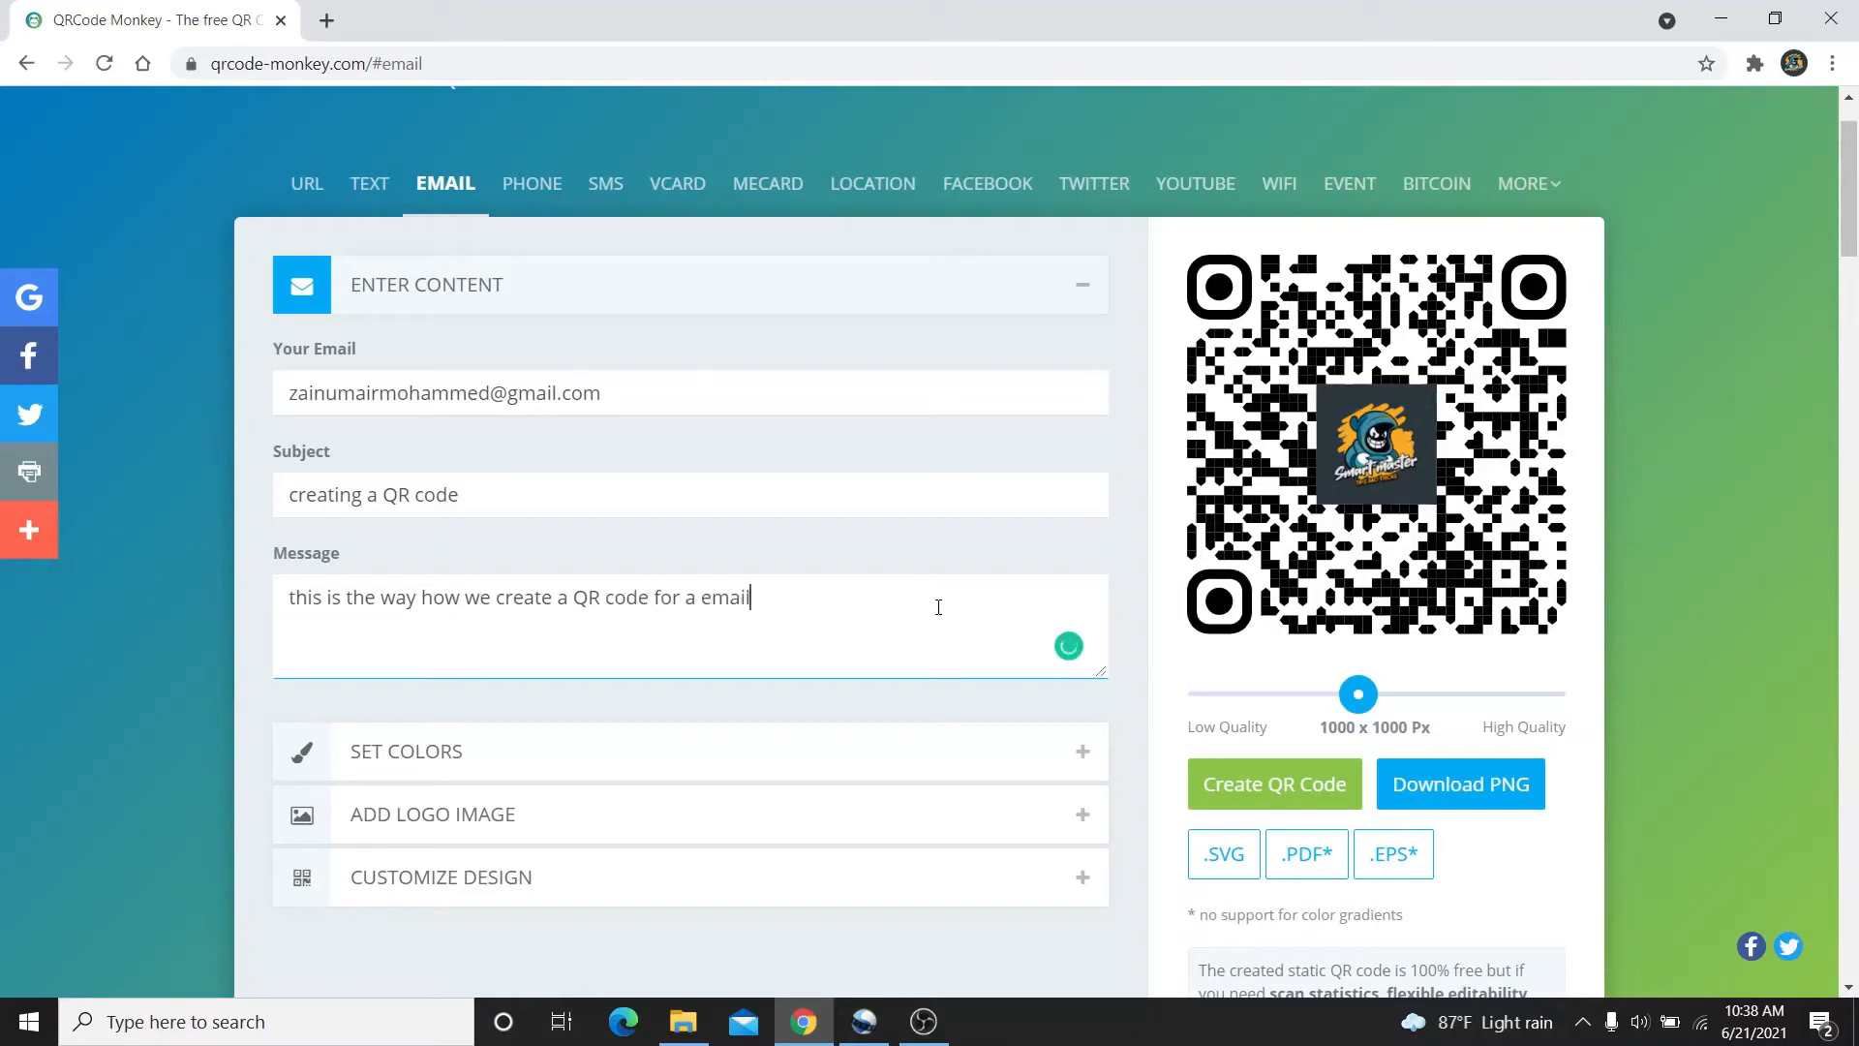
click(1107, 310)
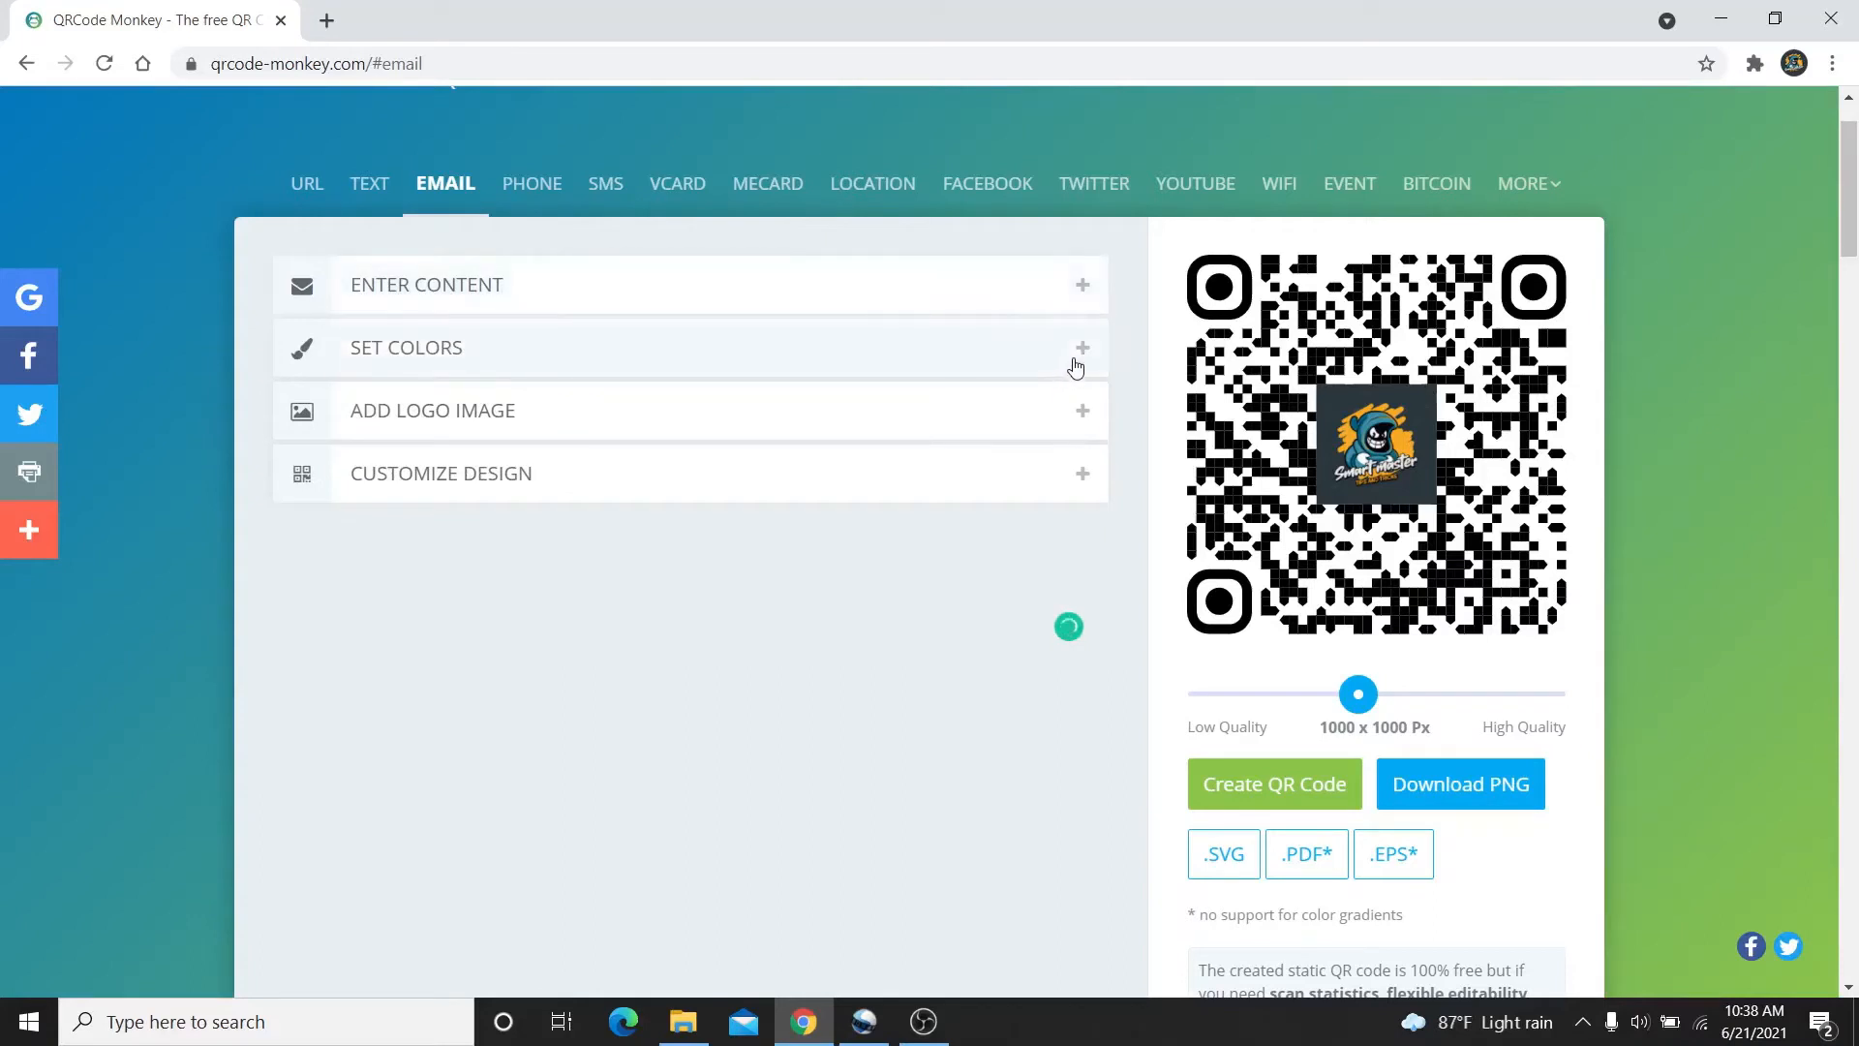
Colour the email code with a linear gradient from red #B91313 to pink #C0708B
click(1074, 366)
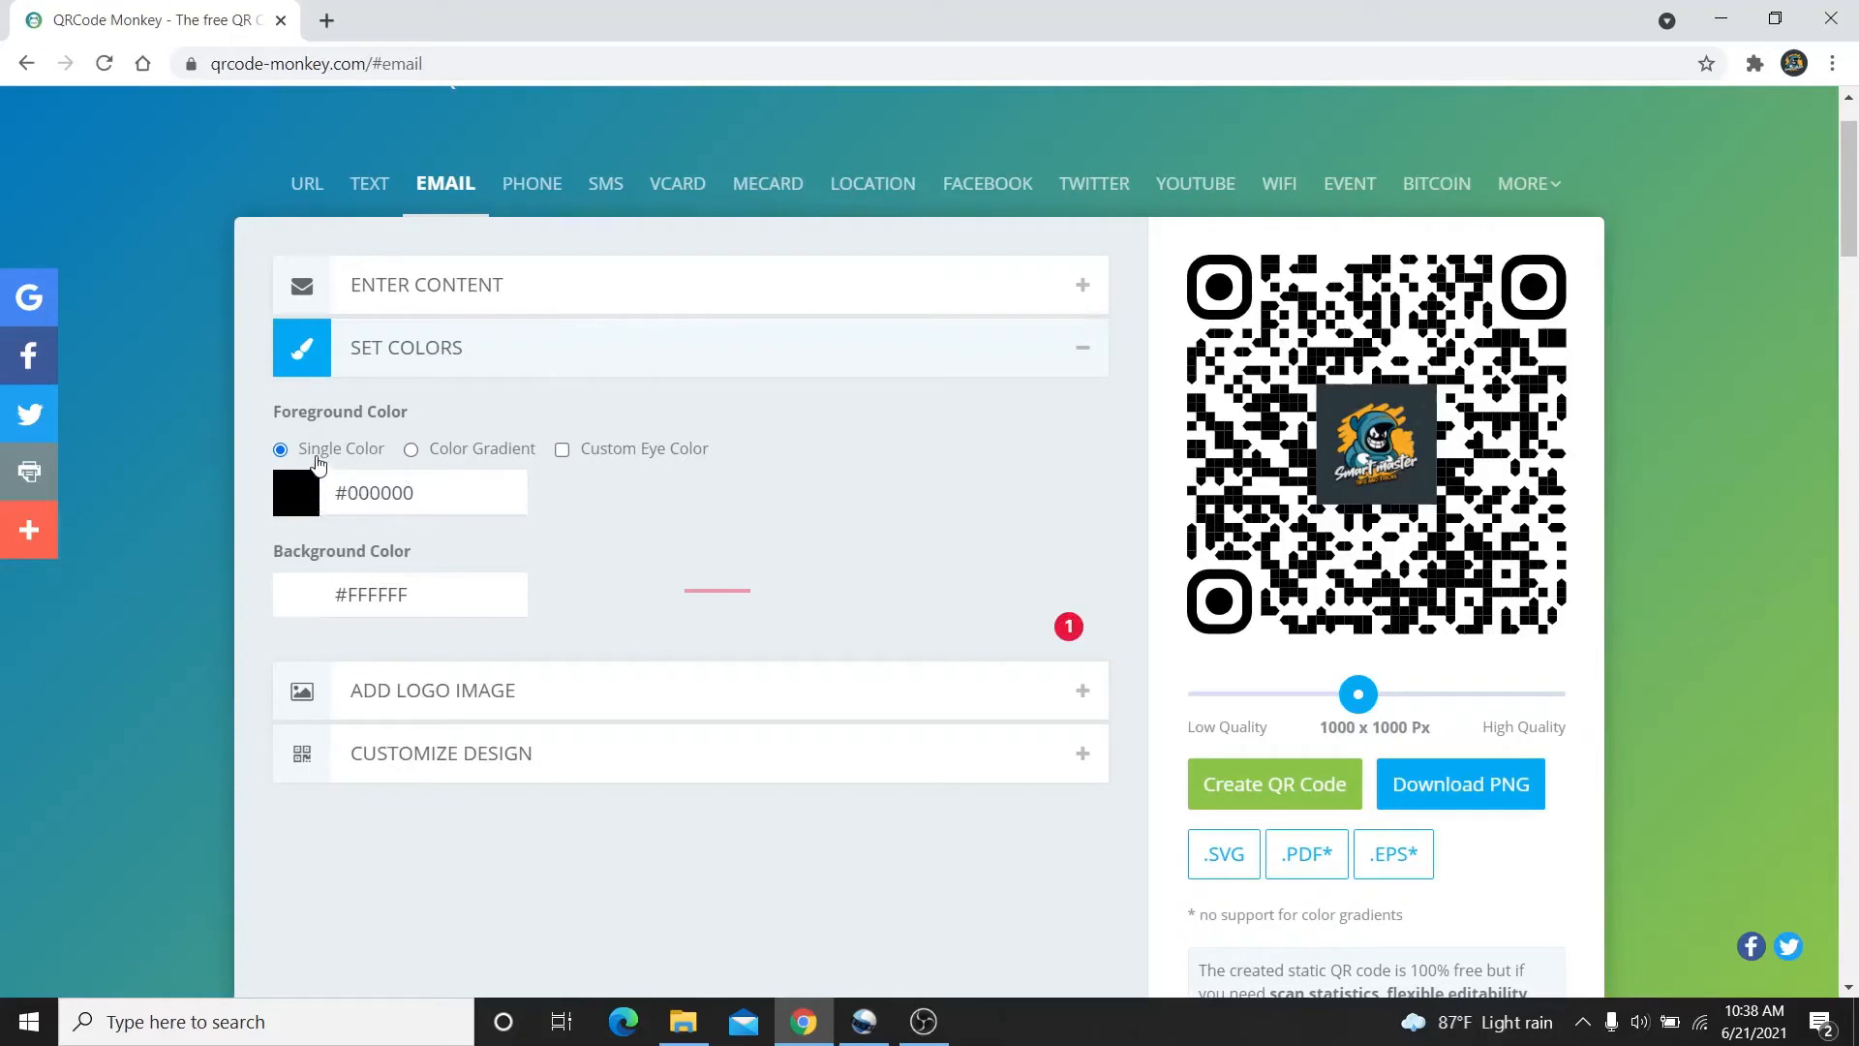
click(320, 495)
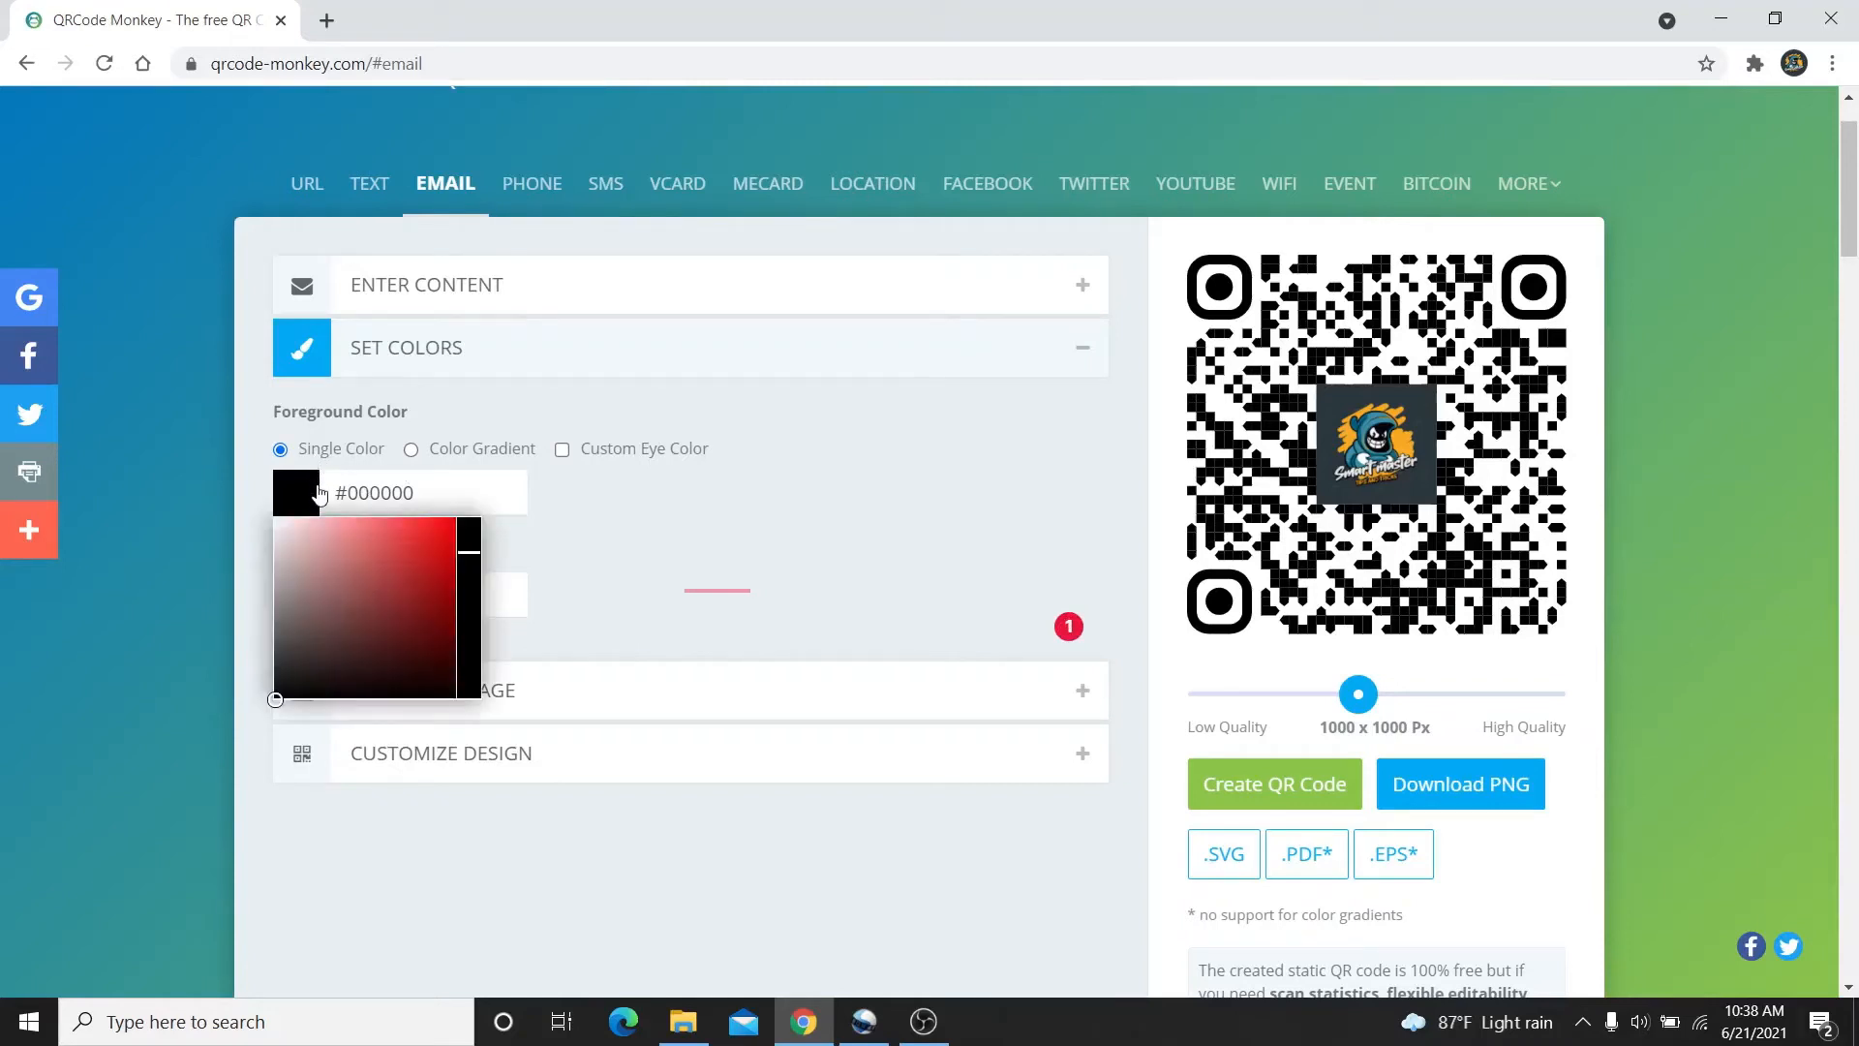
click(455, 451)
click(579, 493)
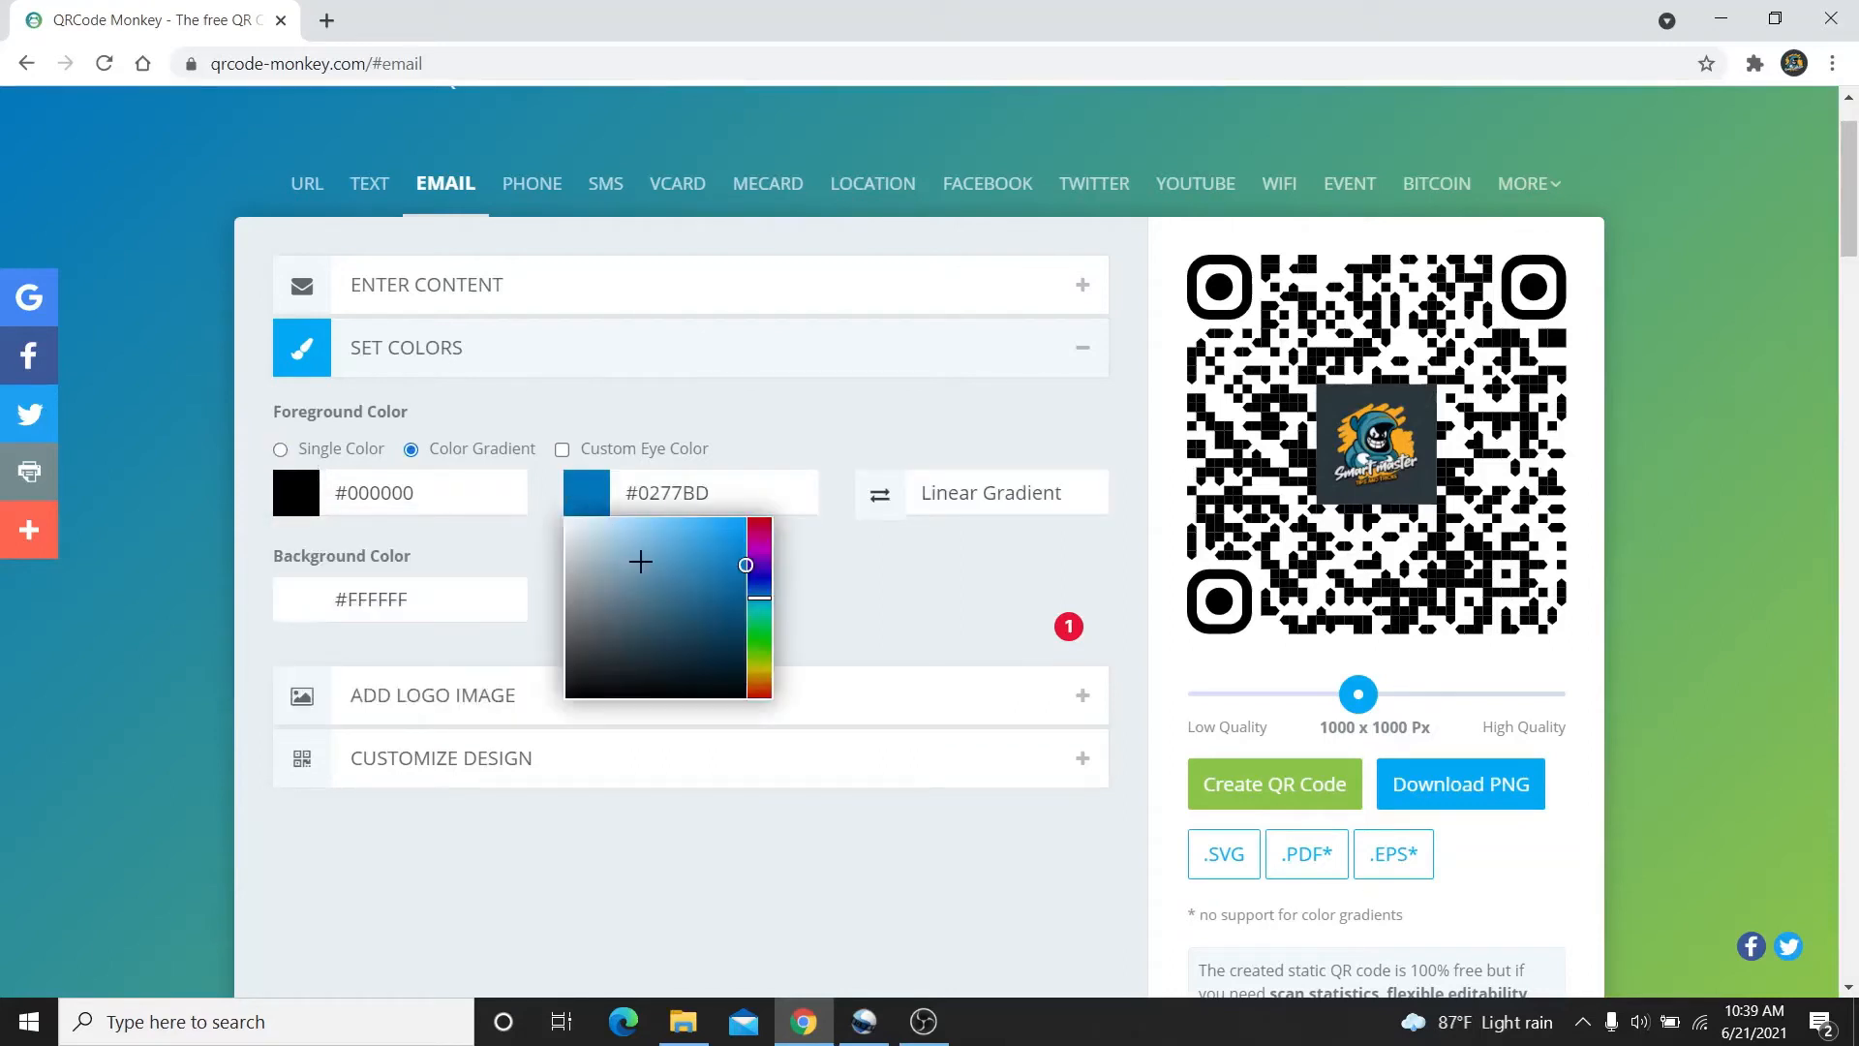
click(640, 561)
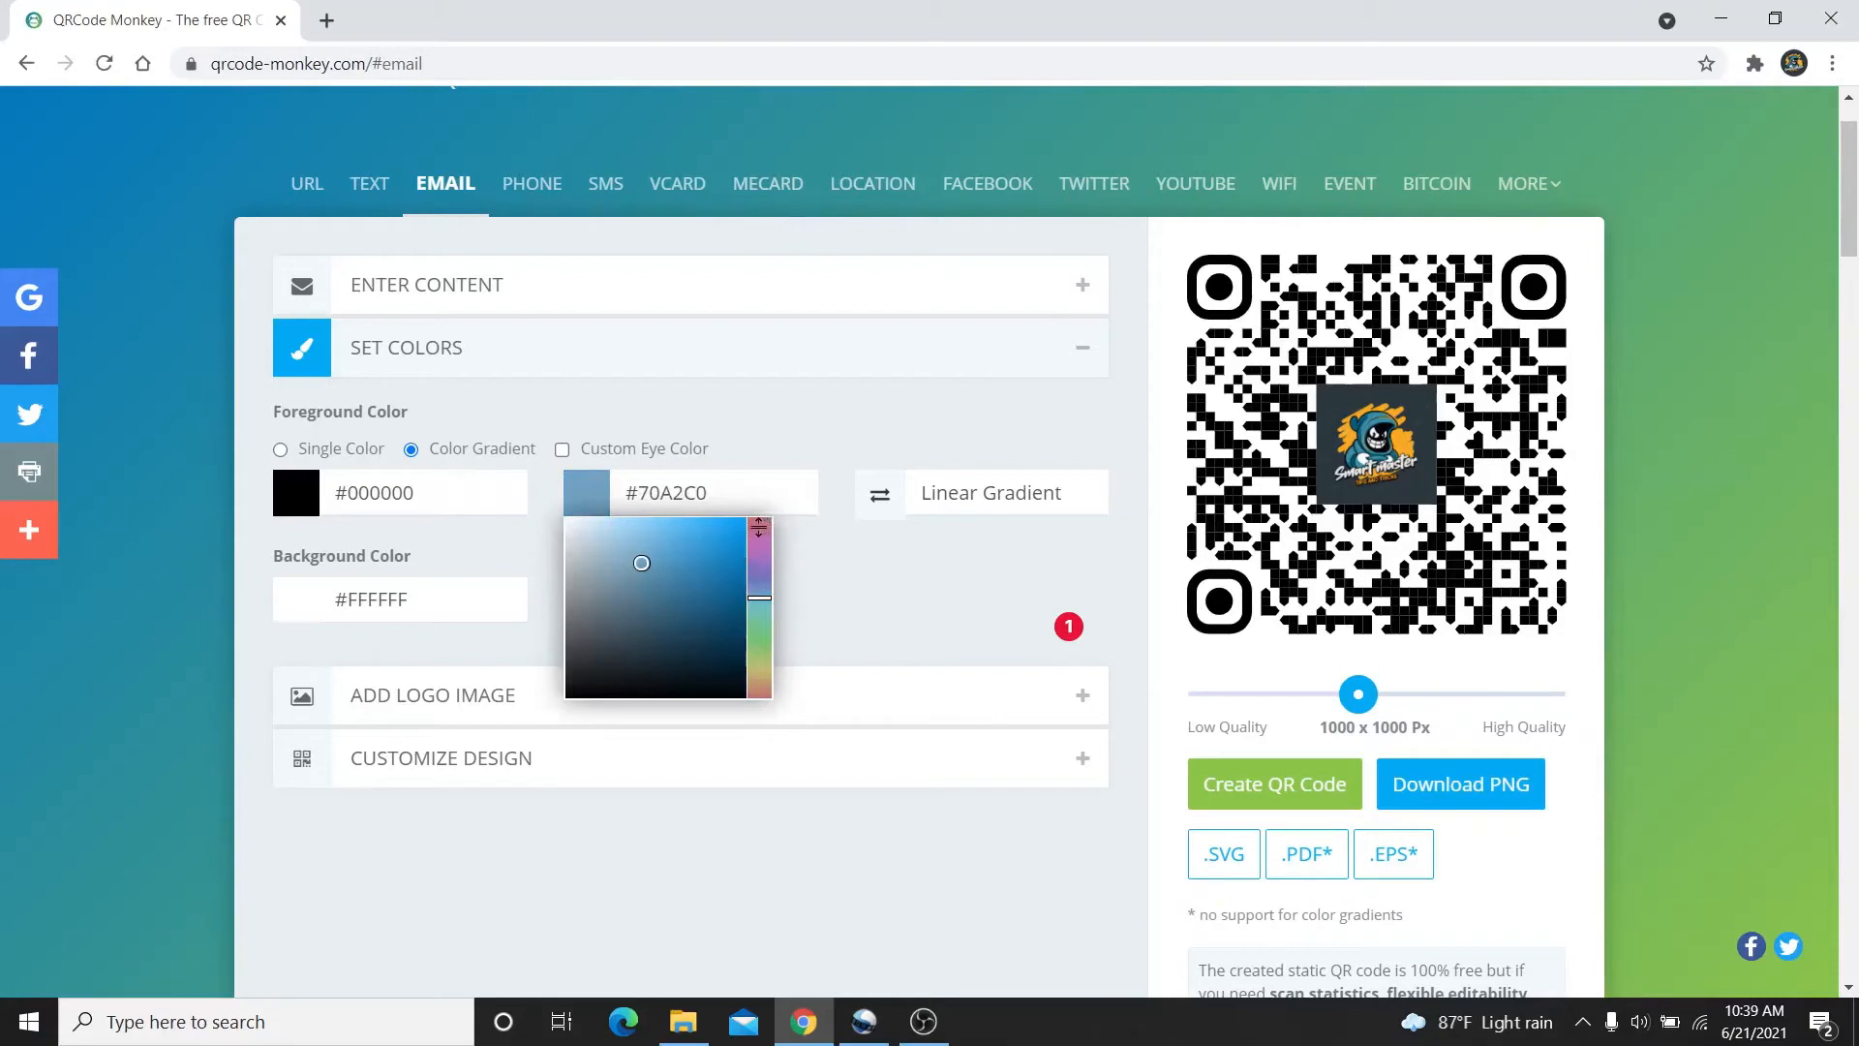
click(770, 527)
click(434, 481)
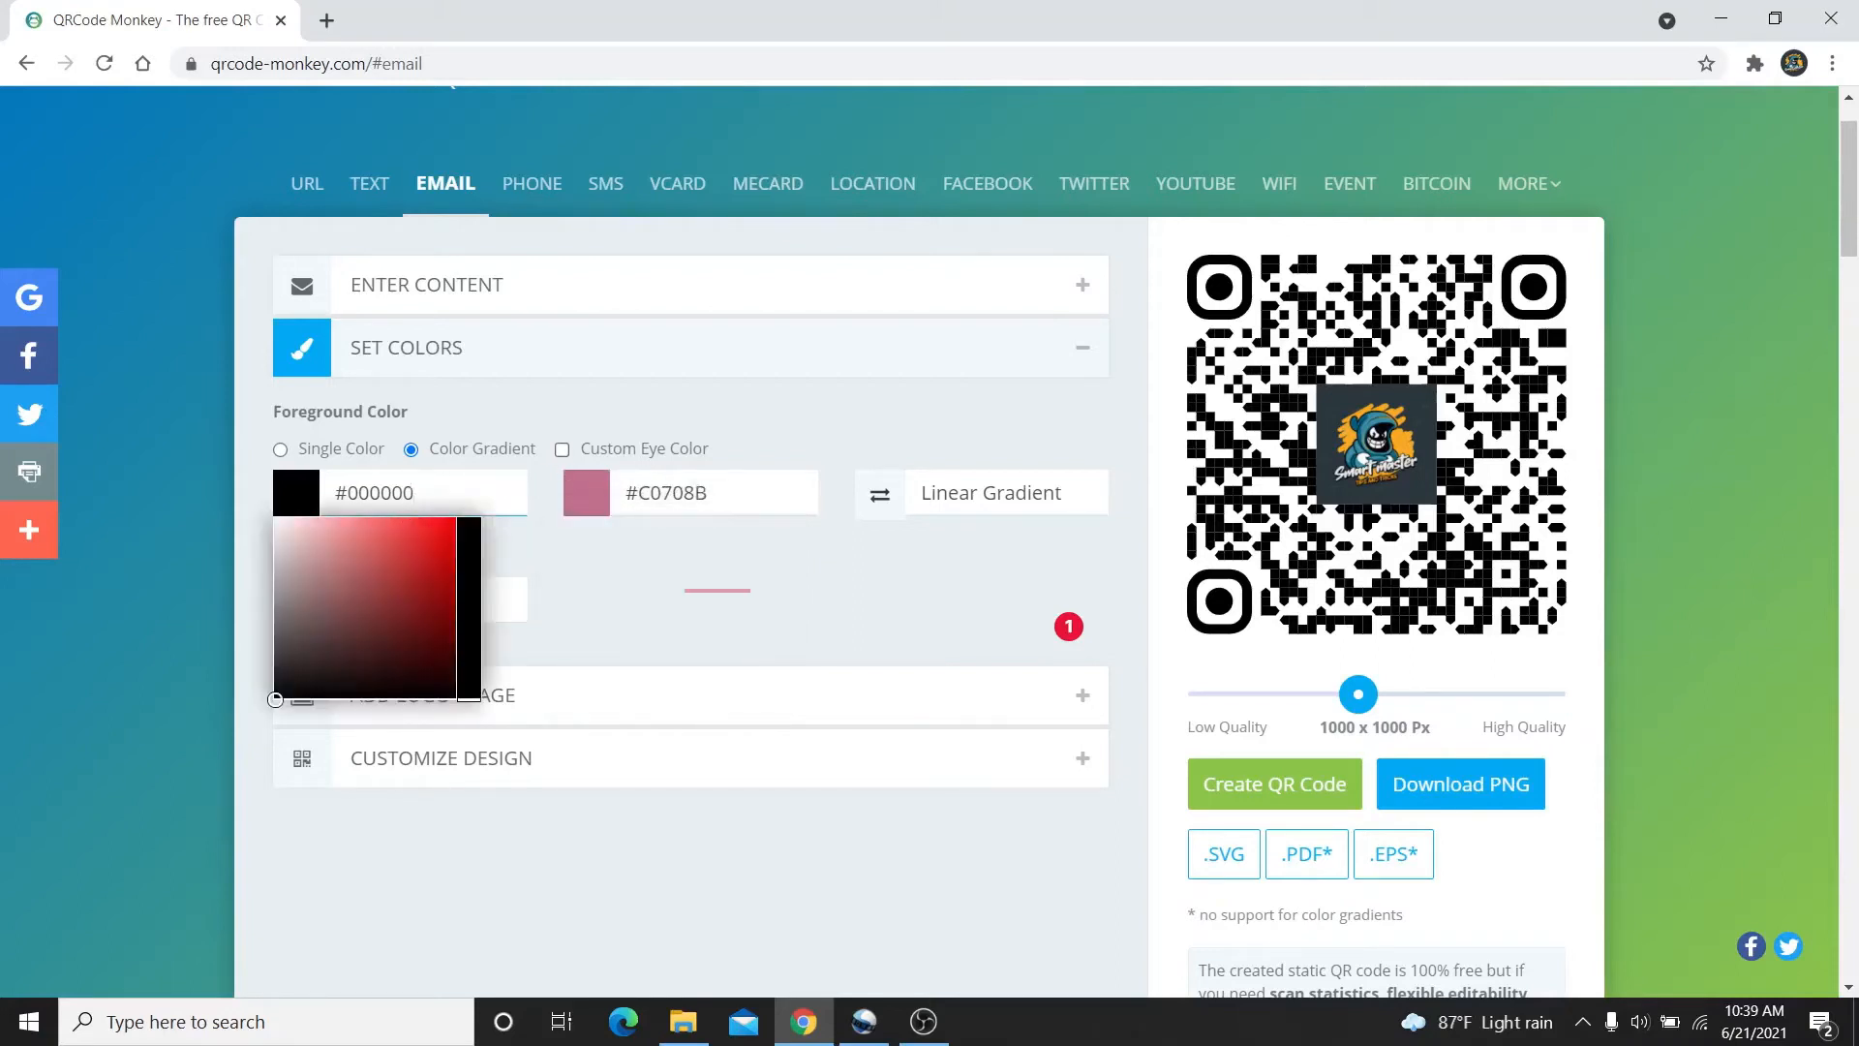
click(436, 567)
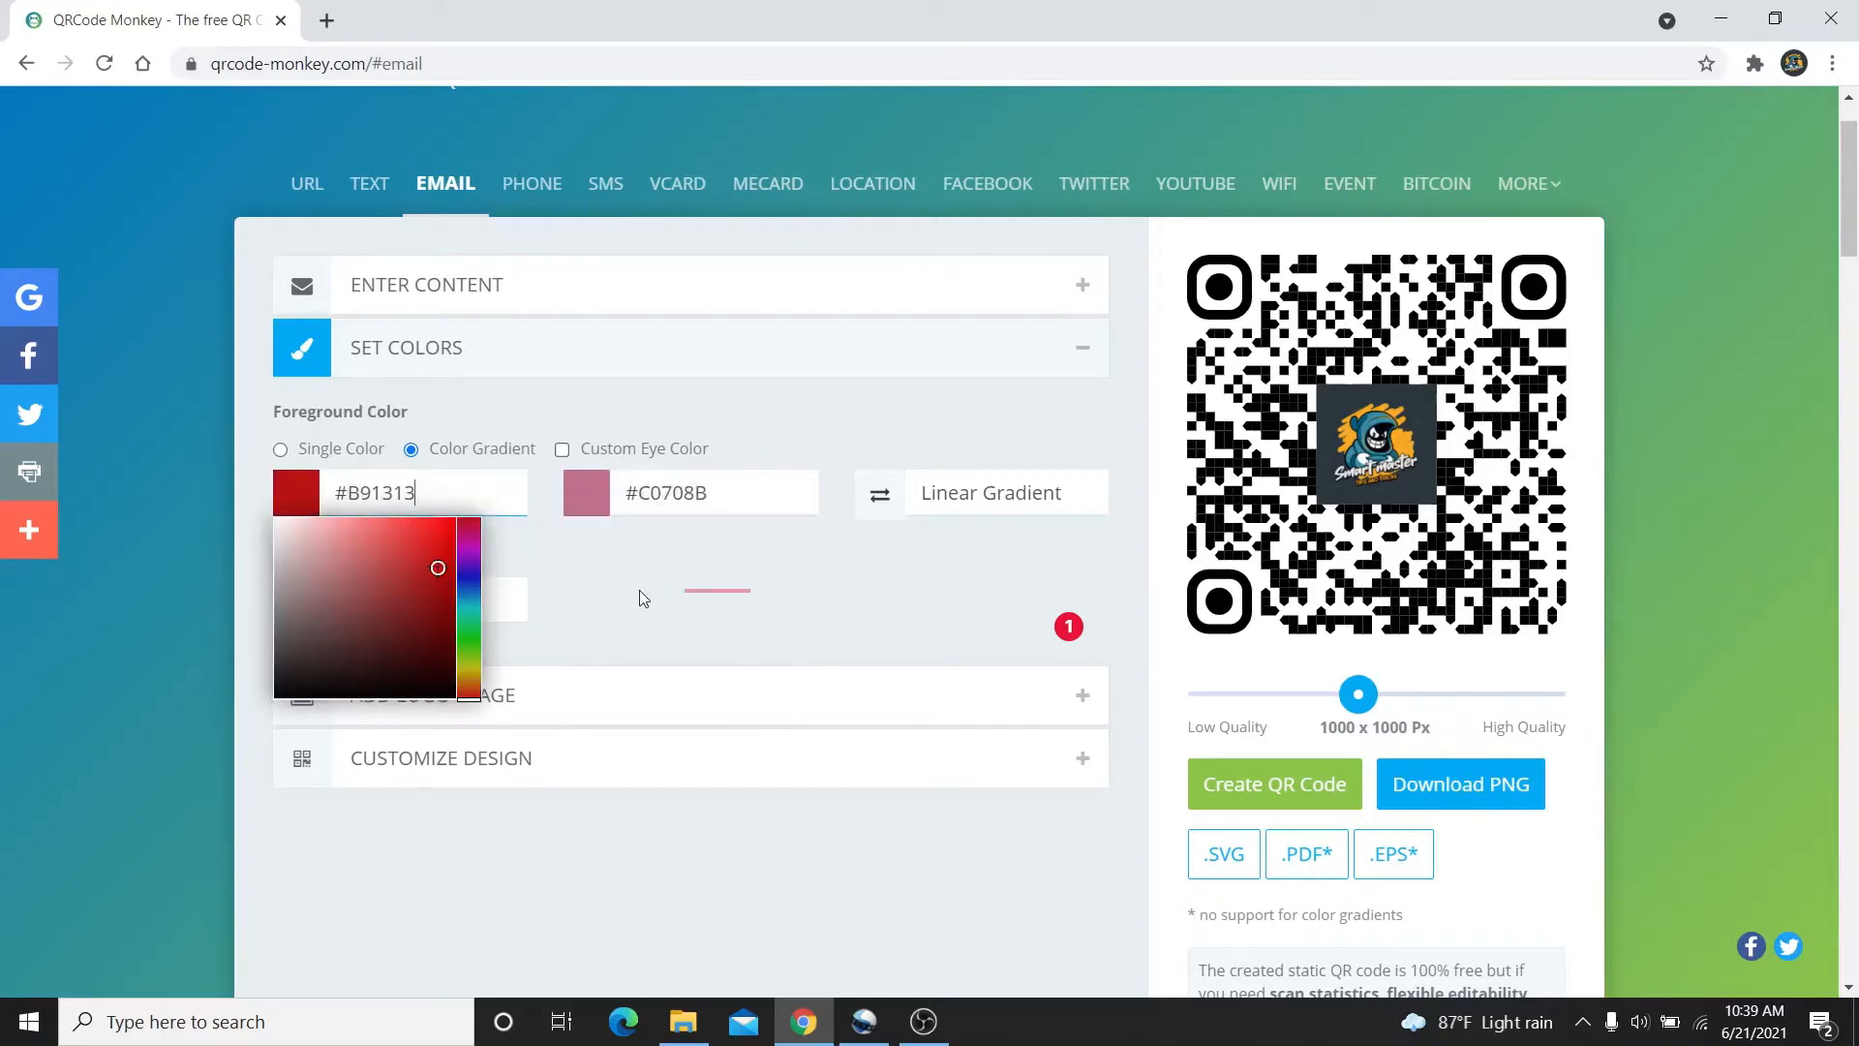
click(632, 492)
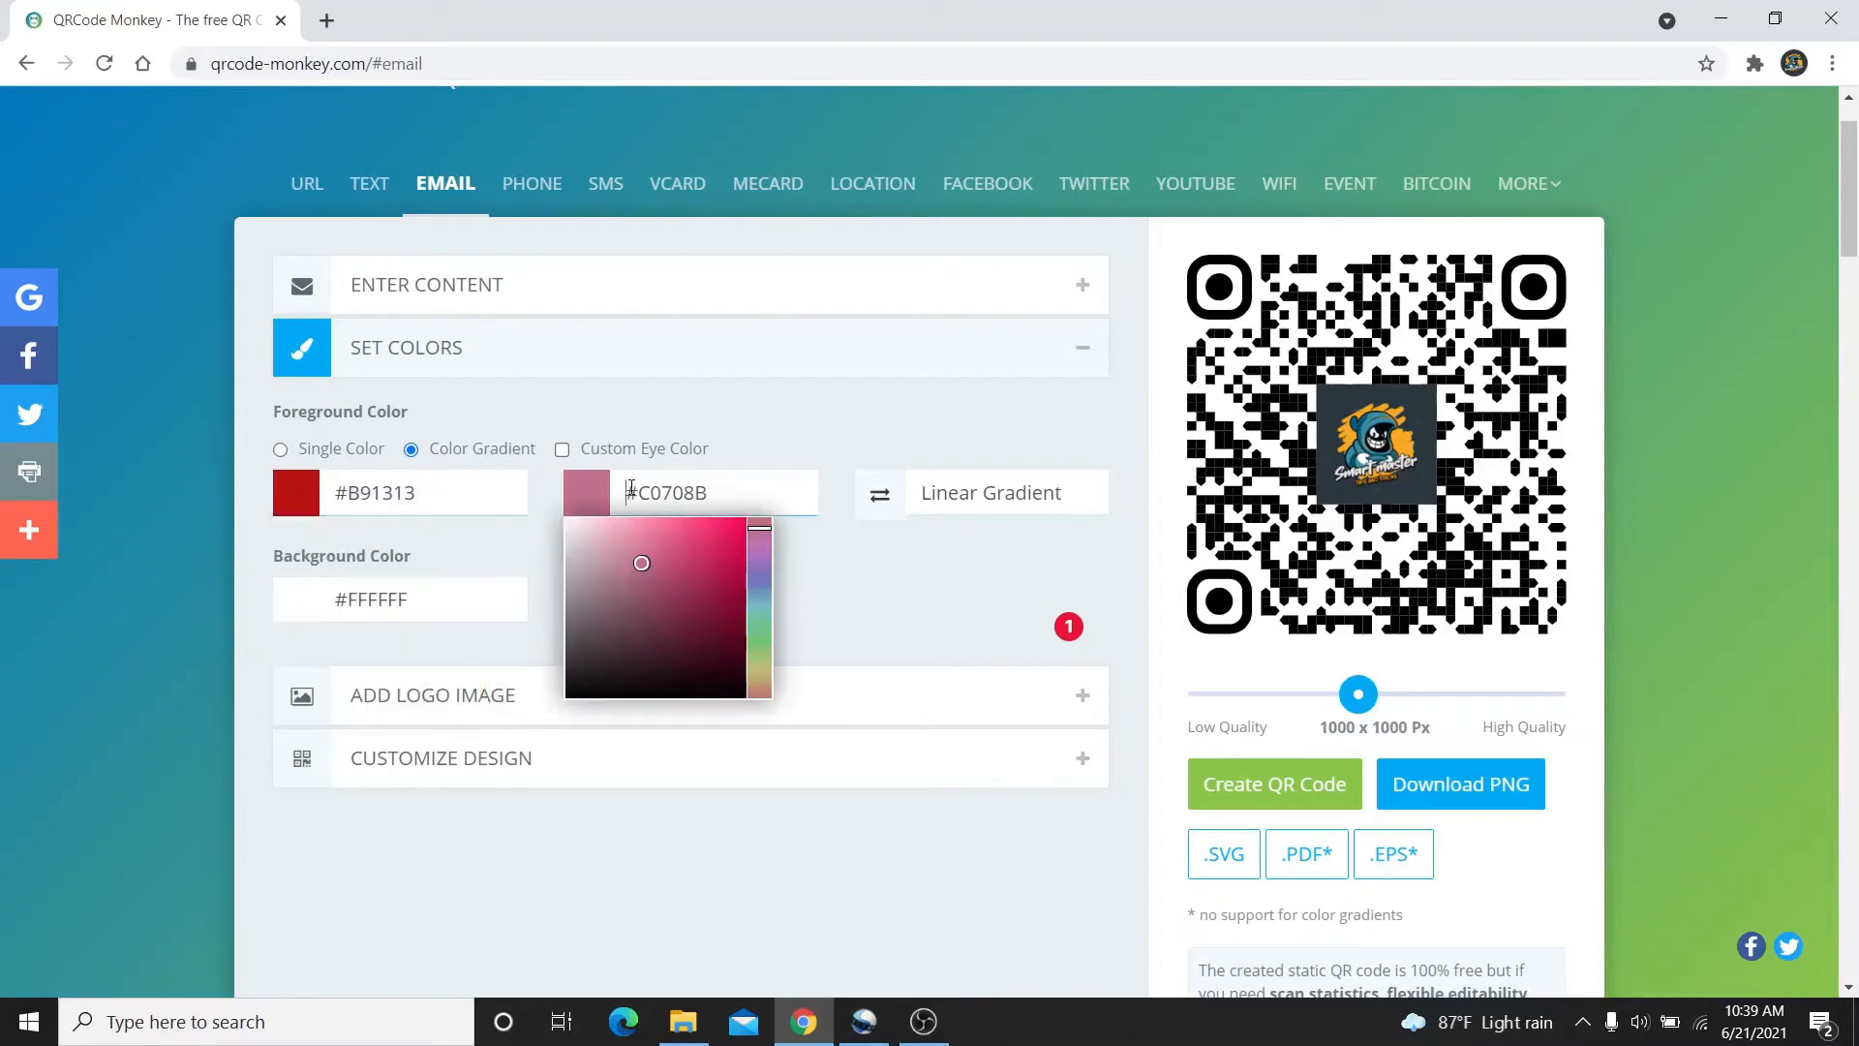
click(498, 547)
click(809, 356)
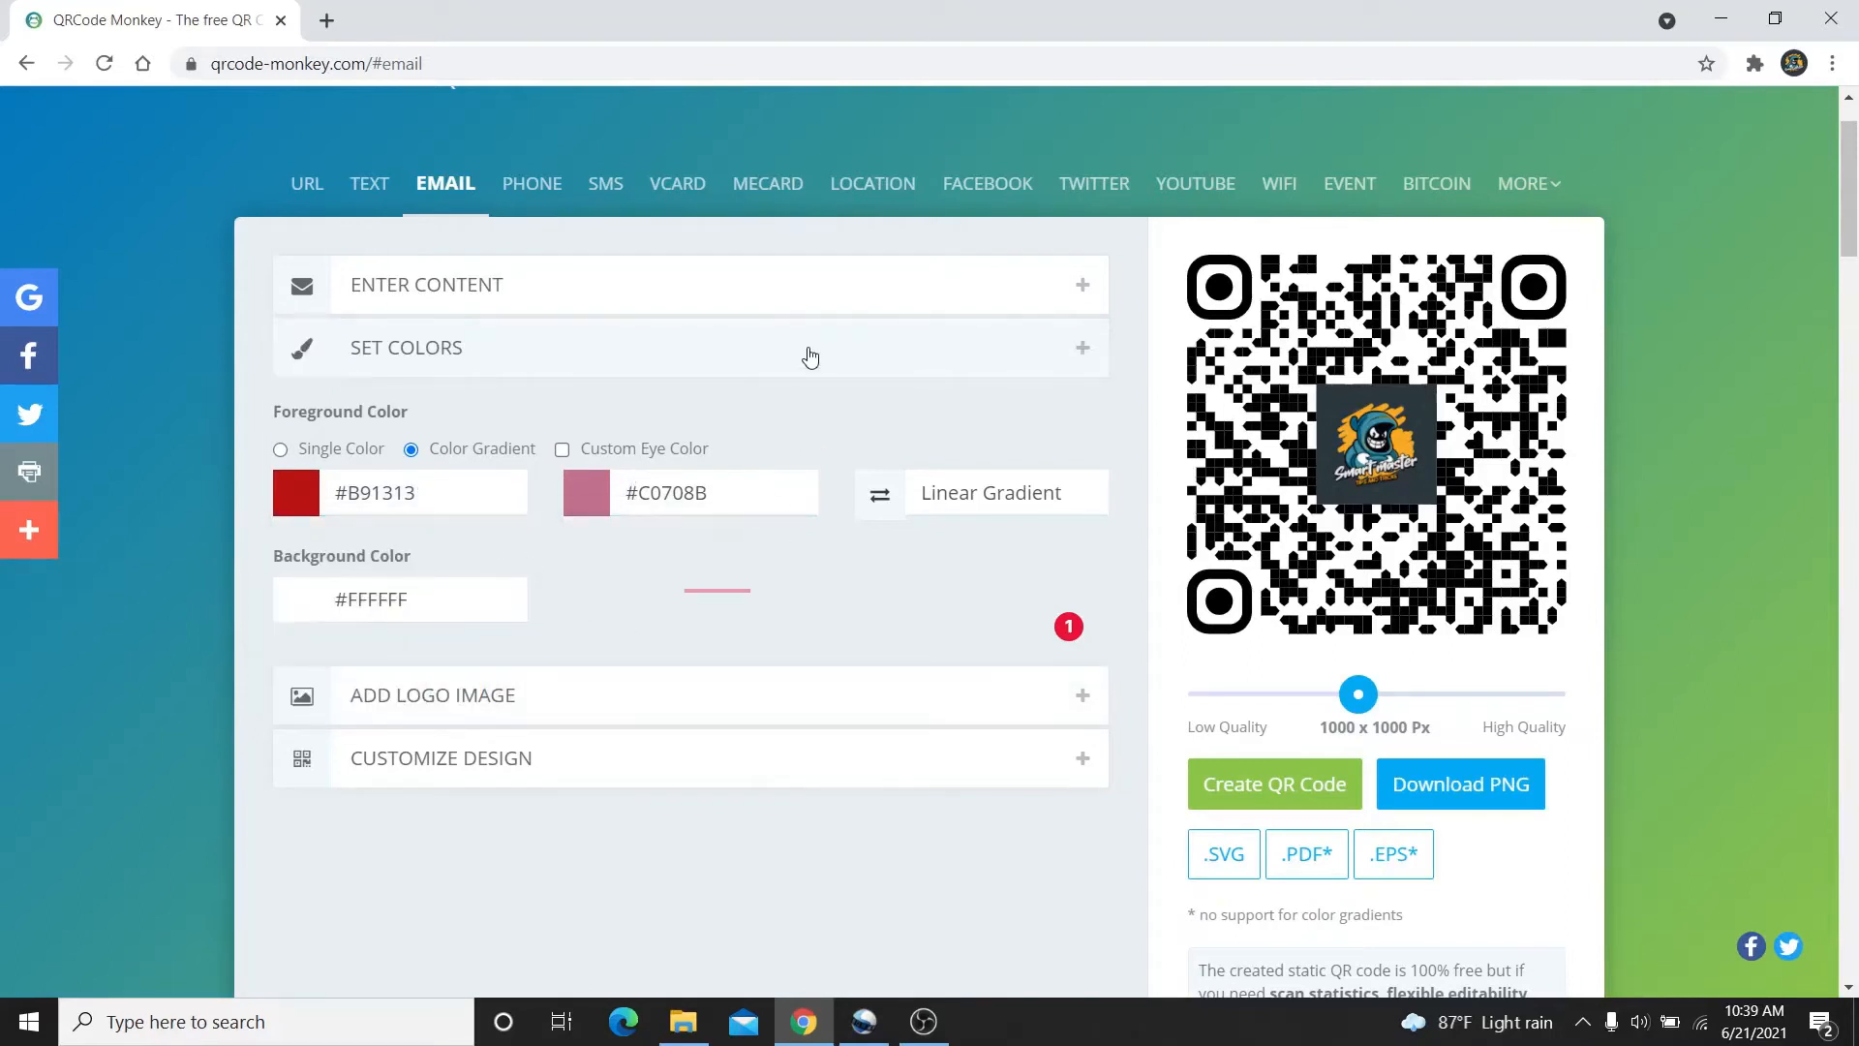
click(787, 441)
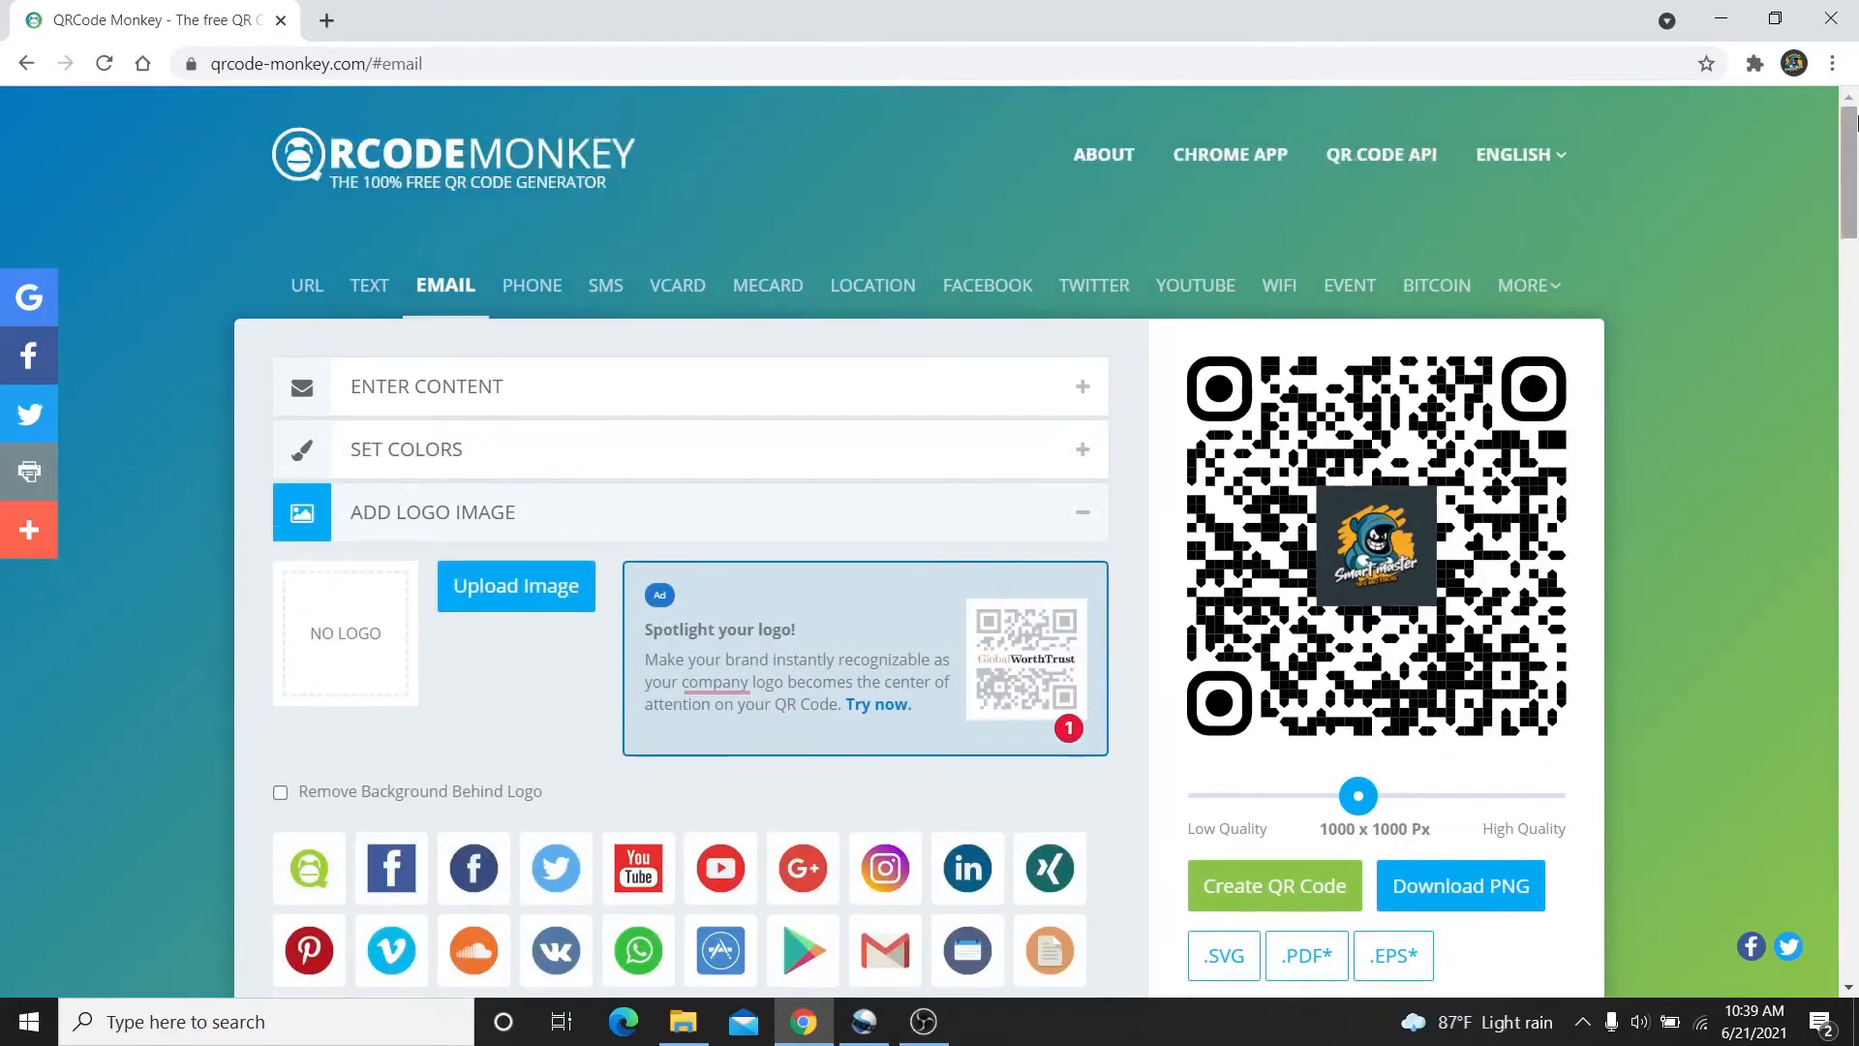
Upload the smart master image from Documents as the email code's logo
scroll(1855, 179, up, 2)
click(1855, 257)
drag(1851, 244, 1851, 190)
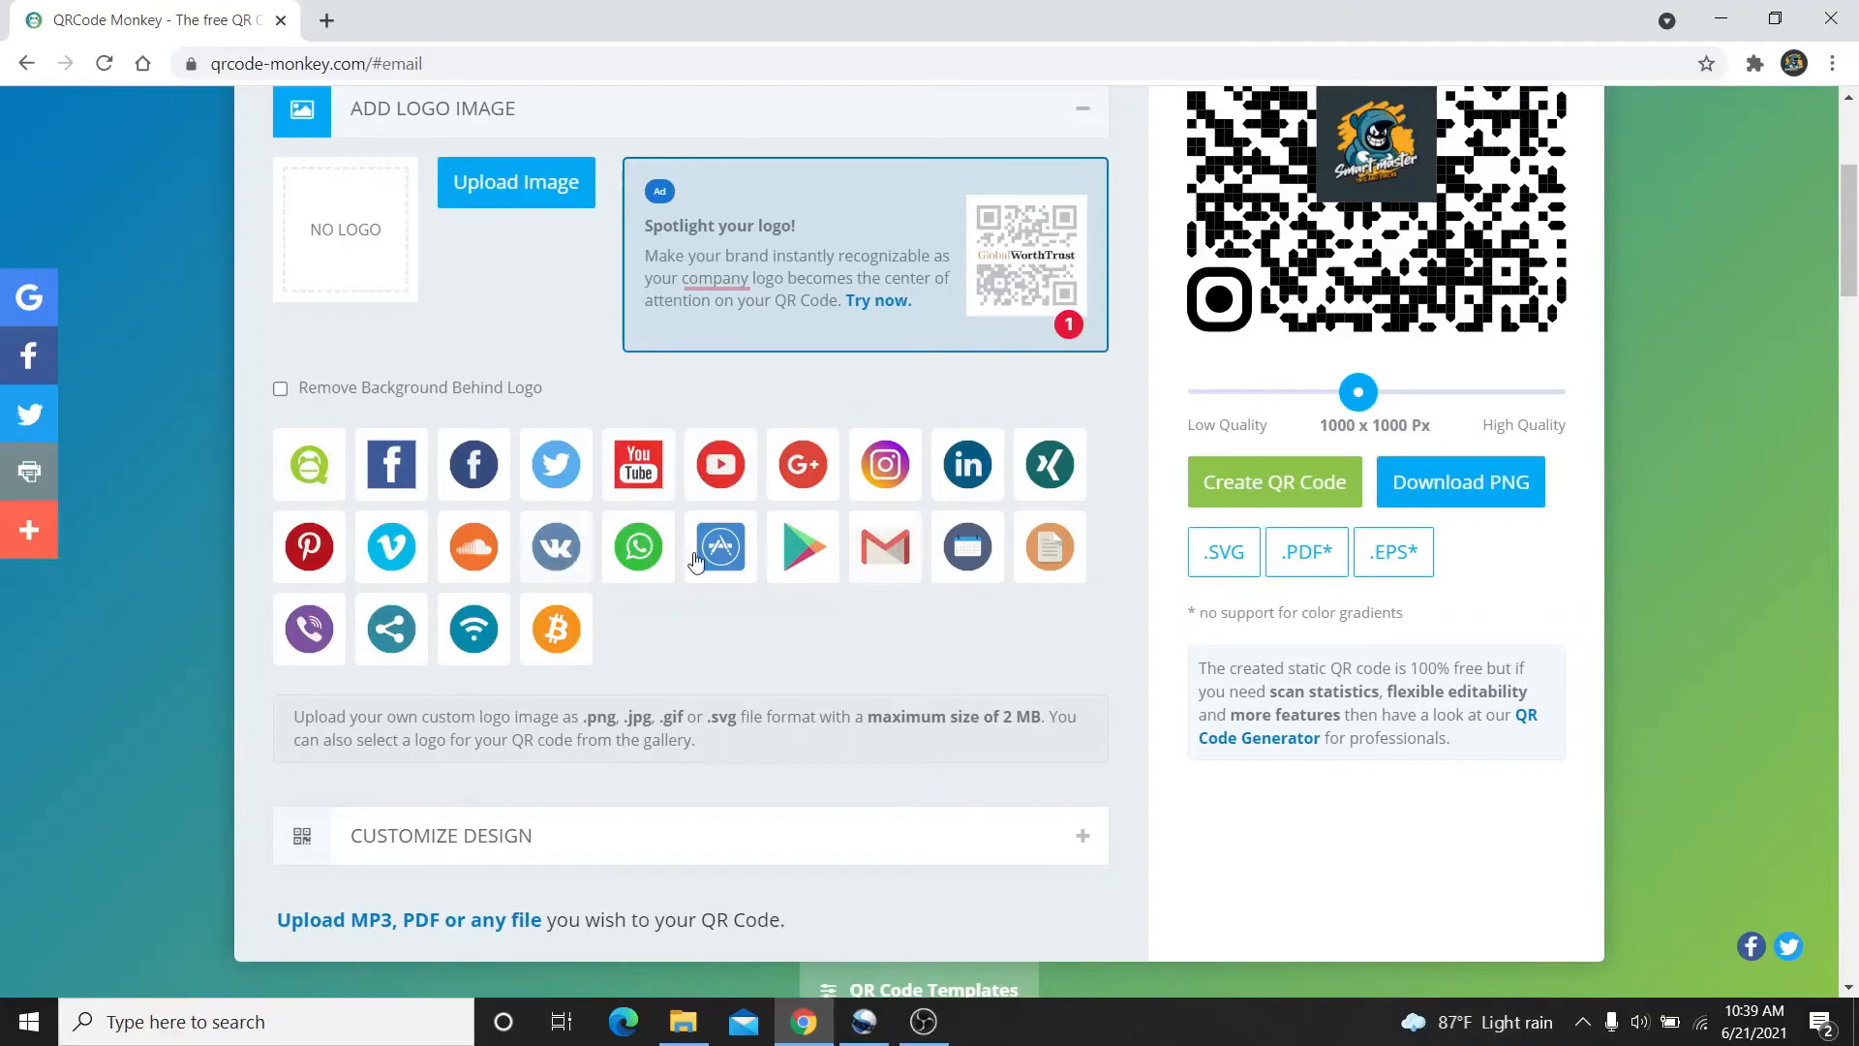
click(489, 197)
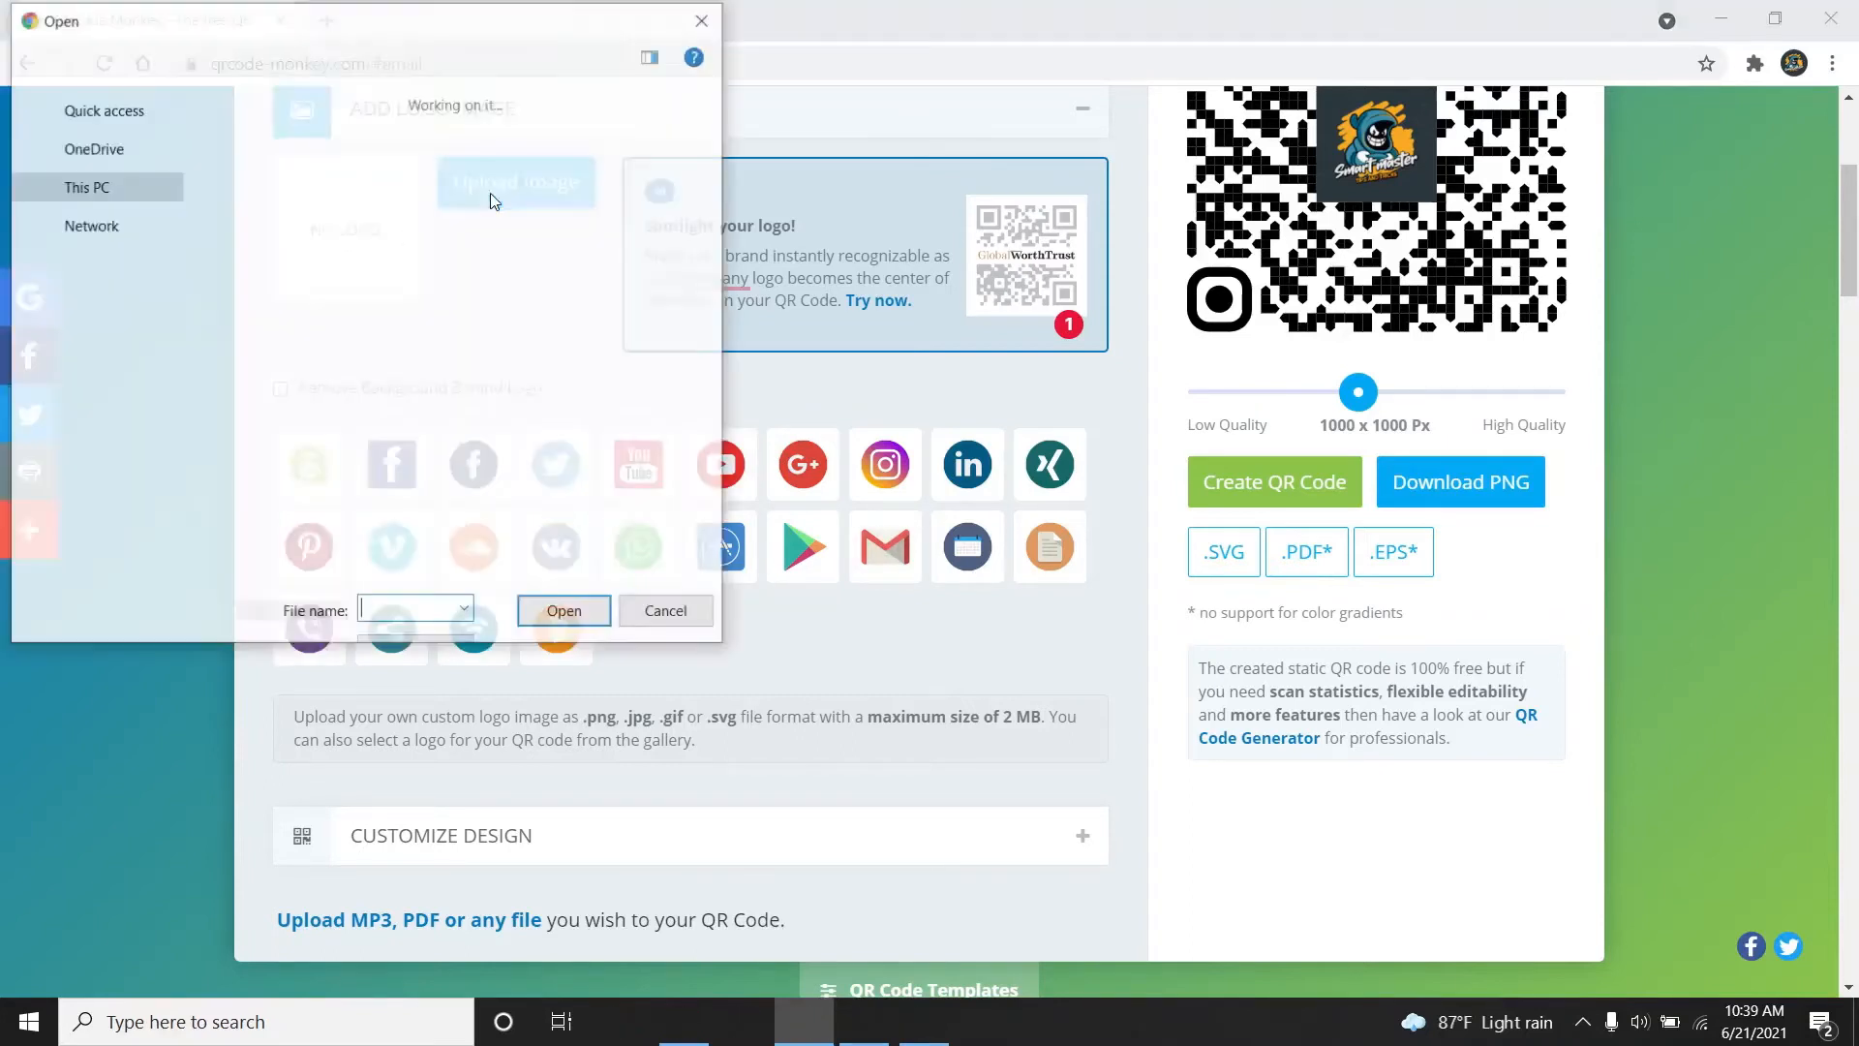
click(327, 205)
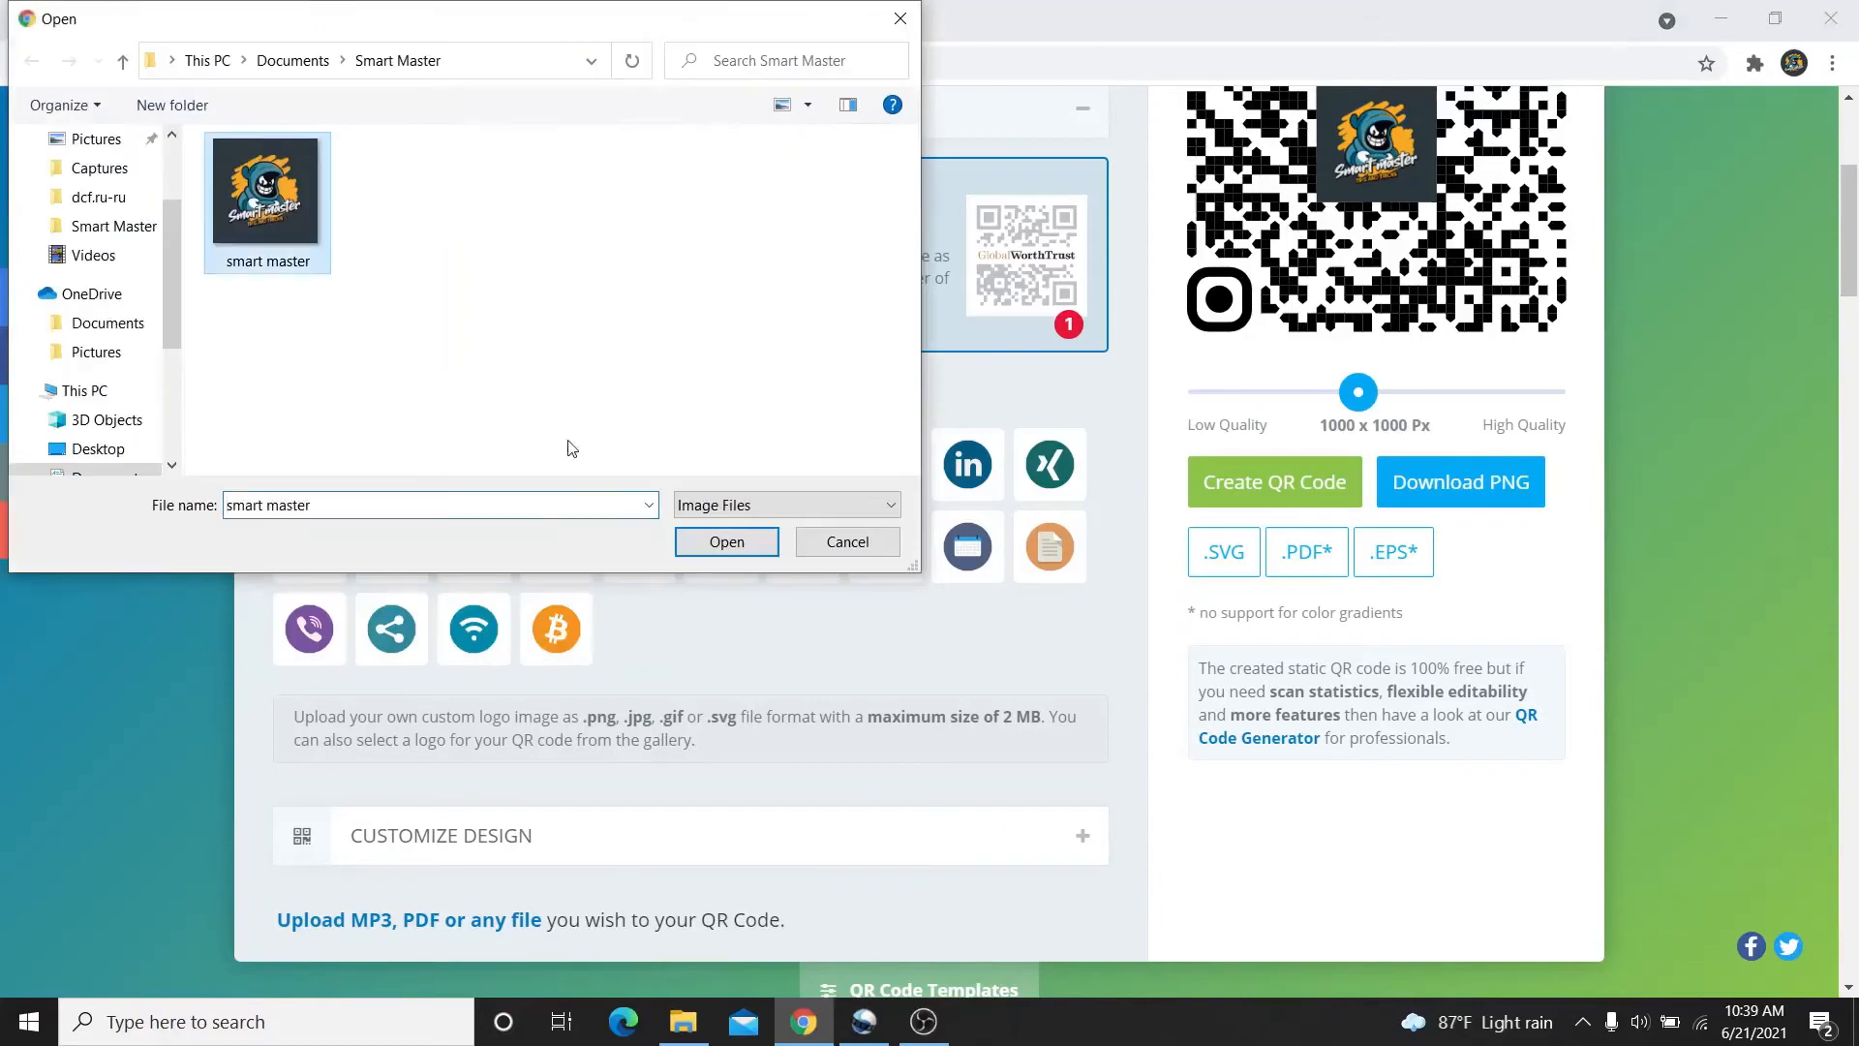
click(703, 545)
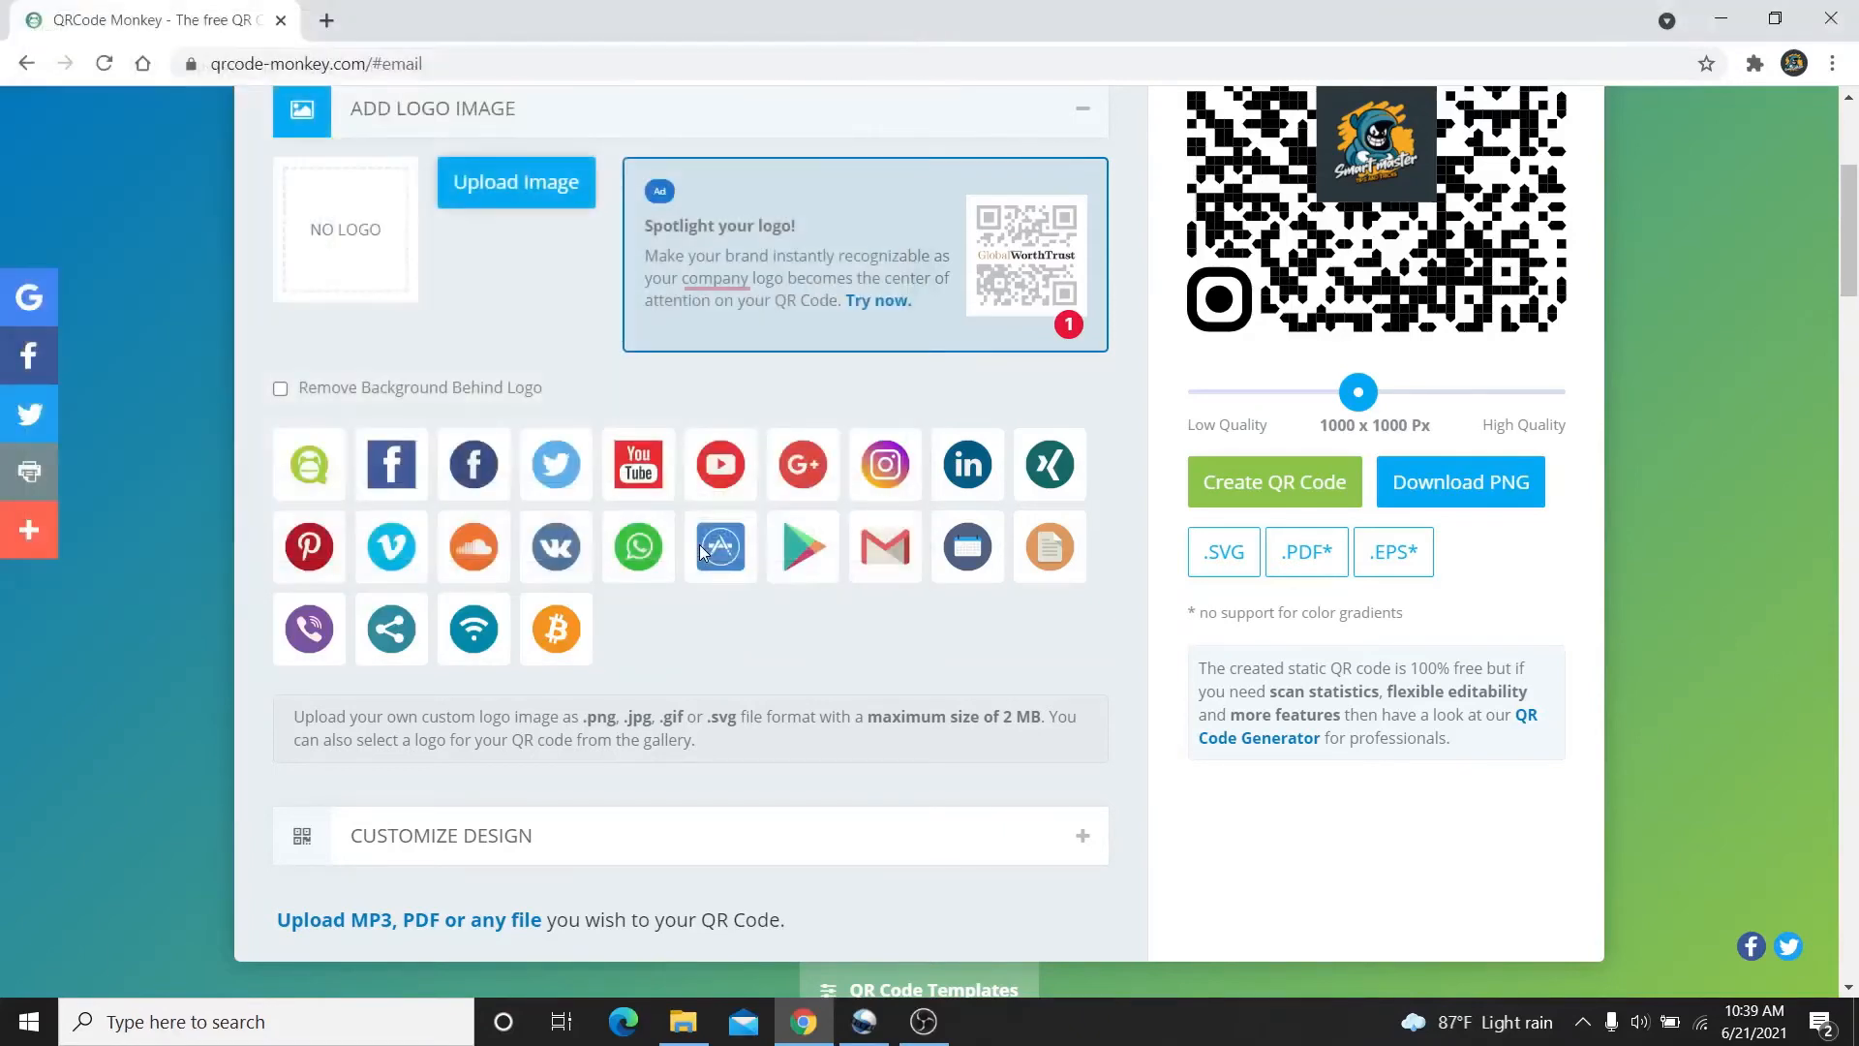
Change the email code to rounded-square eye balls with new eye frame and body styles
click(1085, 112)
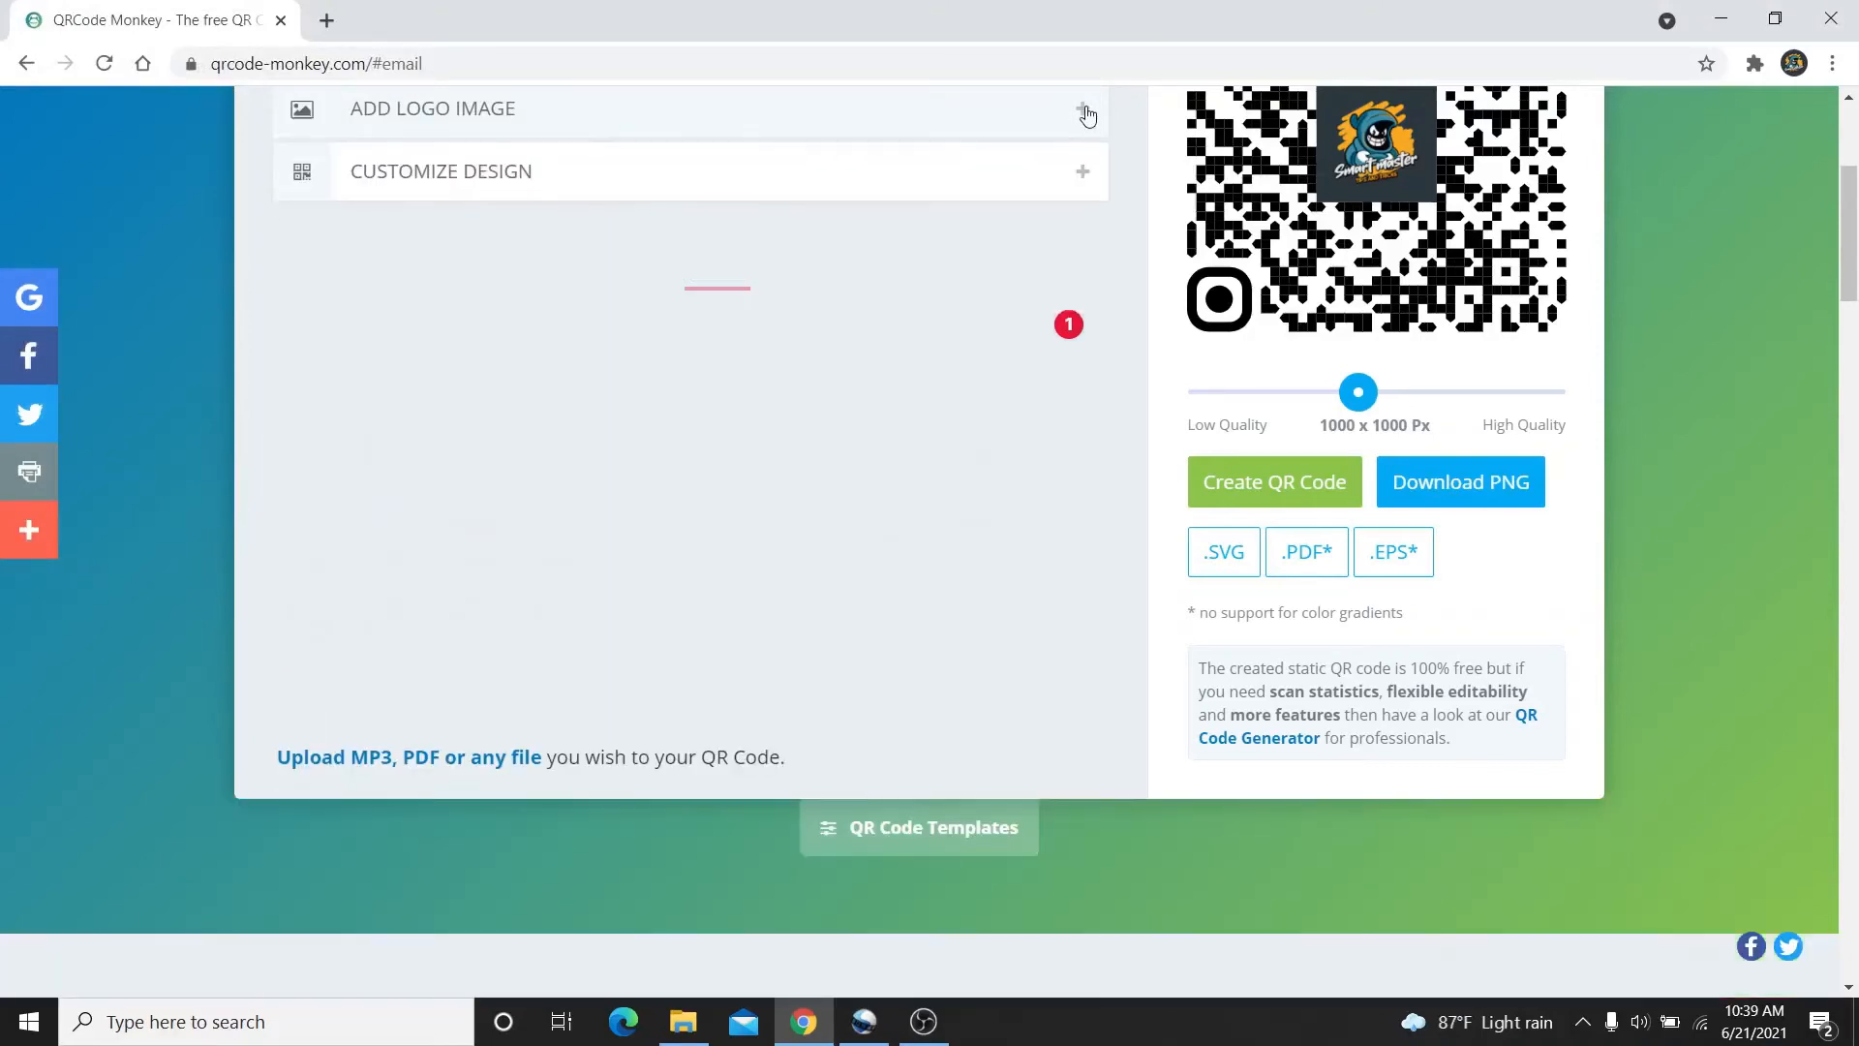
click(1067, 184)
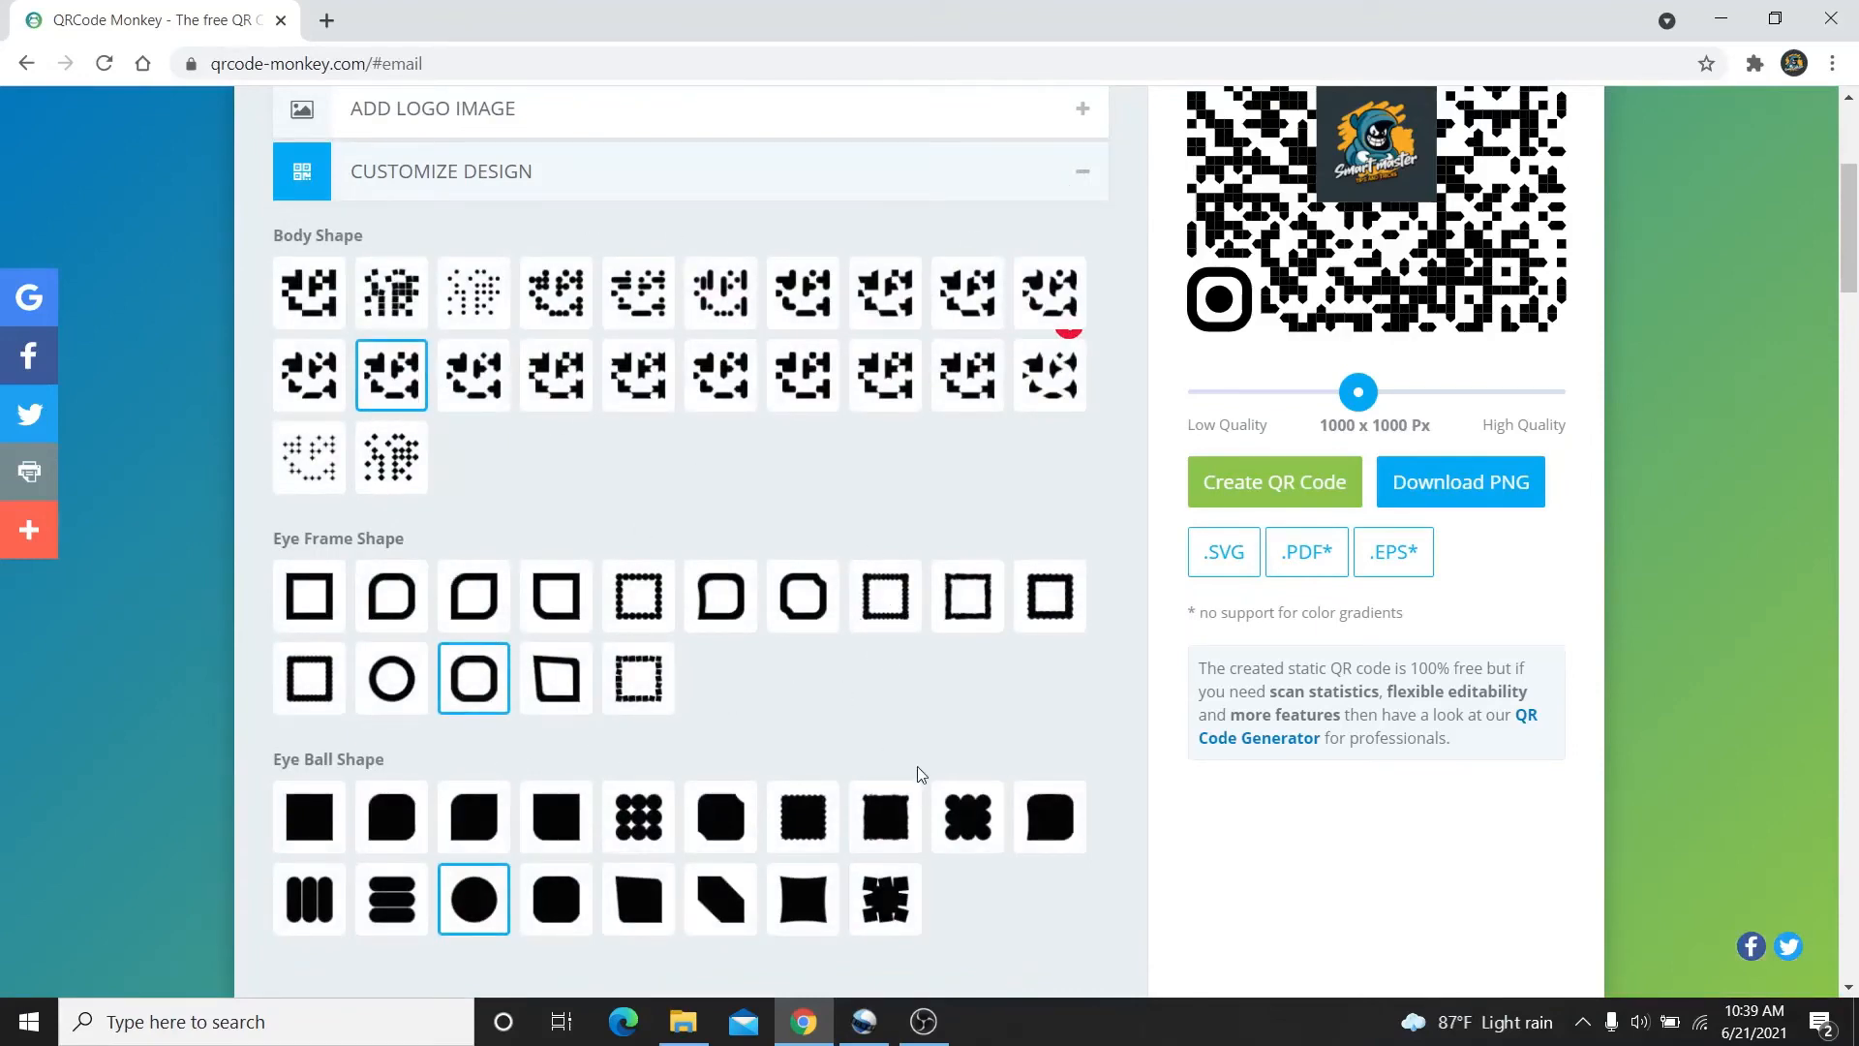
click(580, 913)
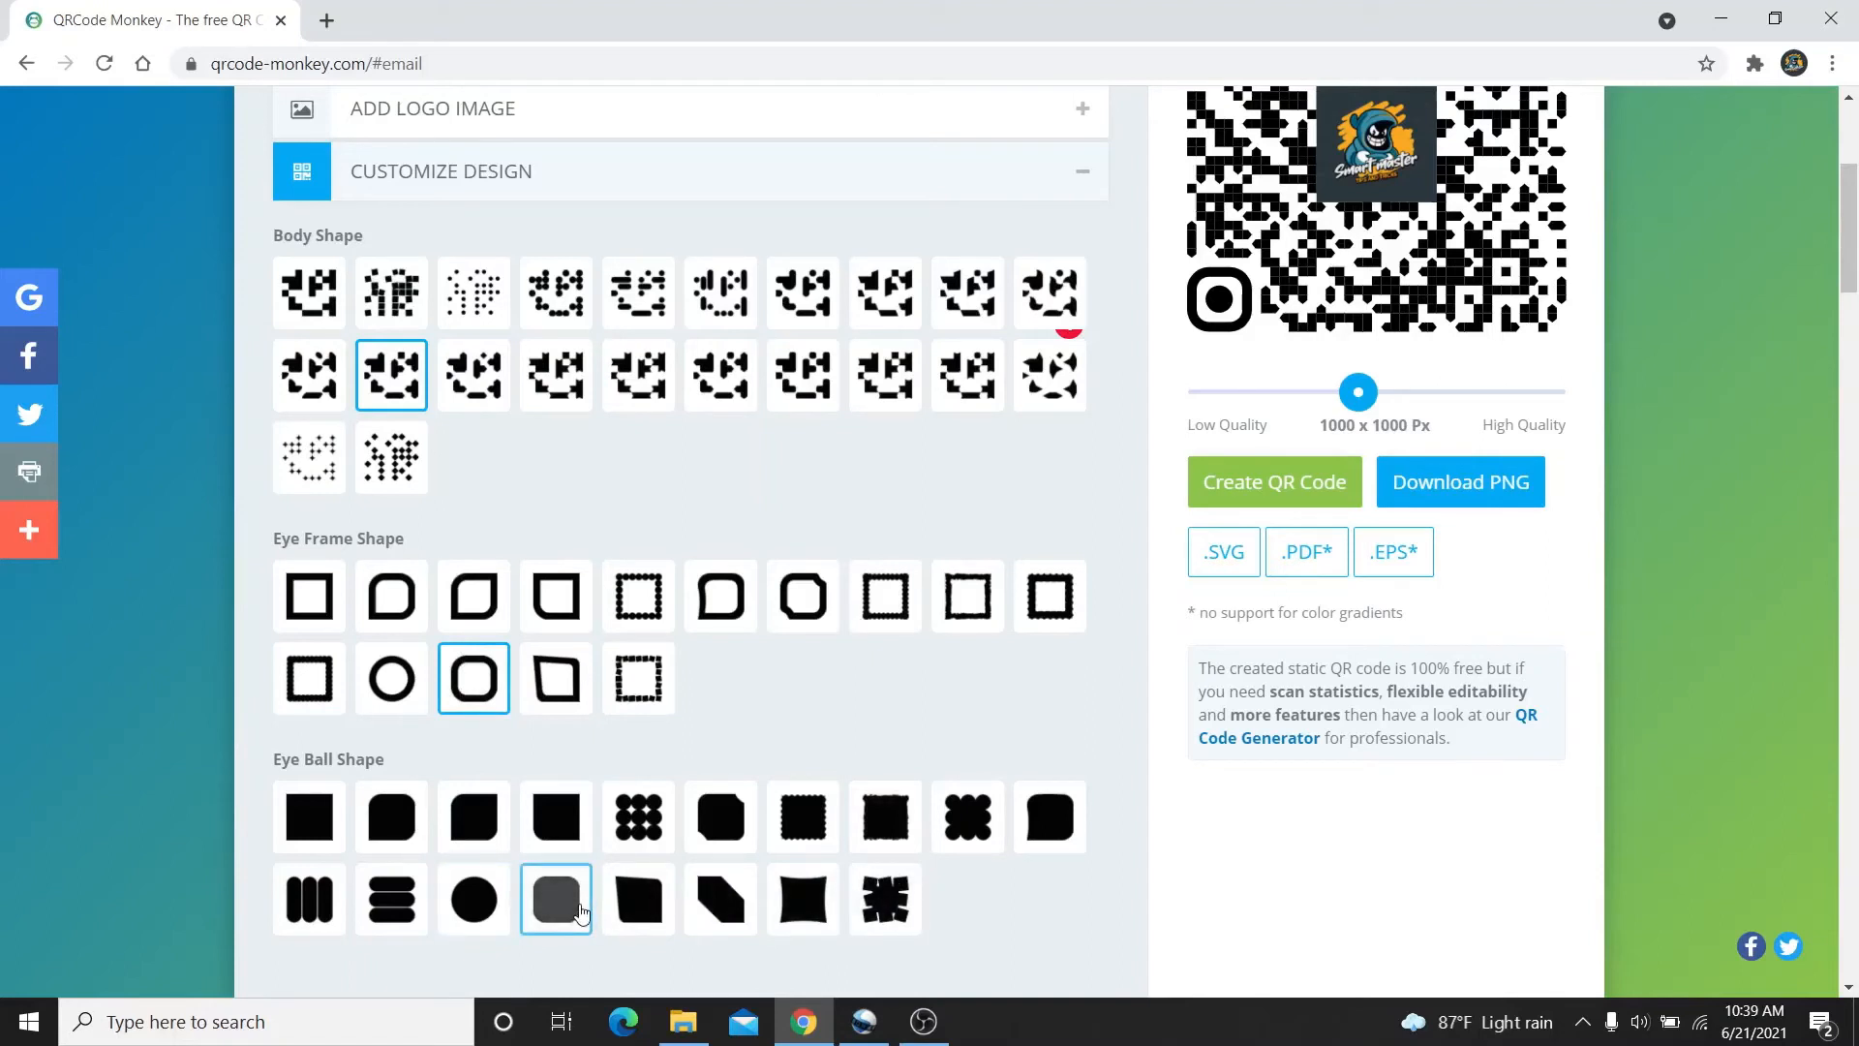
click(882, 605)
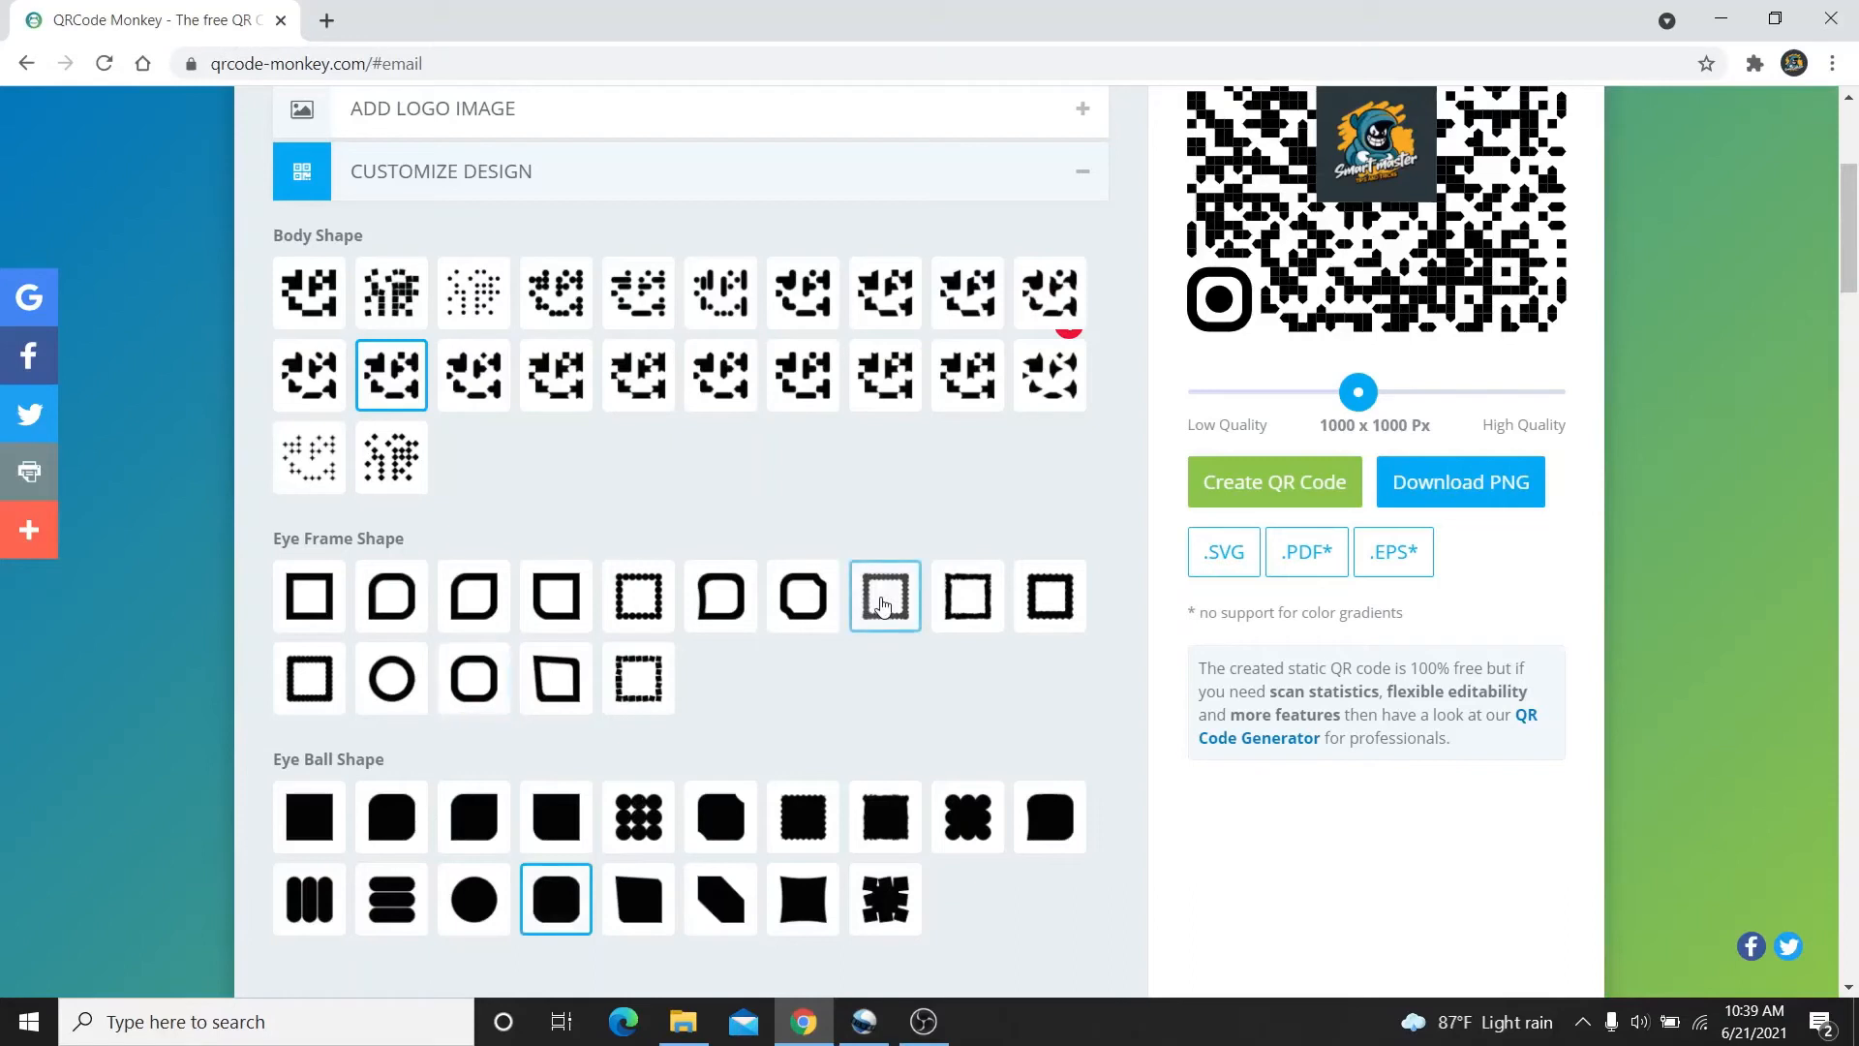
click(549, 371)
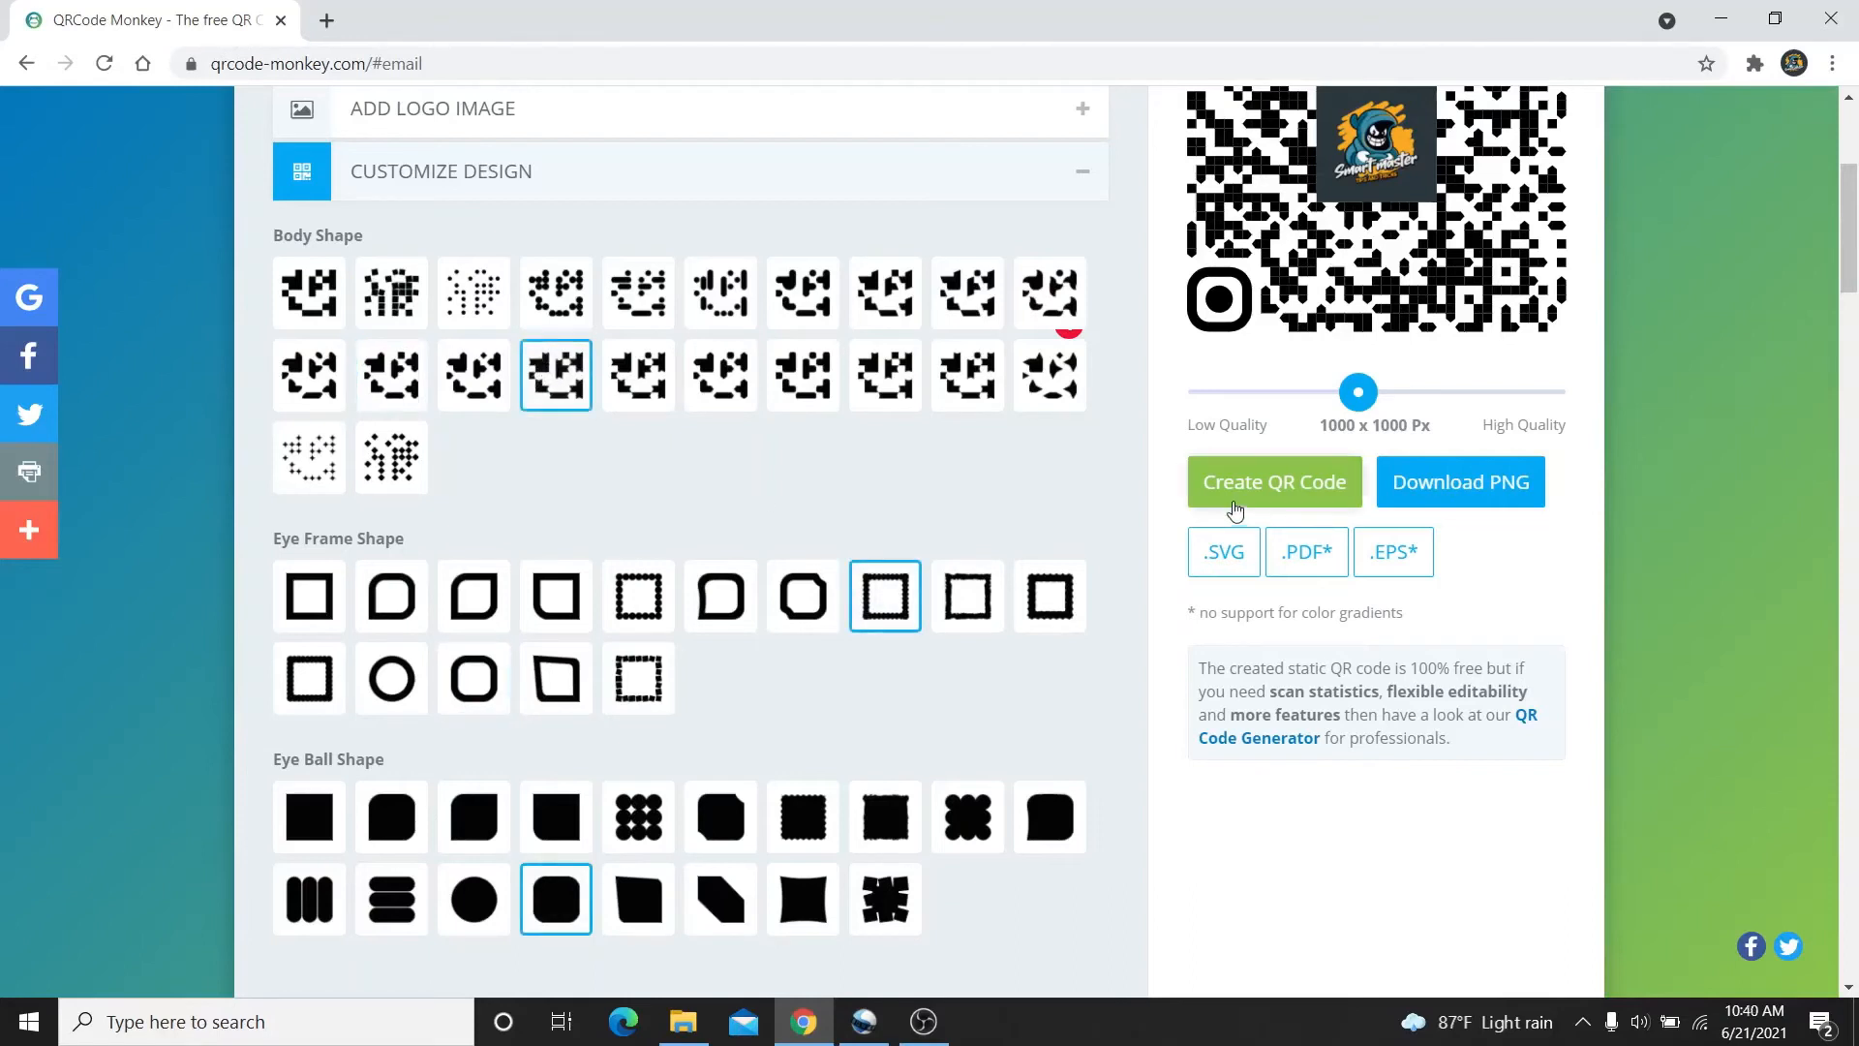
Collapse the design options and regenerate the email QR code
click(1077, 189)
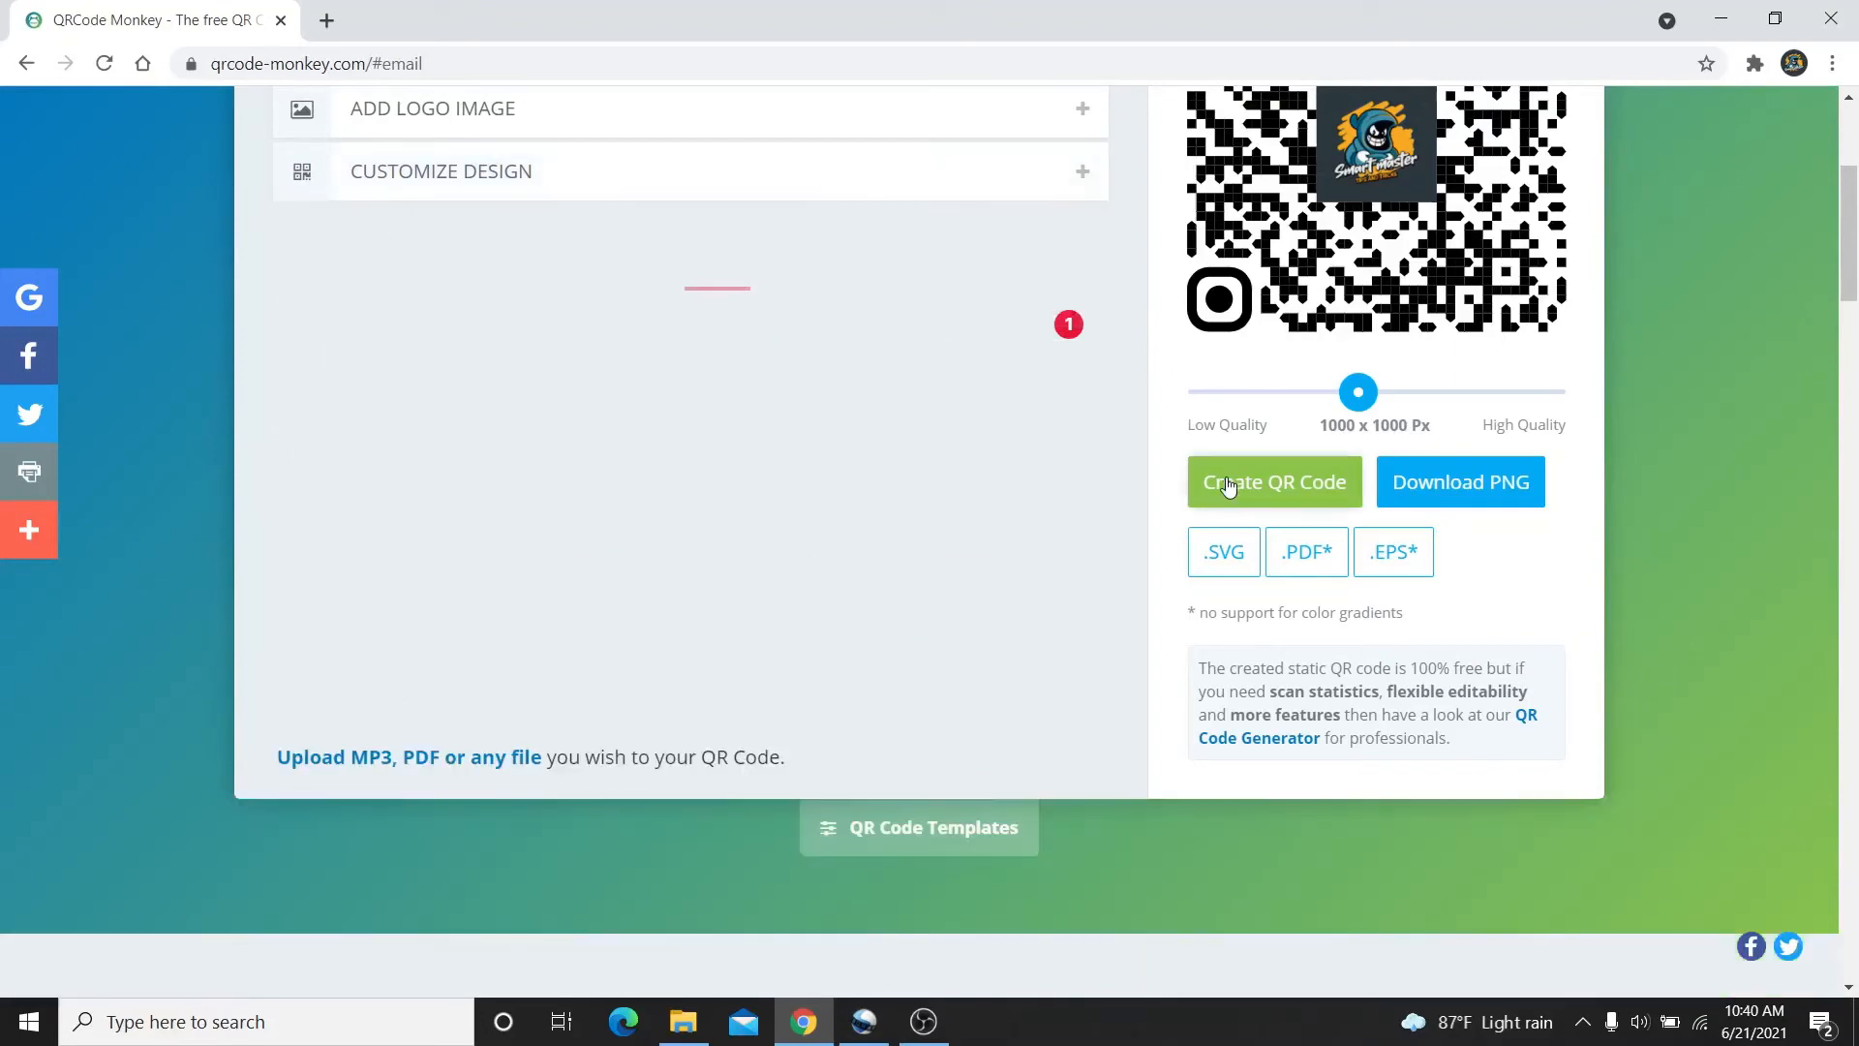
click(1228, 482)
drag(1856, 272, 1856, 237)
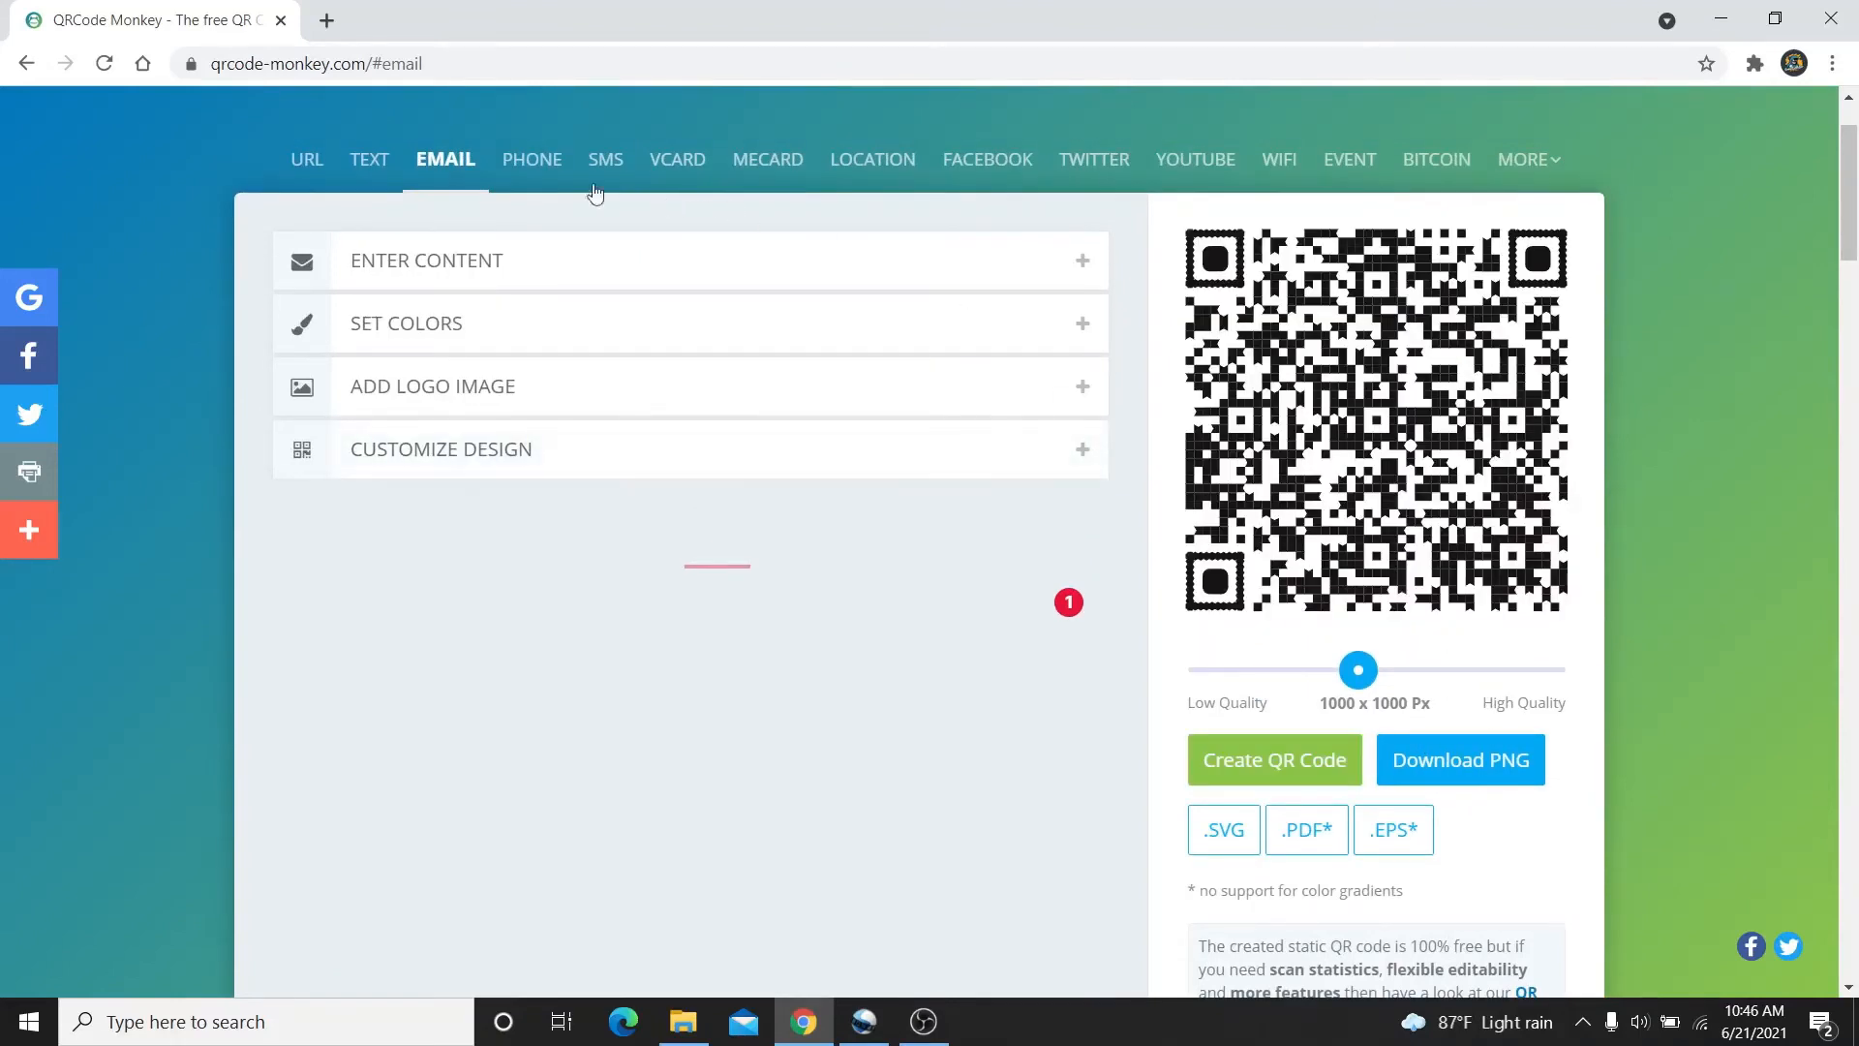
Switch to a Phone QR code and enter the phone number, correcting one mistyped digit
click(528, 159)
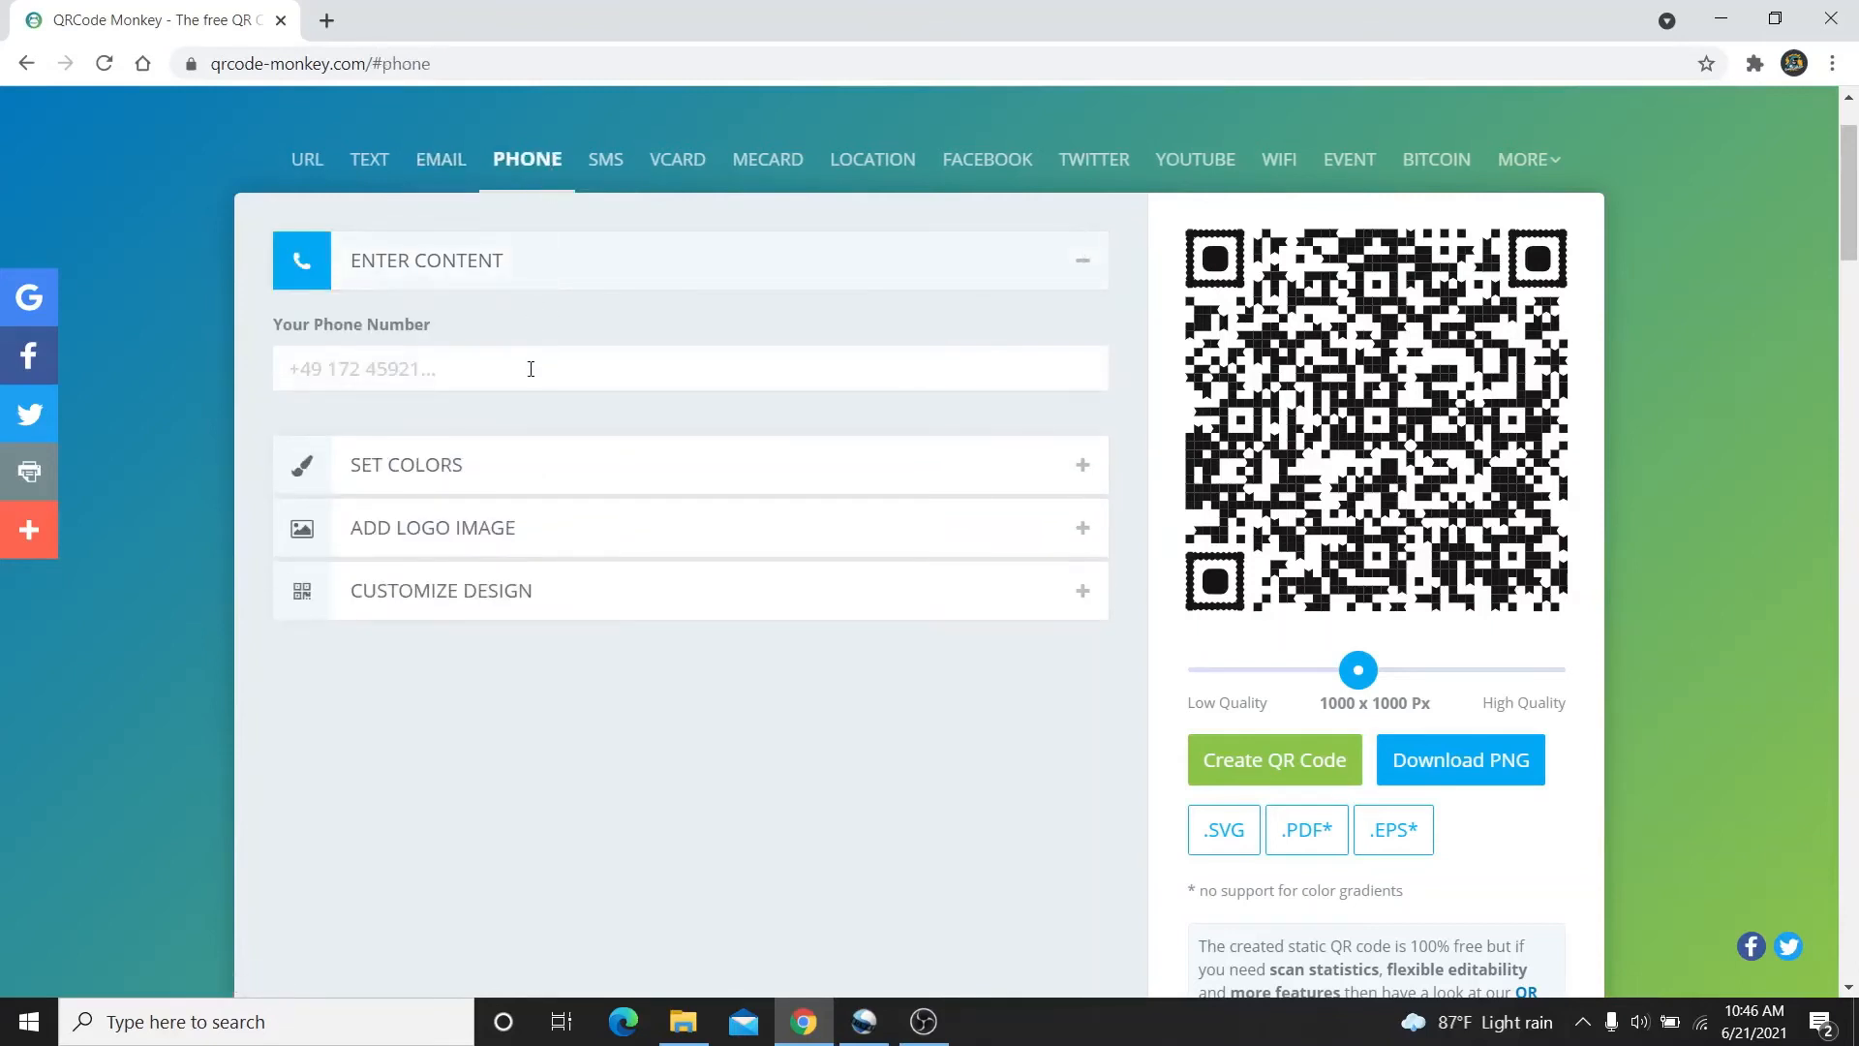
click(531, 369)
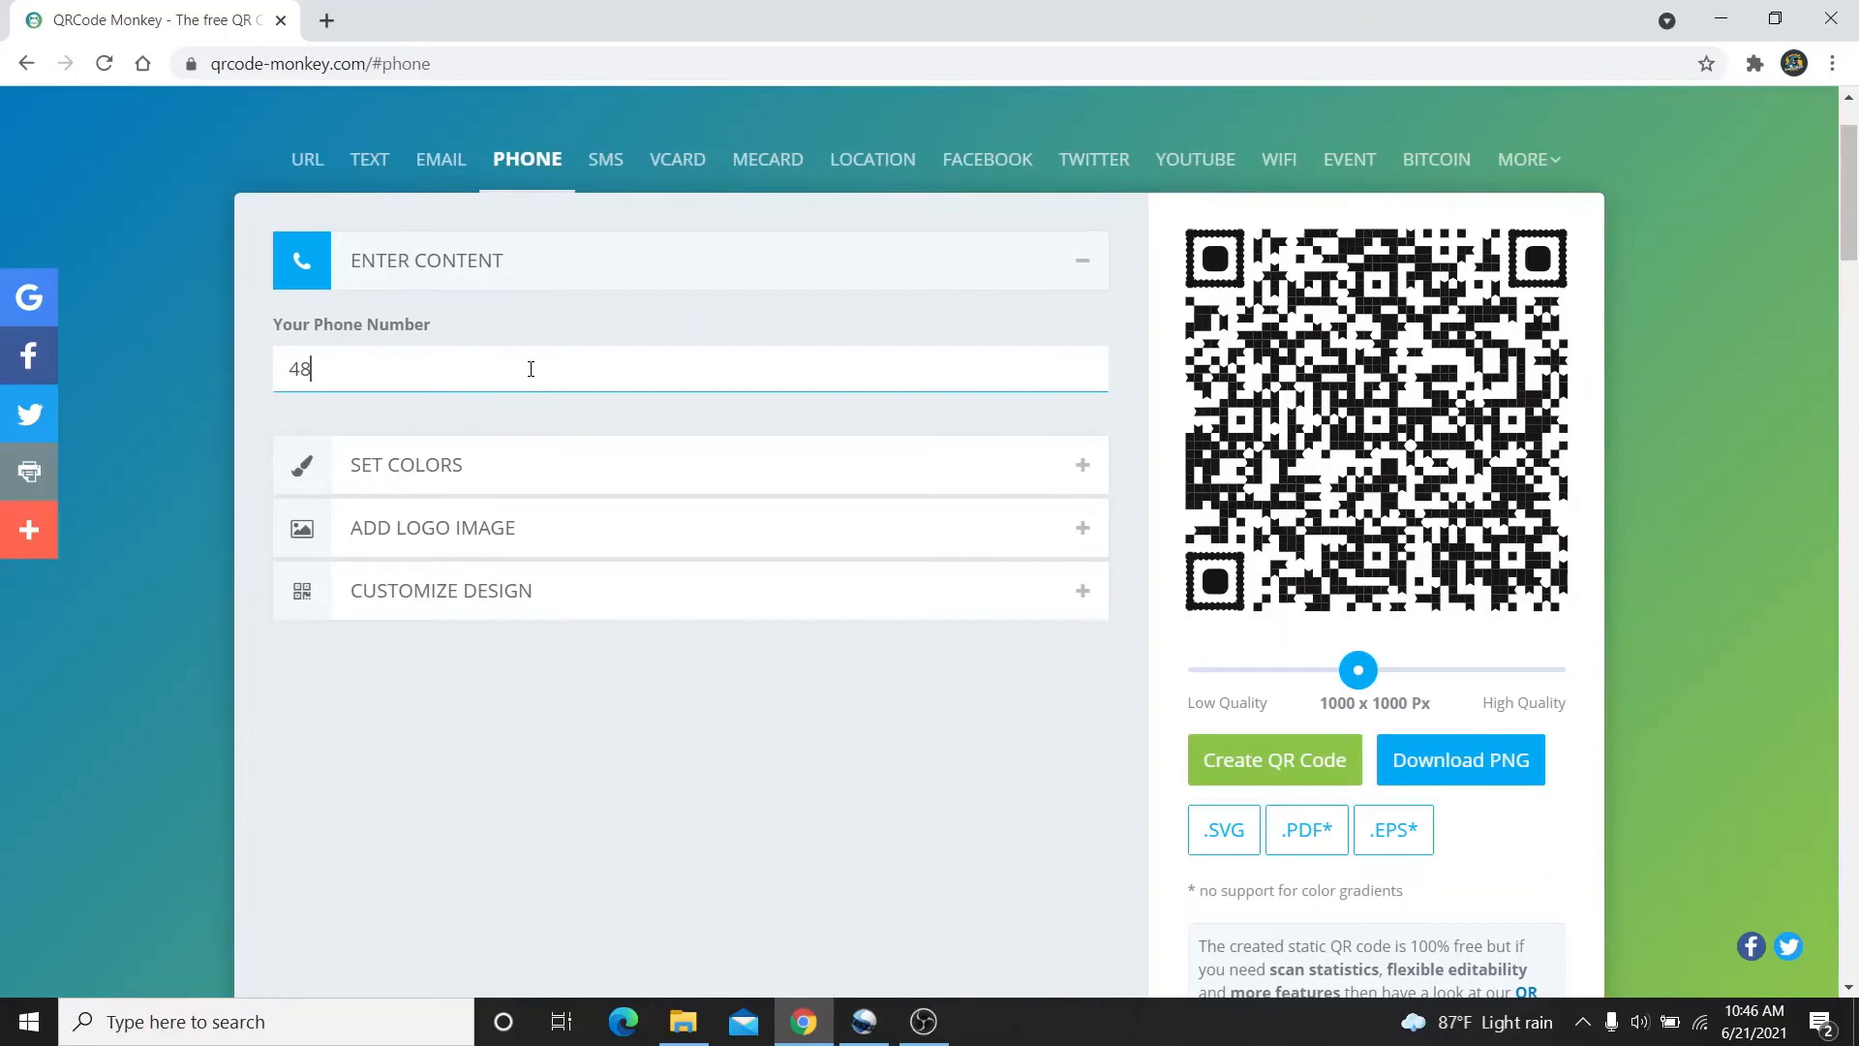
key(BackSpace)
click(543, 252)
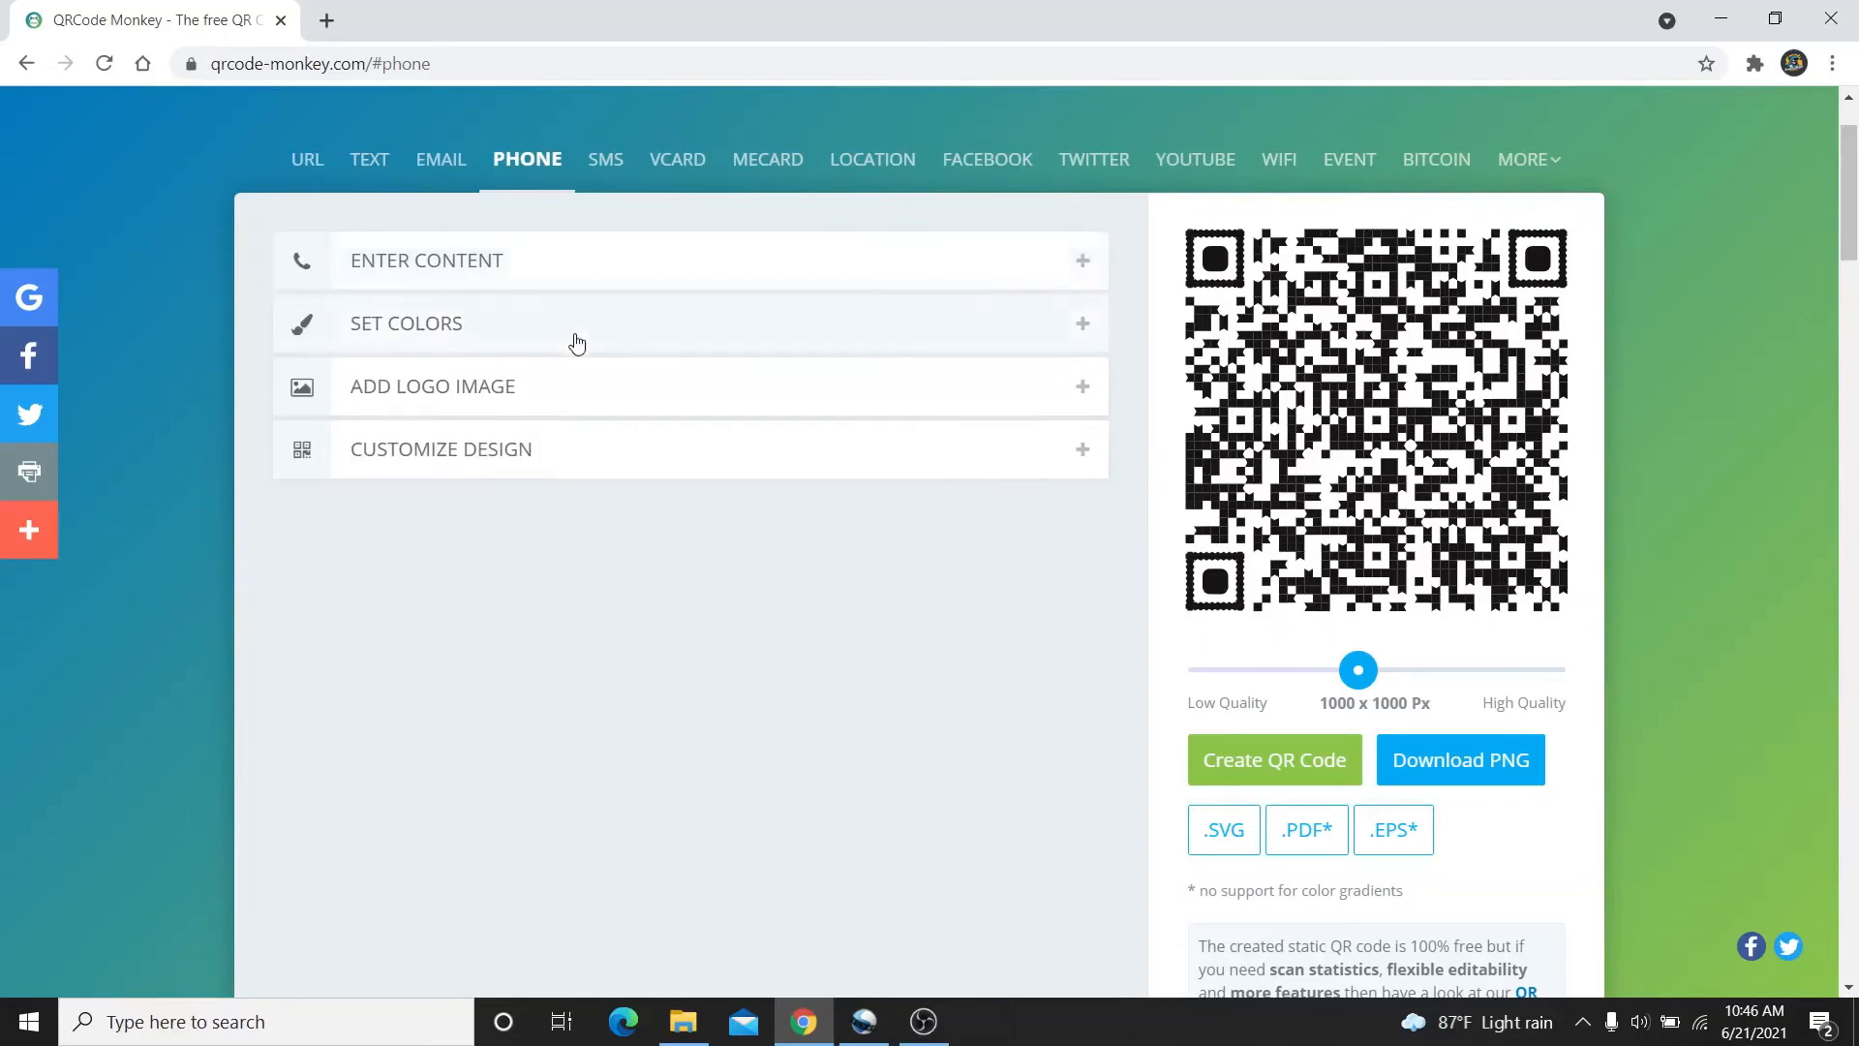
Make the phone code's foreground a single solid olive colour, #535314
click(576, 342)
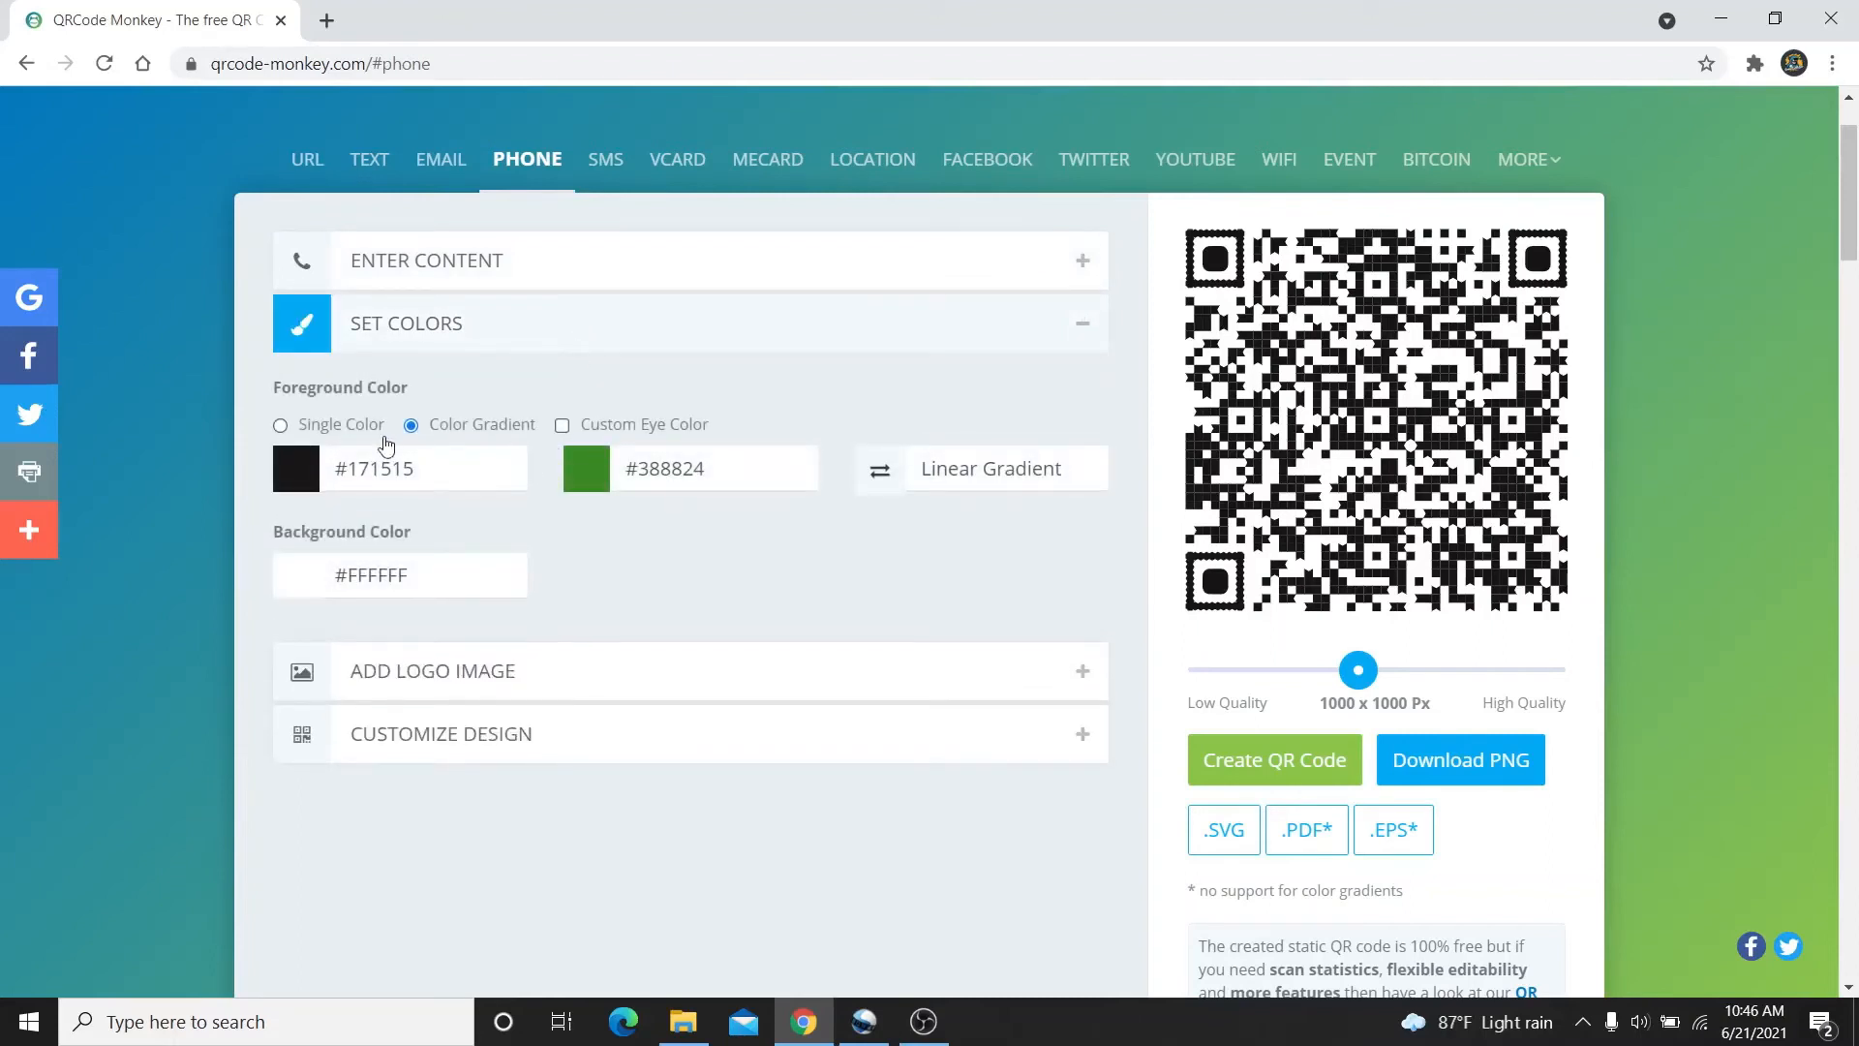
click(375, 434)
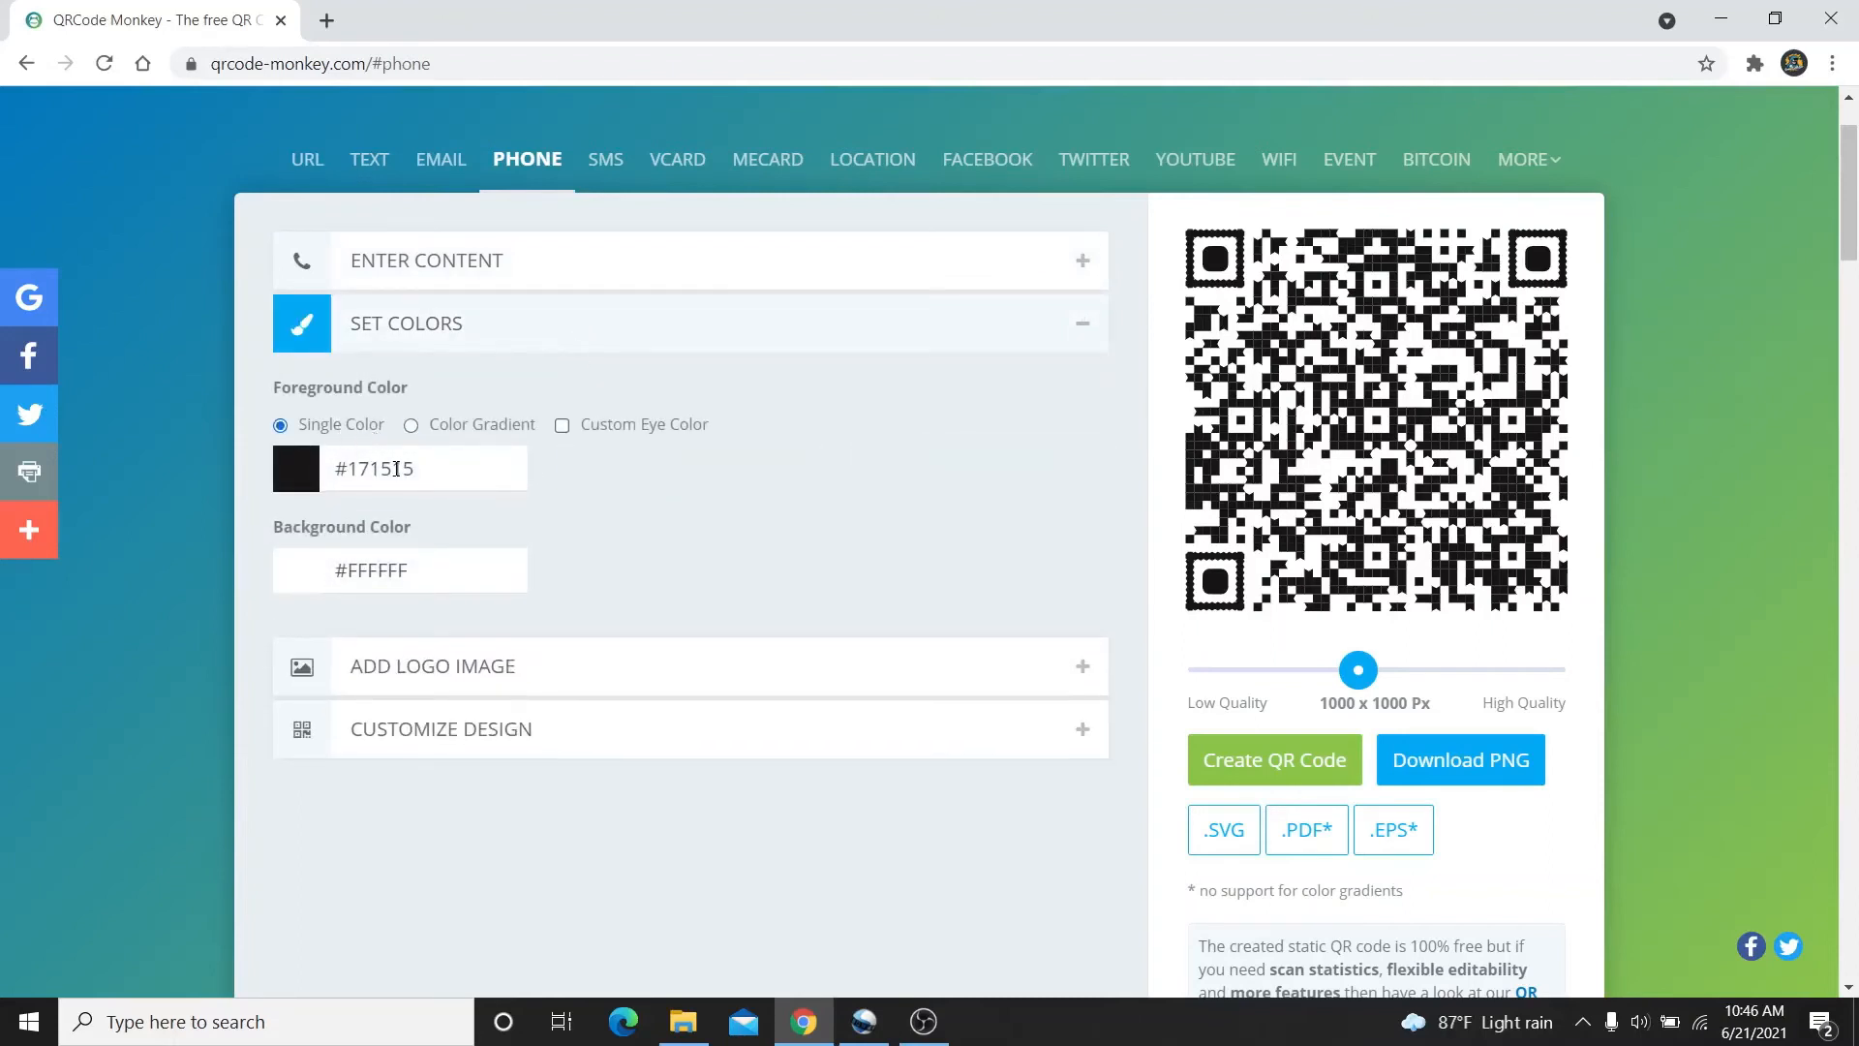
click(395, 470)
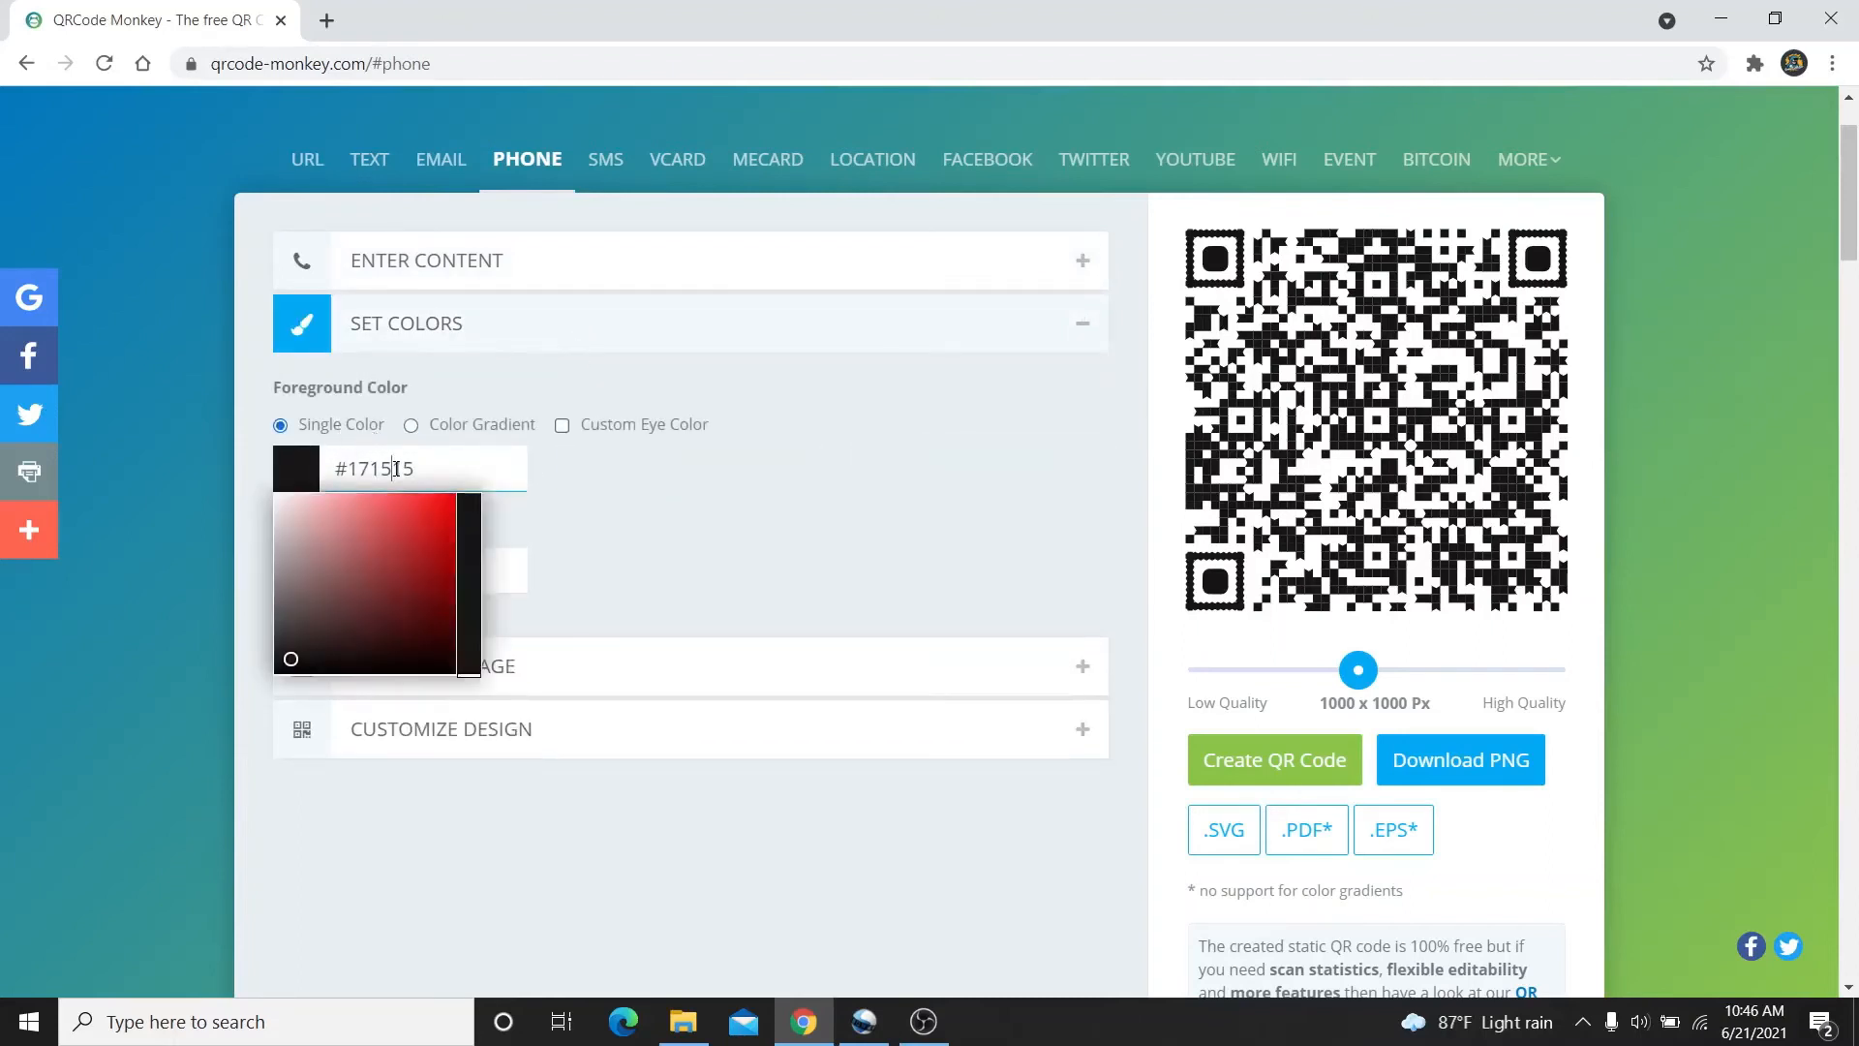
click(457, 535)
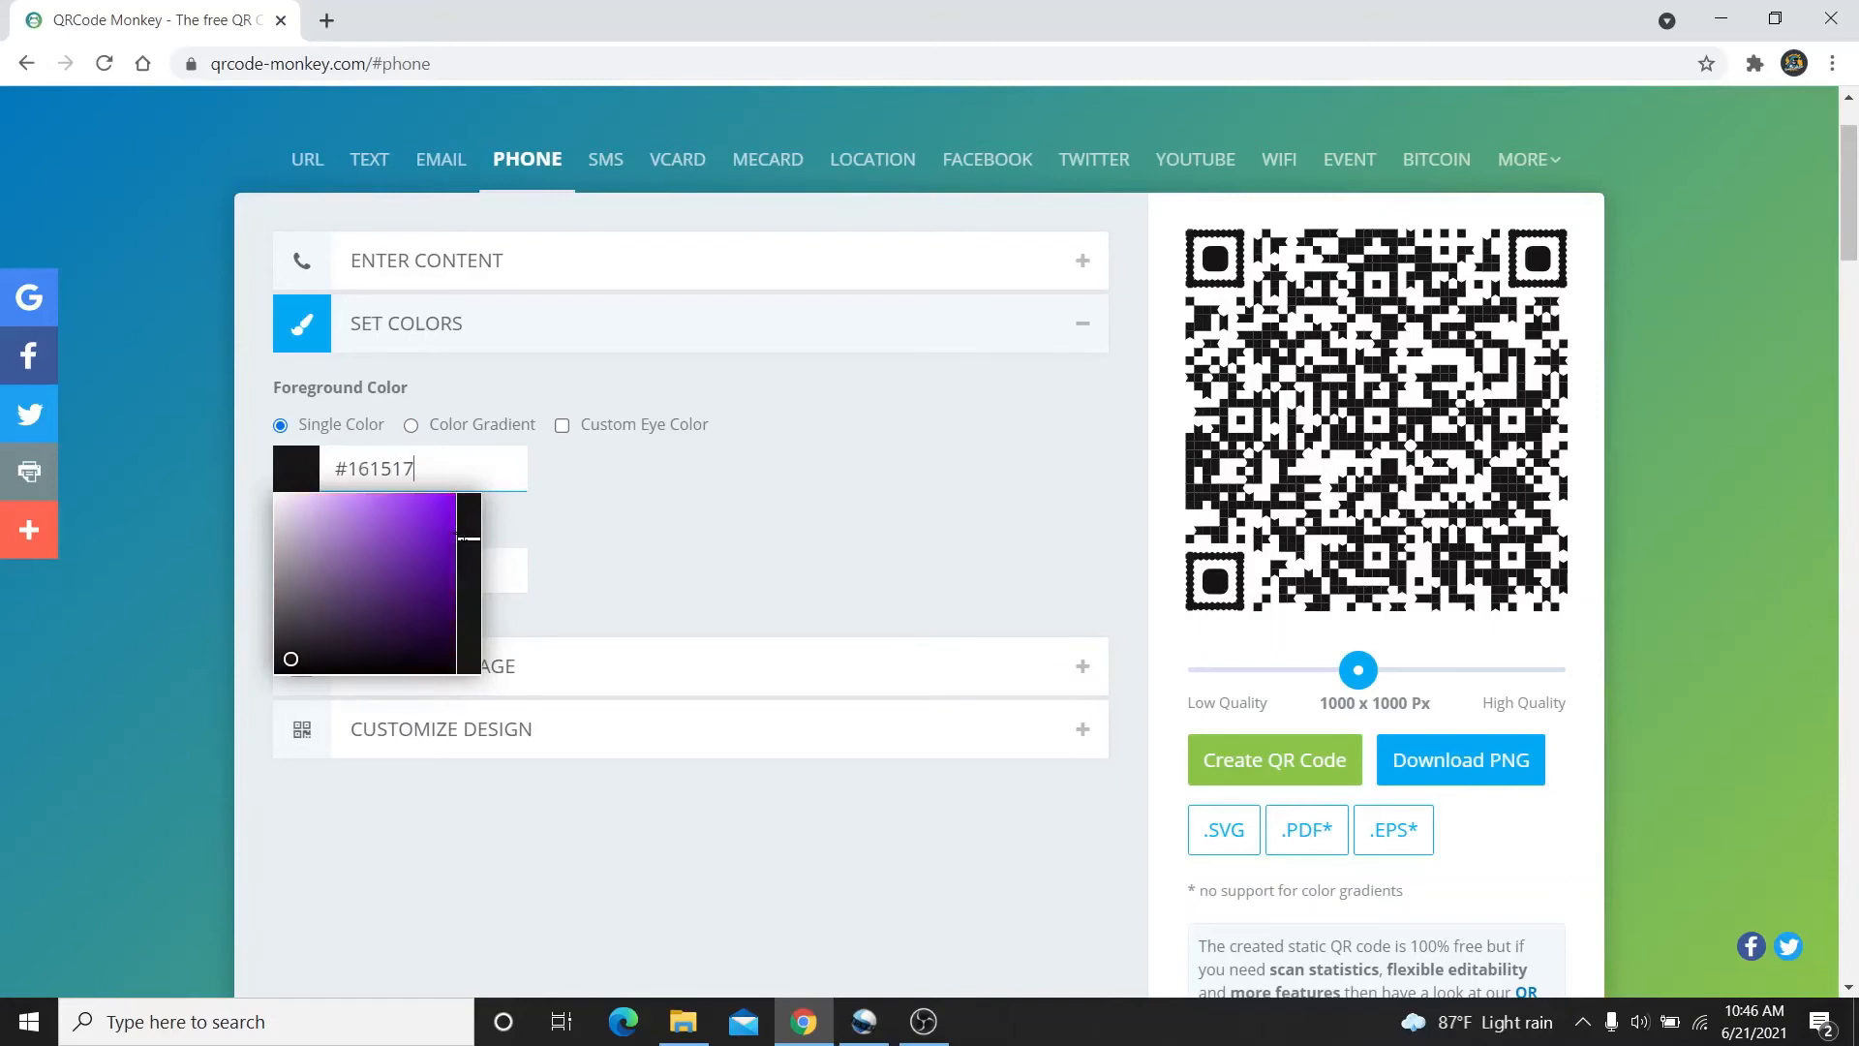
click(478, 614)
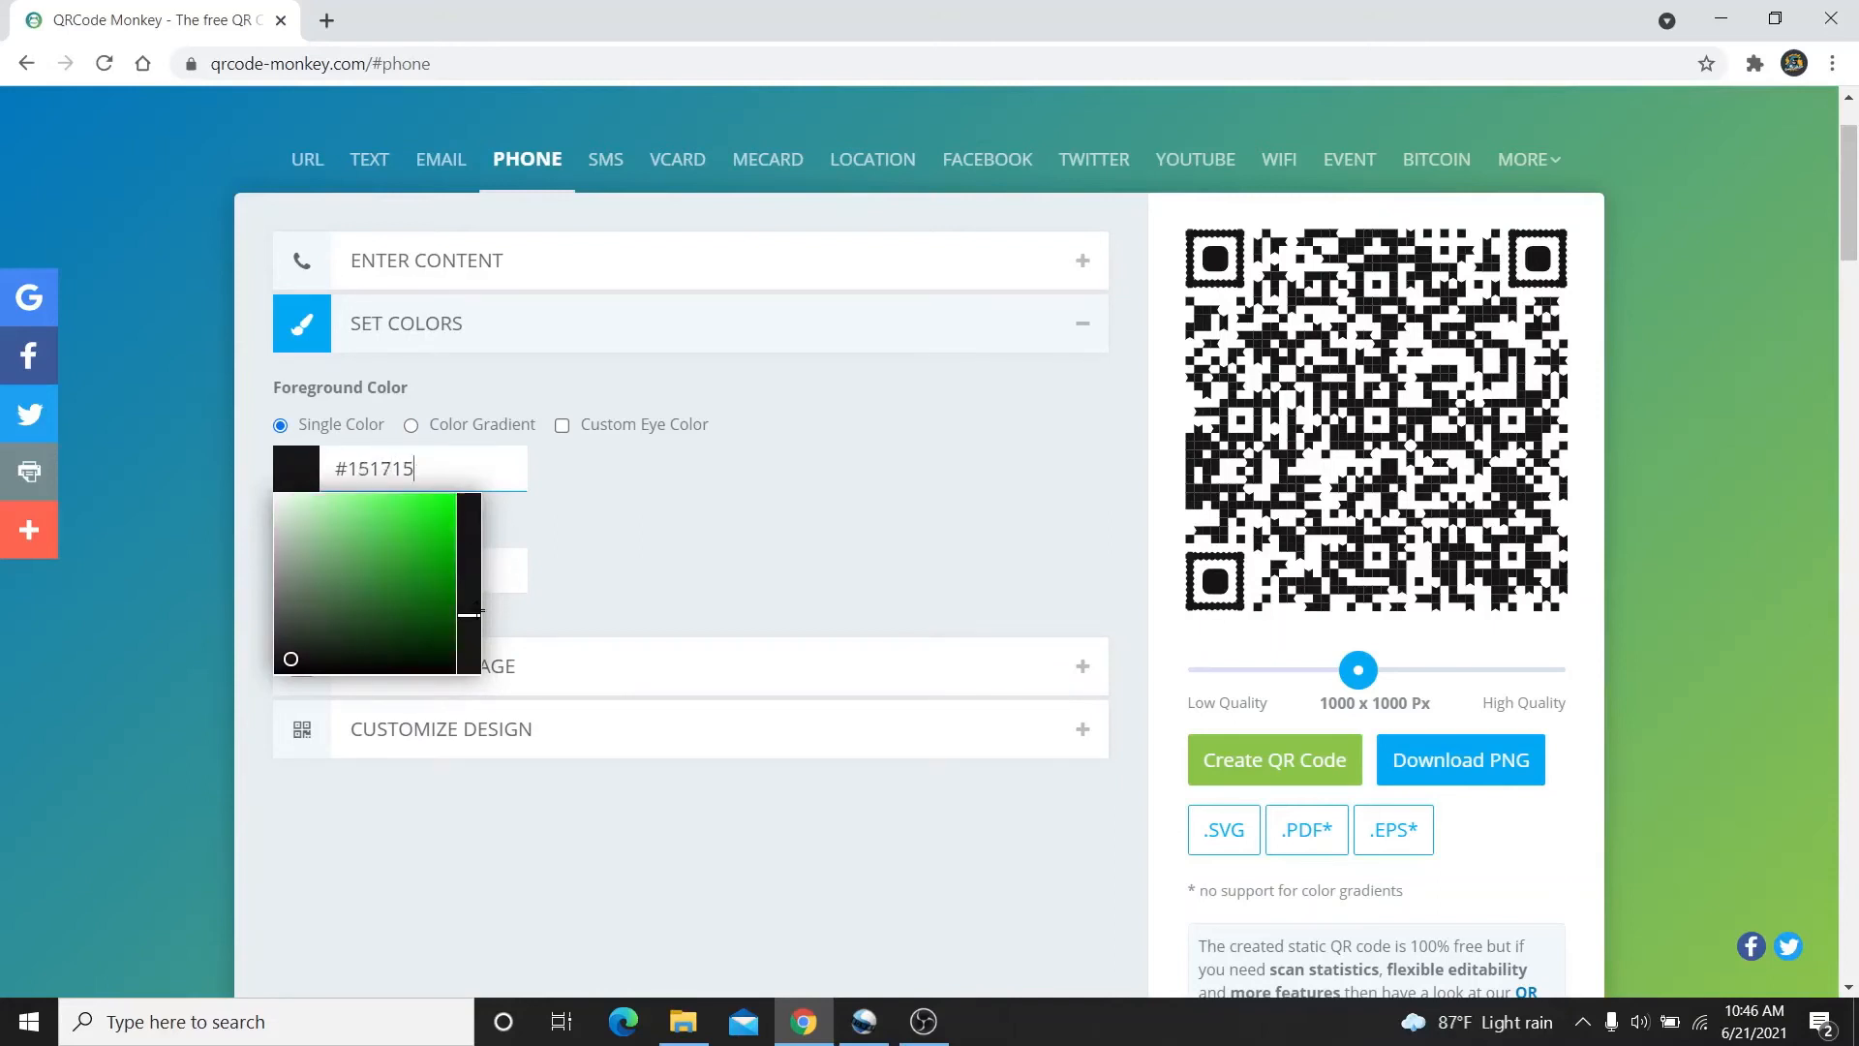
click(473, 630)
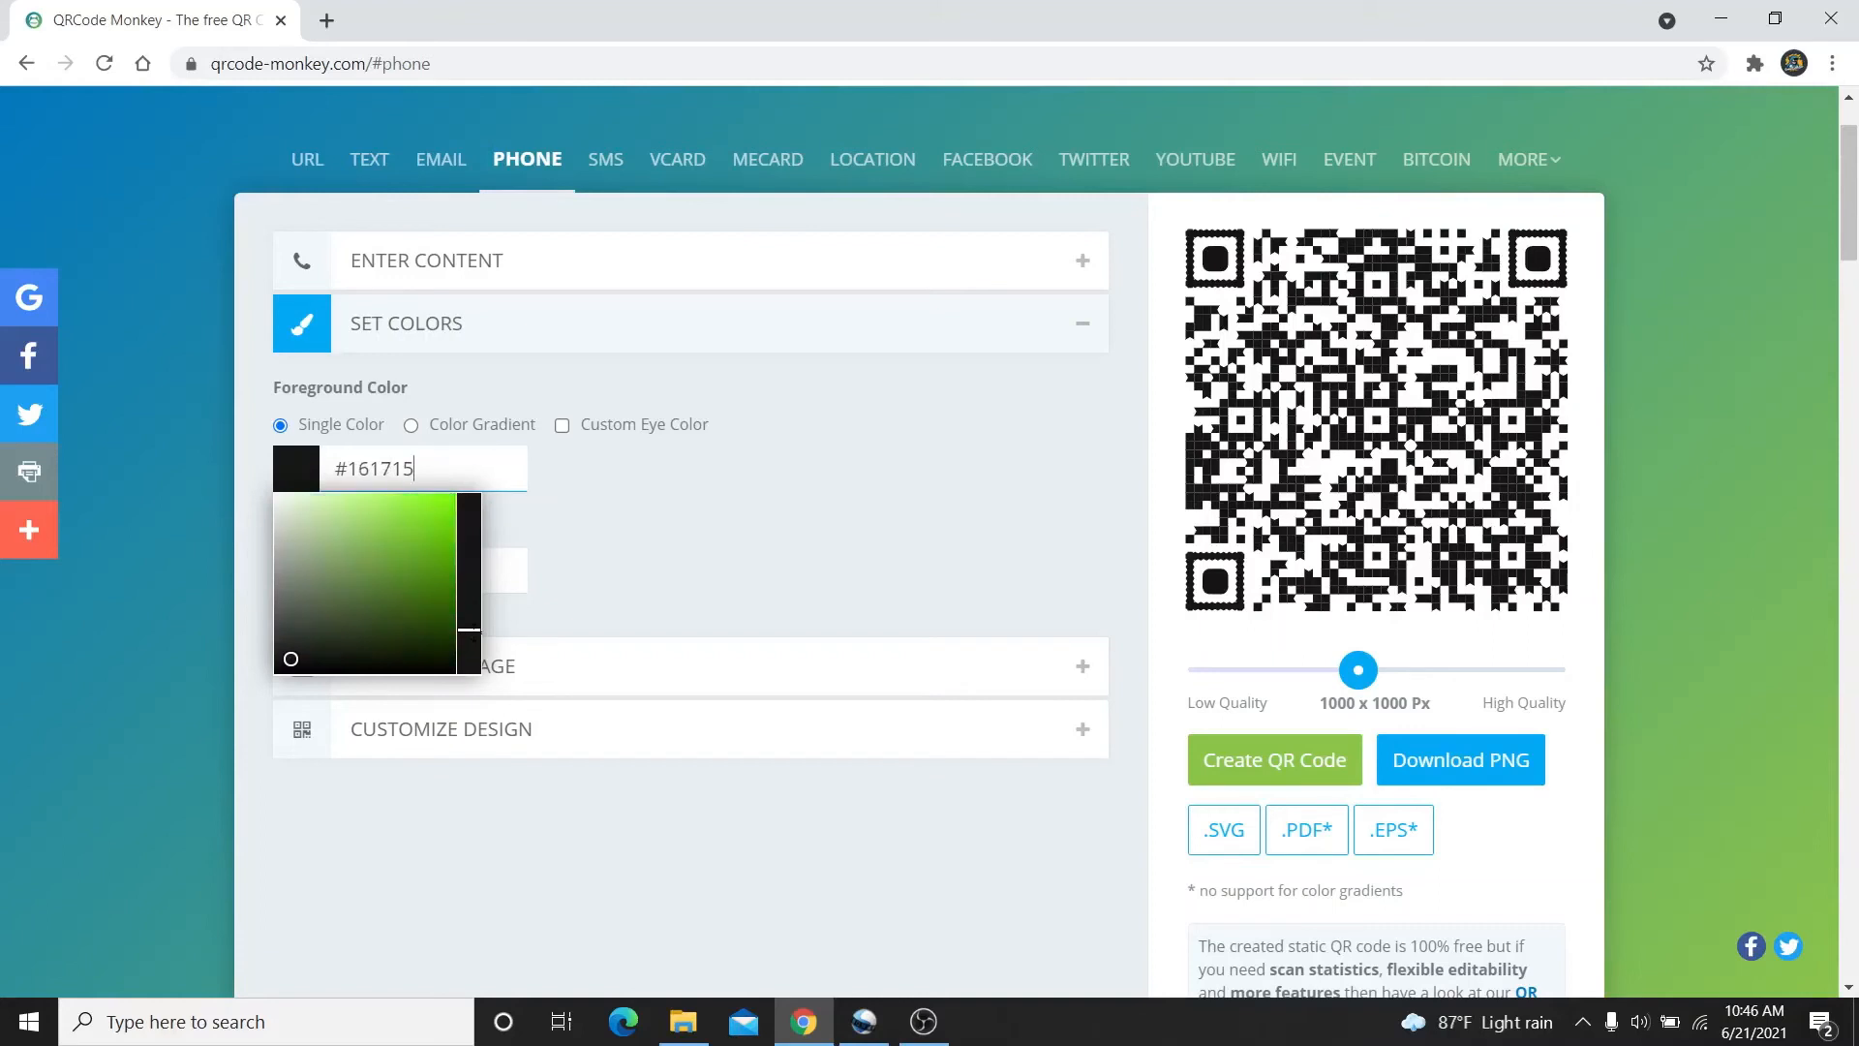
click(469, 645)
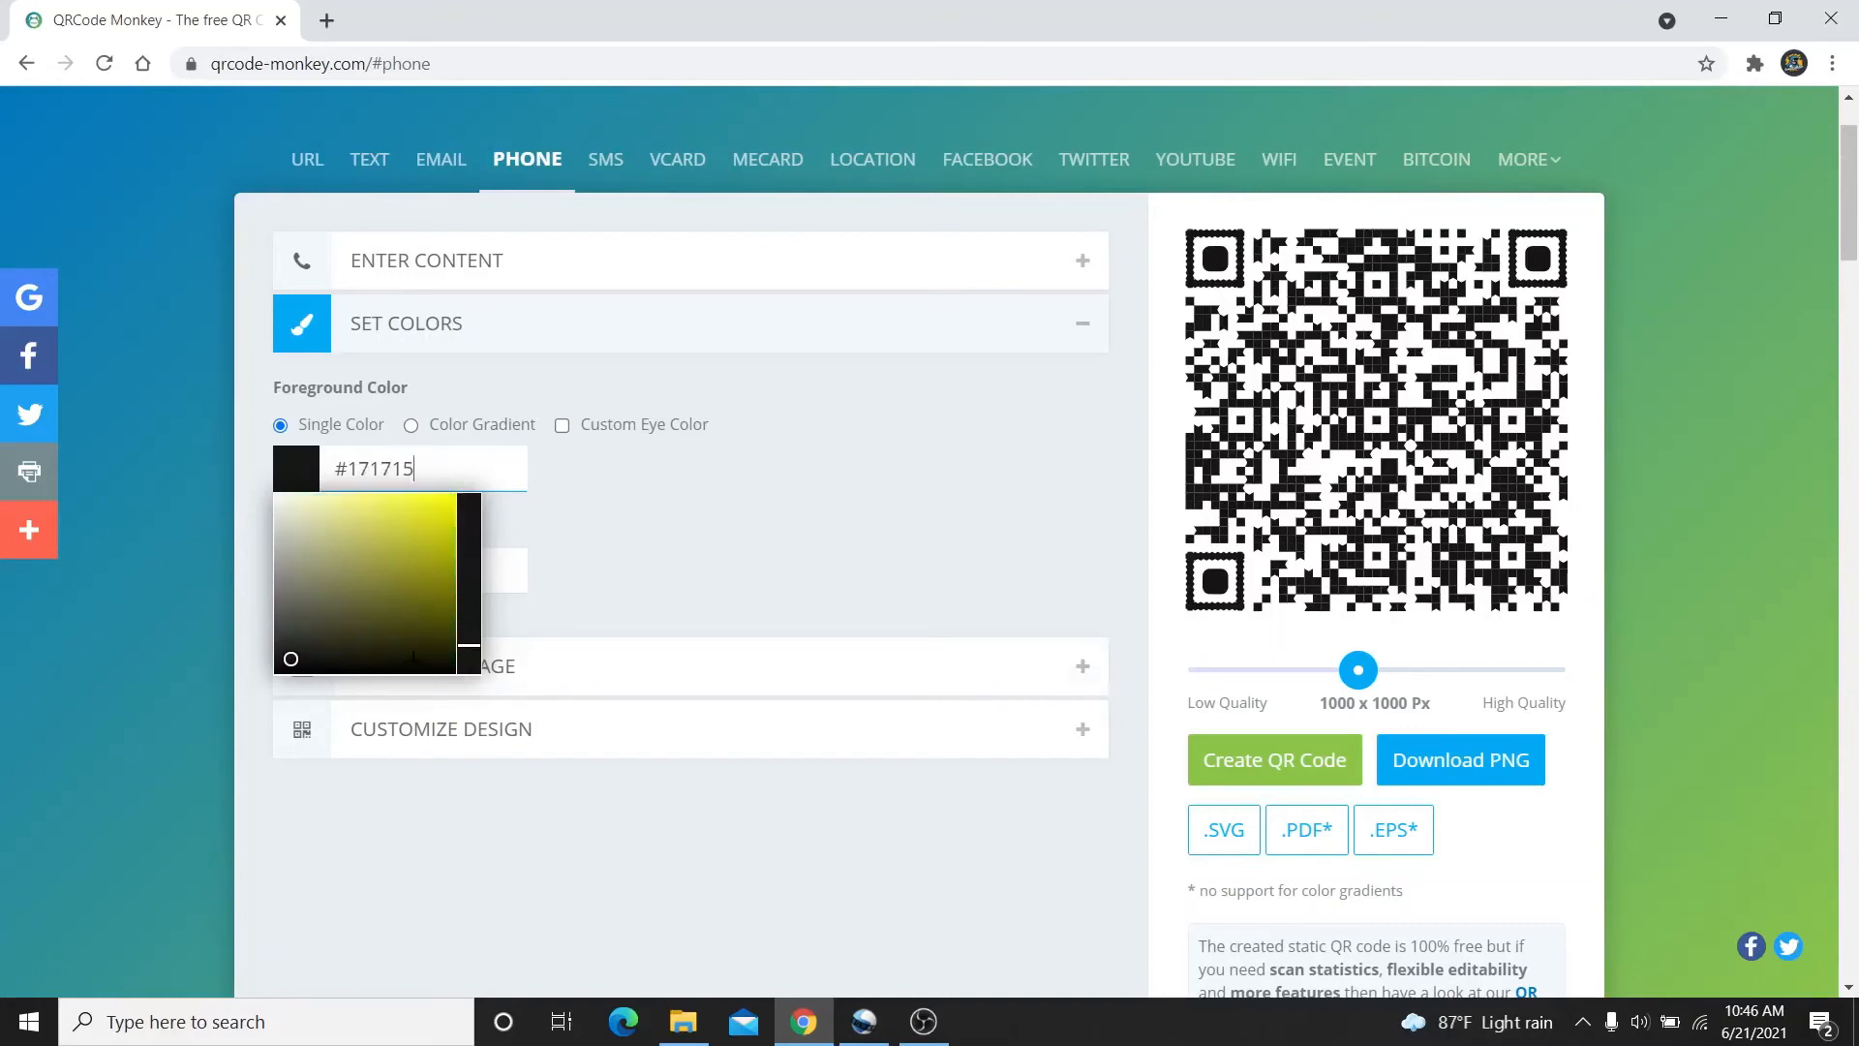
click(406, 662)
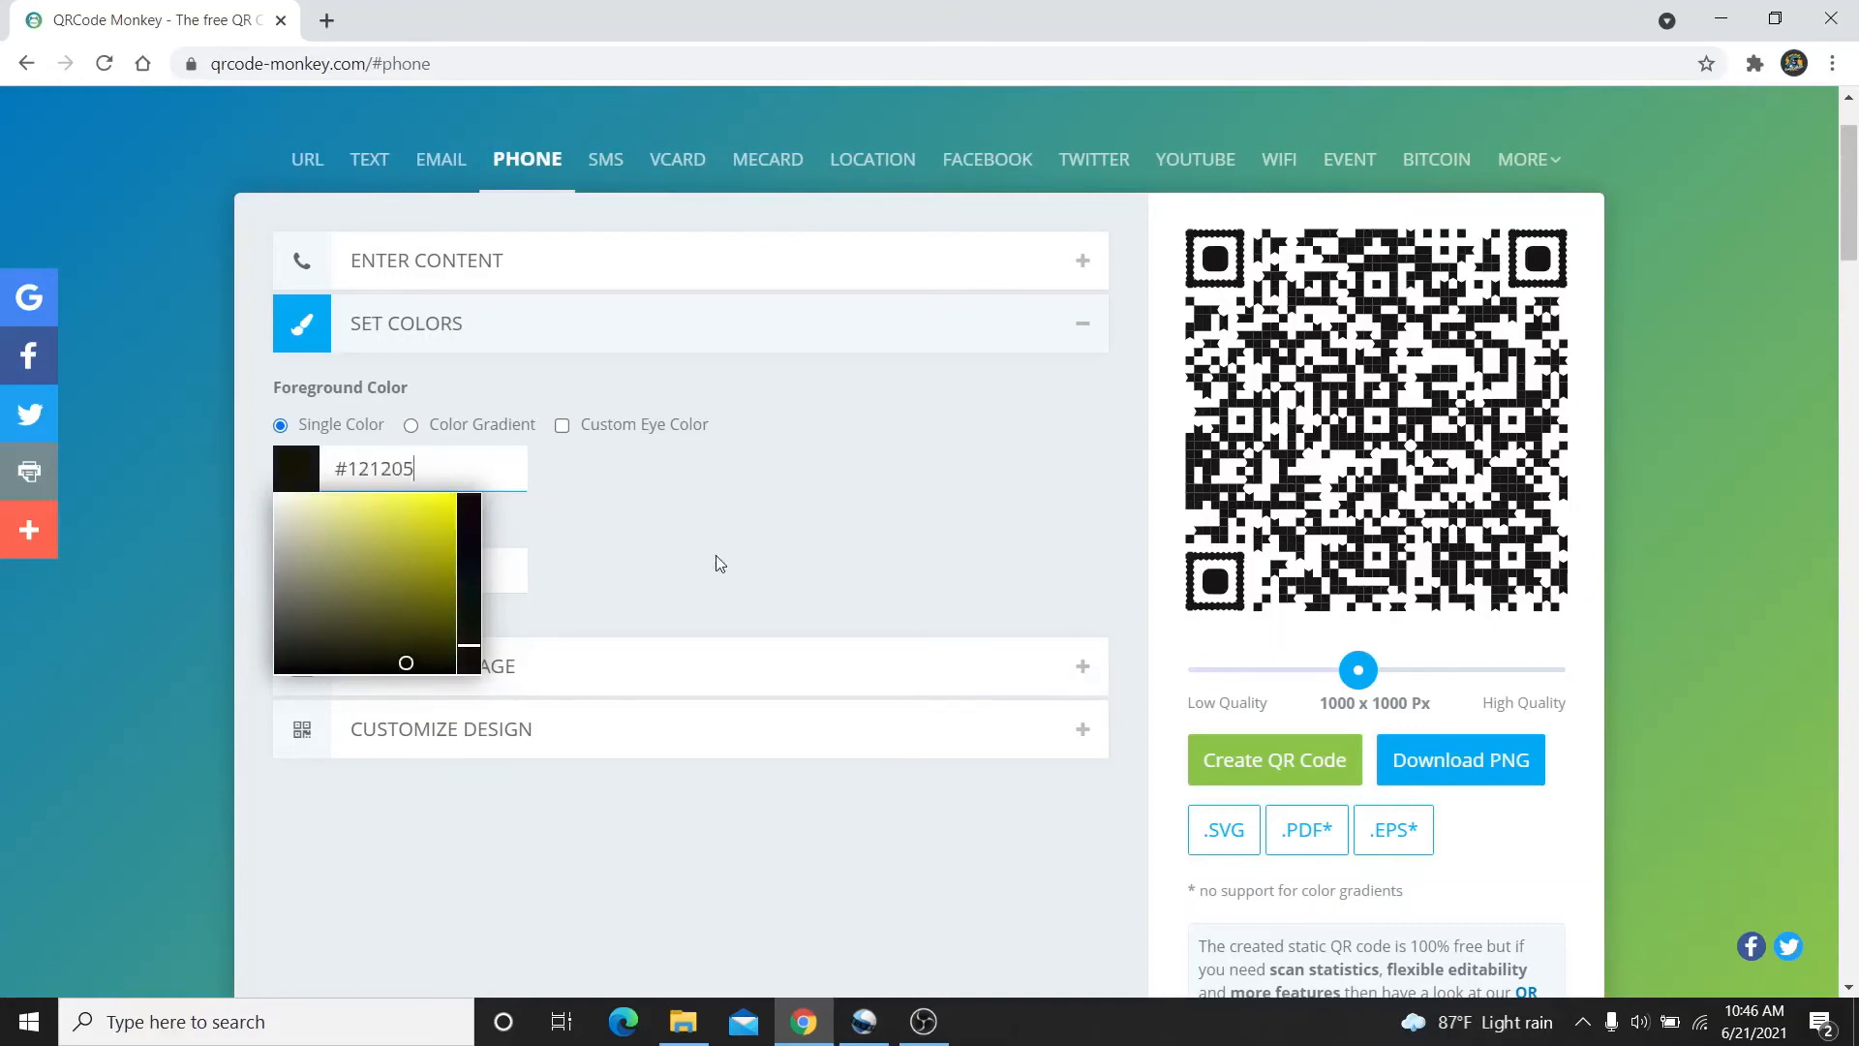
click(393, 606)
click(412, 616)
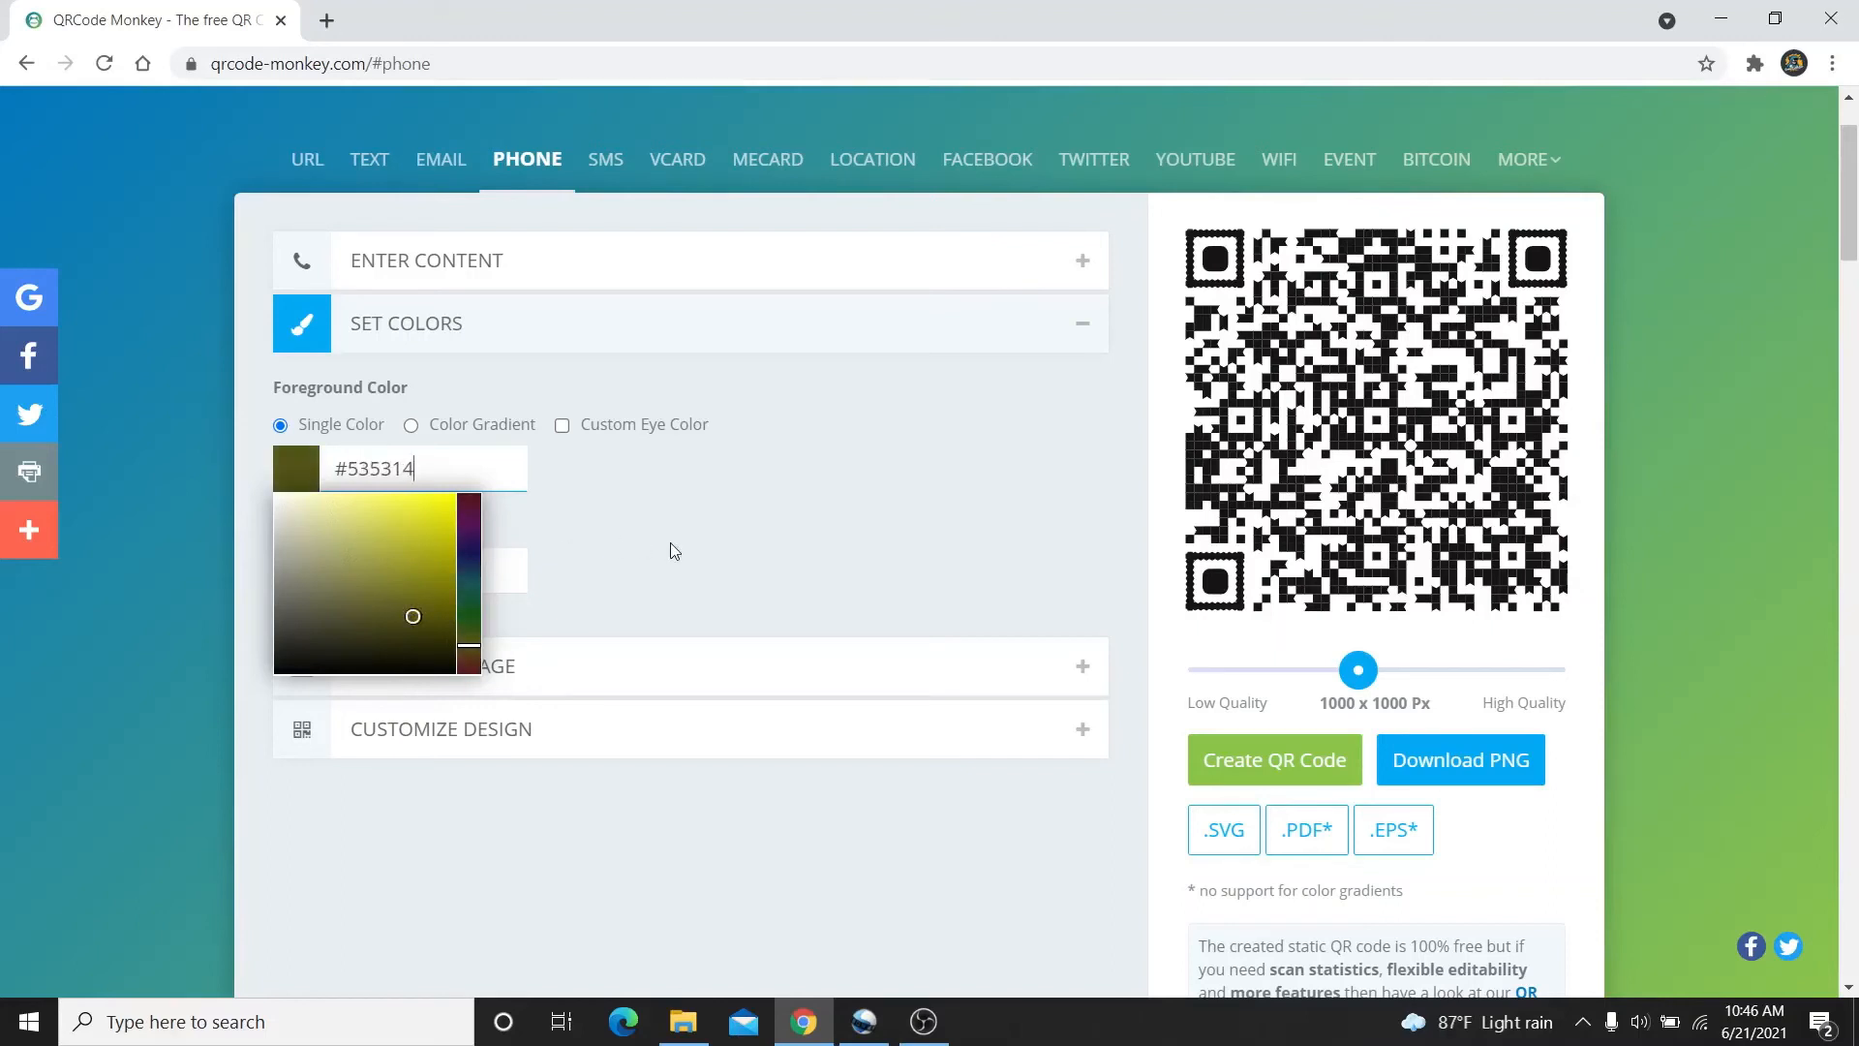
click(718, 523)
click(655, 359)
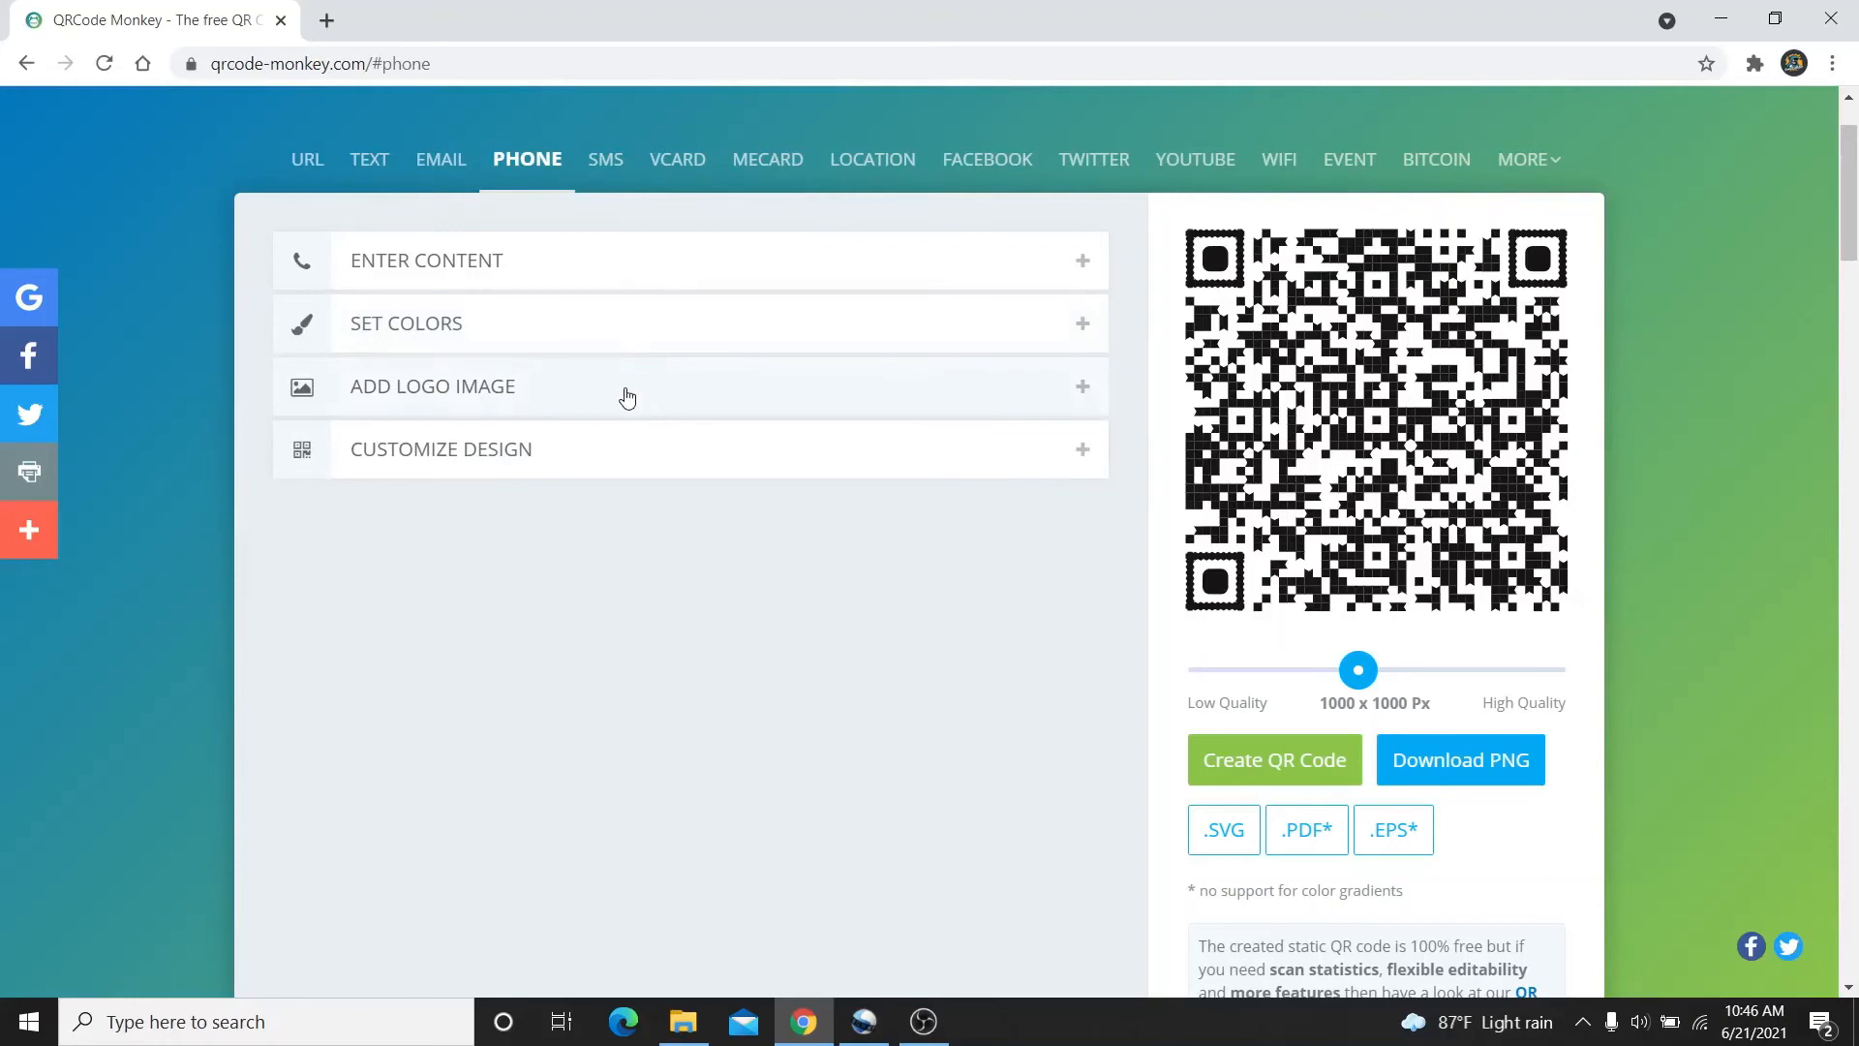
Upload the smart master image as the phone code's logo and fold the logo options away
click(627, 397)
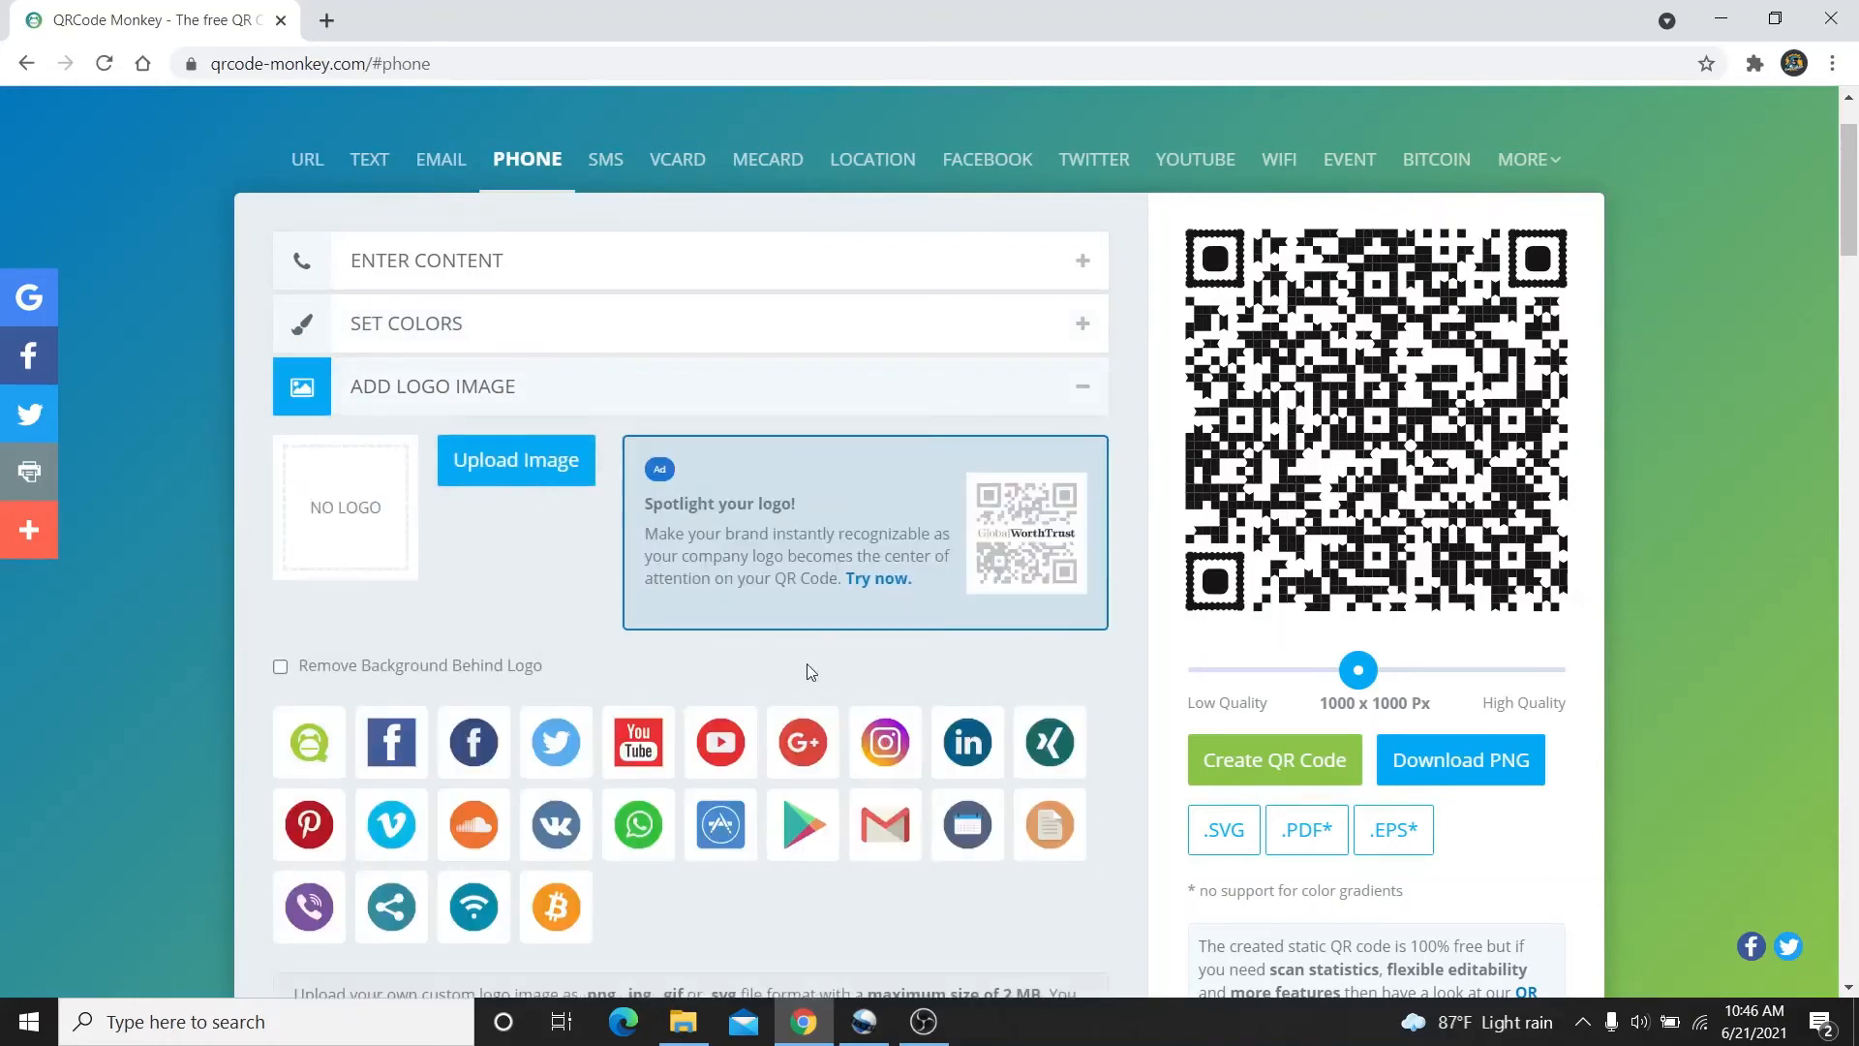
click(529, 460)
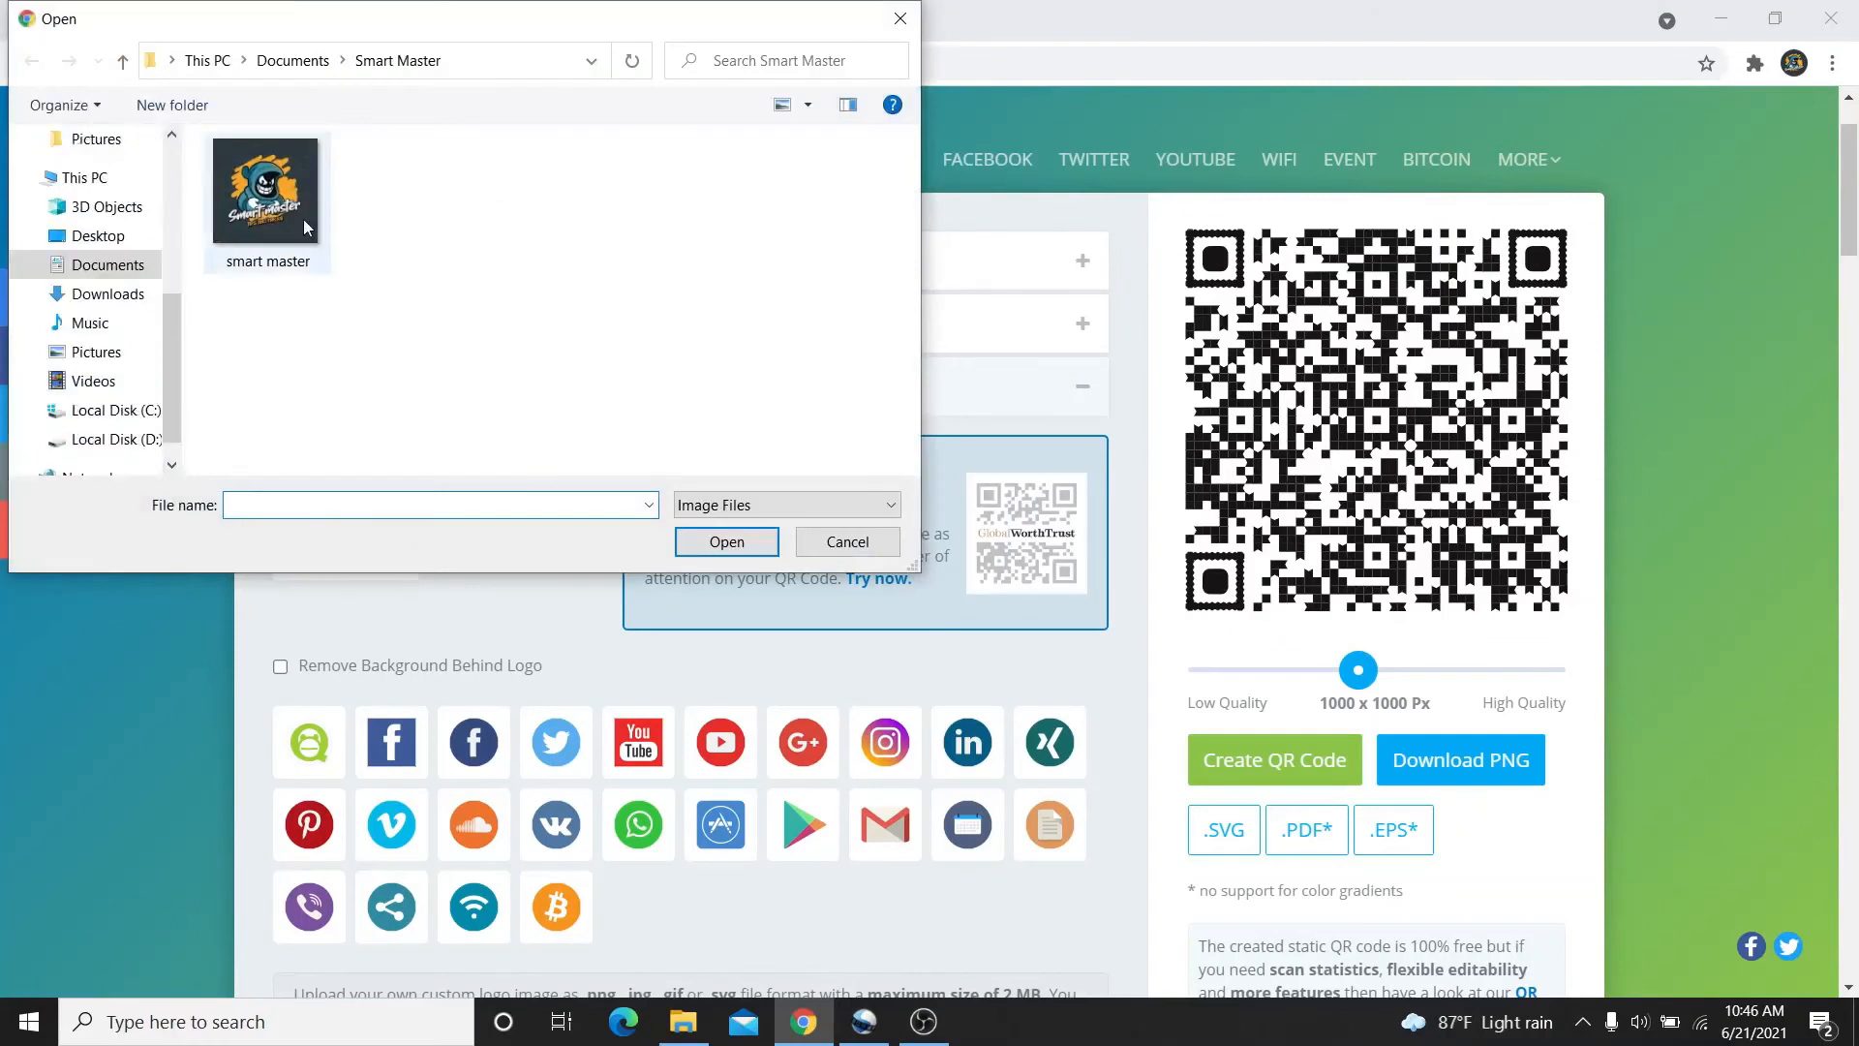
double_click(304, 219)
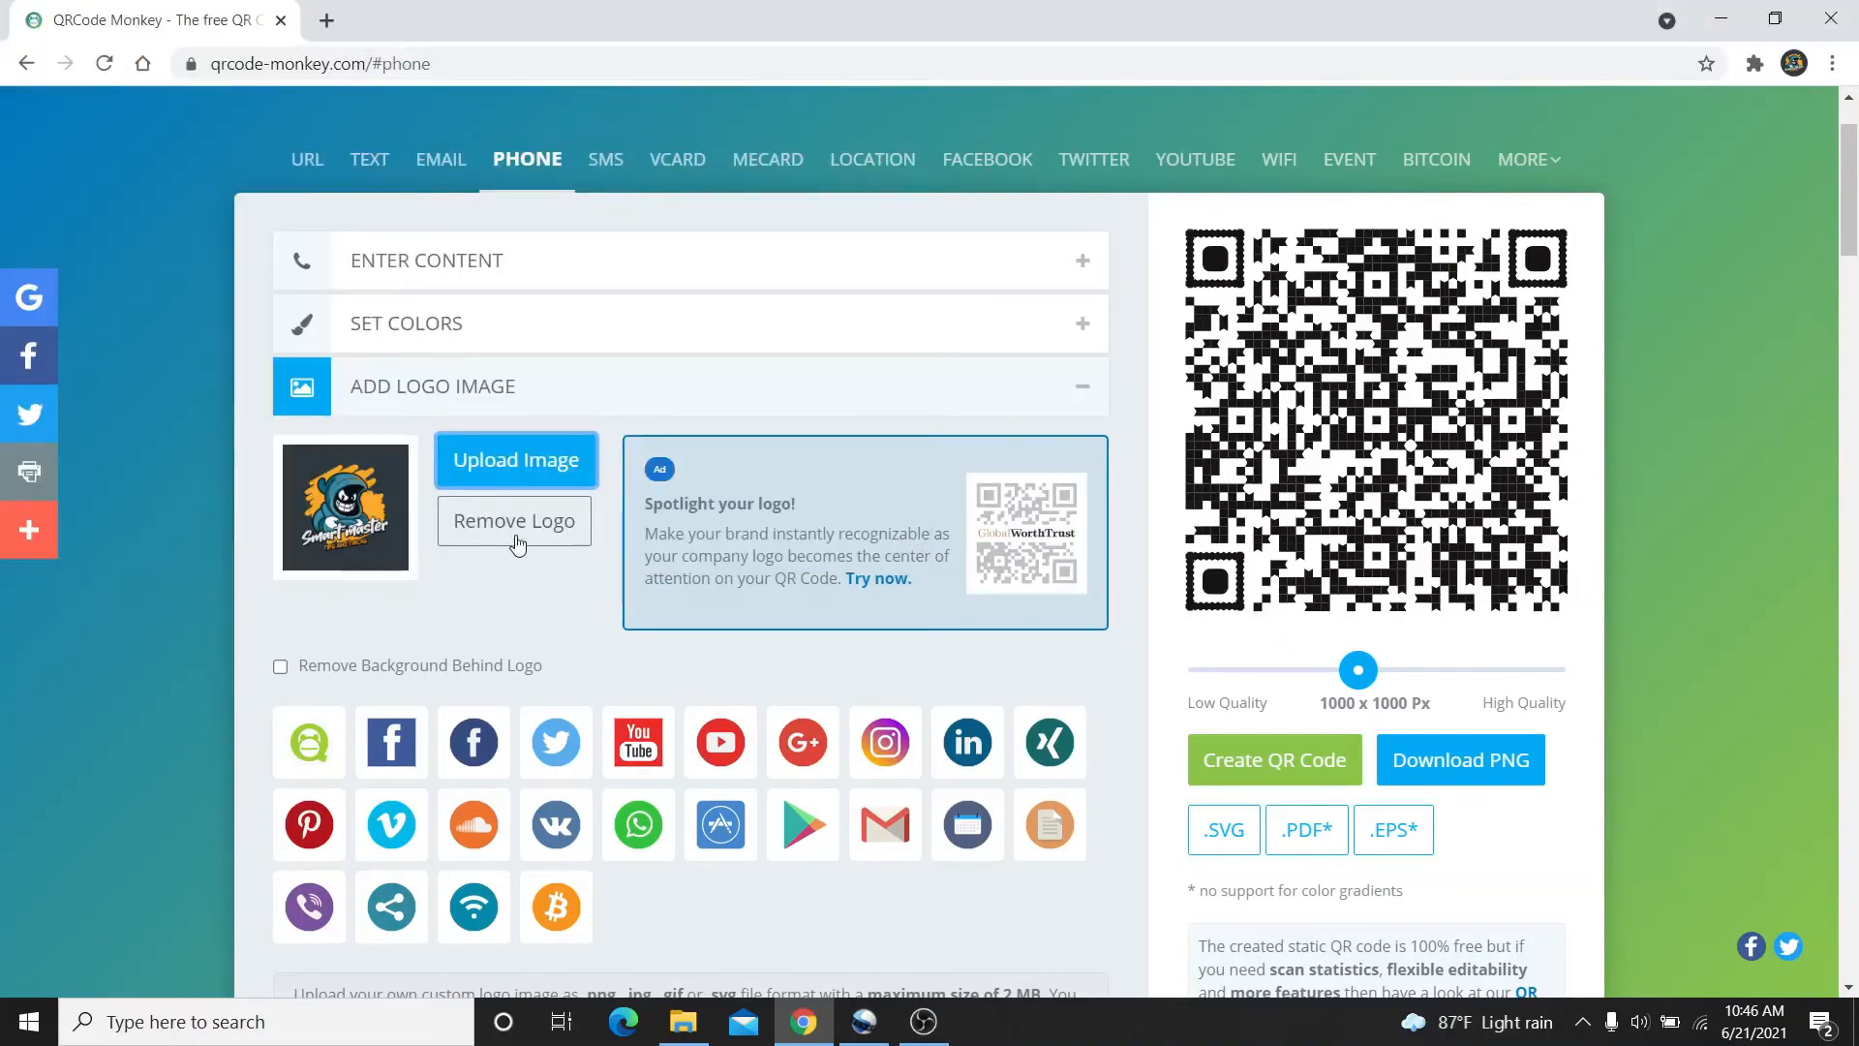
click(1047, 407)
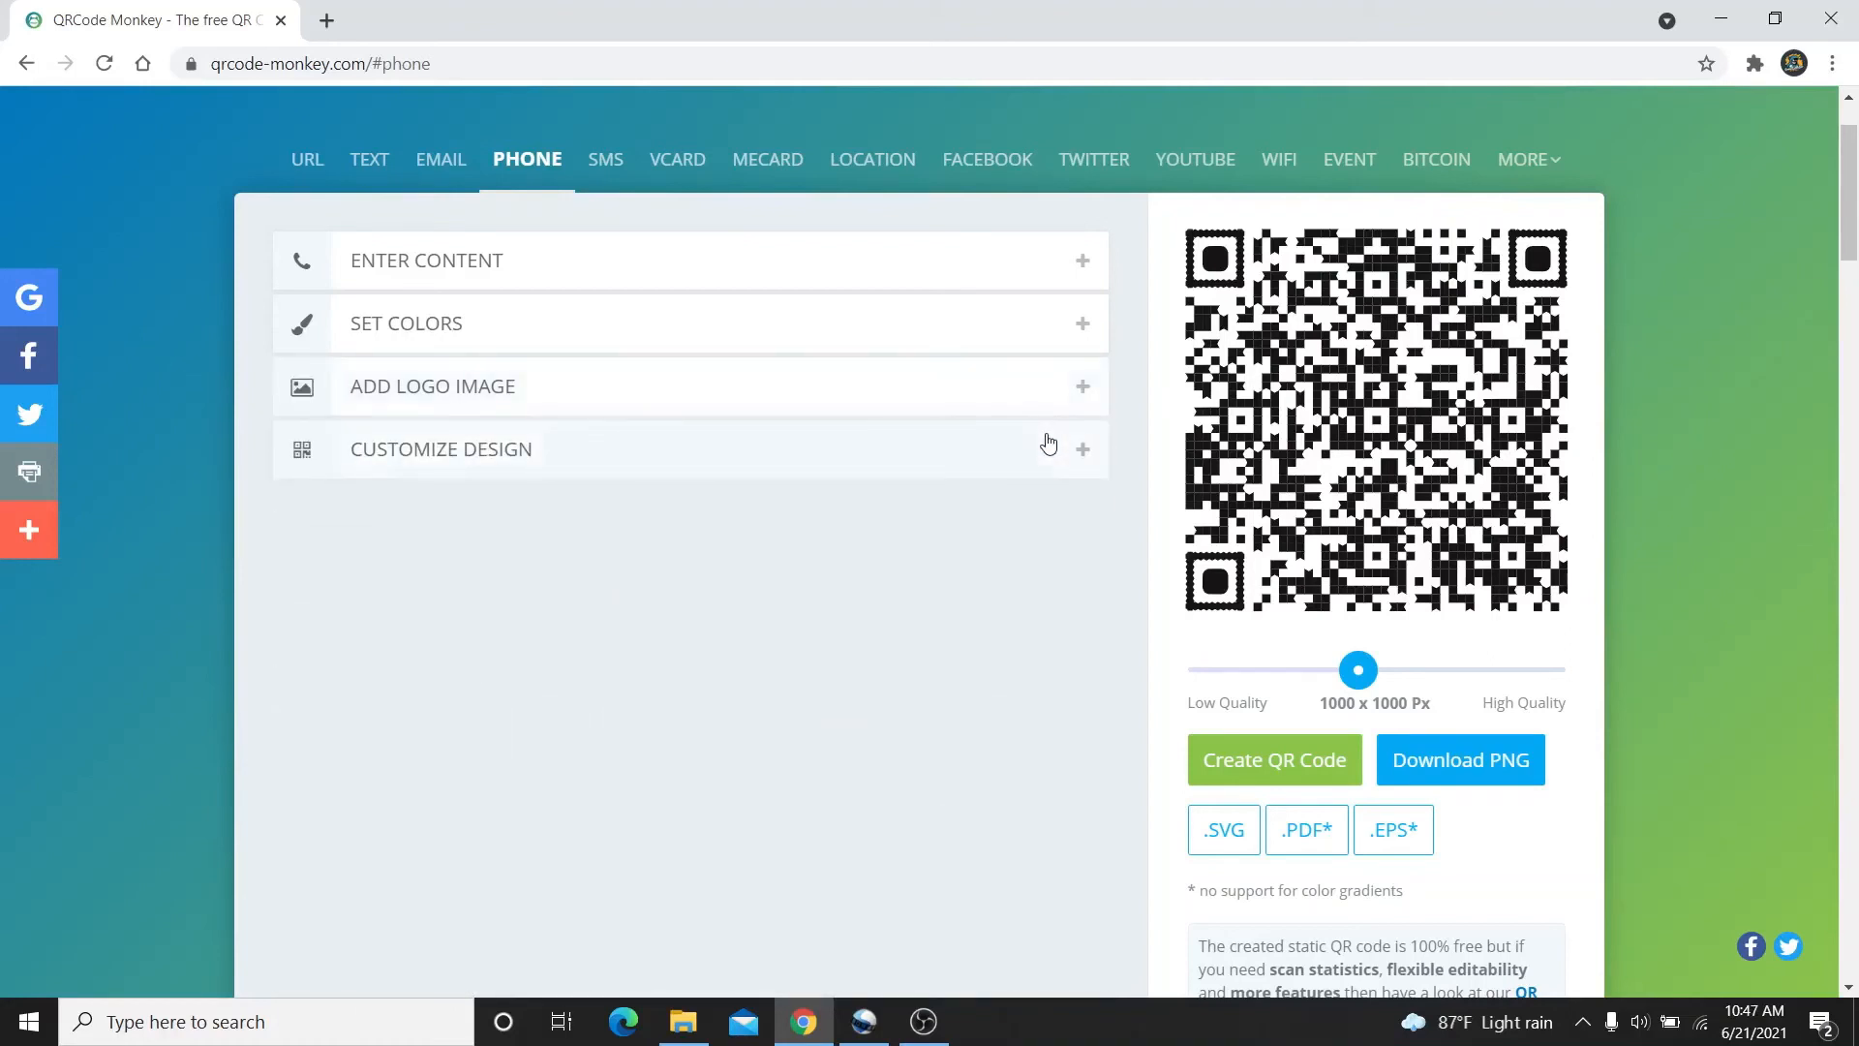
Switch to the jagged eye ball, plain square eye frames and the seventh body shape
click(1048, 446)
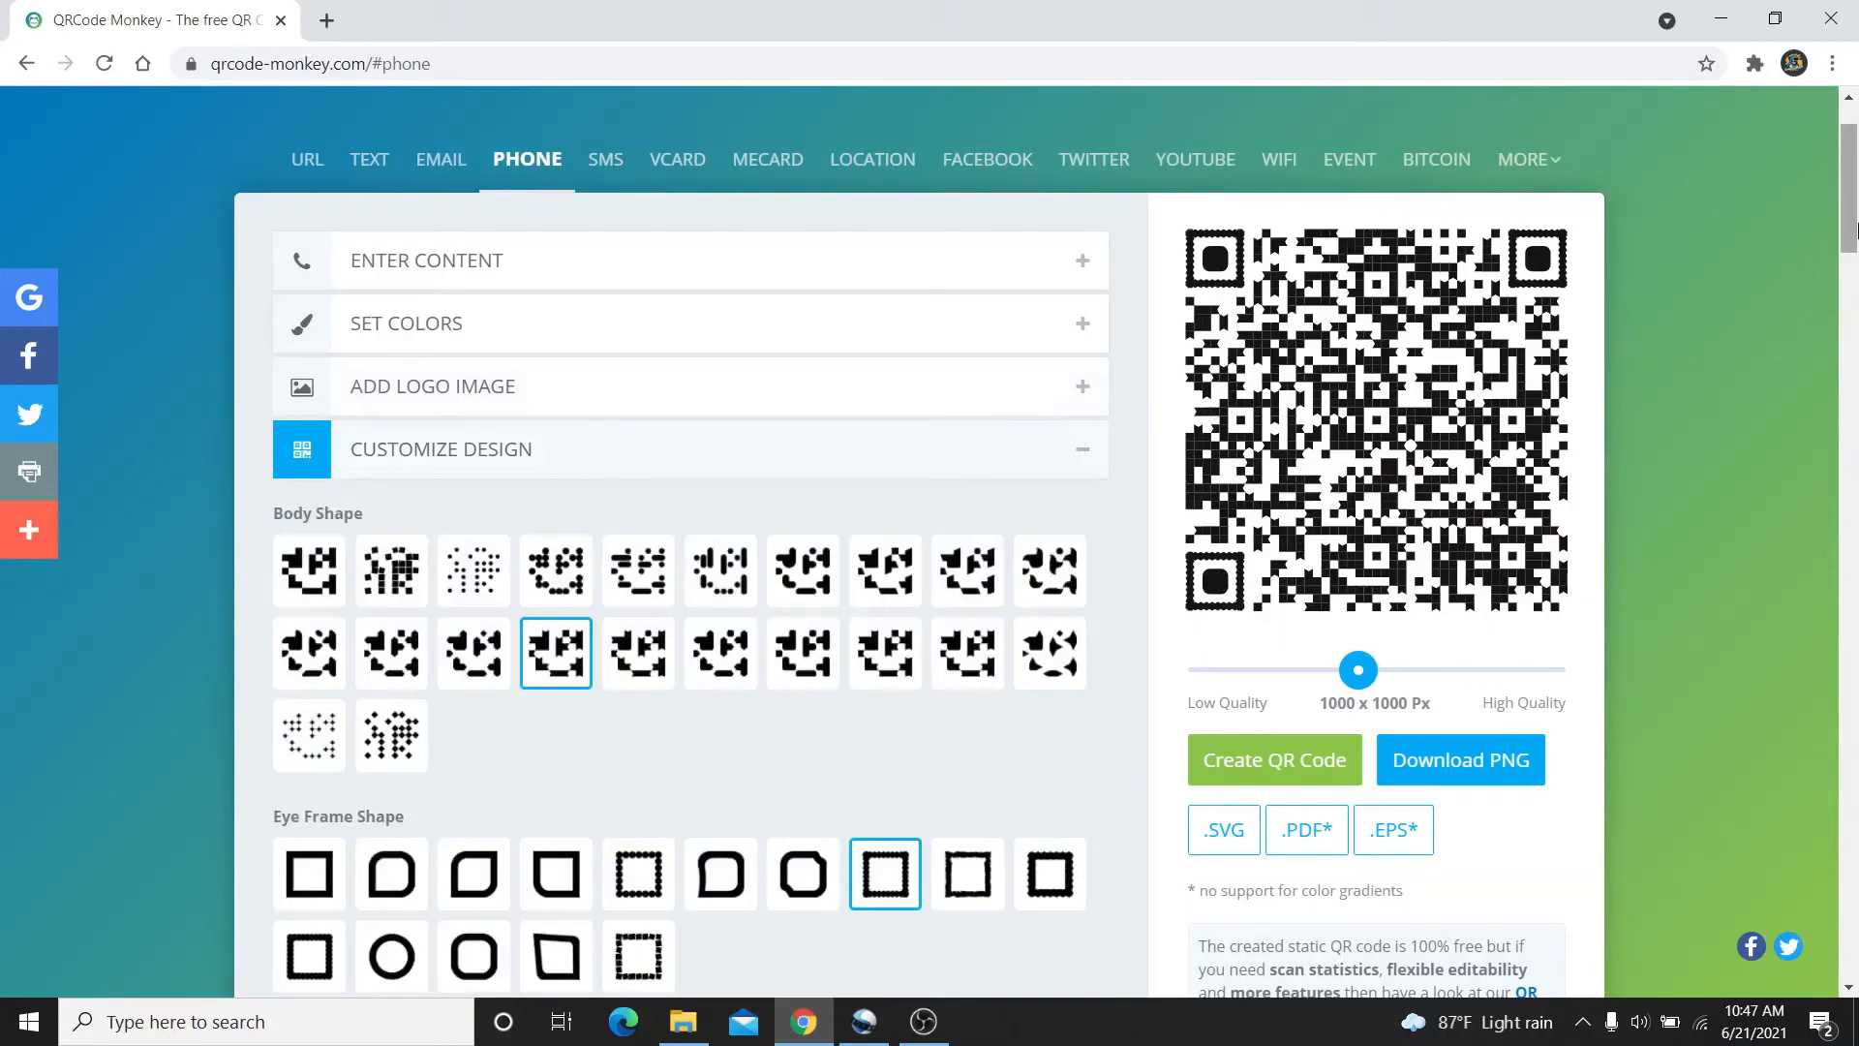
click(1856, 262)
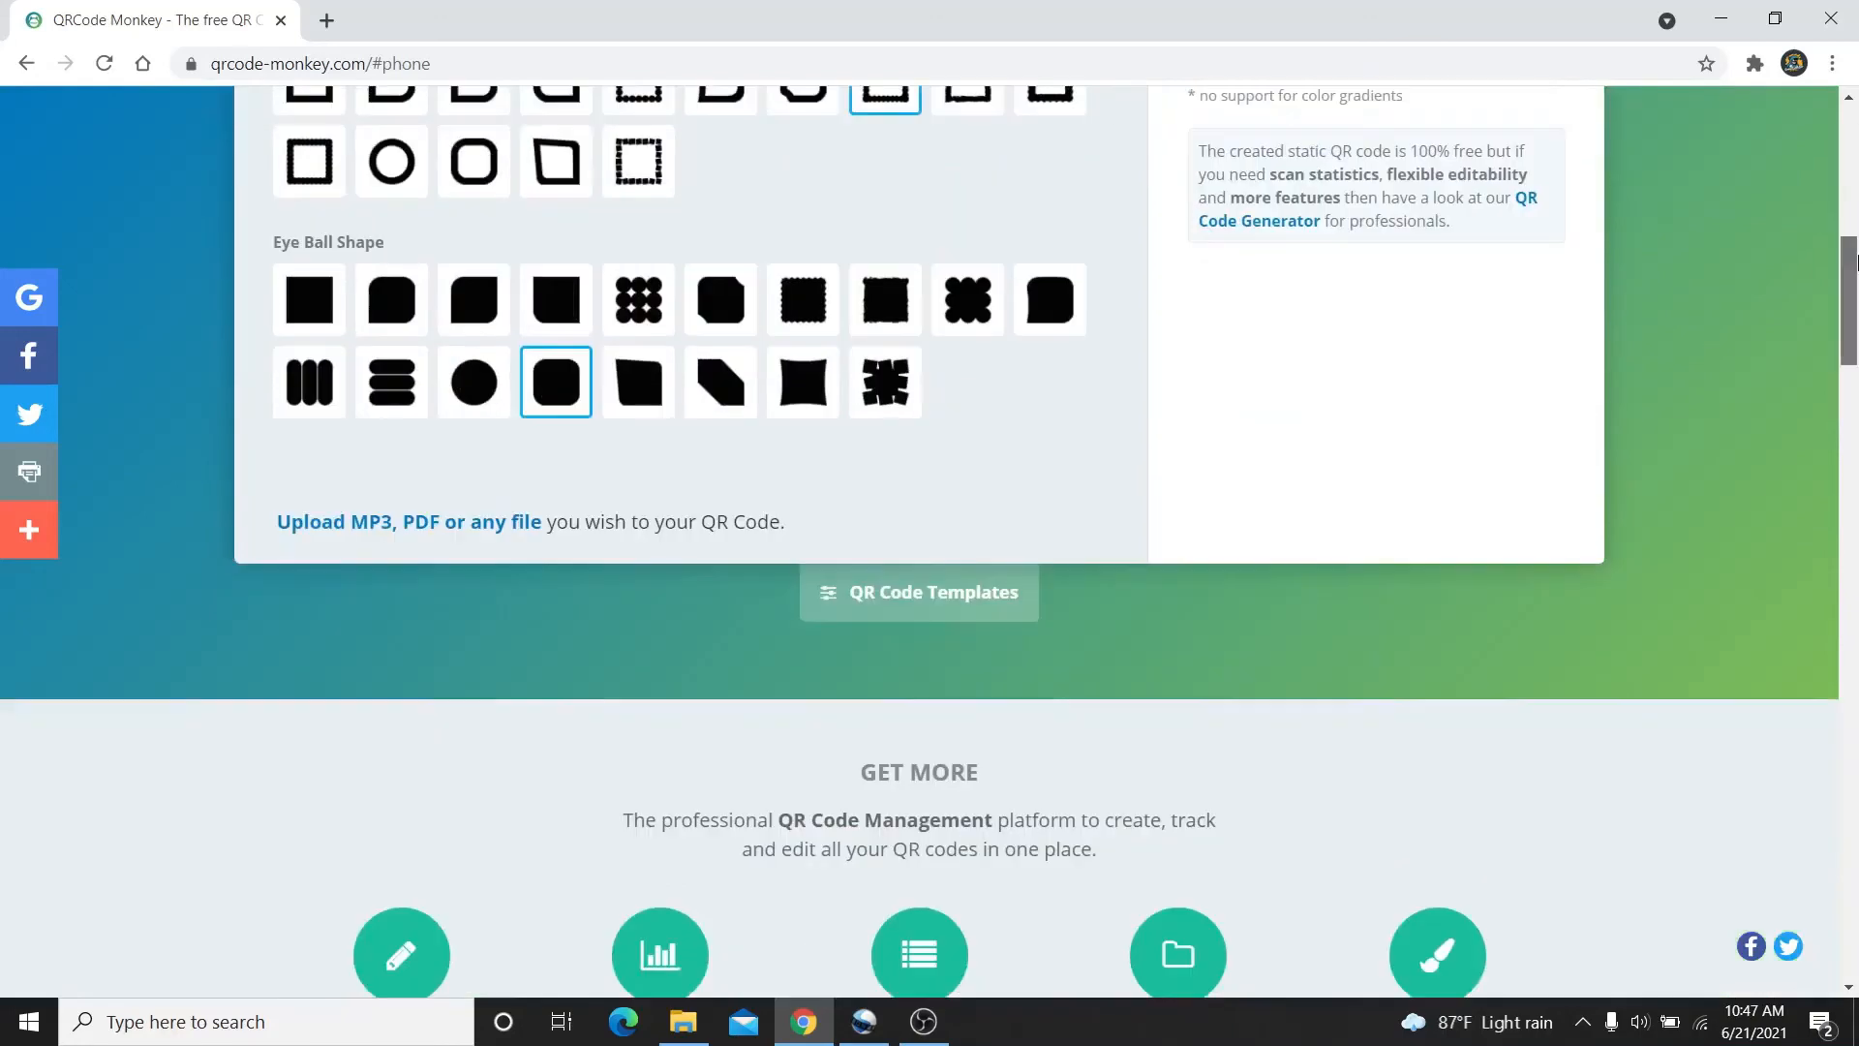
scroll(1851, 232, up, 3)
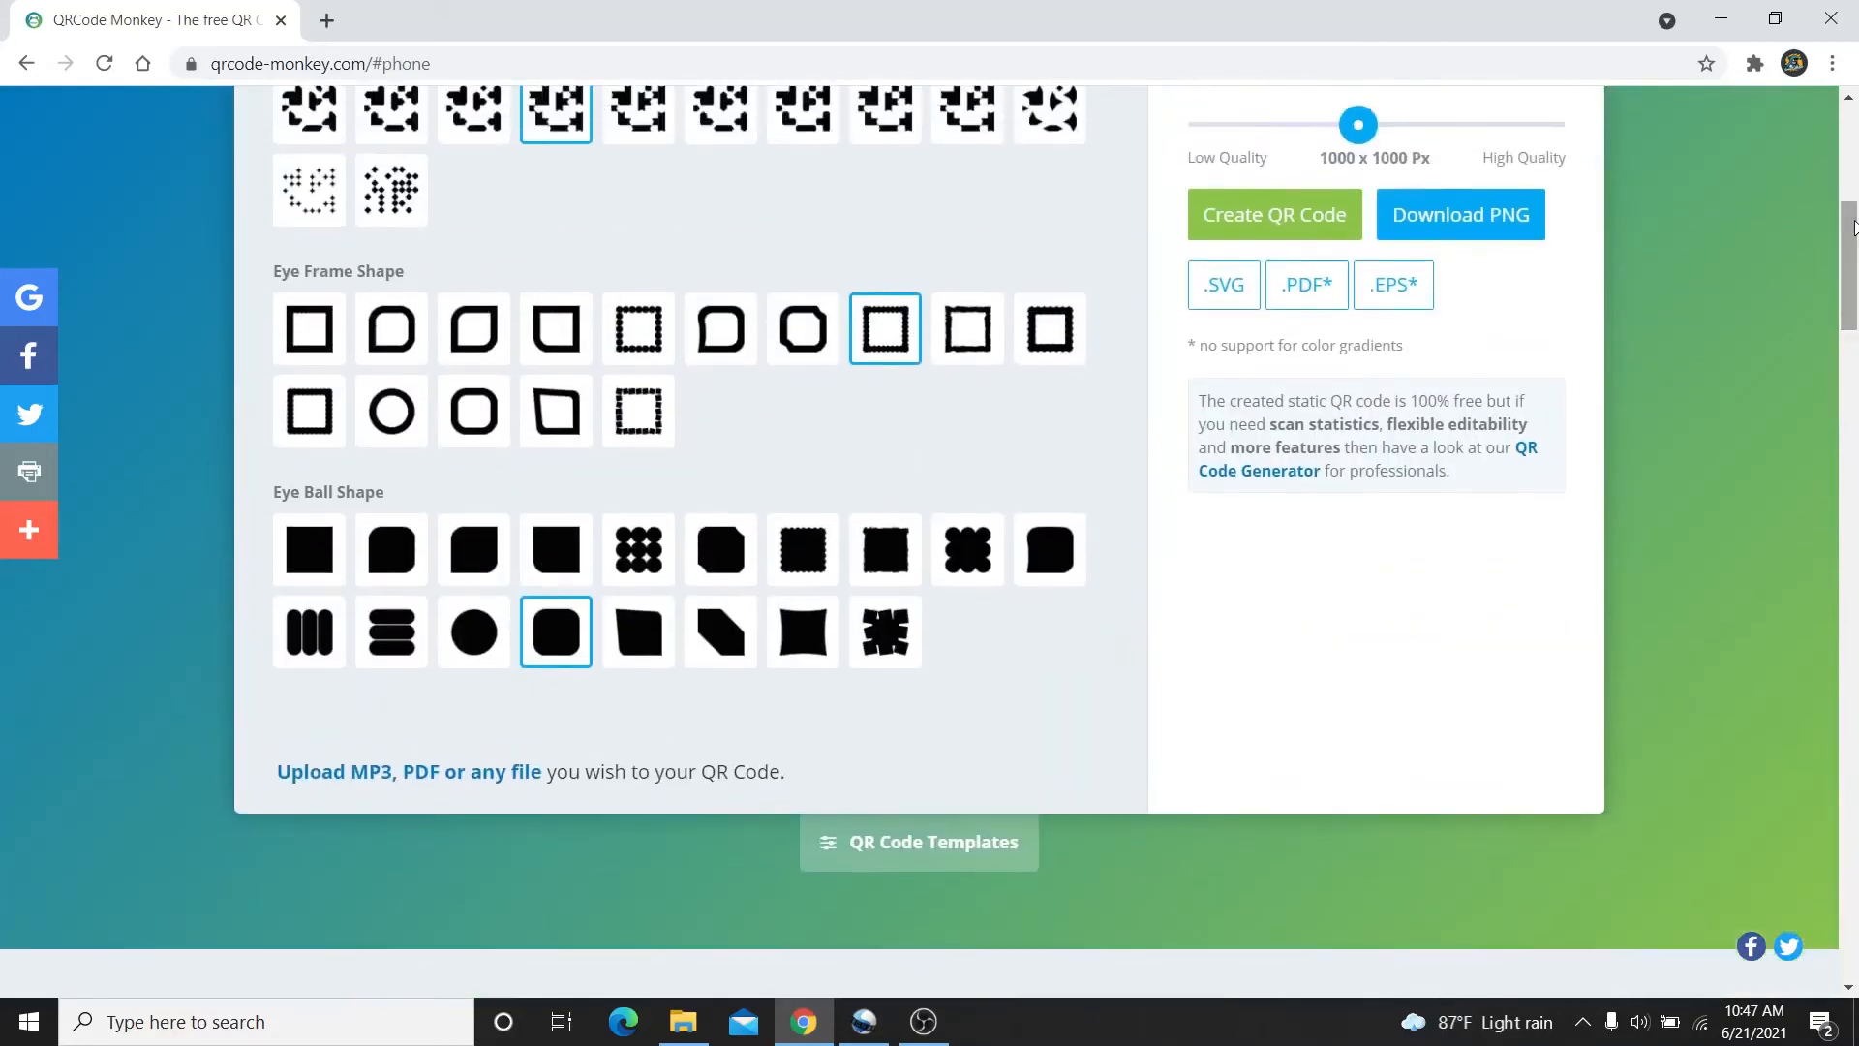
scroll(1847, 199, up, 8)
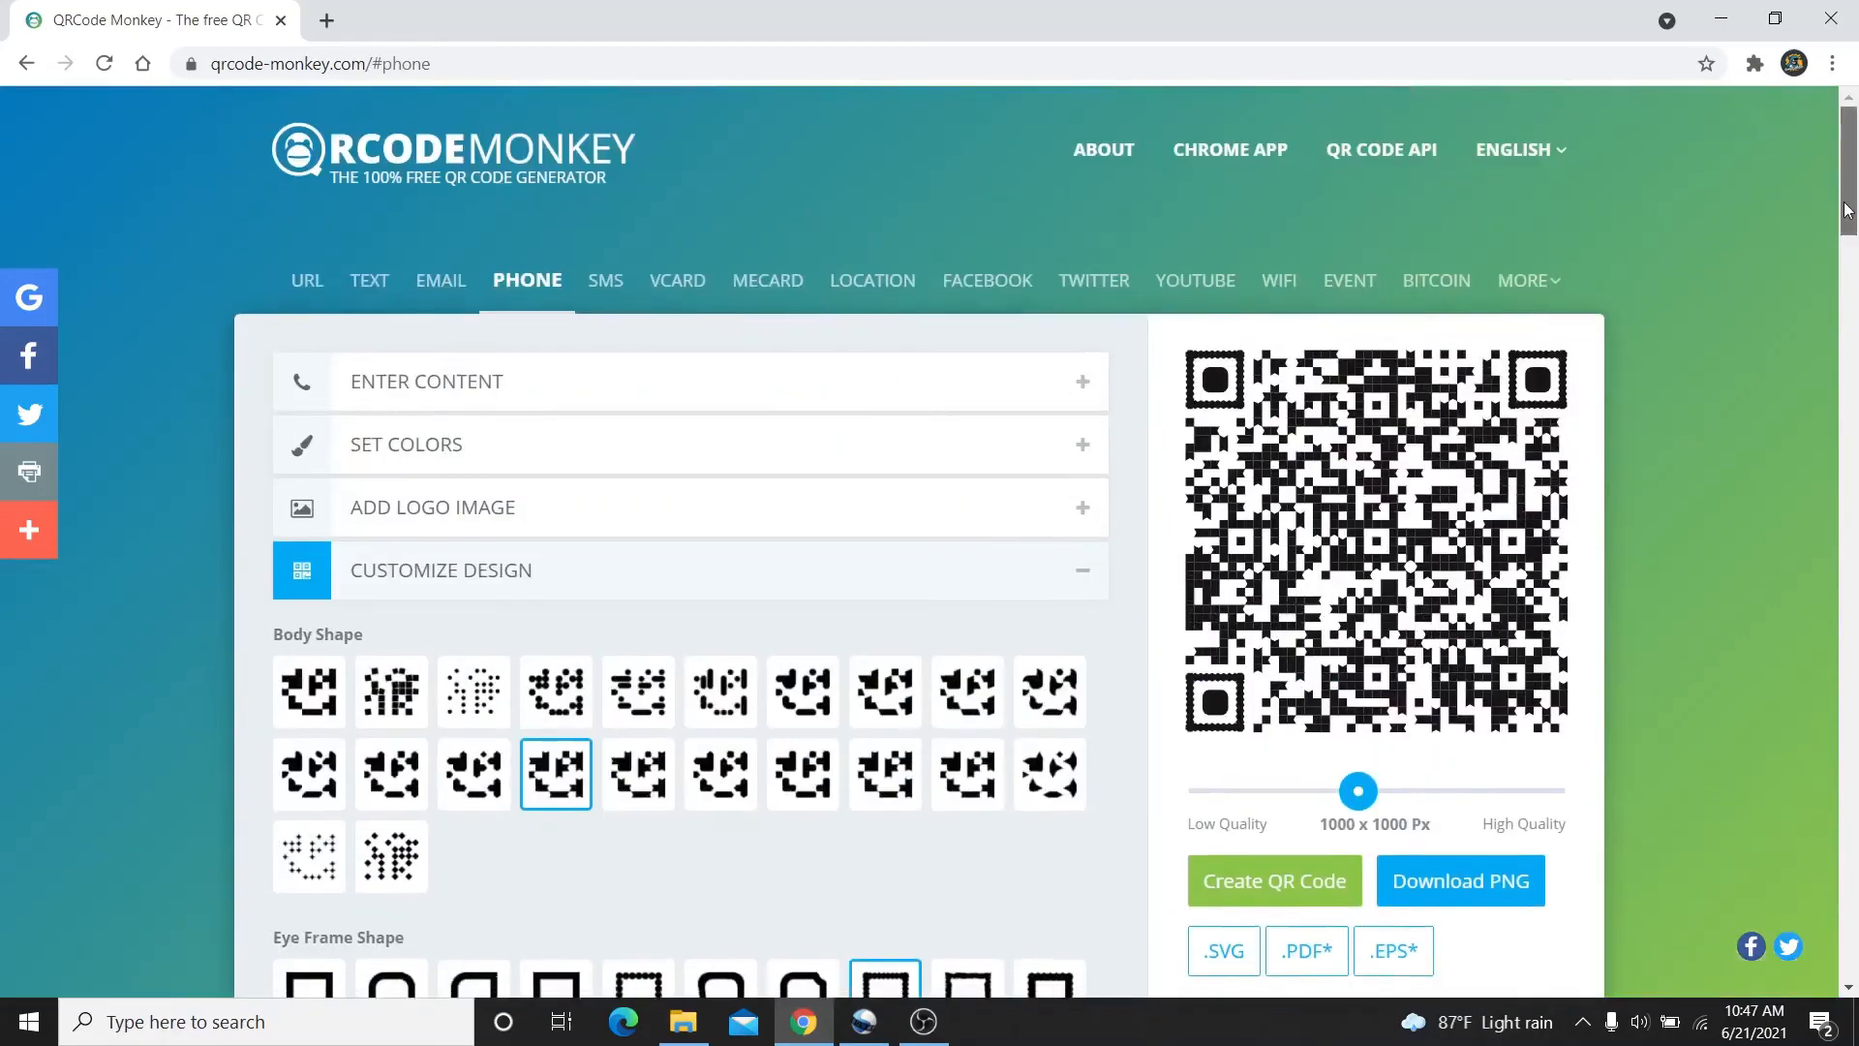
scroll(1851, 242, down, 4)
scroll(1849, 242, down, 1)
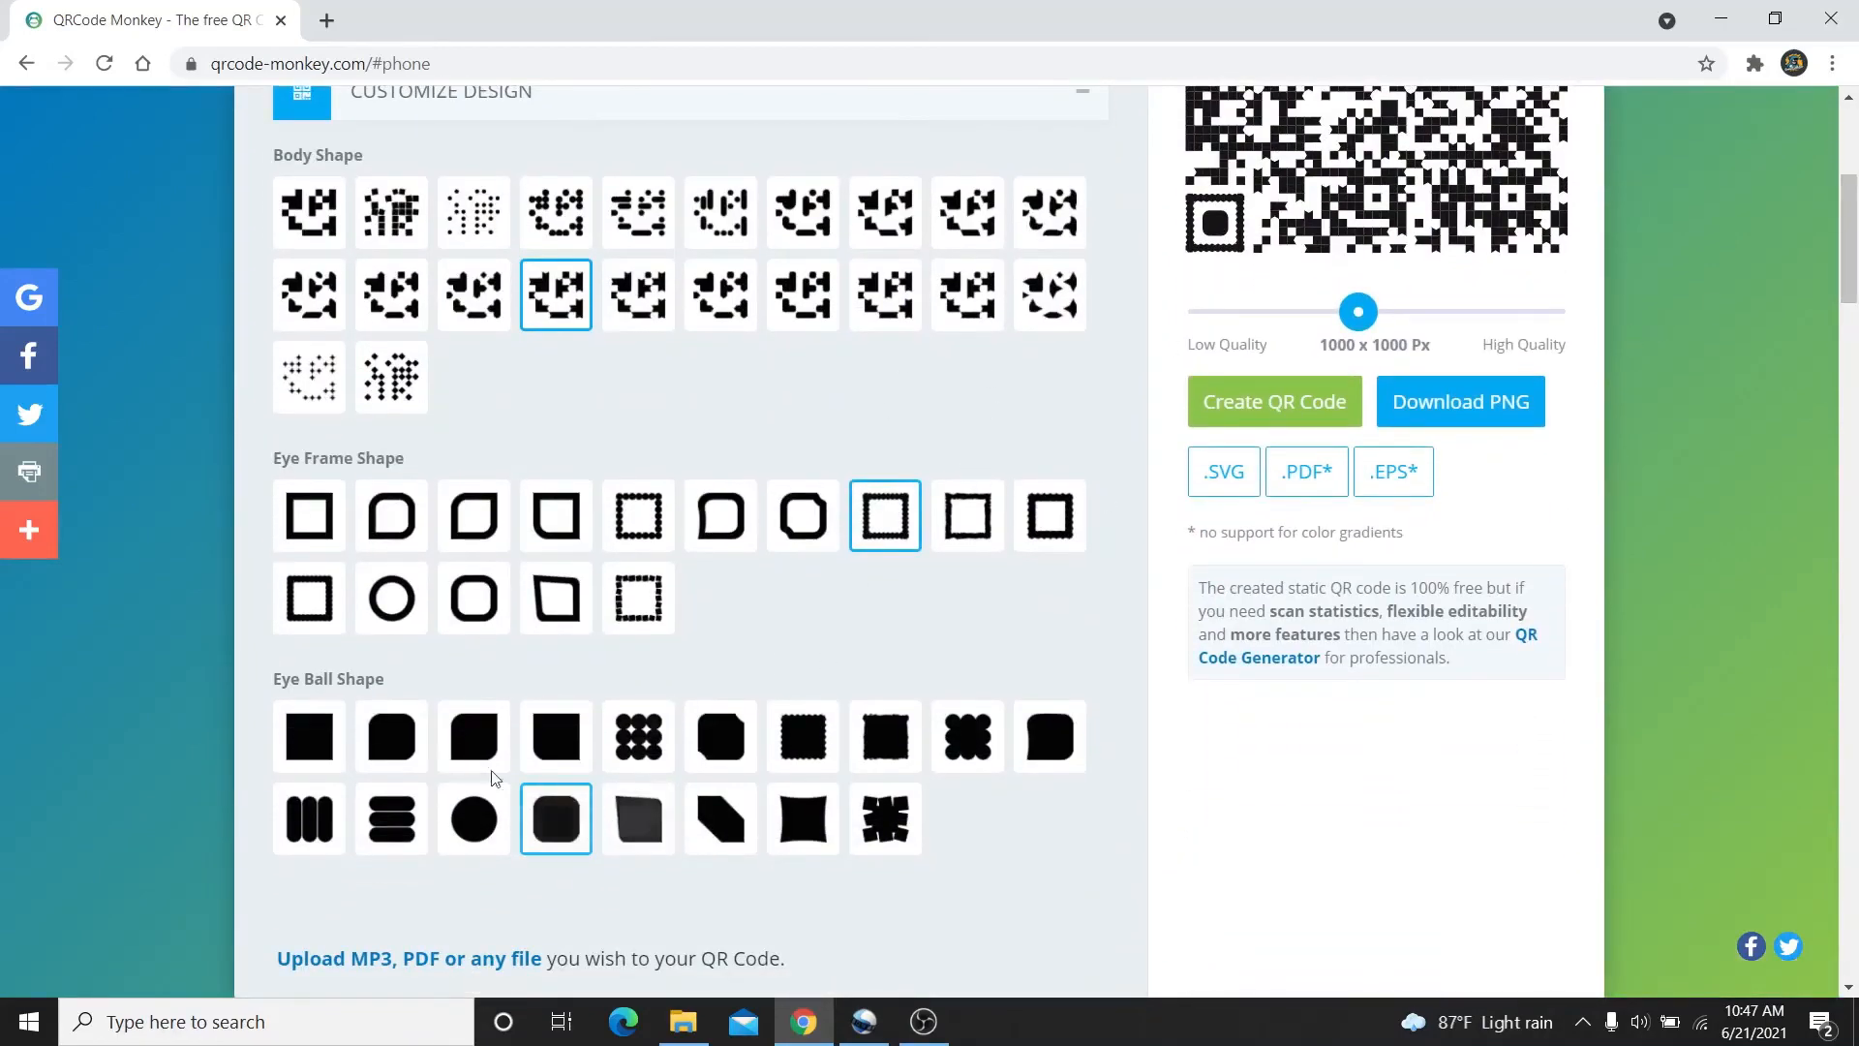
click(874, 826)
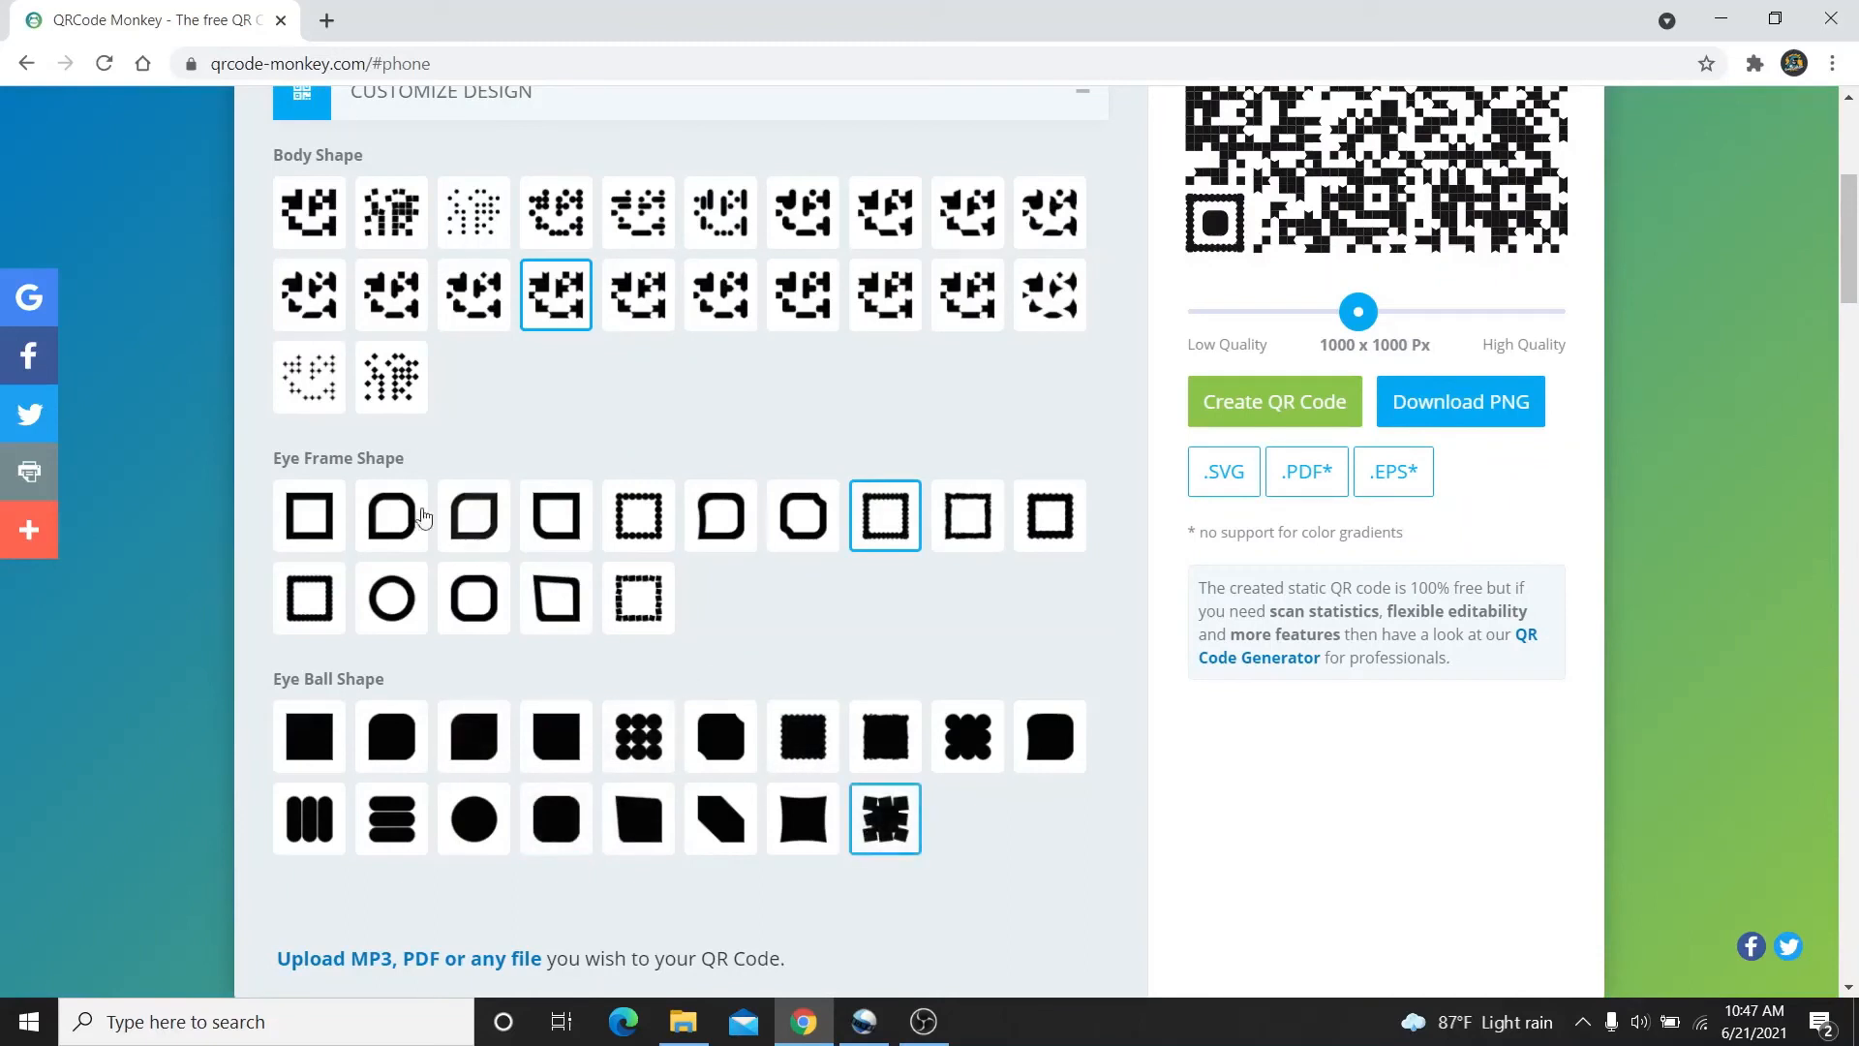
click(320, 515)
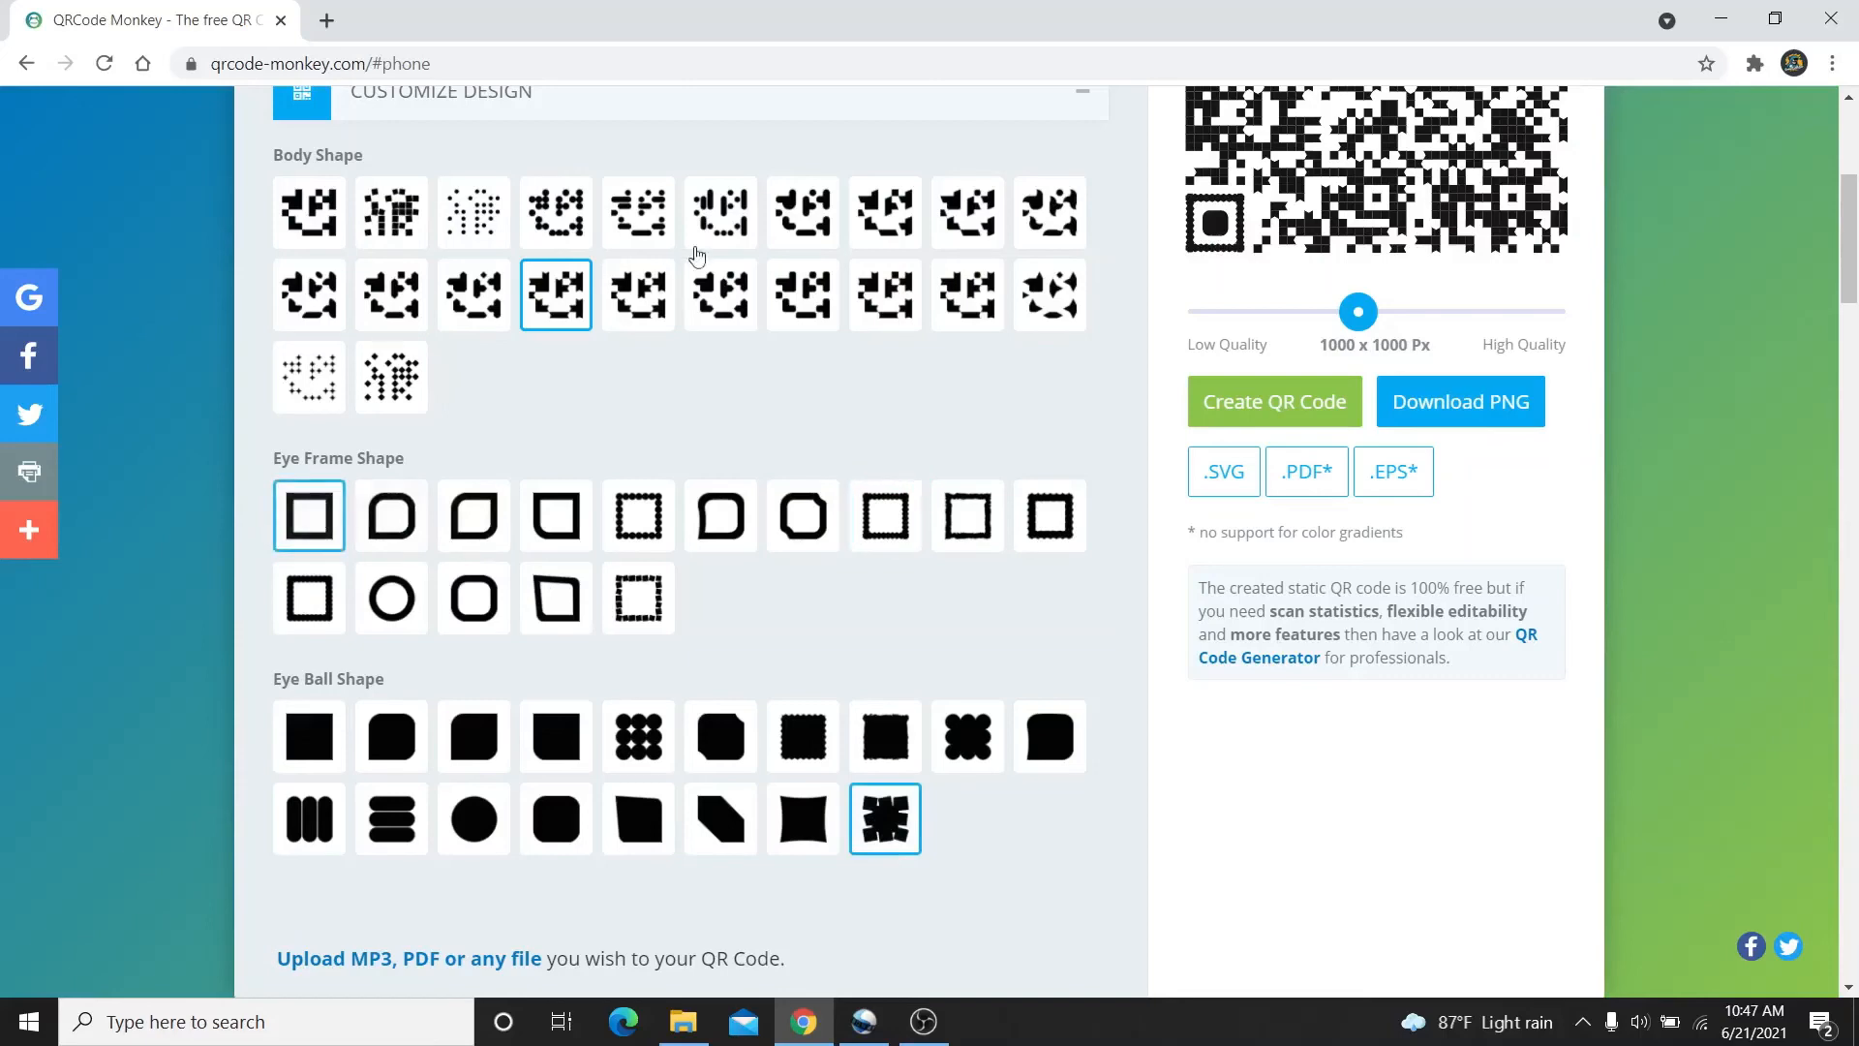
click(780, 238)
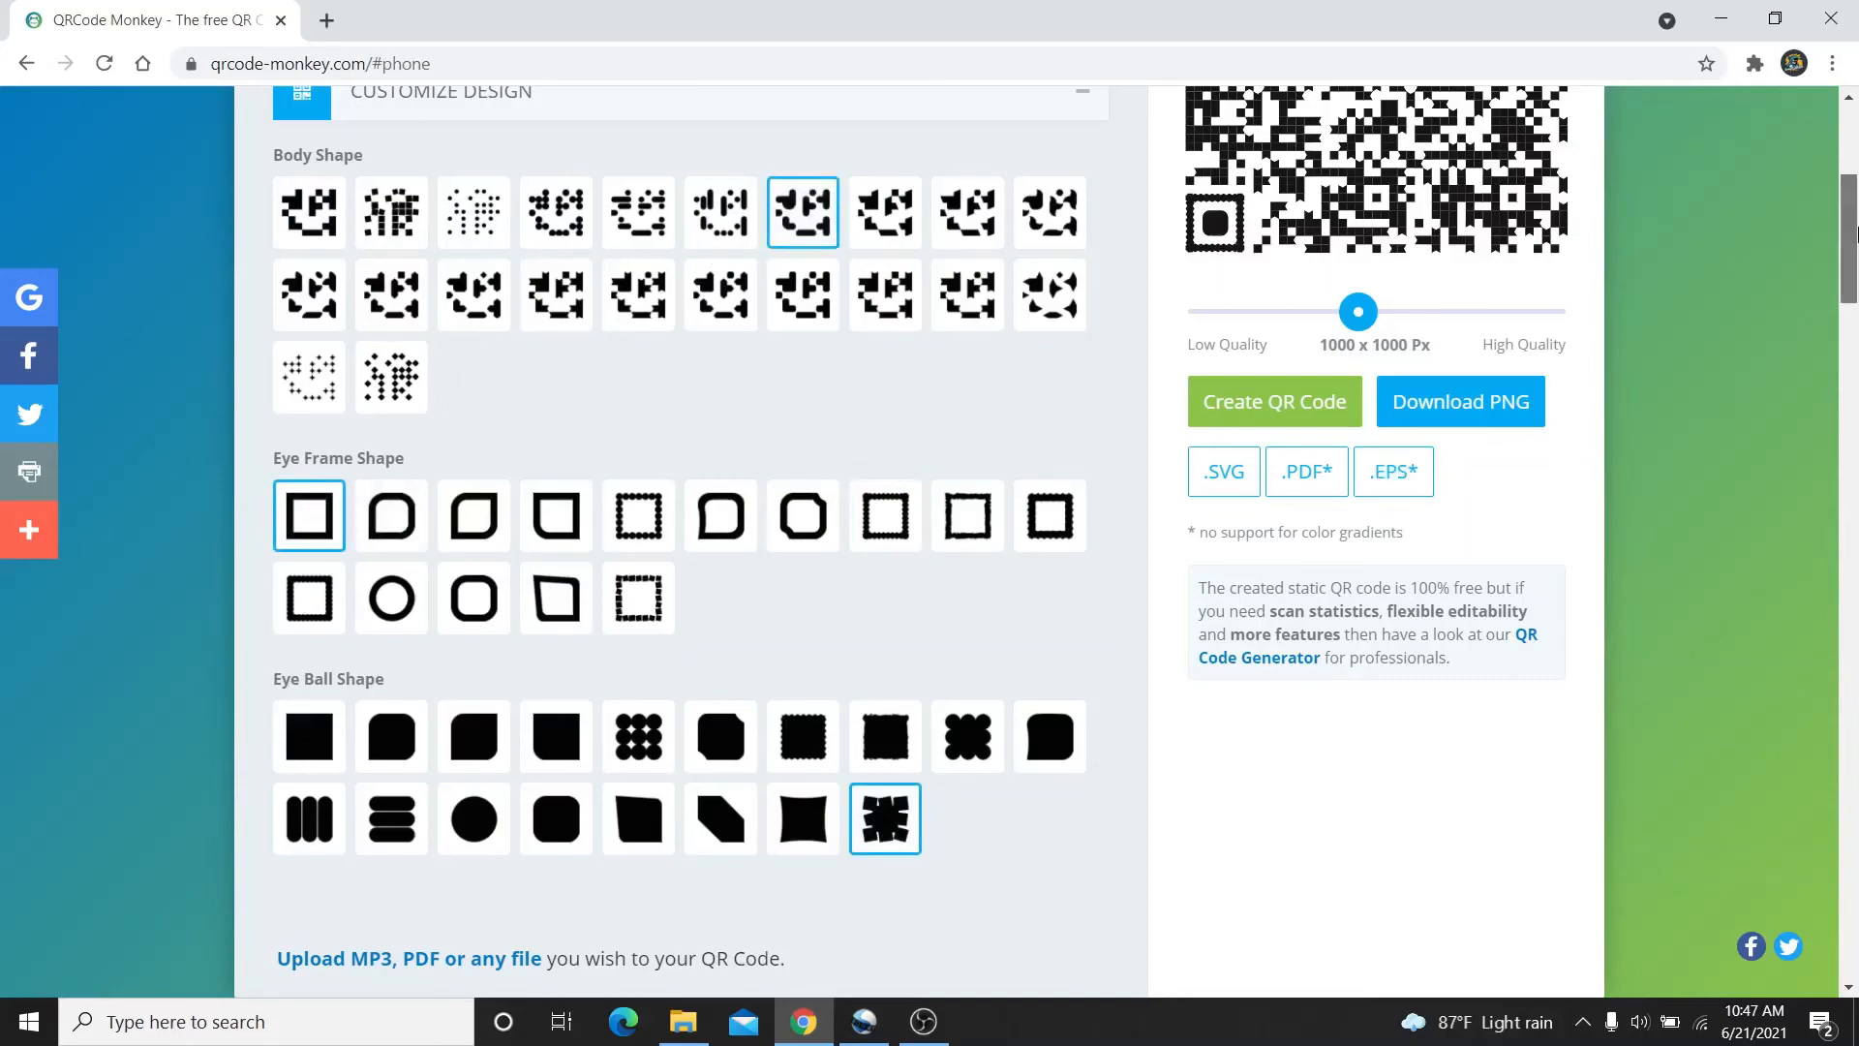
scroll(1853, 203, up, 1)
scroll(1853, 203, up, 2)
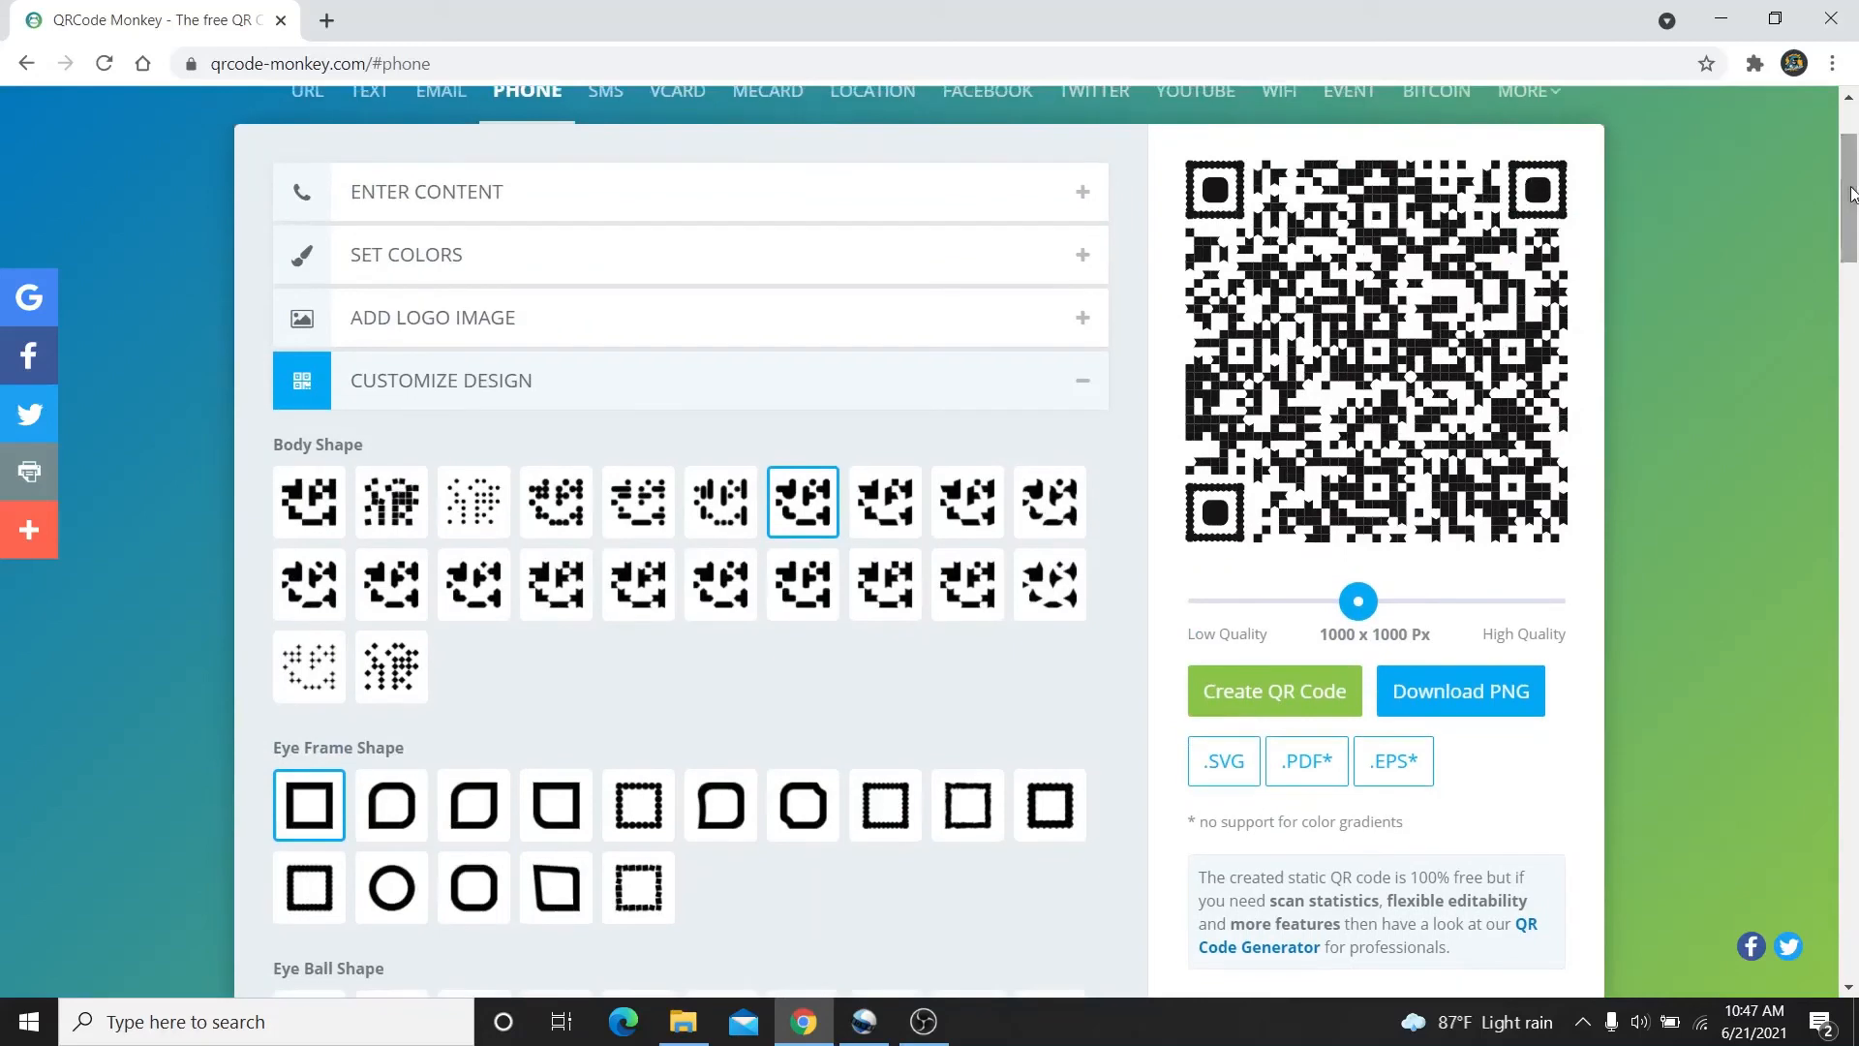
Generate the olive phone code with logo and new shapes, then fold the design options away
click(1300, 692)
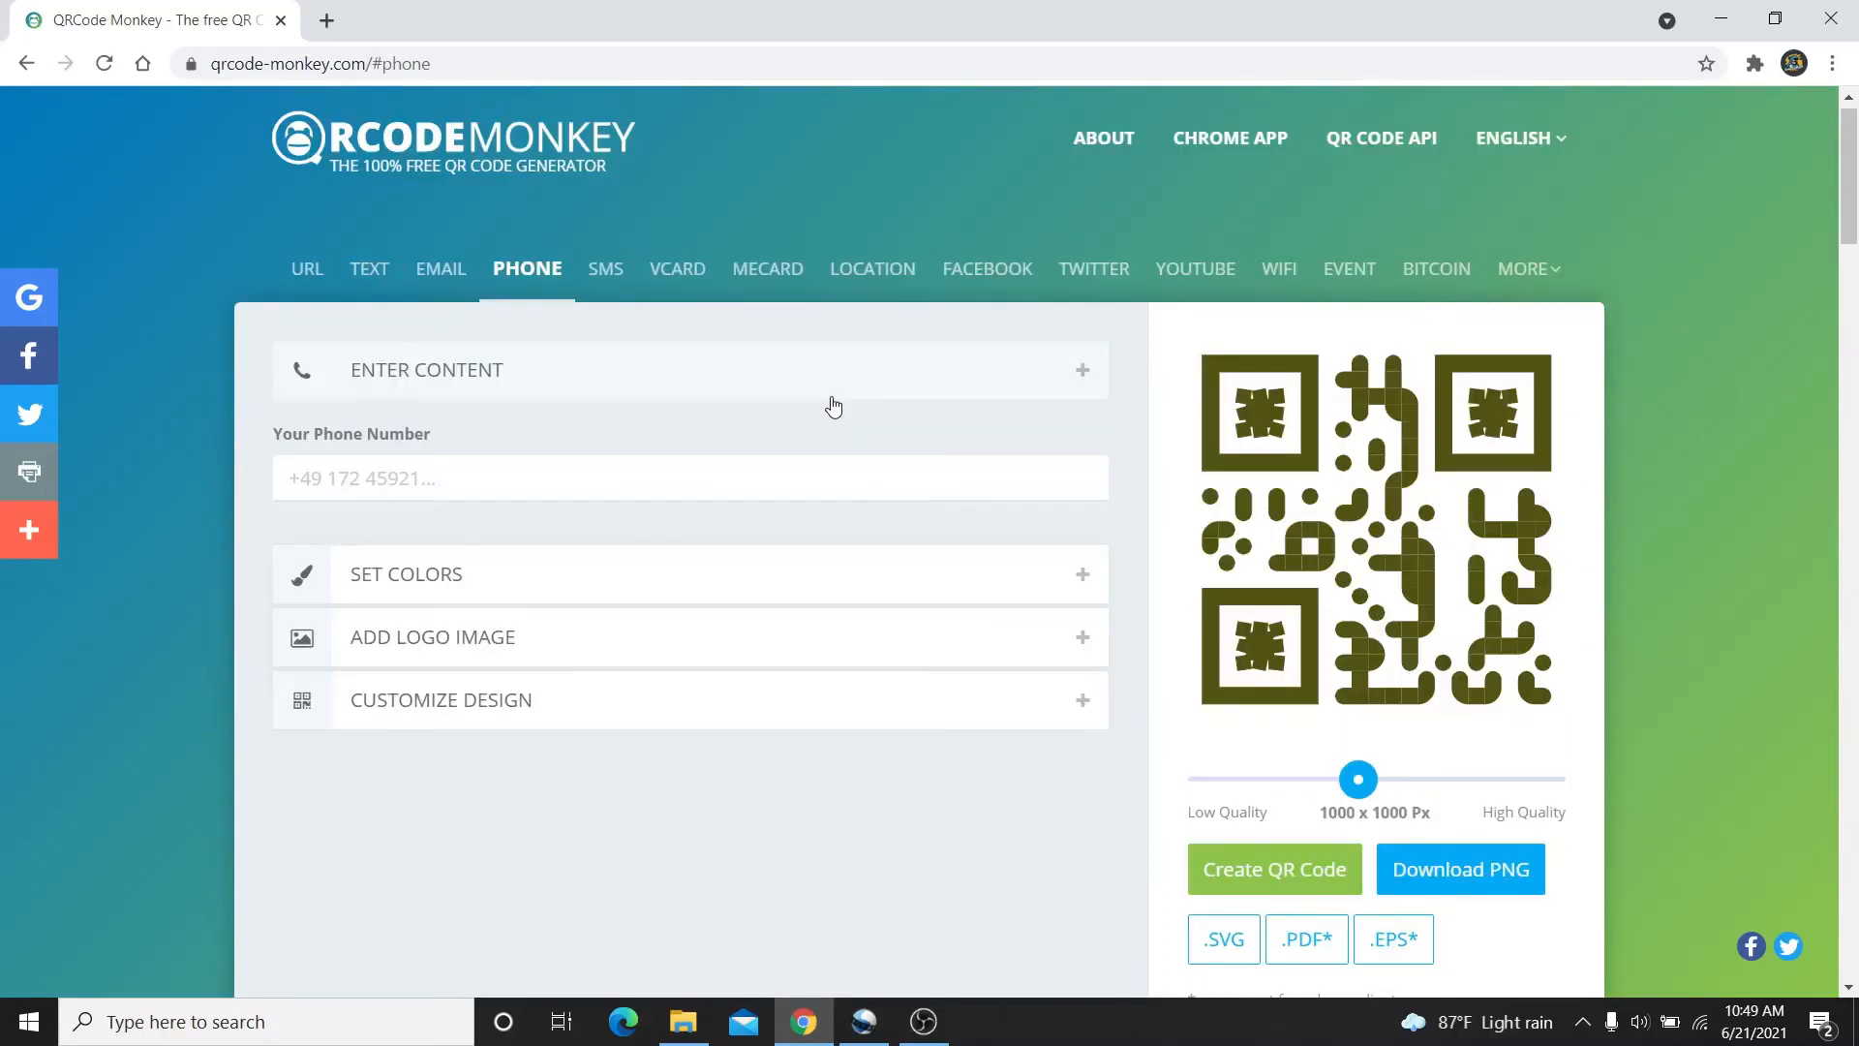
click(832, 403)
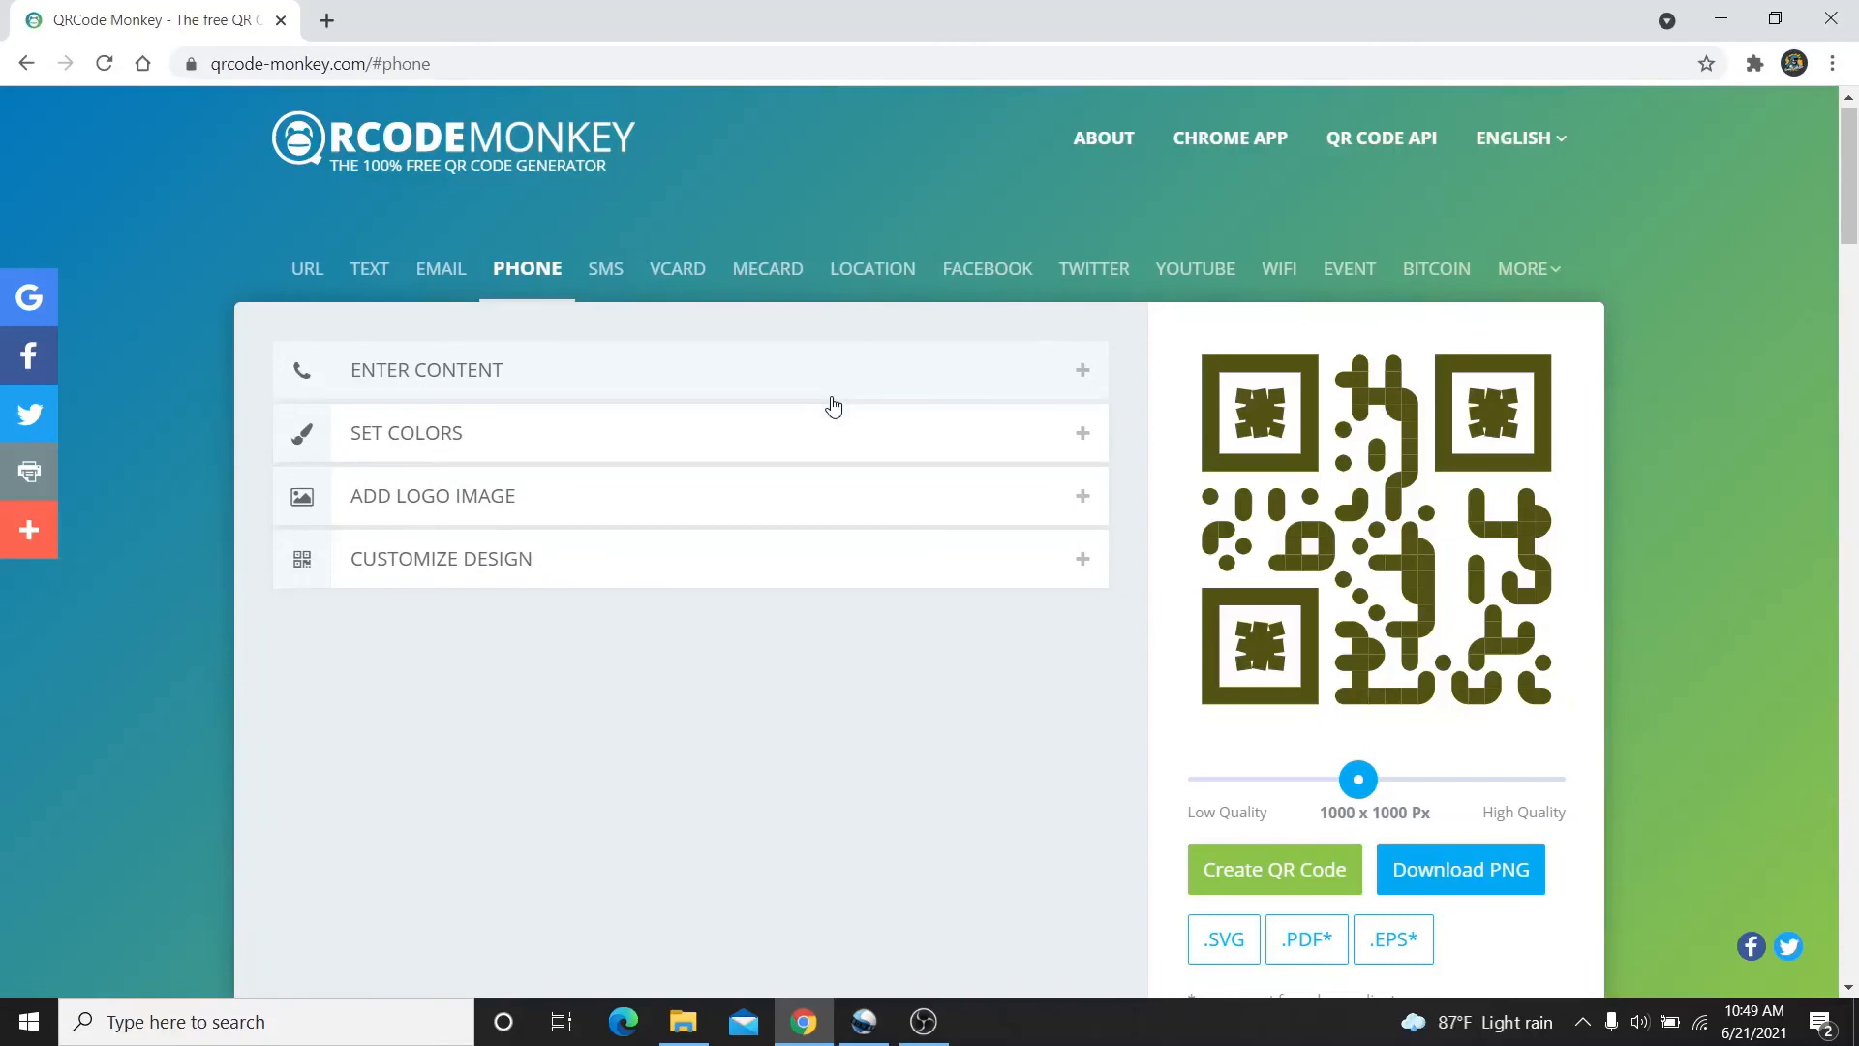
Switch to the YouTube code type and paste the channel's videos page URL
click(1196, 271)
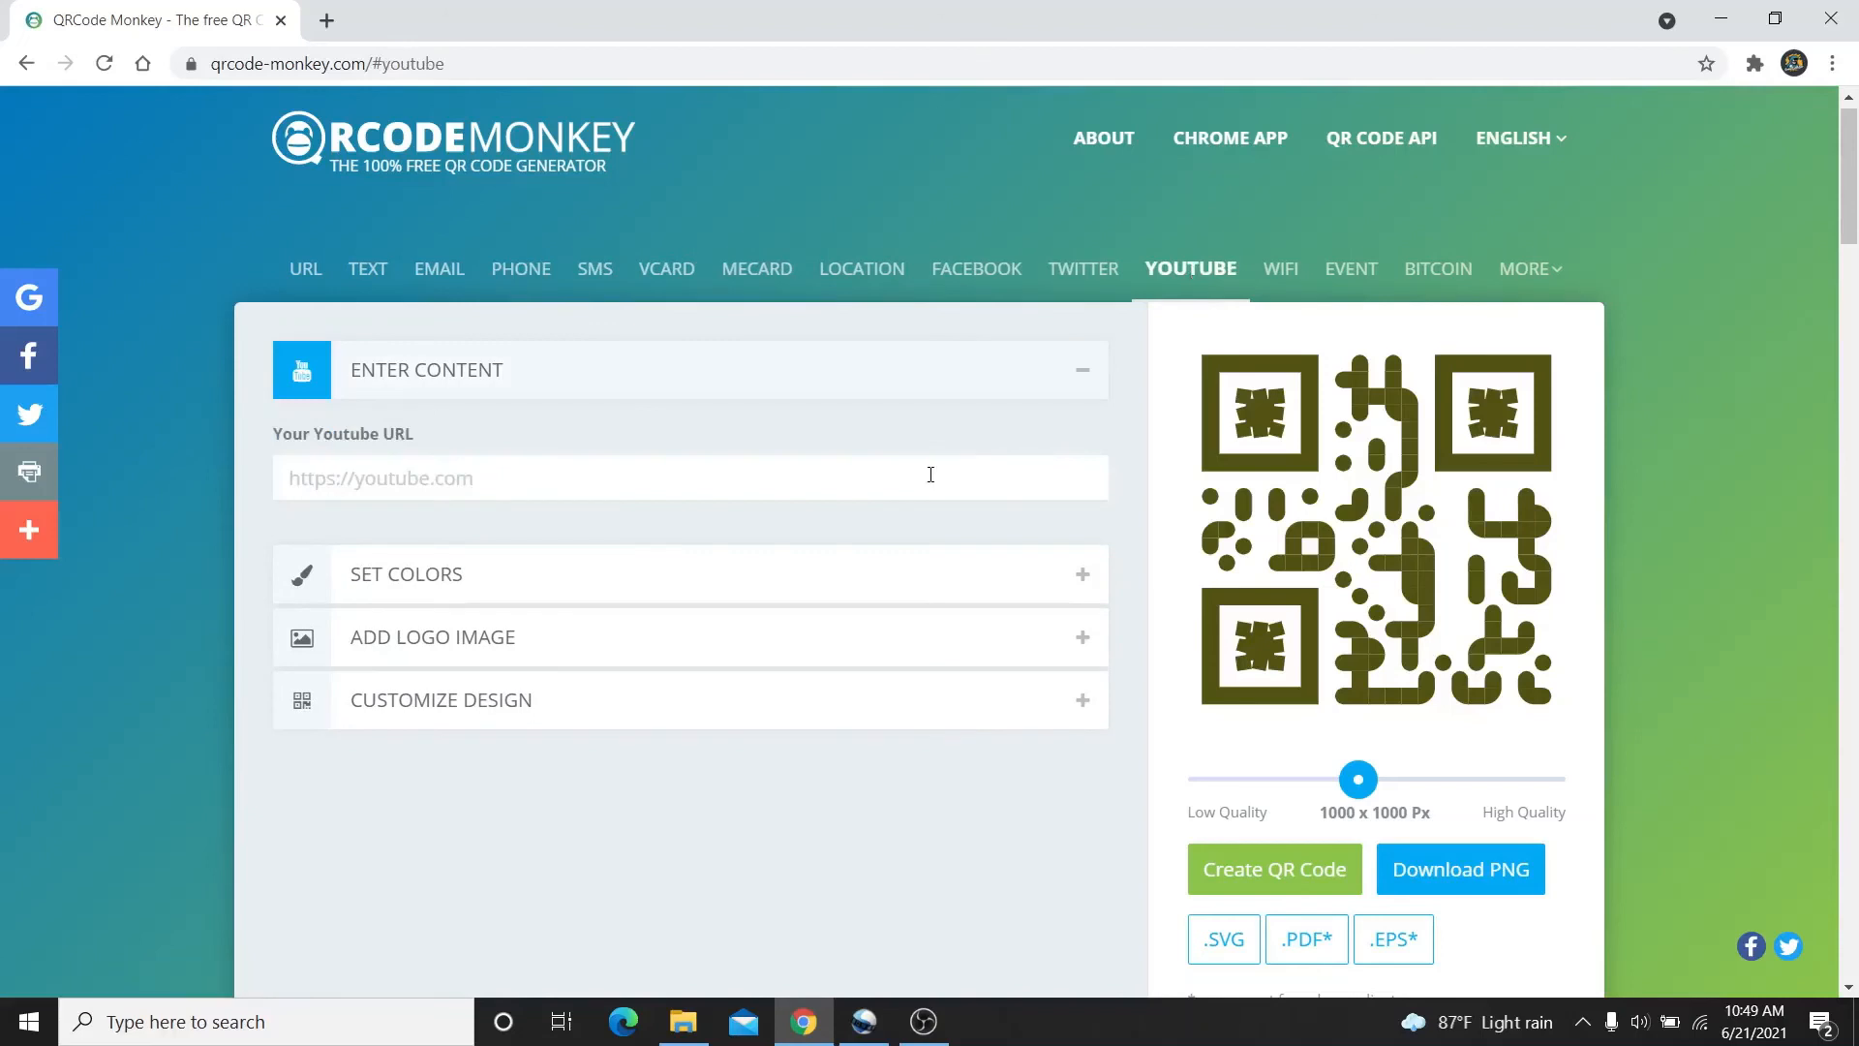
click(930, 474)
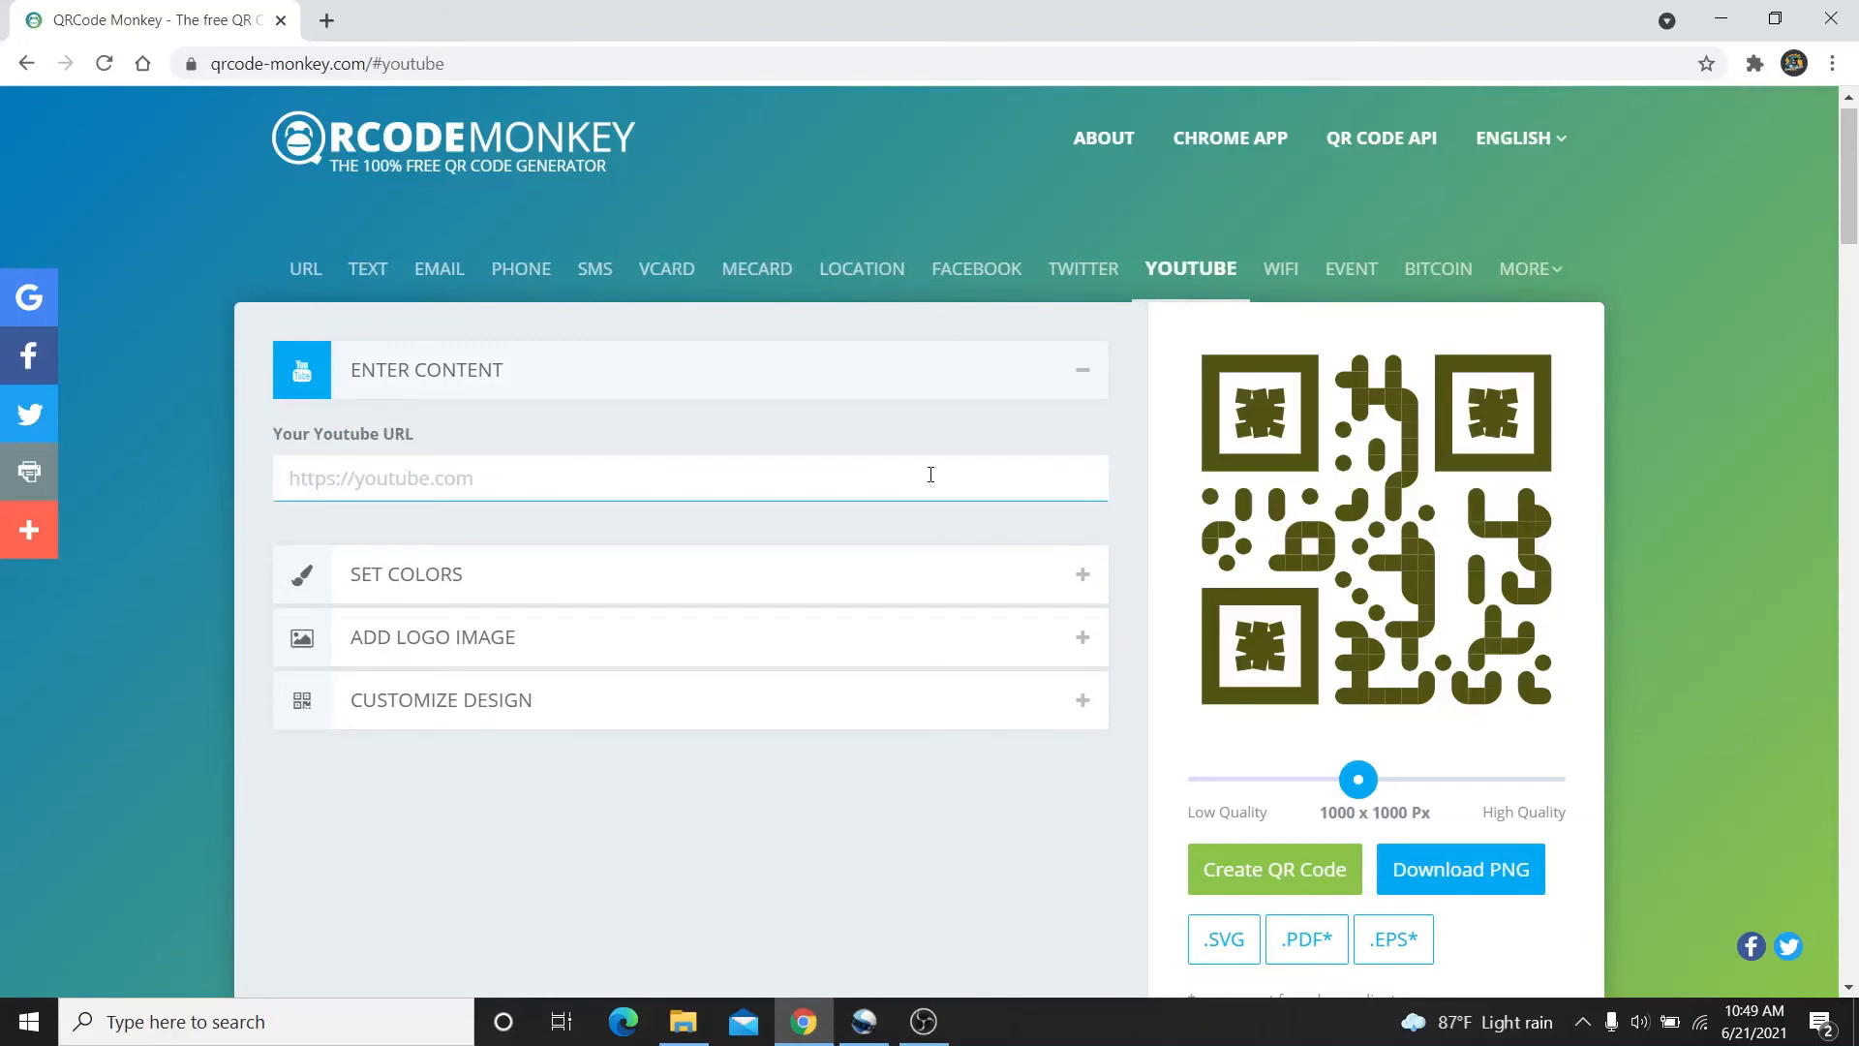
text(https://www.youtube.com/channel/UCcImdwU6KOjlwSJzMP-w-RA/videos)
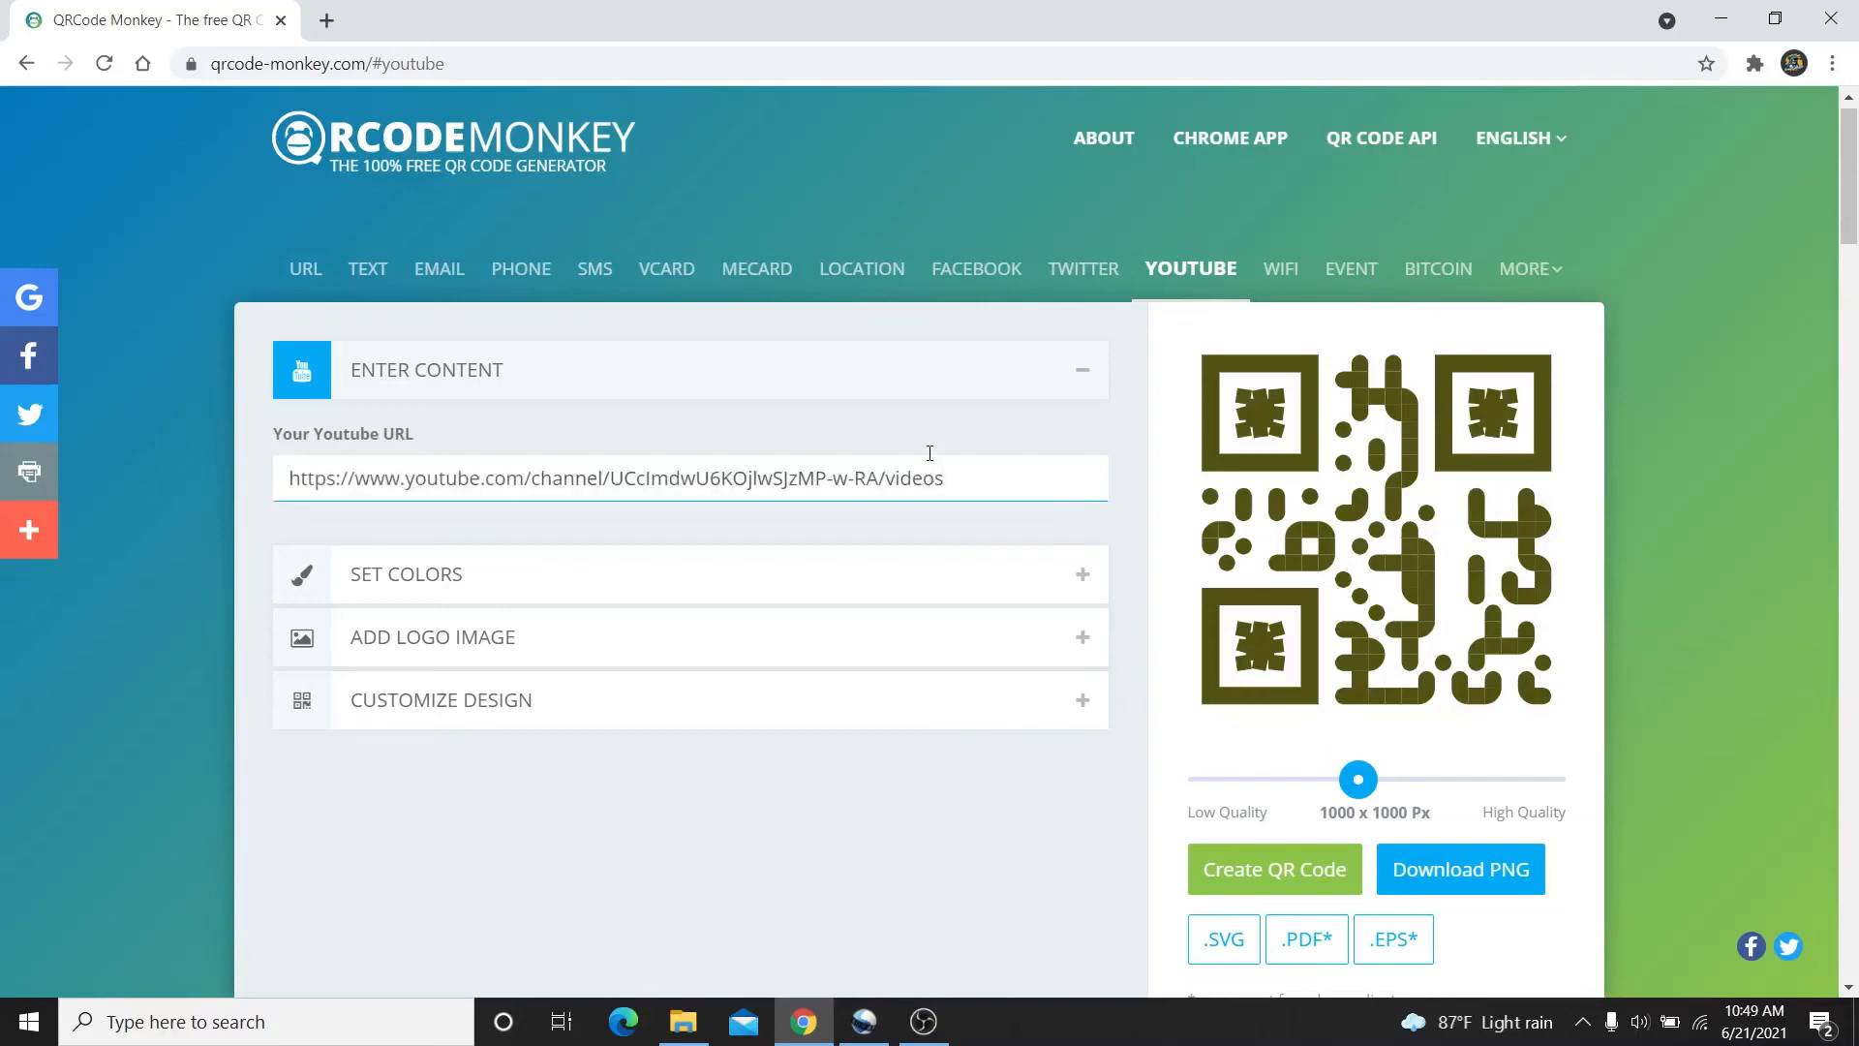
click(928, 376)
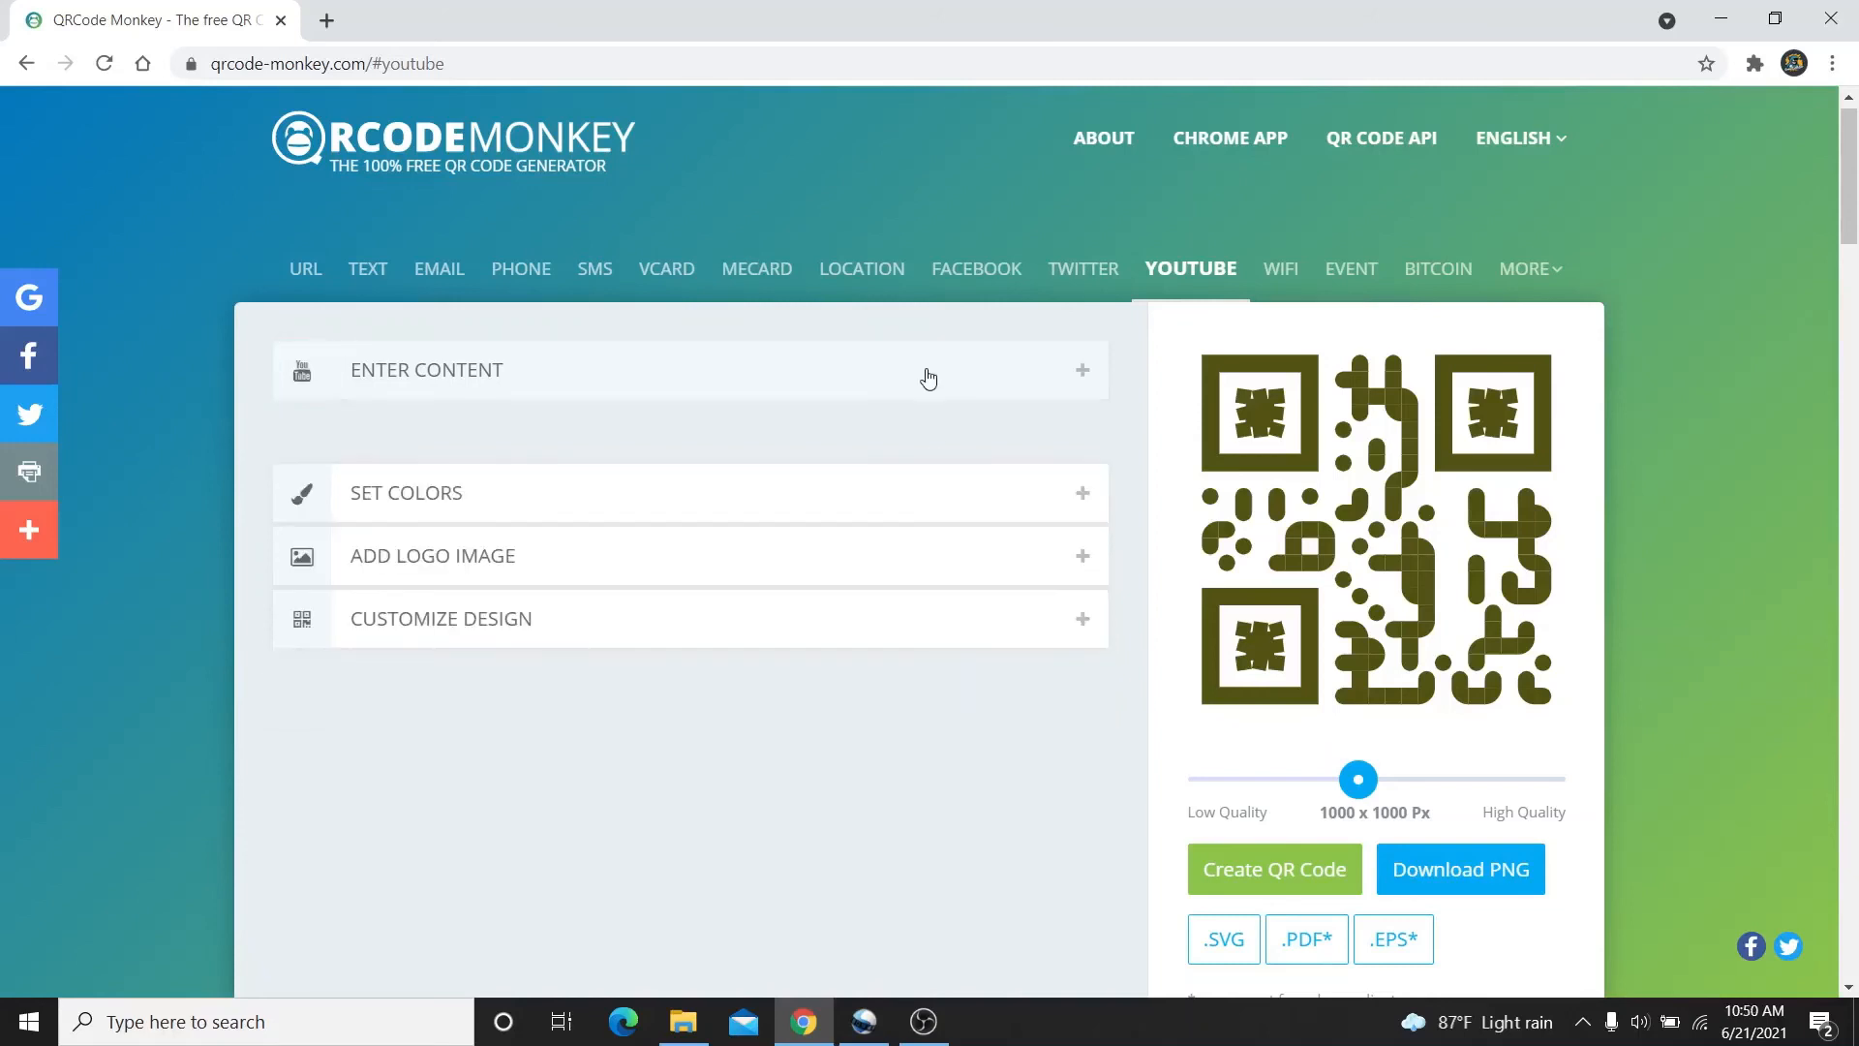
Switch the foreground to a colour gradient and set its first colour to #301983
click(912, 440)
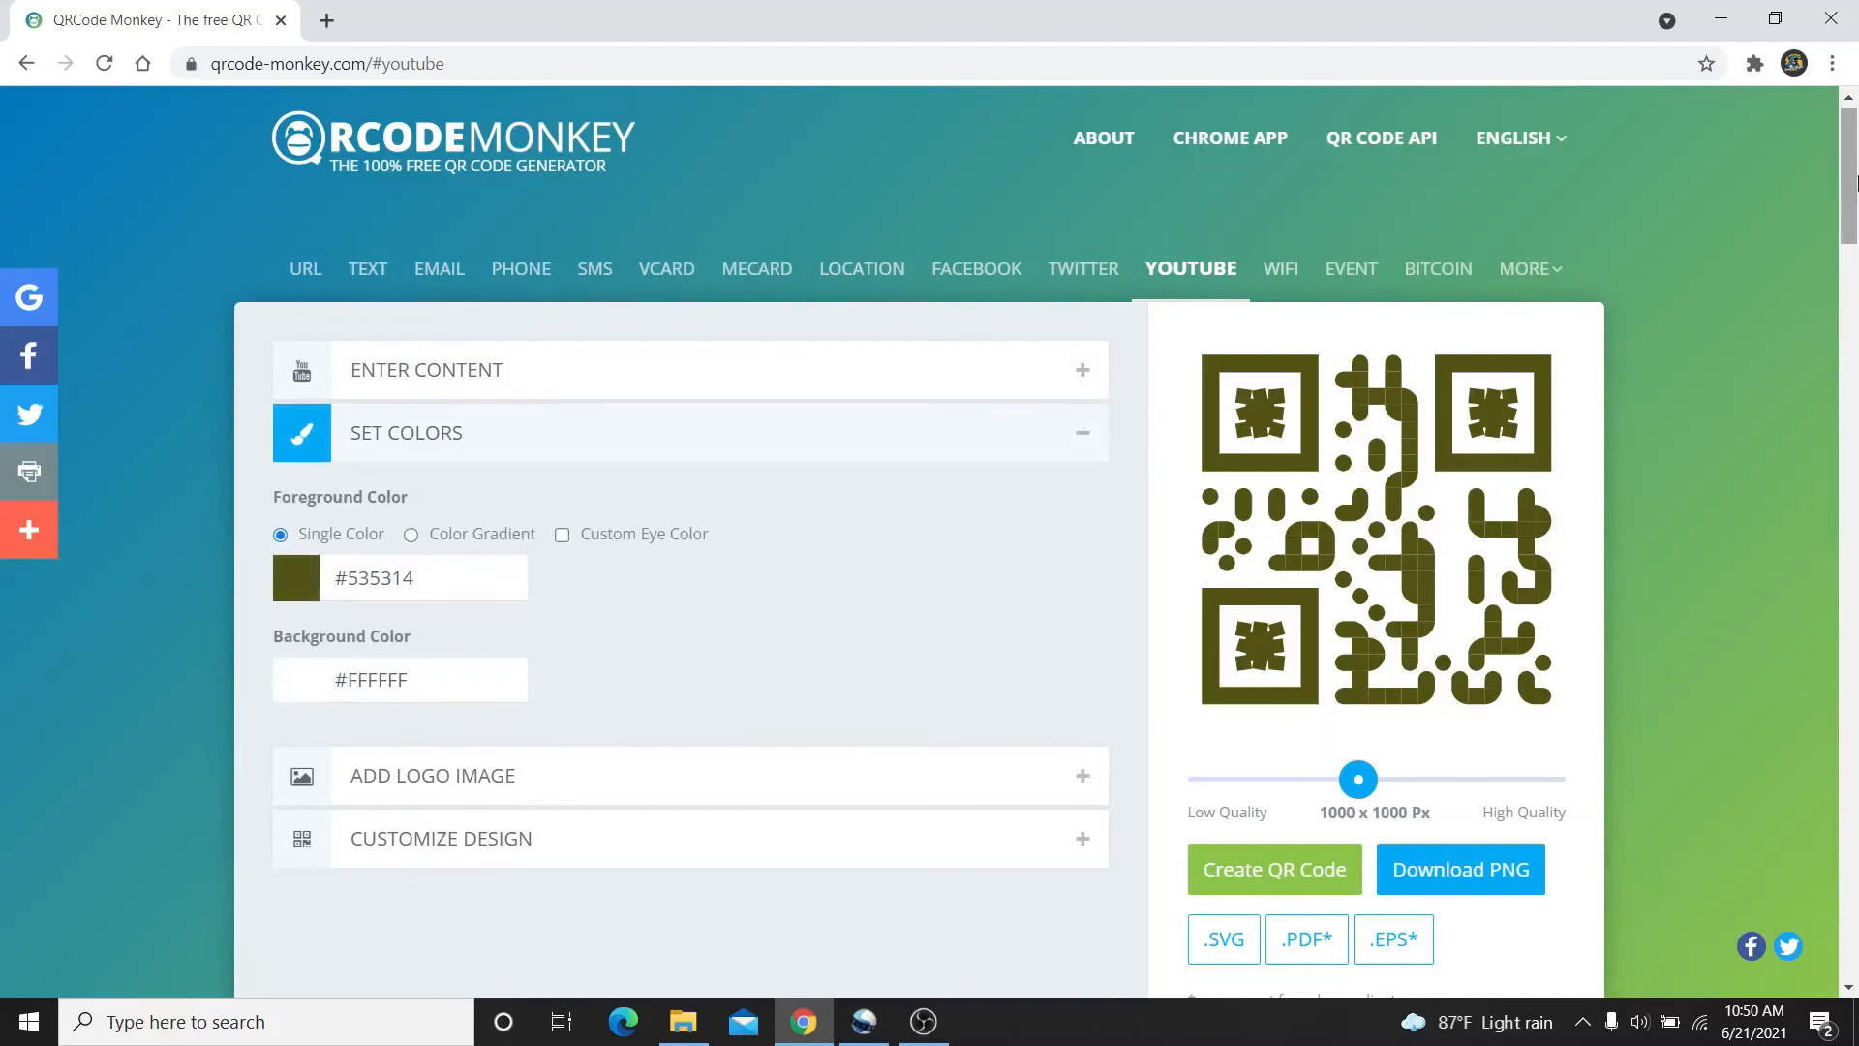
drag(1856, 180, 1856, 207)
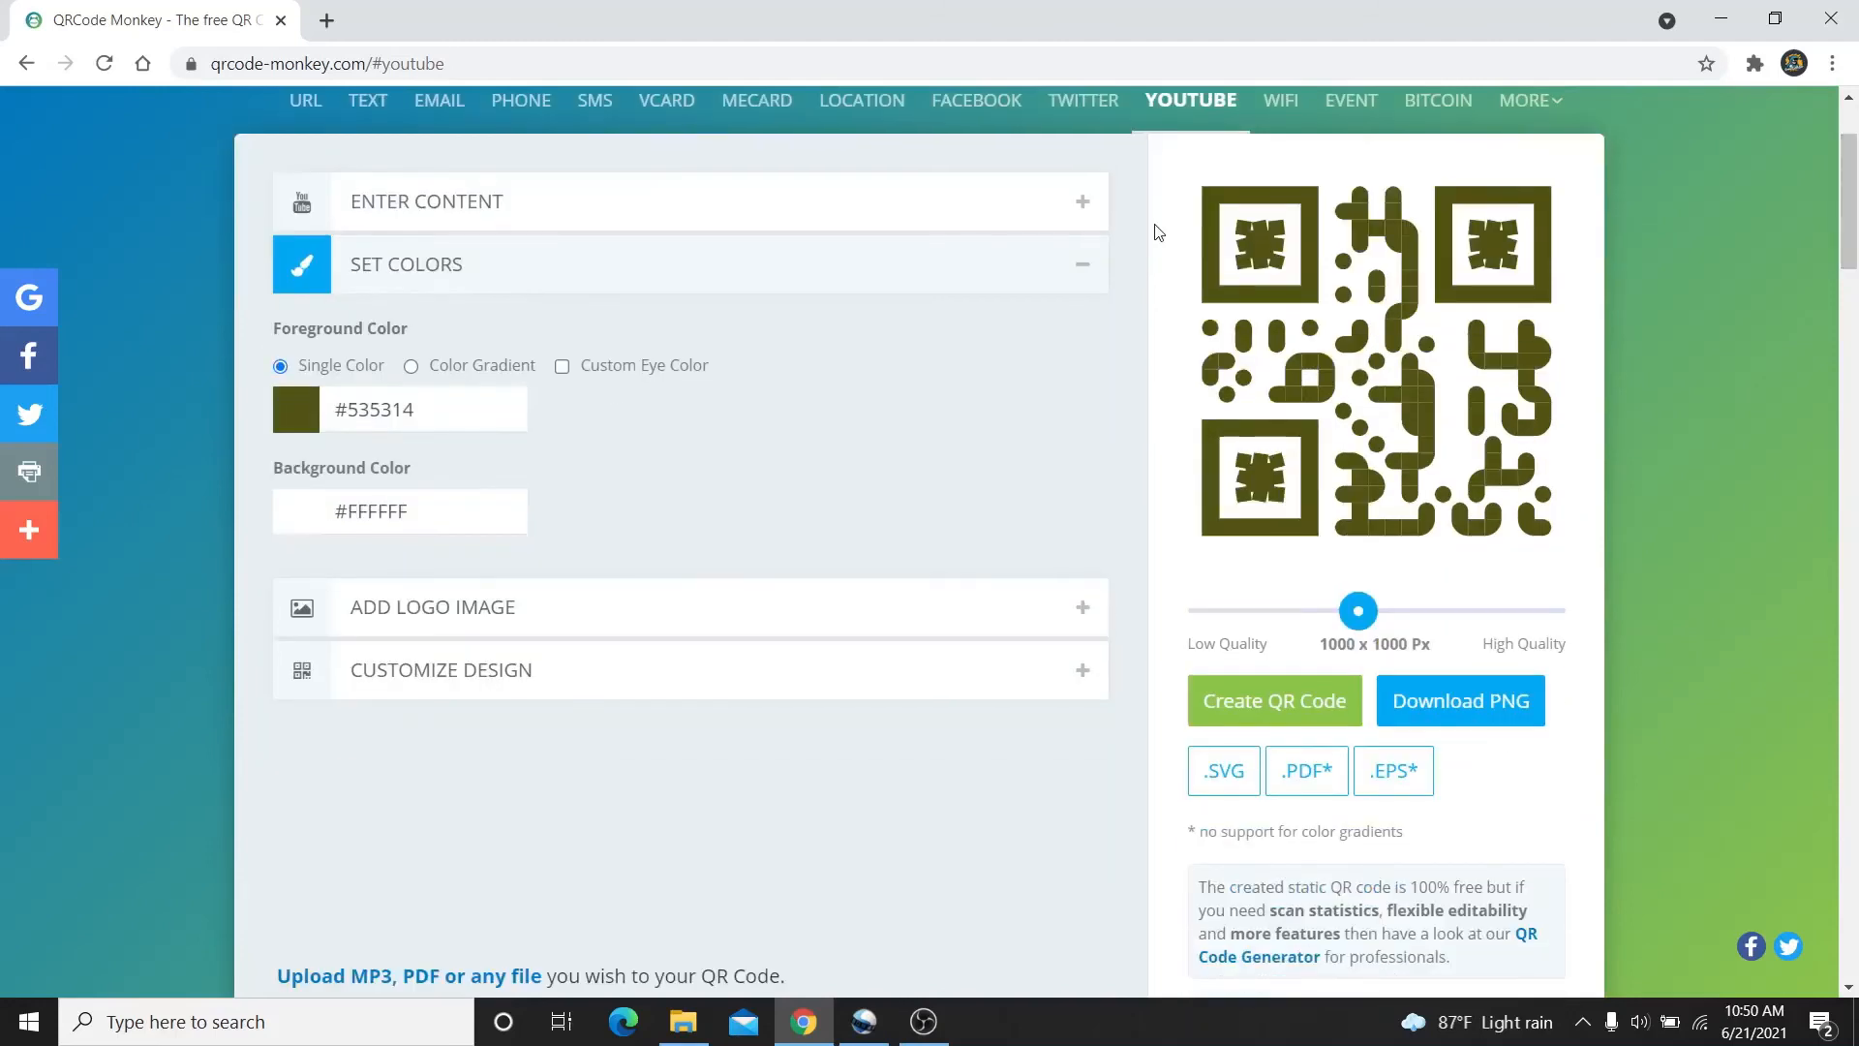
click(502, 375)
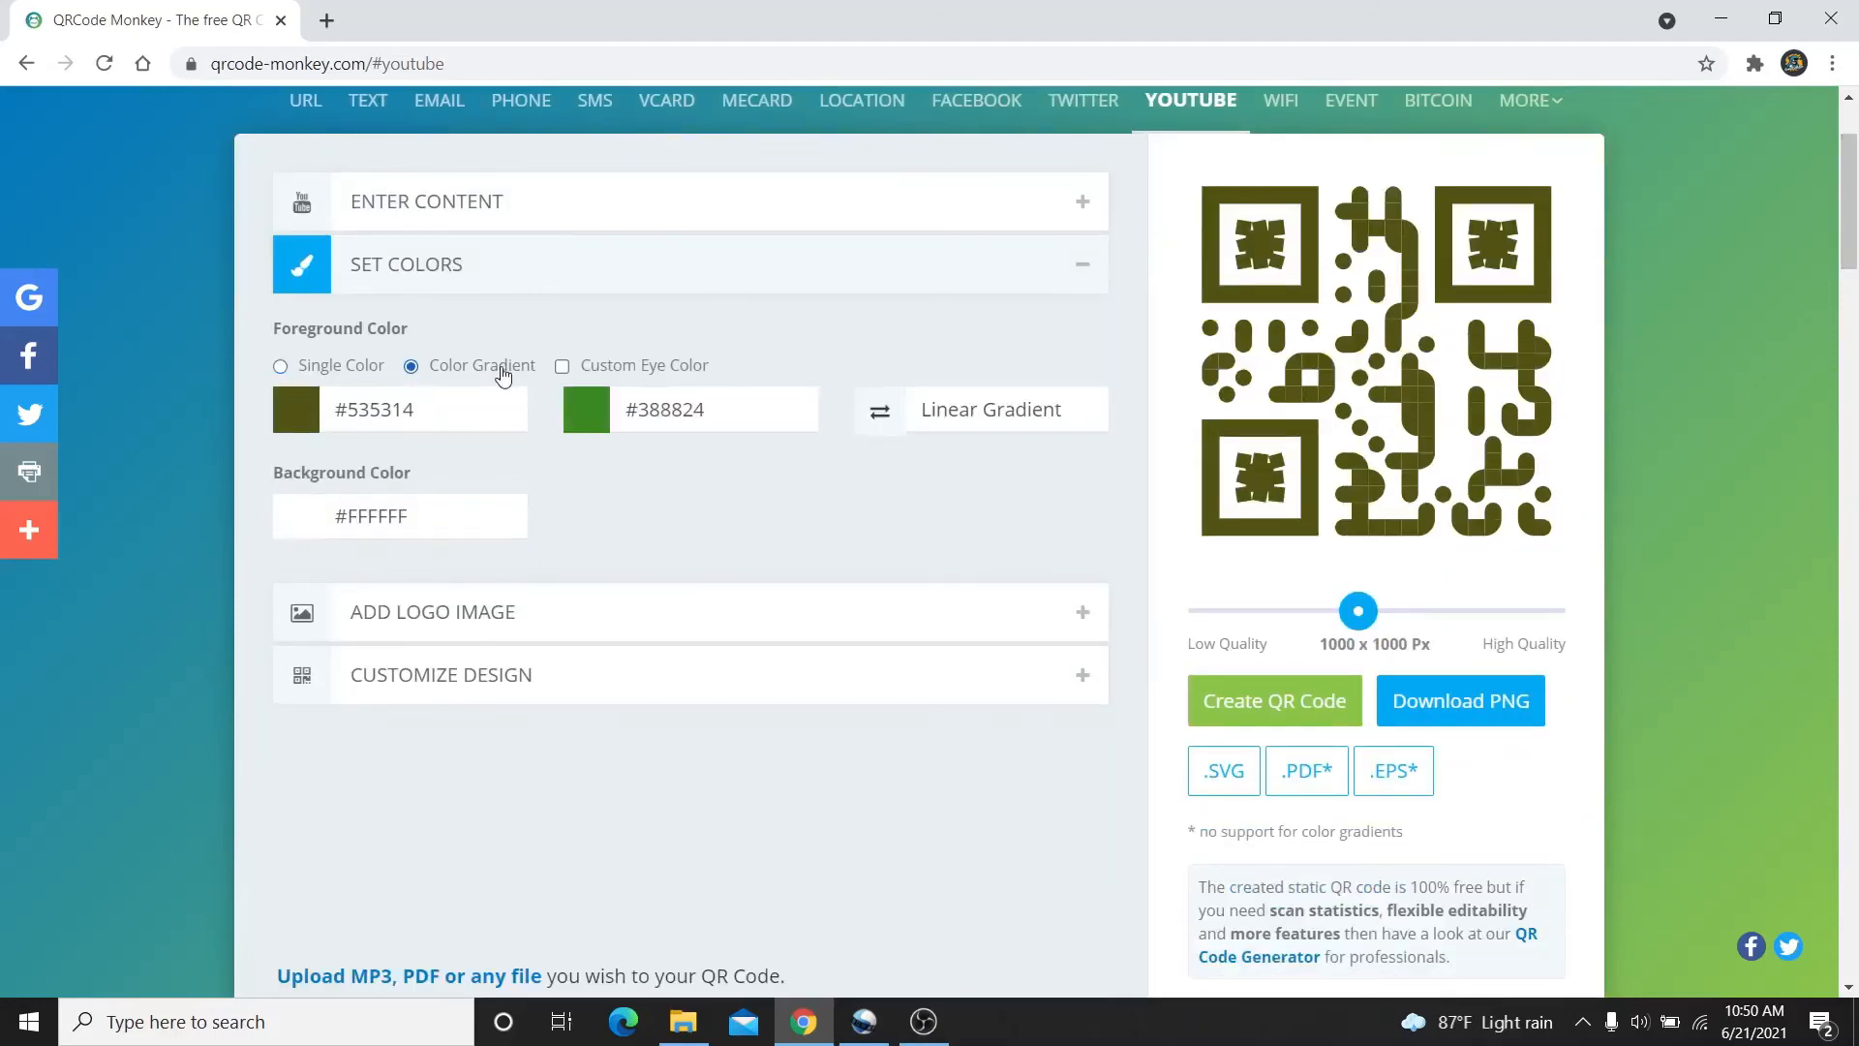
click(432, 408)
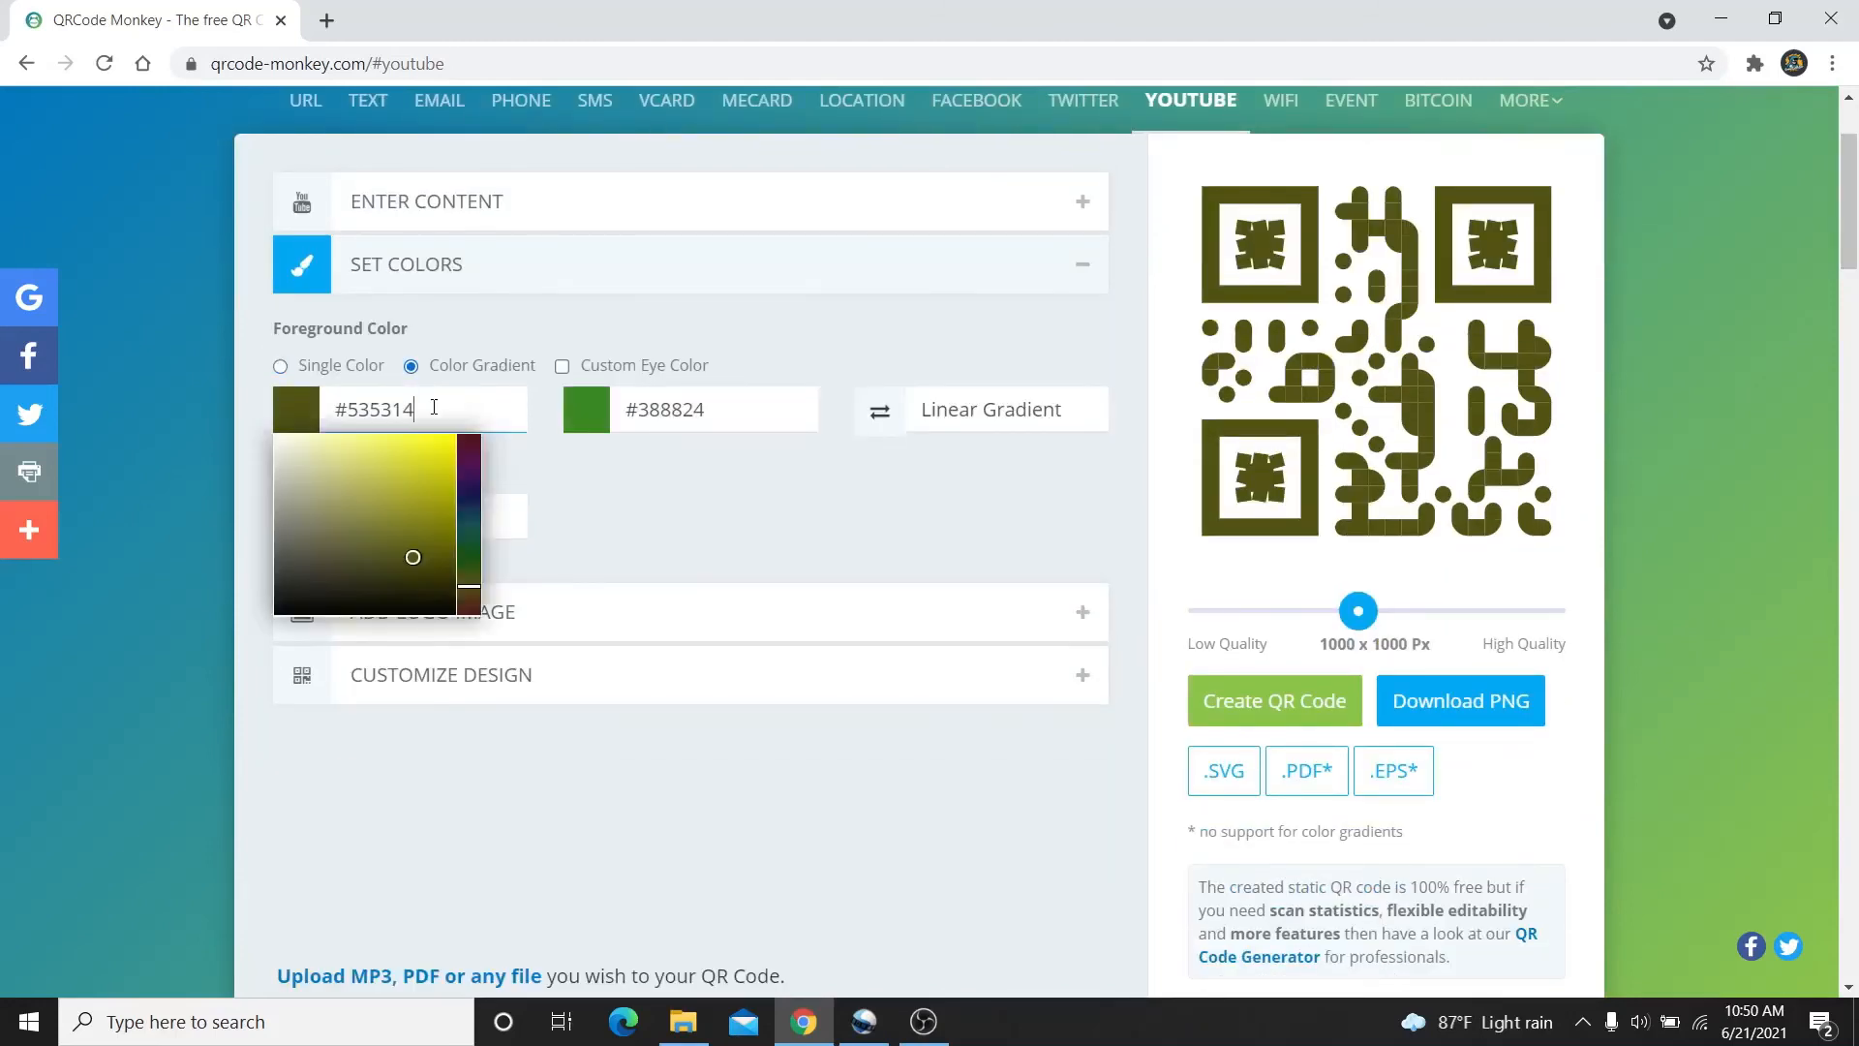
click(468, 489)
click(429, 471)
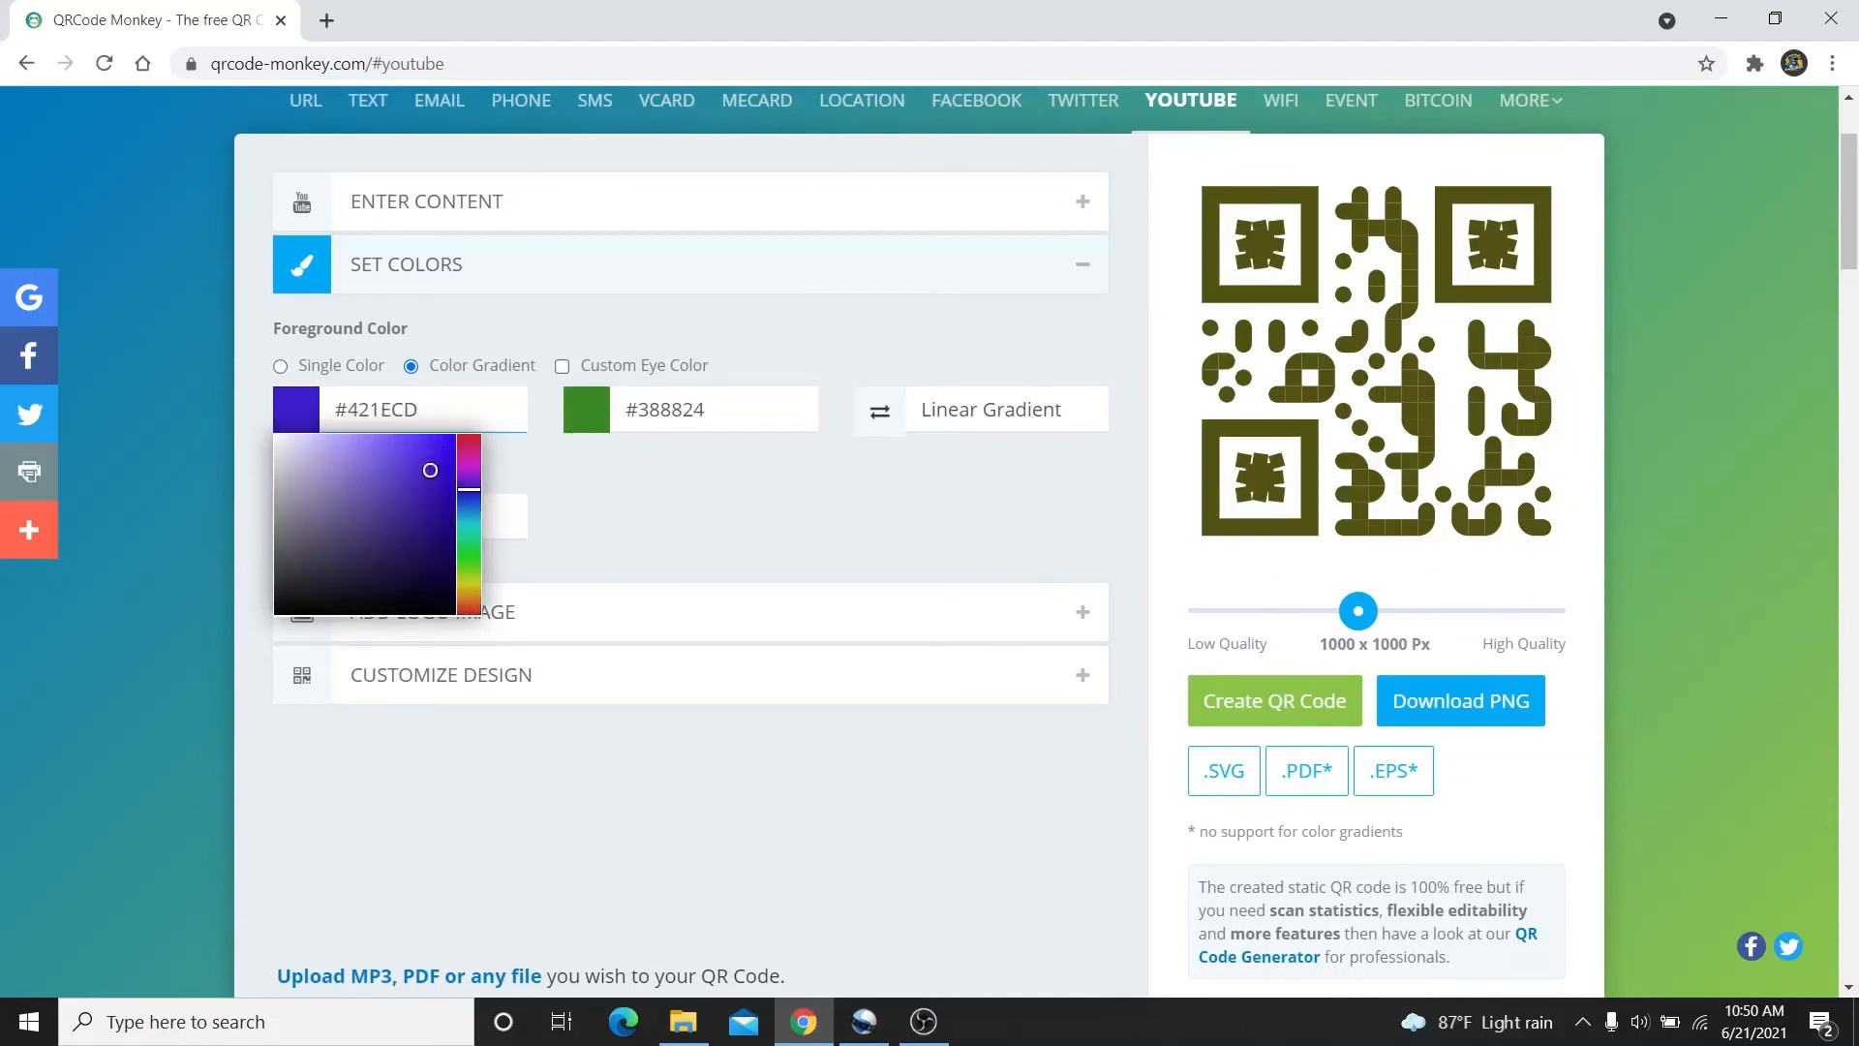
click(414, 575)
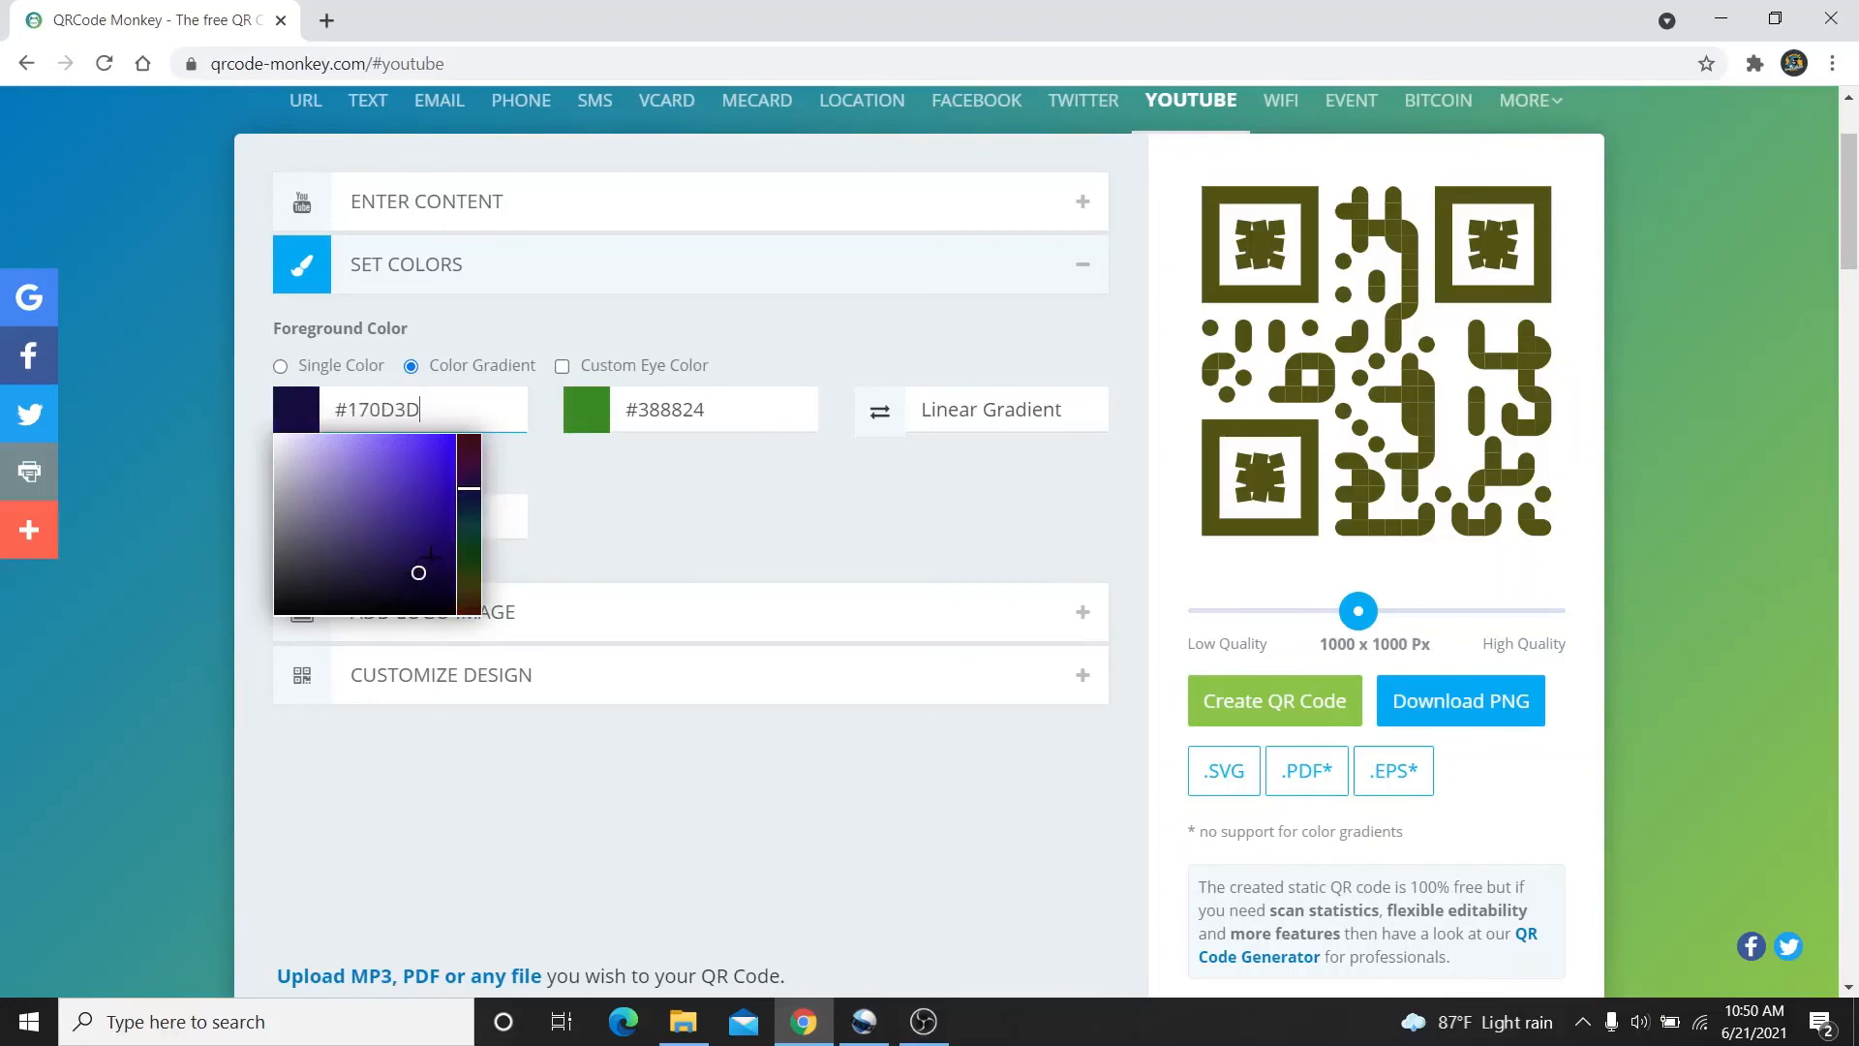
click(432, 559)
drag(432, 559, 420, 543)
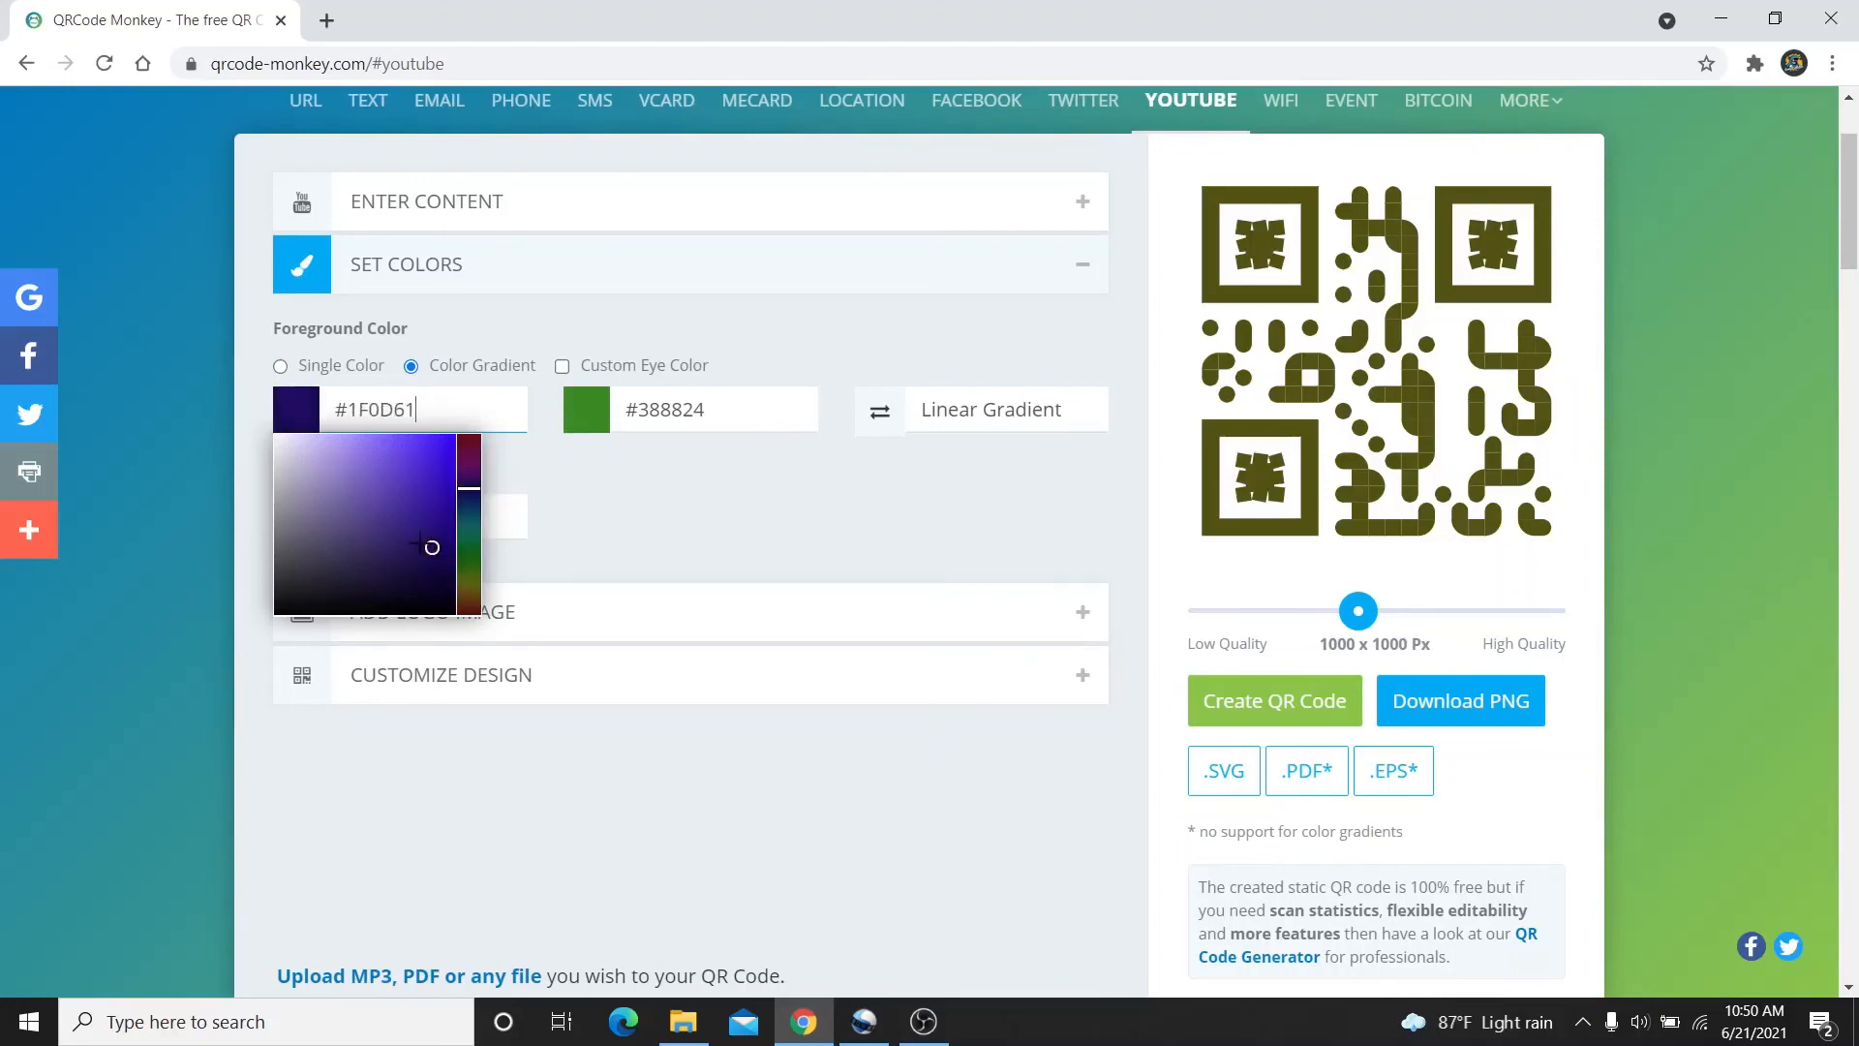
click(416, 539)
click(422, 523)
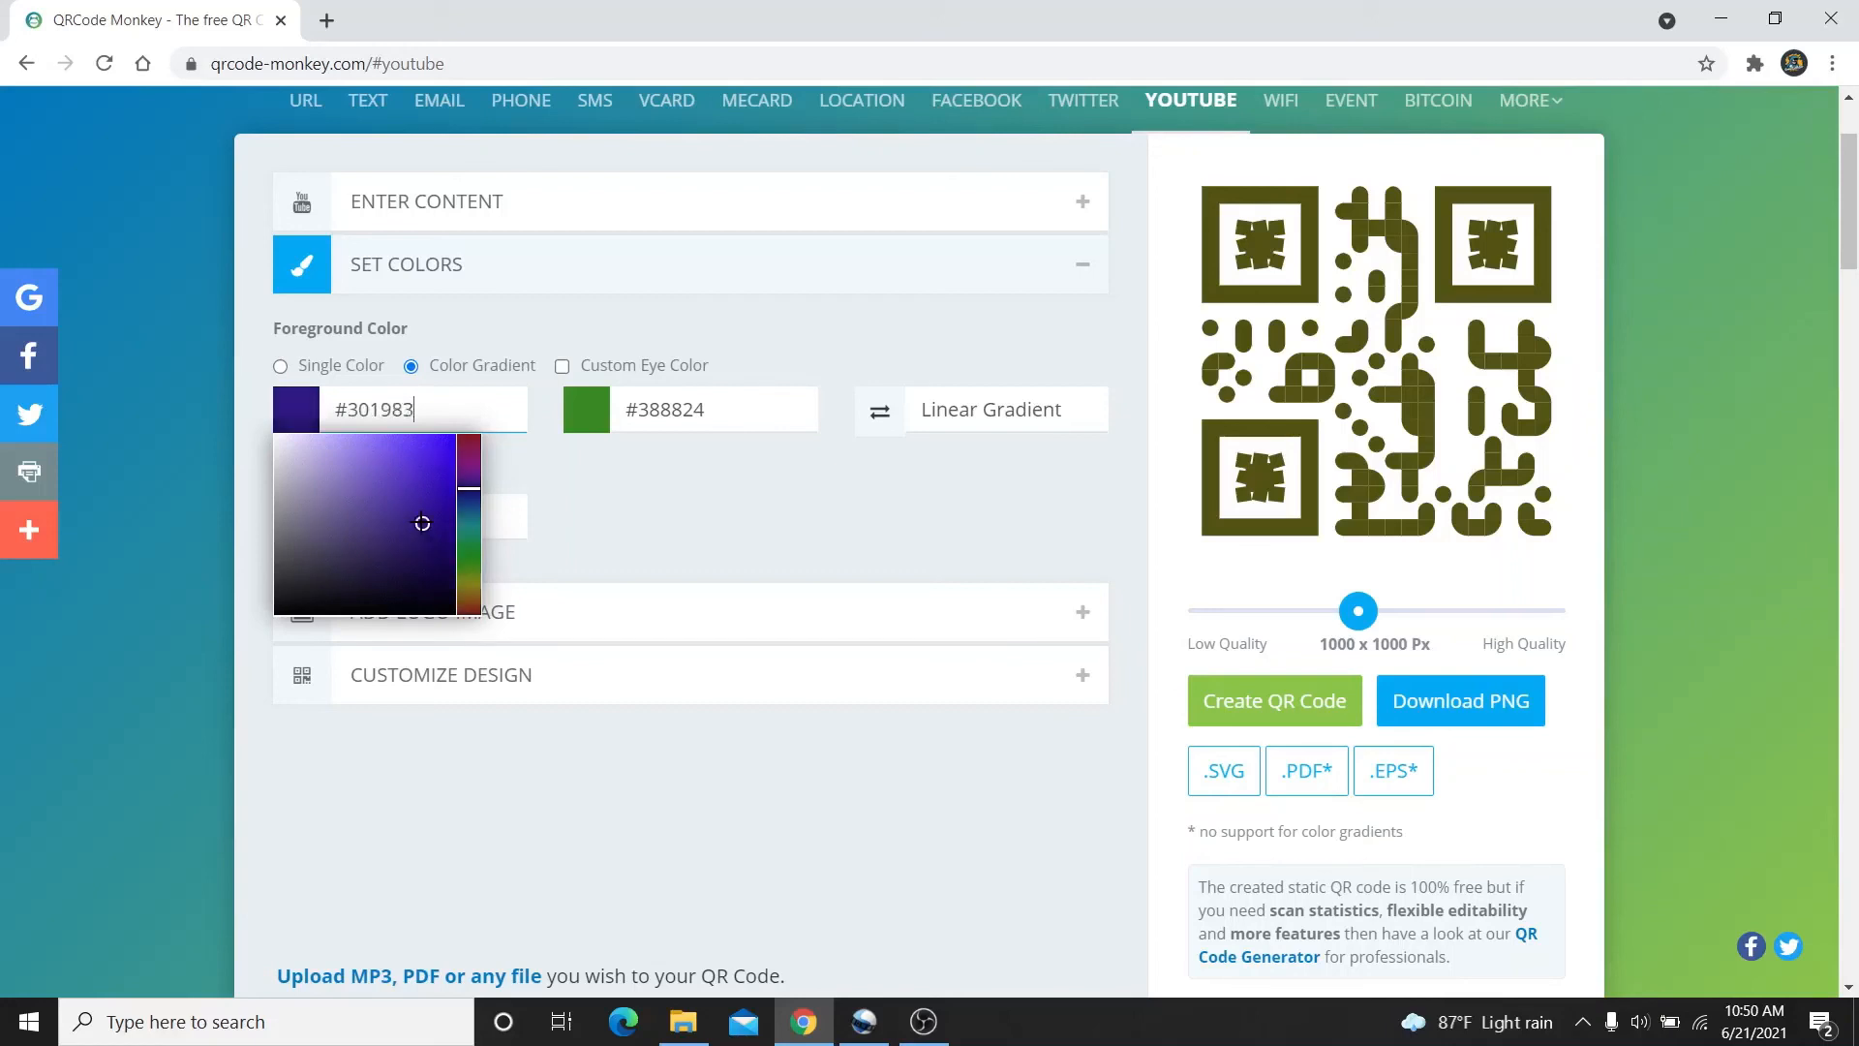
Set the second gradient colour to plum #5B133A and fold the colour settings away
click(649, 429)
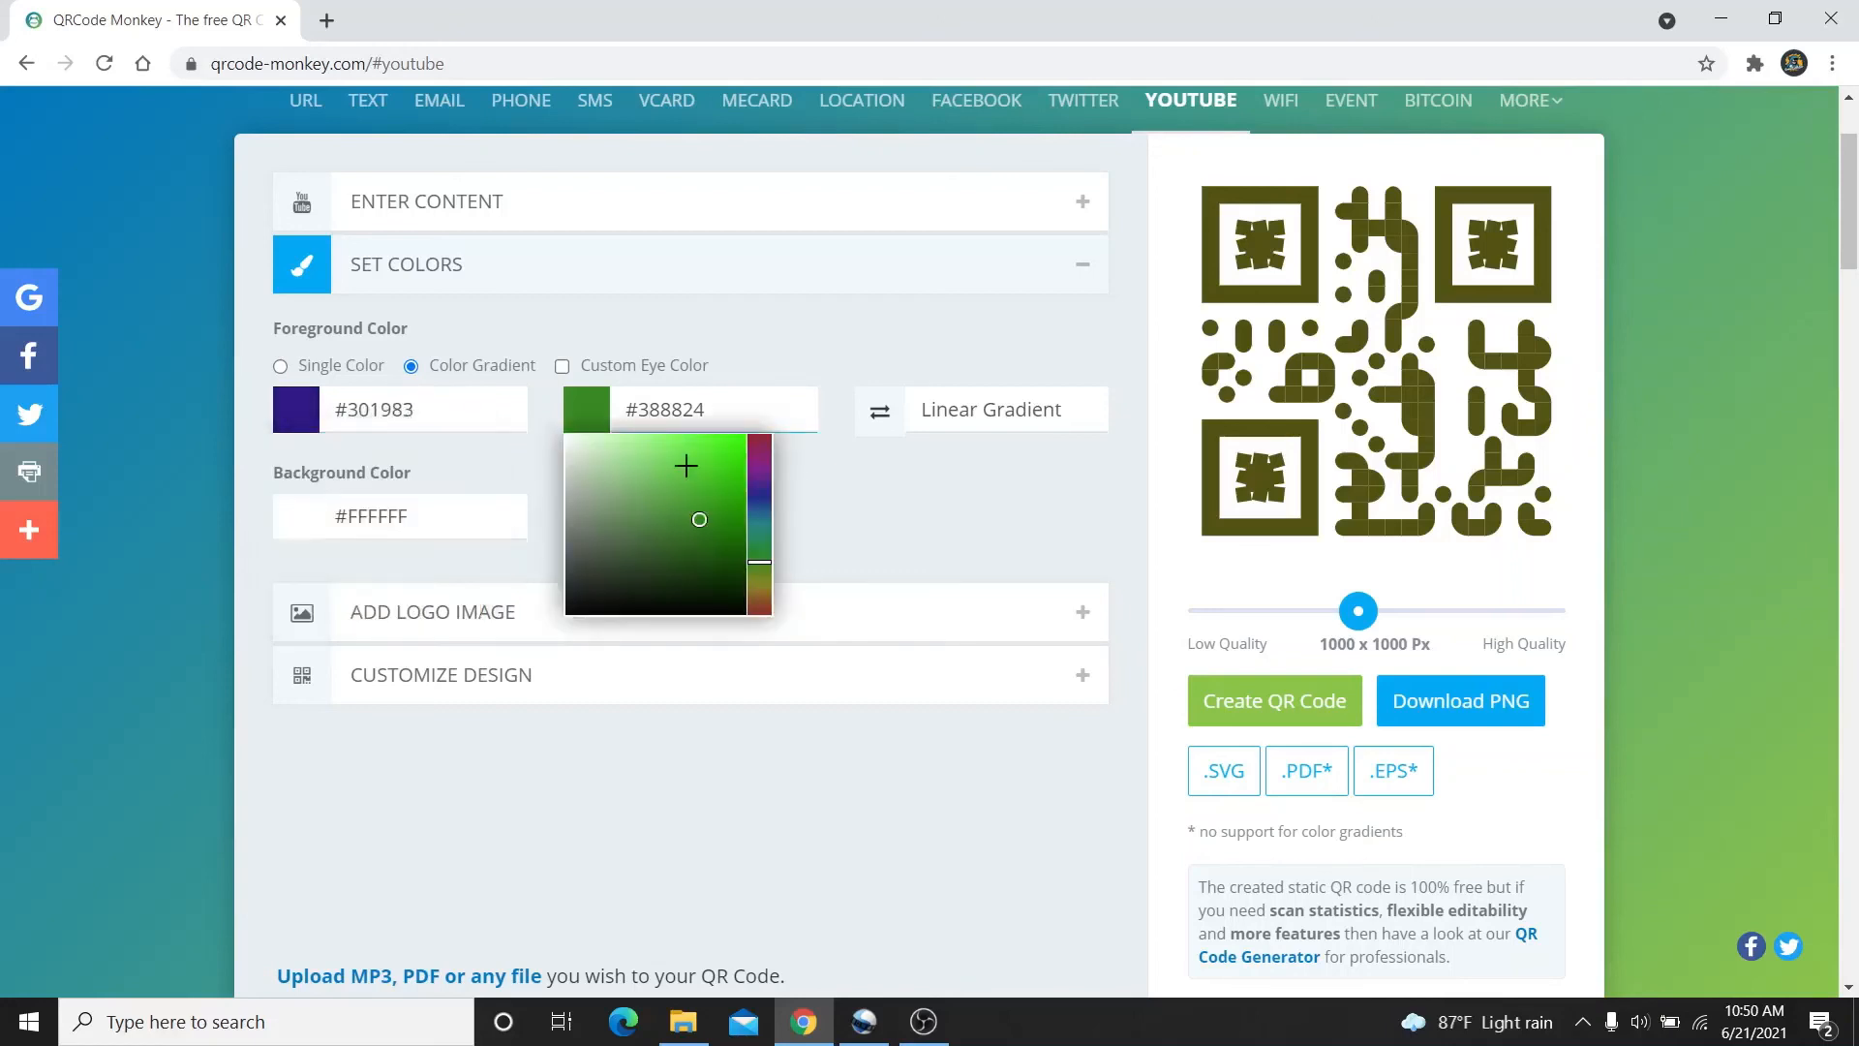
click(758, 498)
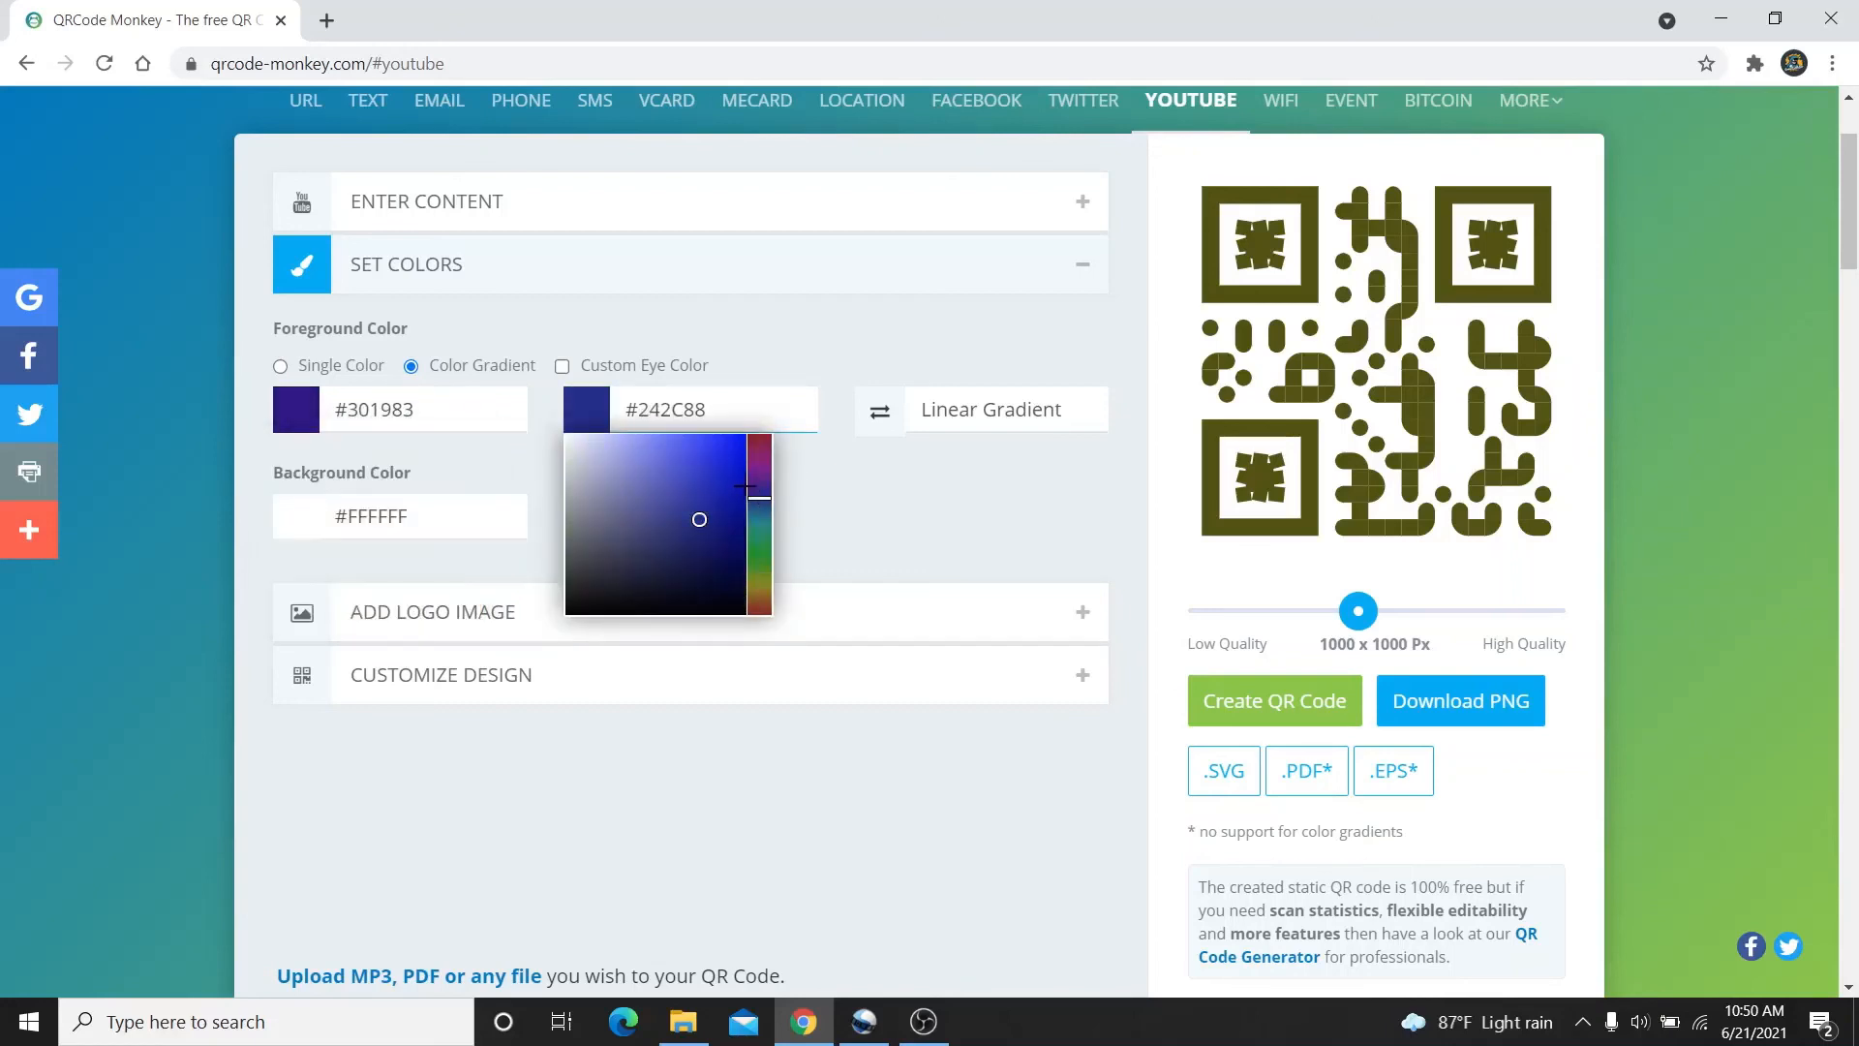
click(755, 448)
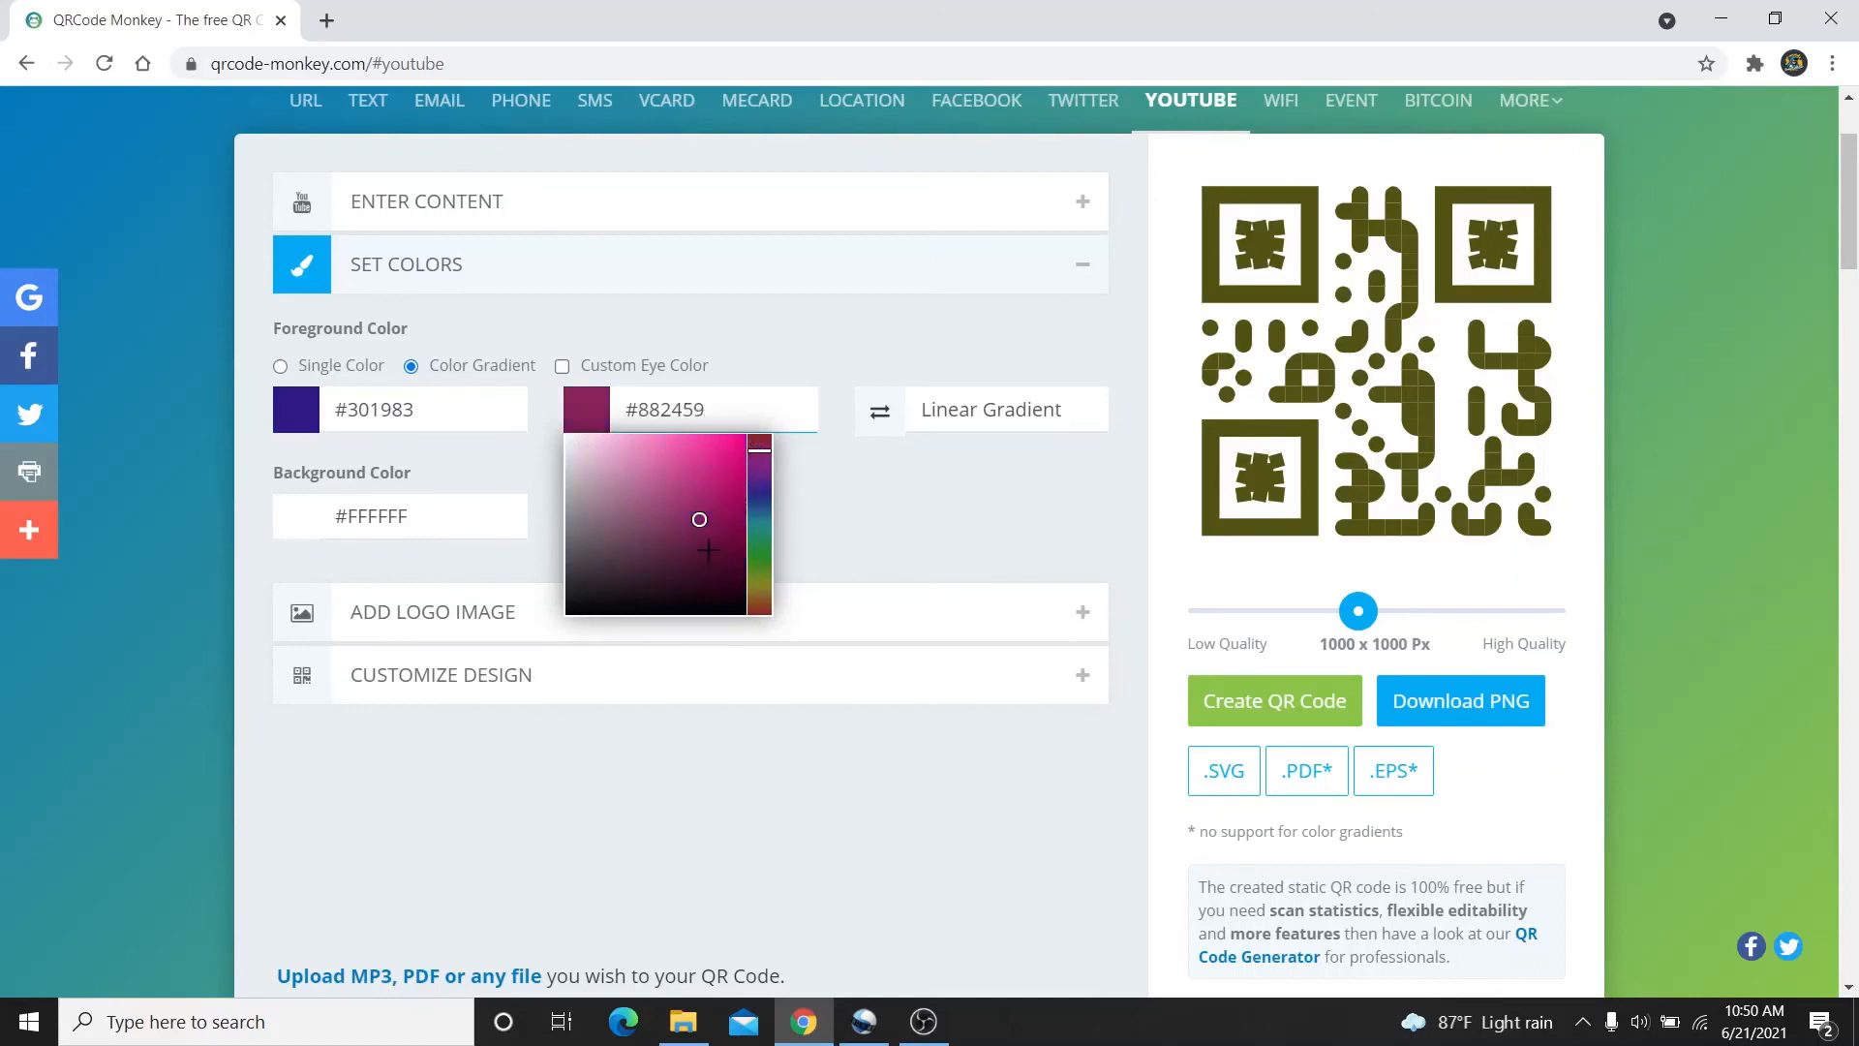
click(708, 549)
click(835, 534)
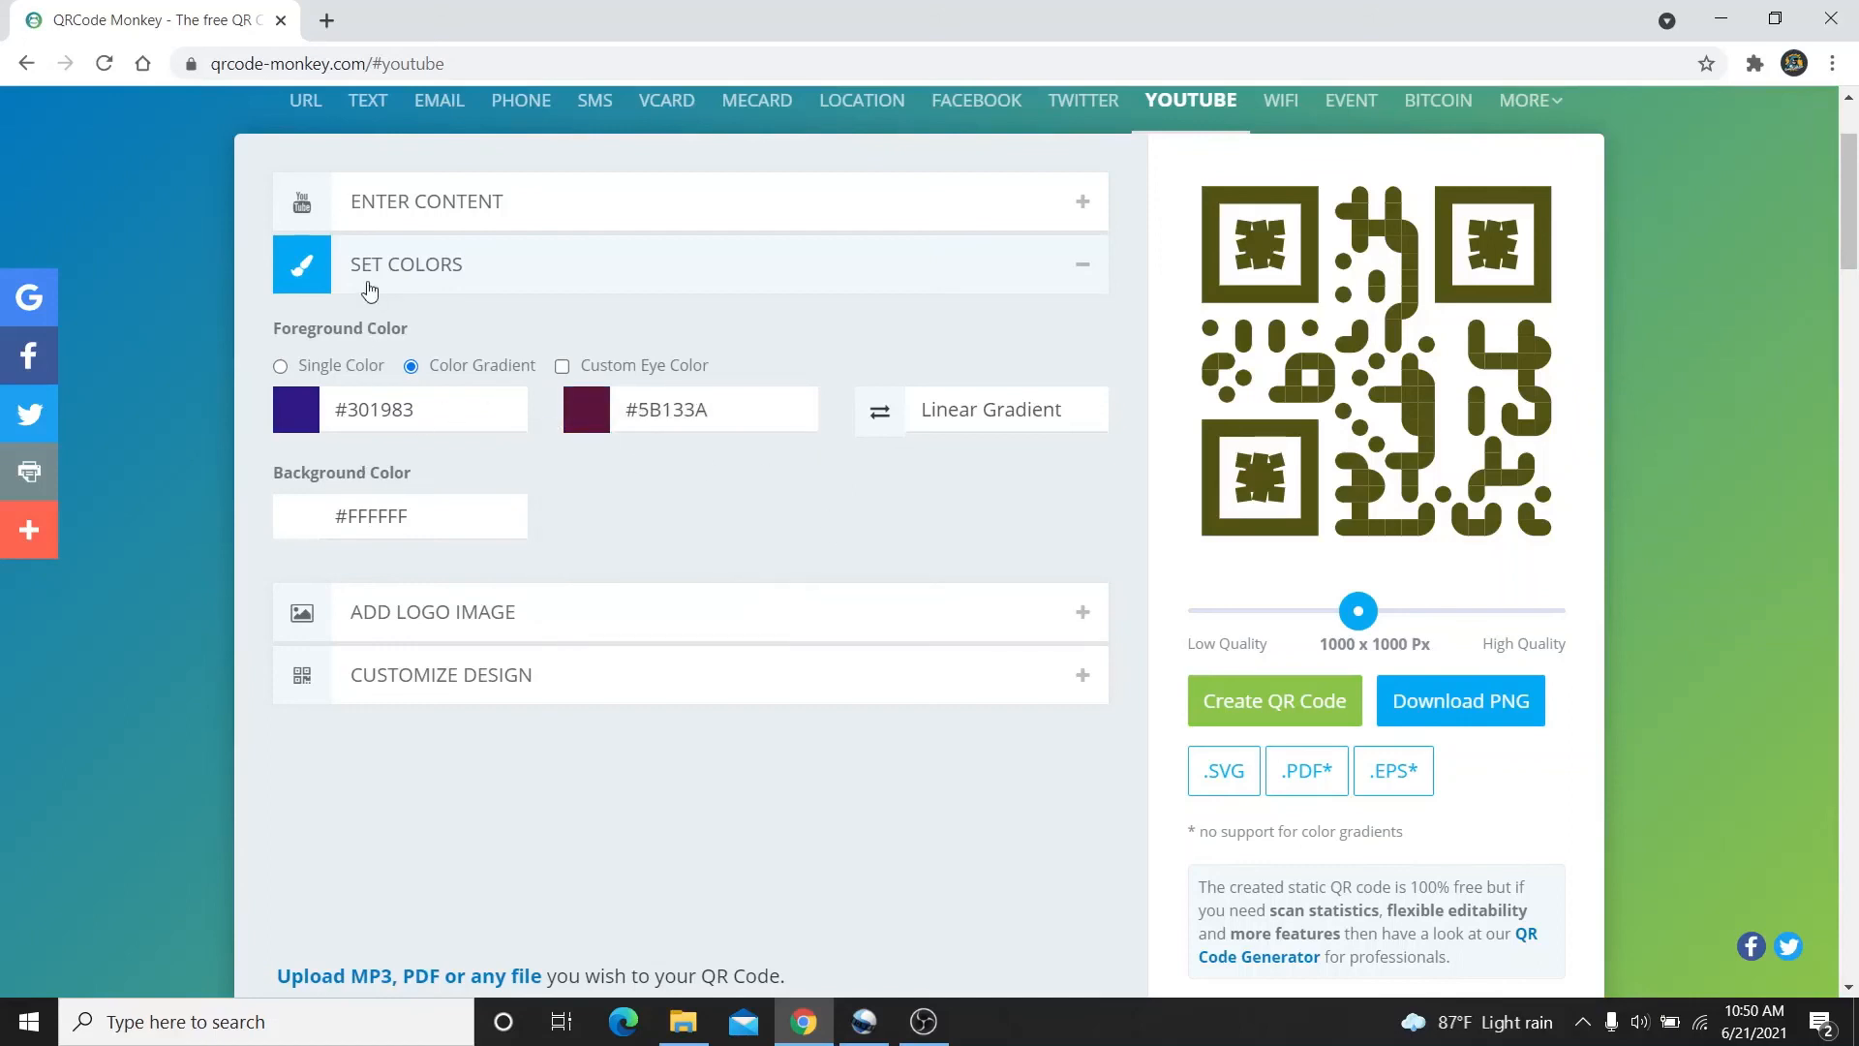
click(369, 291)
Use the round red YouTube play-button icon from the gallery as the centre logo
click(649, 343)
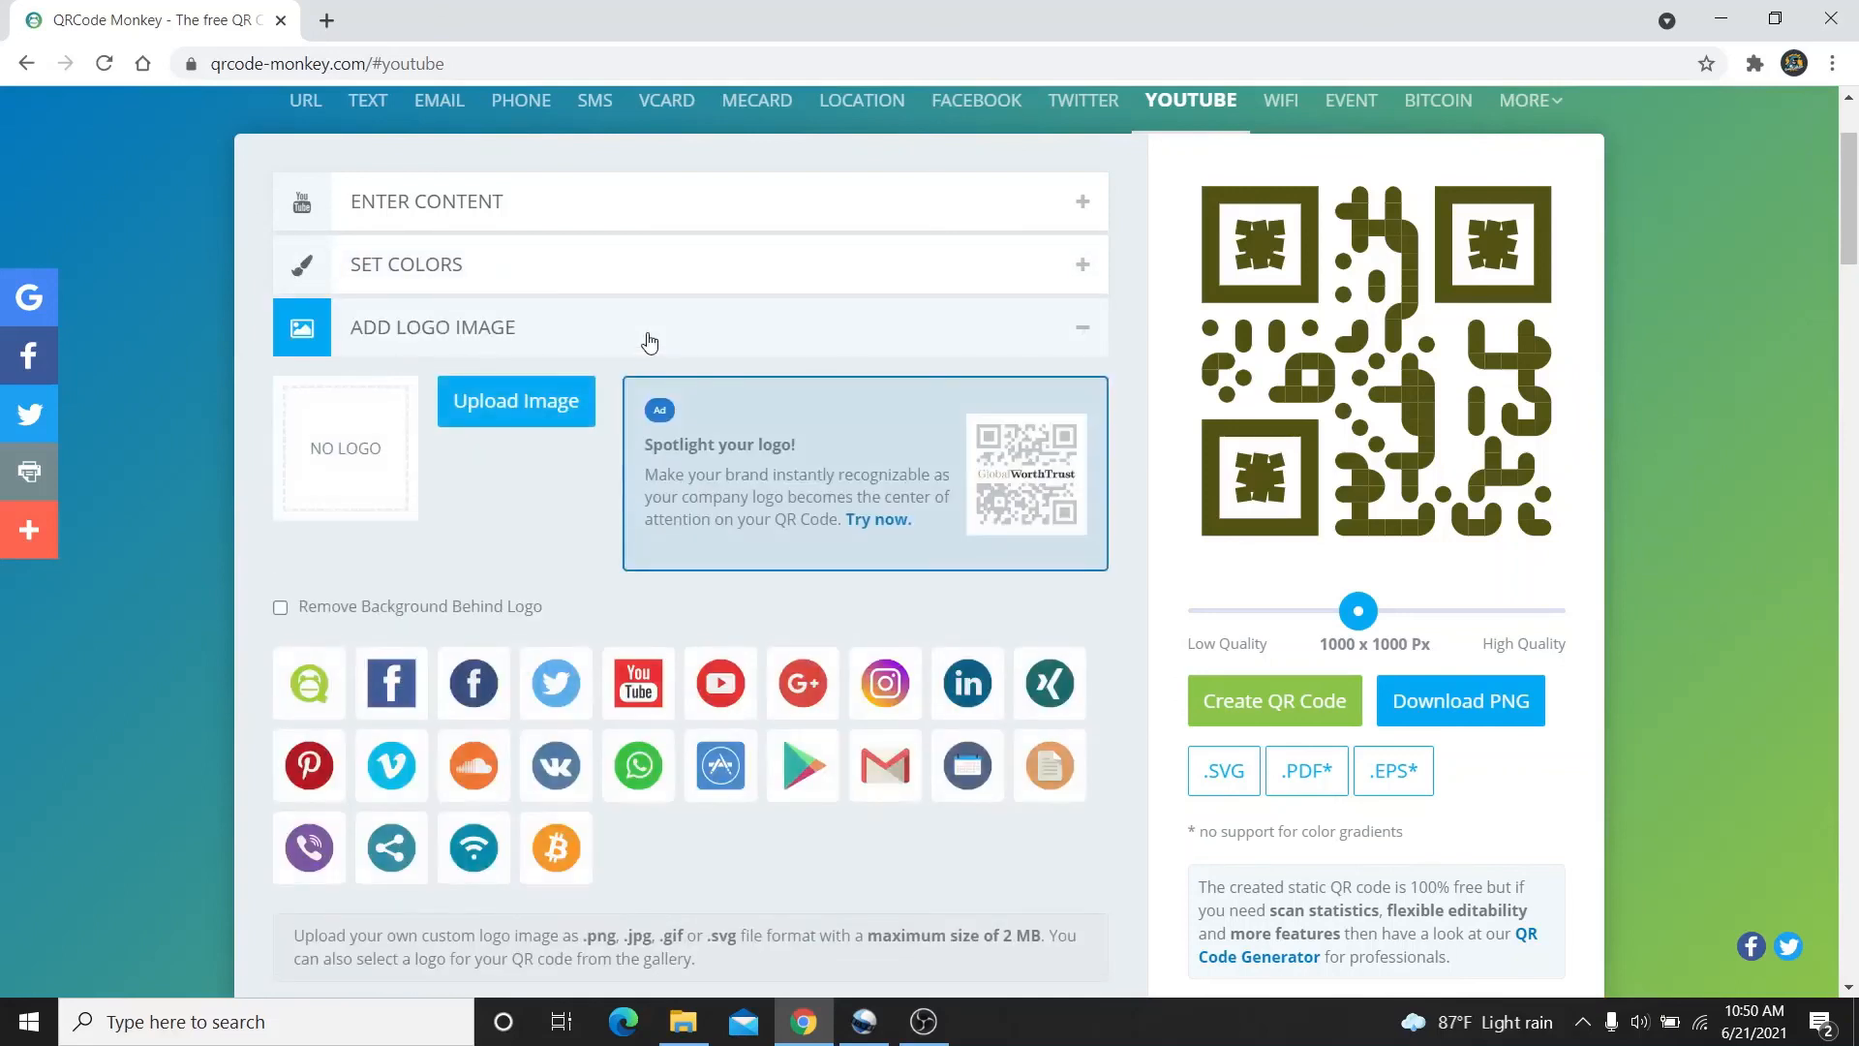
click(646, 704)
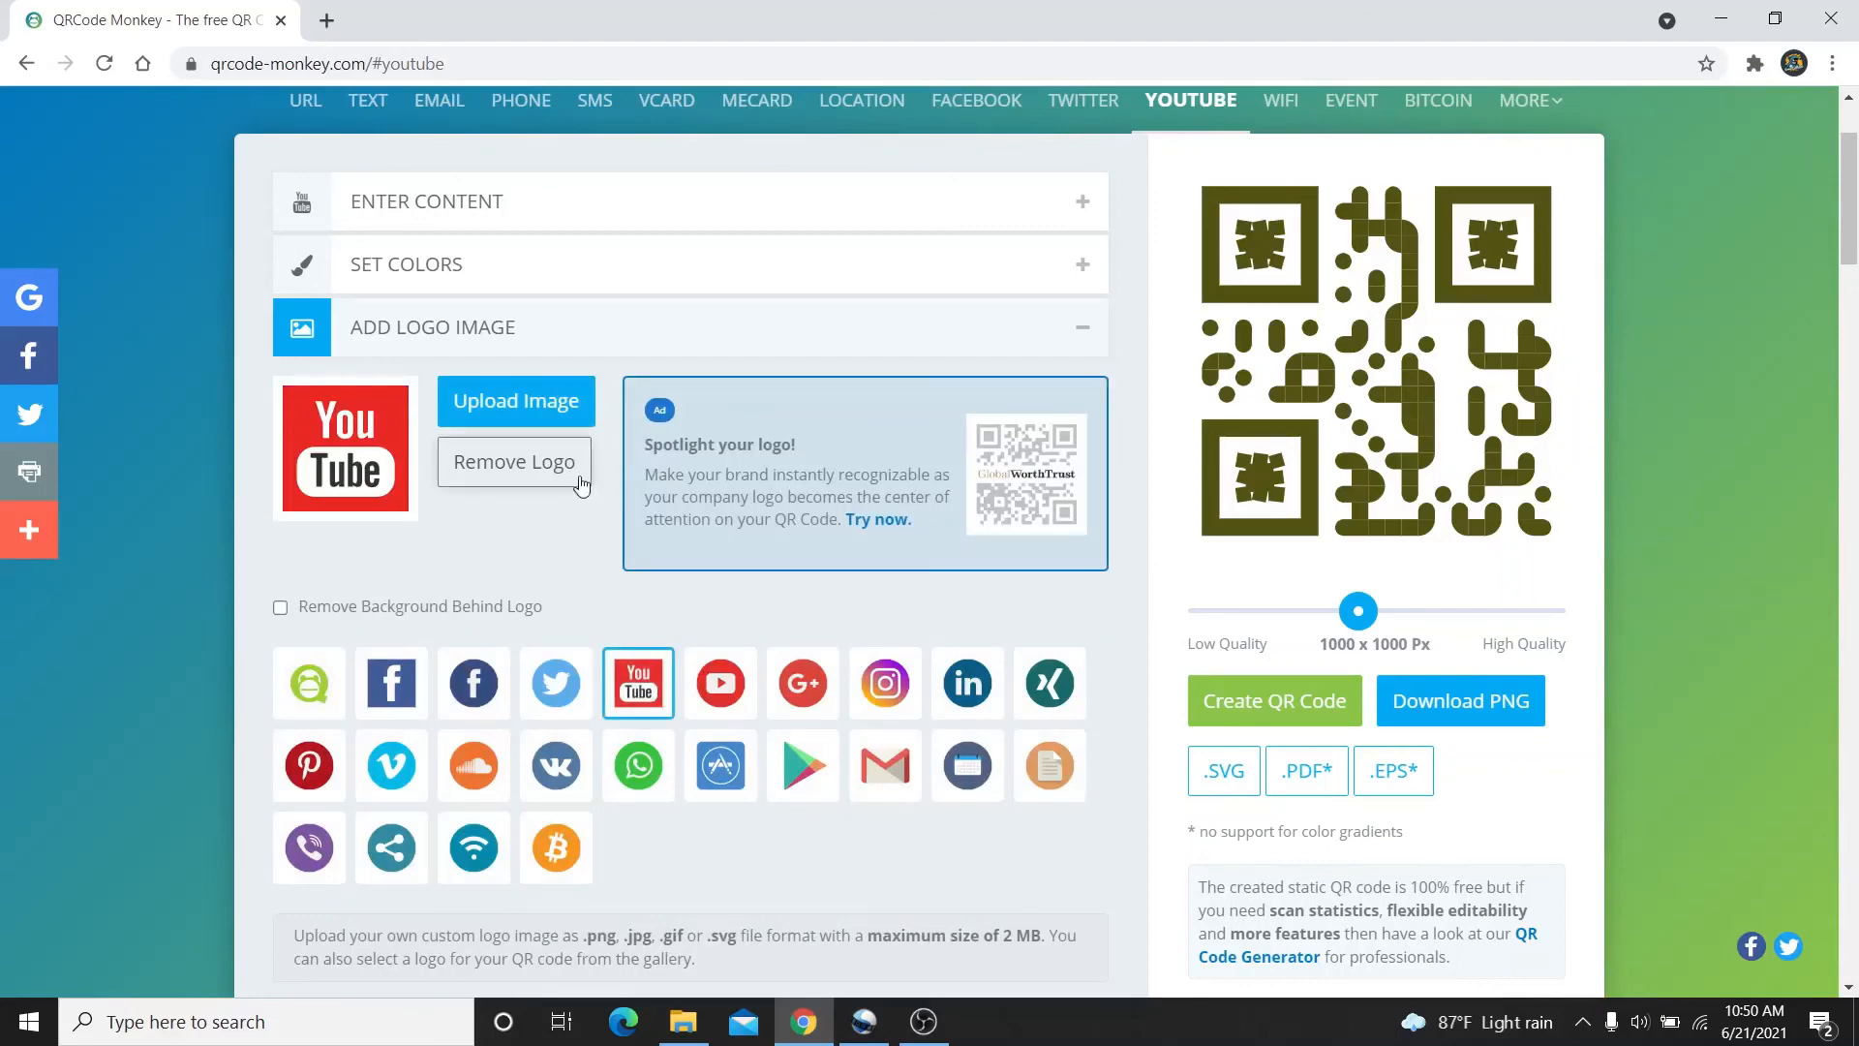
click(721, 683)
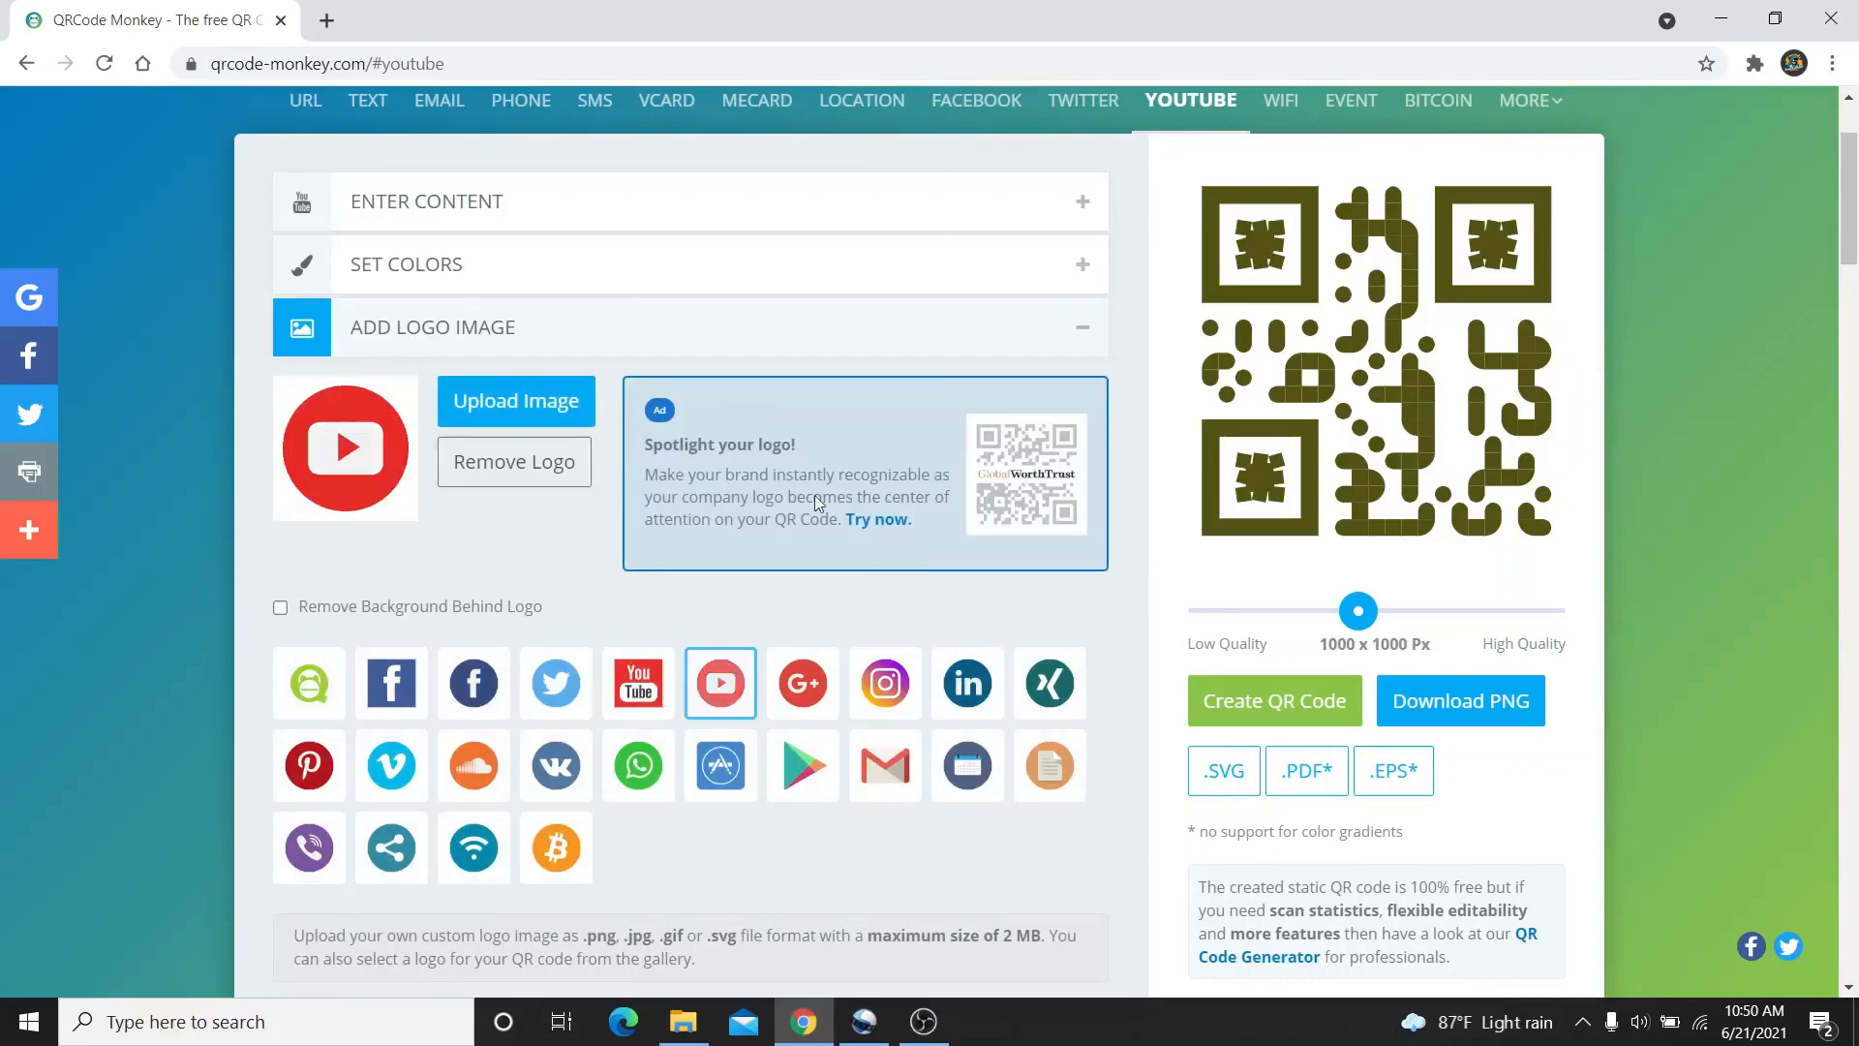
click(977, 327)
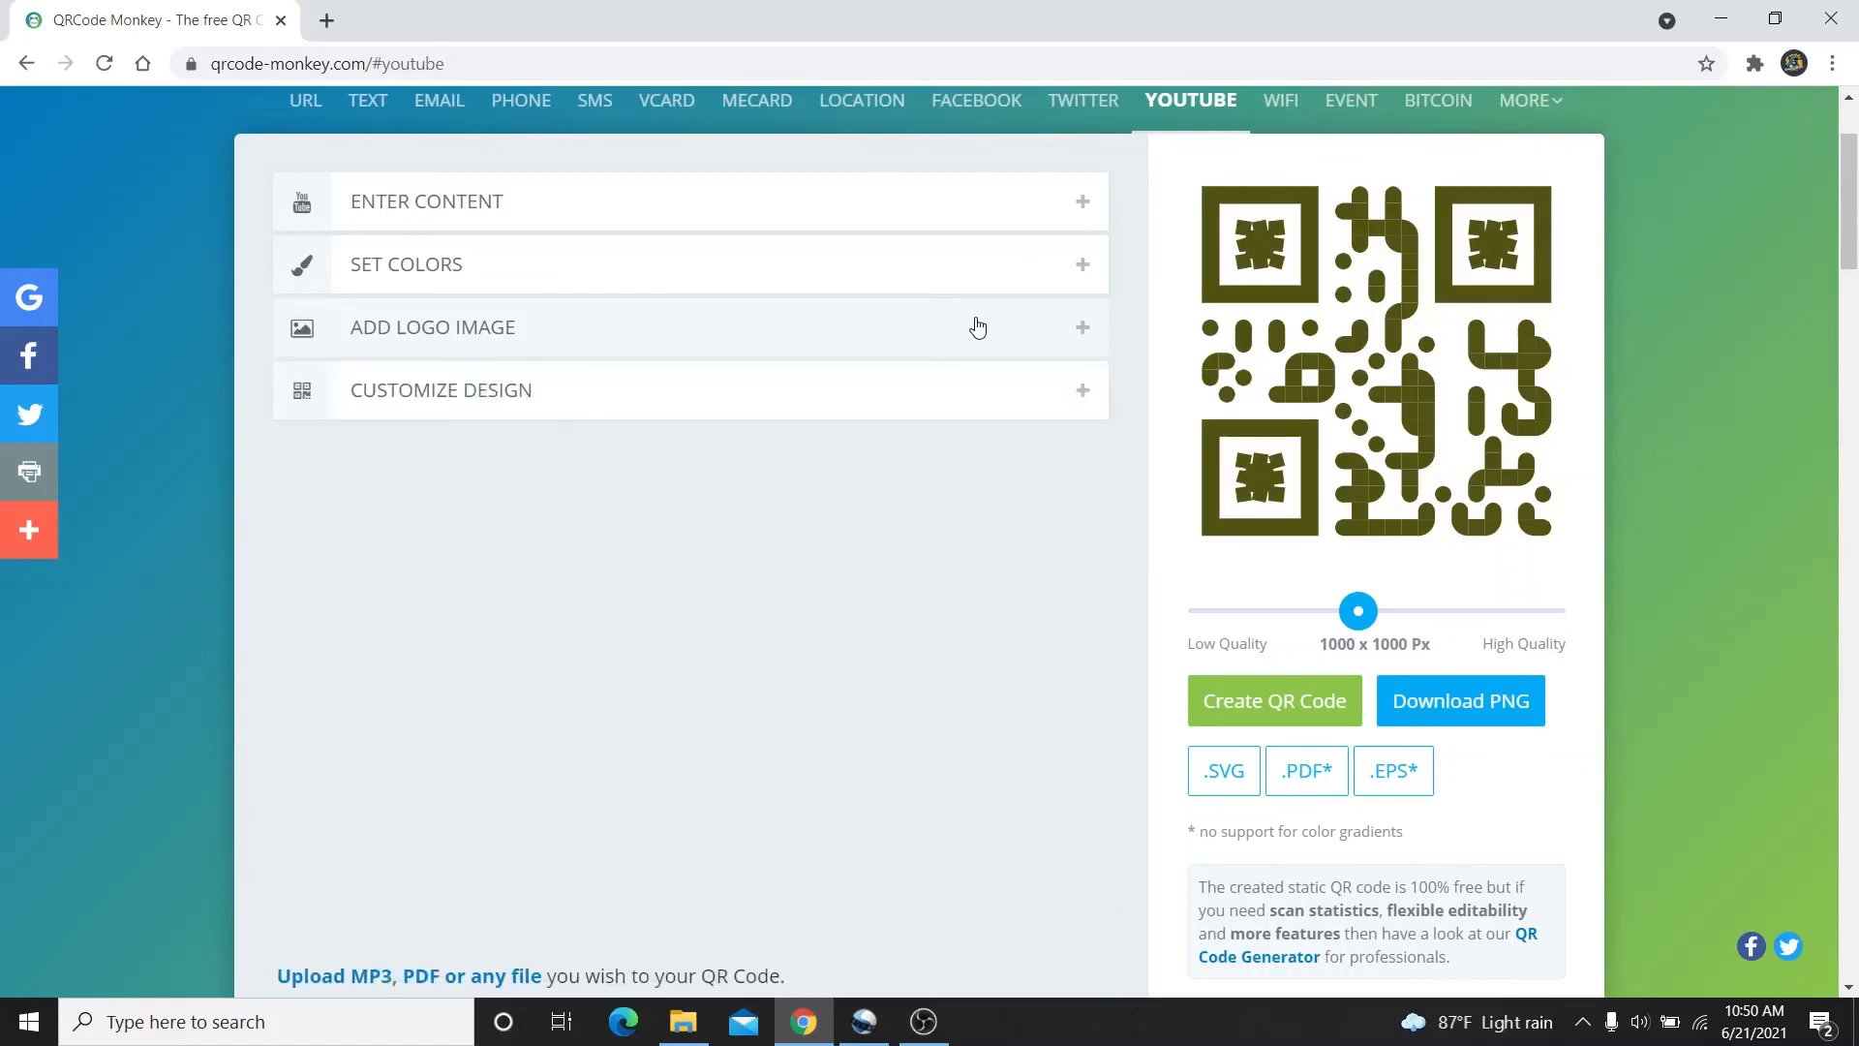
Pick square body modules, dotted-square eye frames and square eyeballs, then regenerate the YouTube code
click(990, 394)
scroll(1018, 301, down, 2)
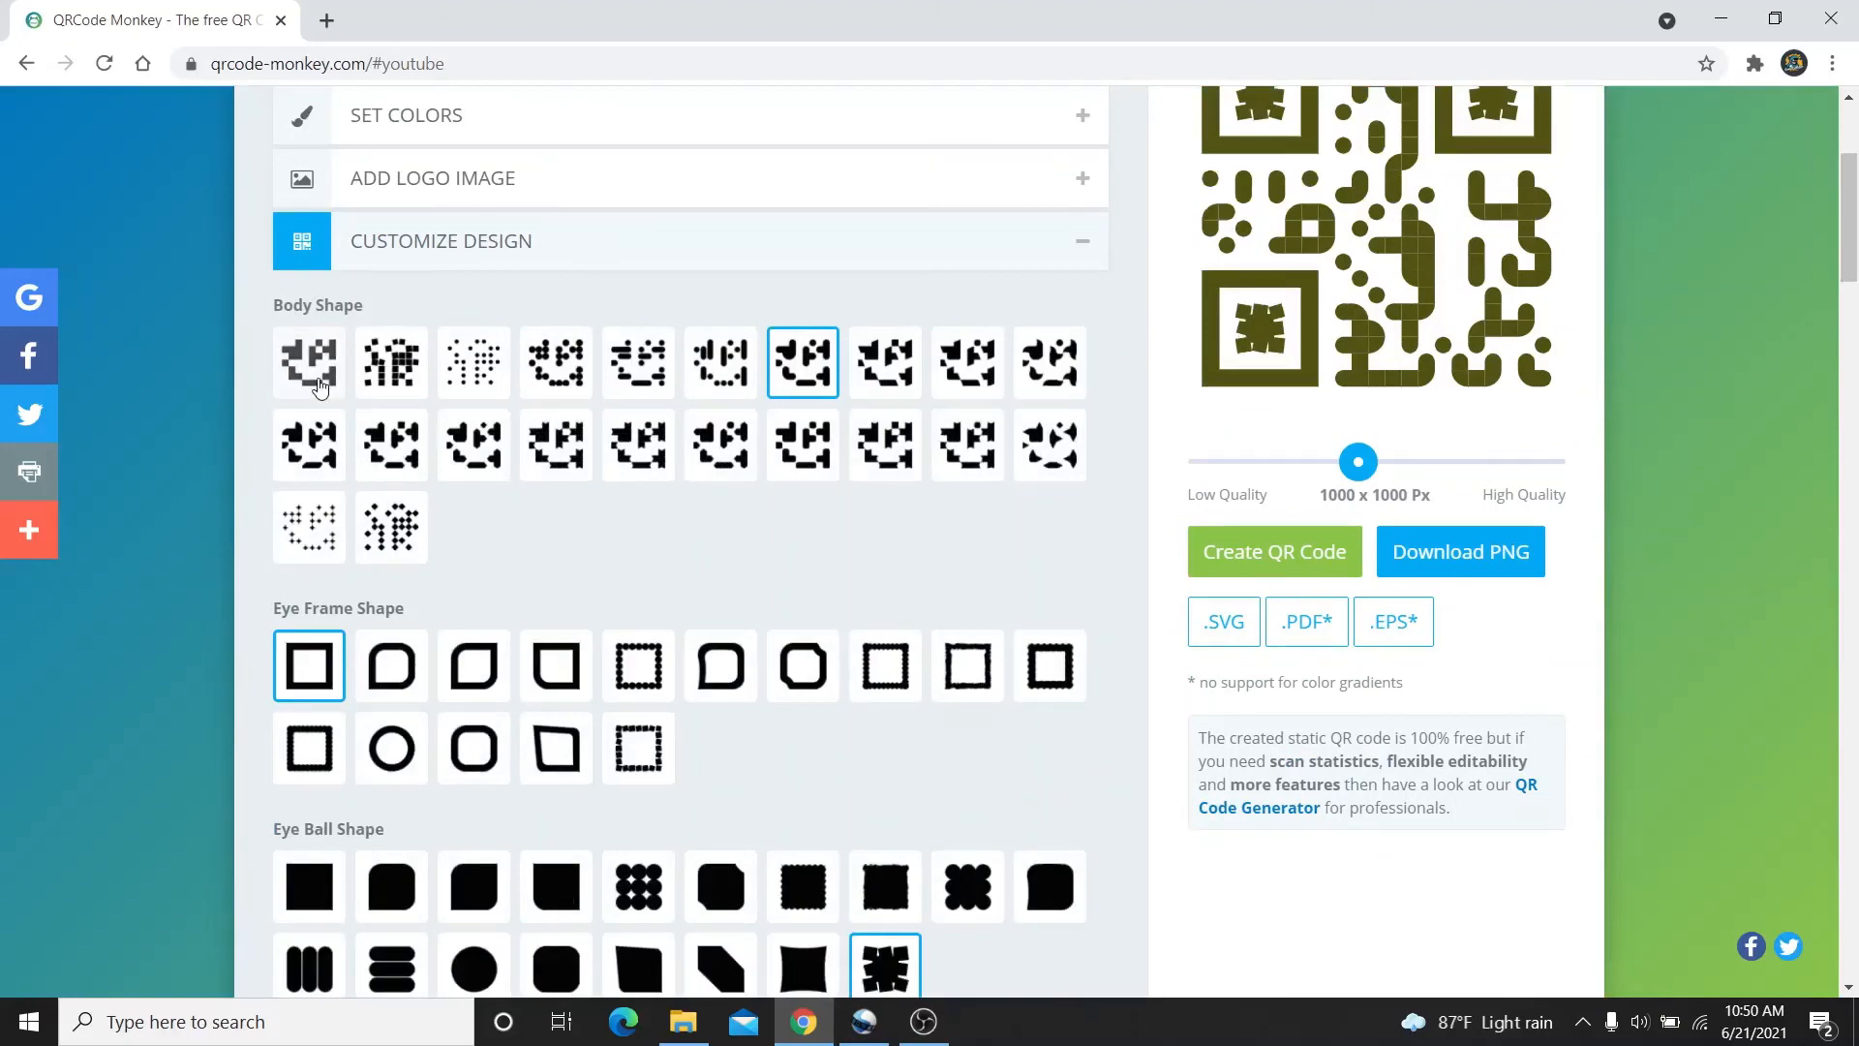
click(321, 389)
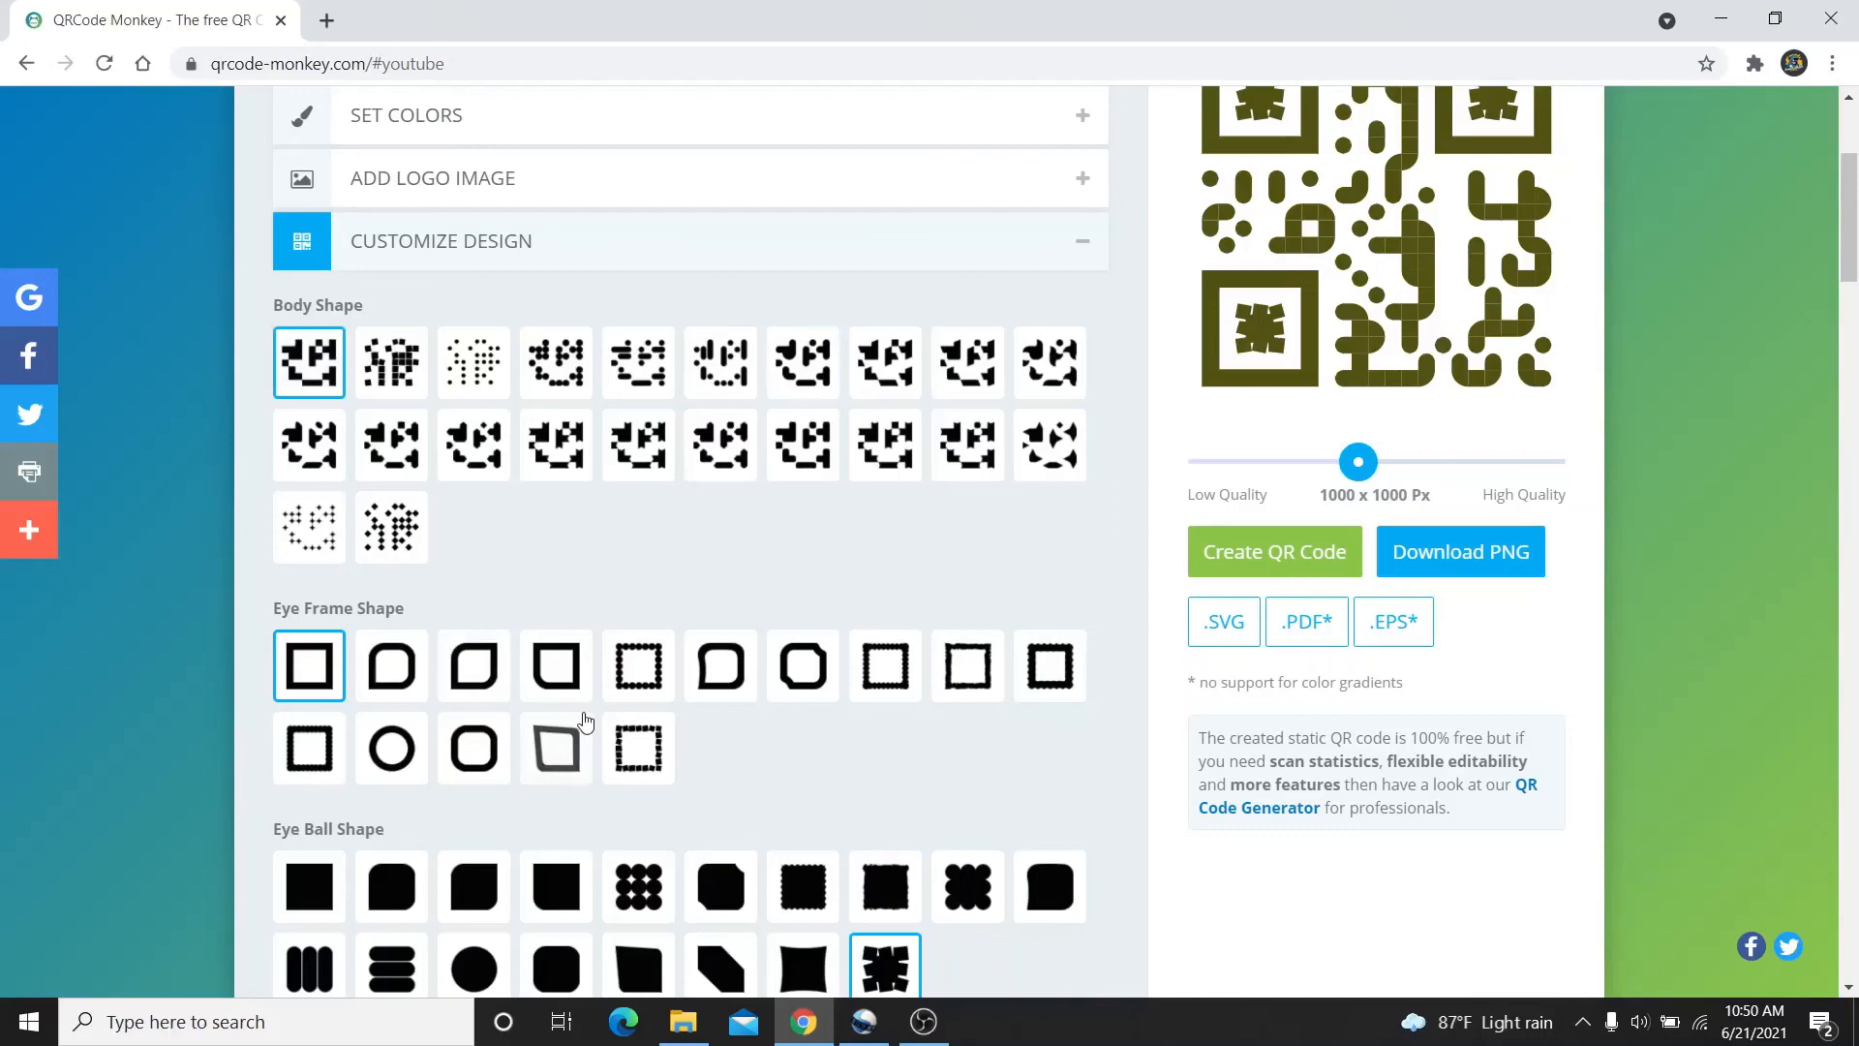
click(646, 744)
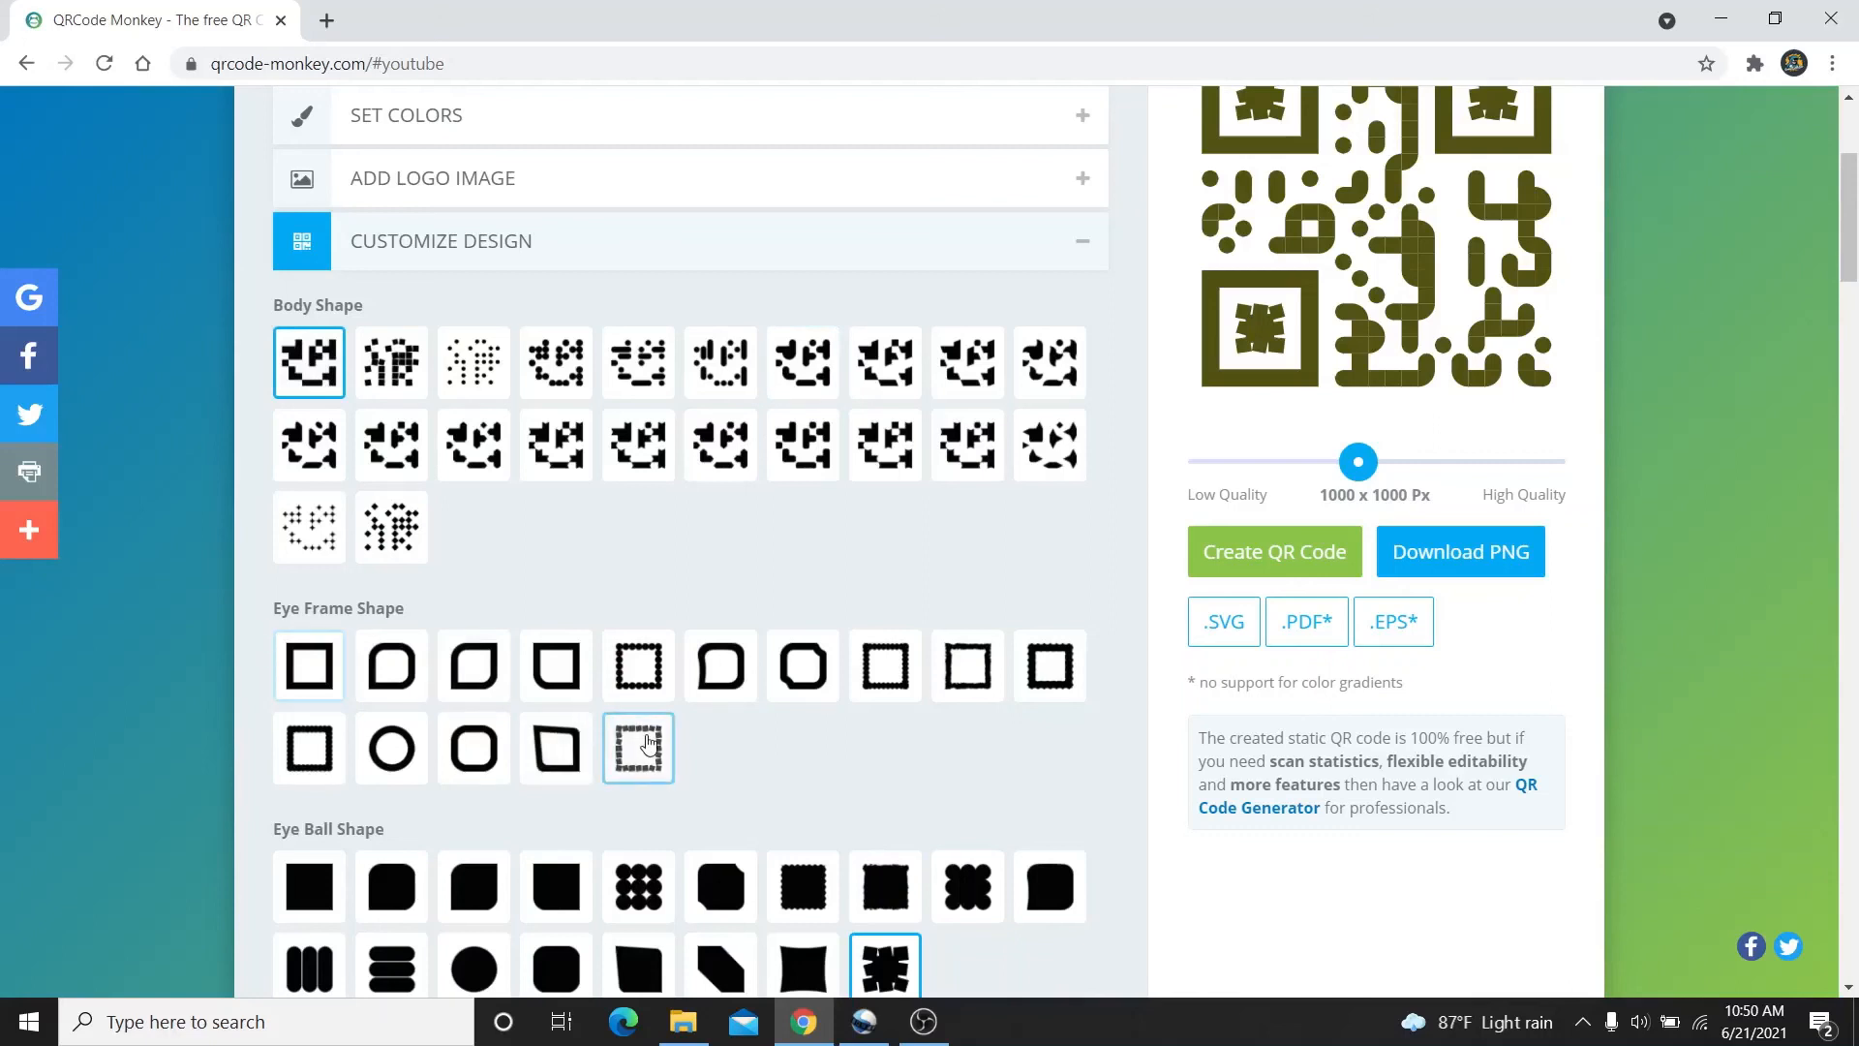
click(306, 902)
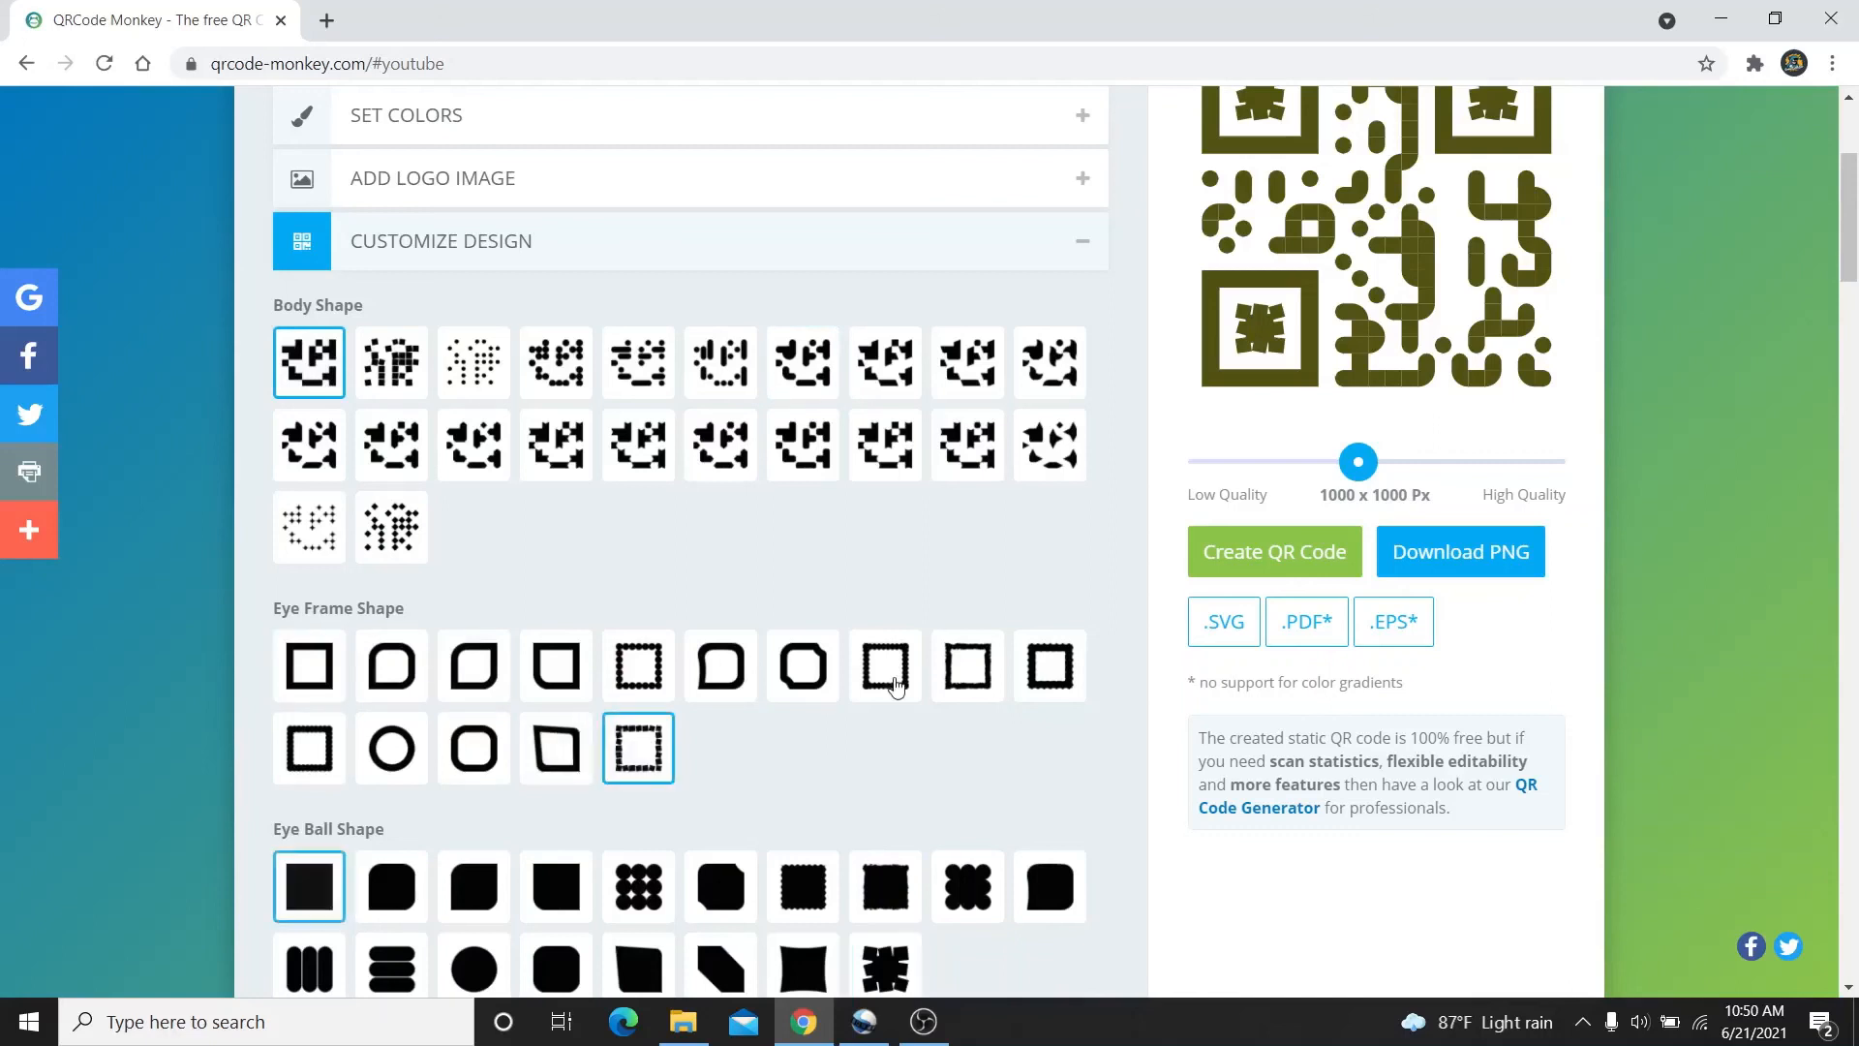
click(1265, 560)
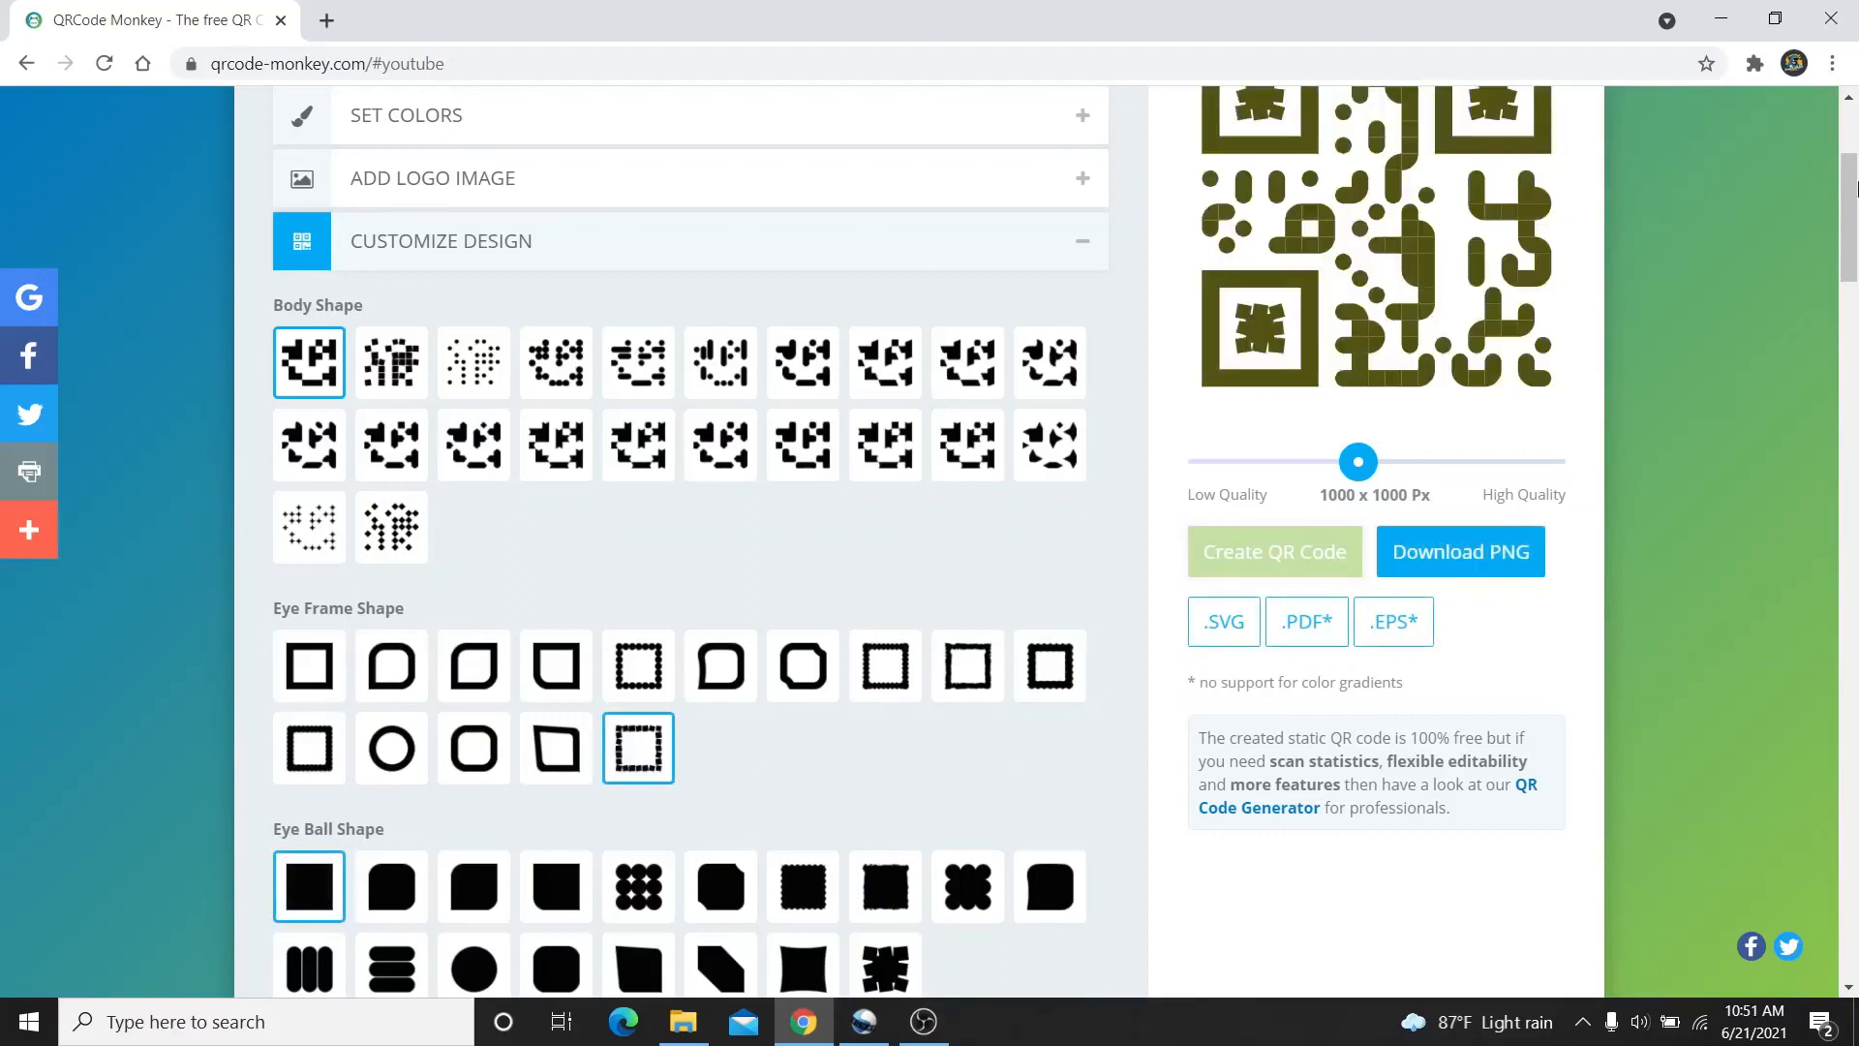
drag(1854, 187, 1854, 142)
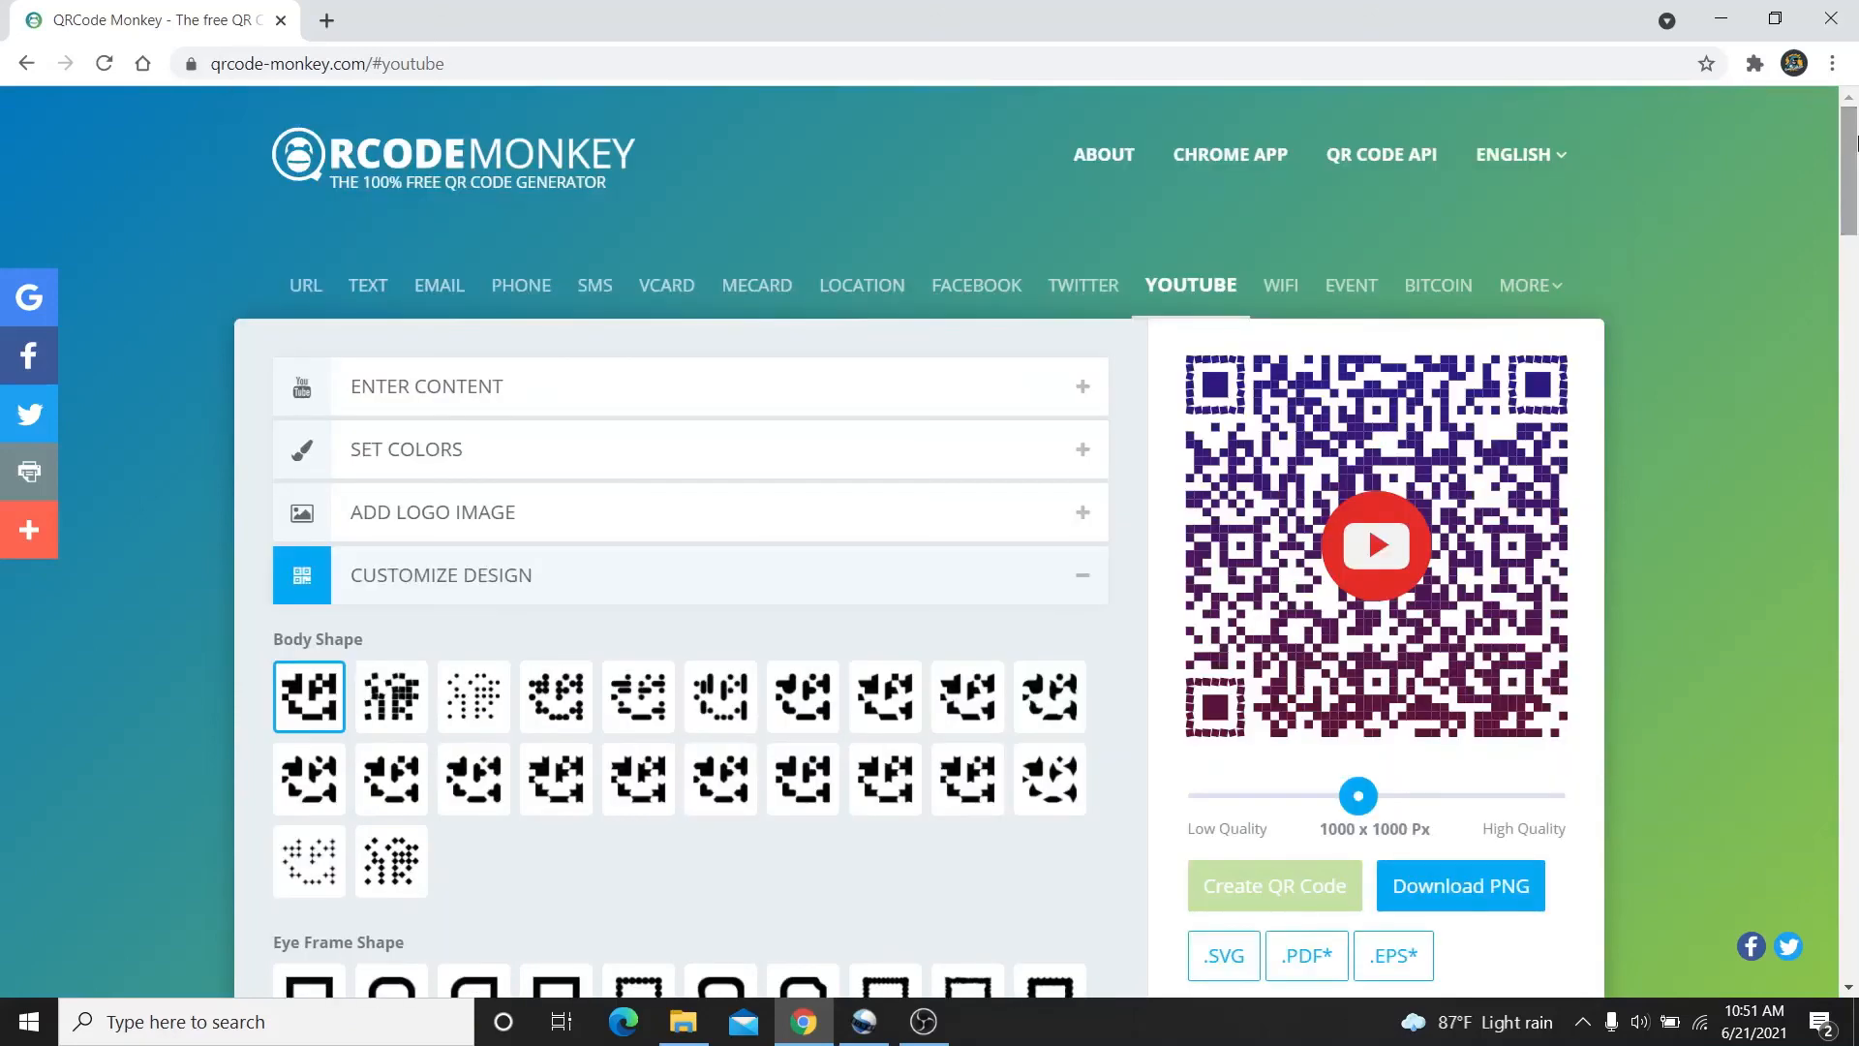